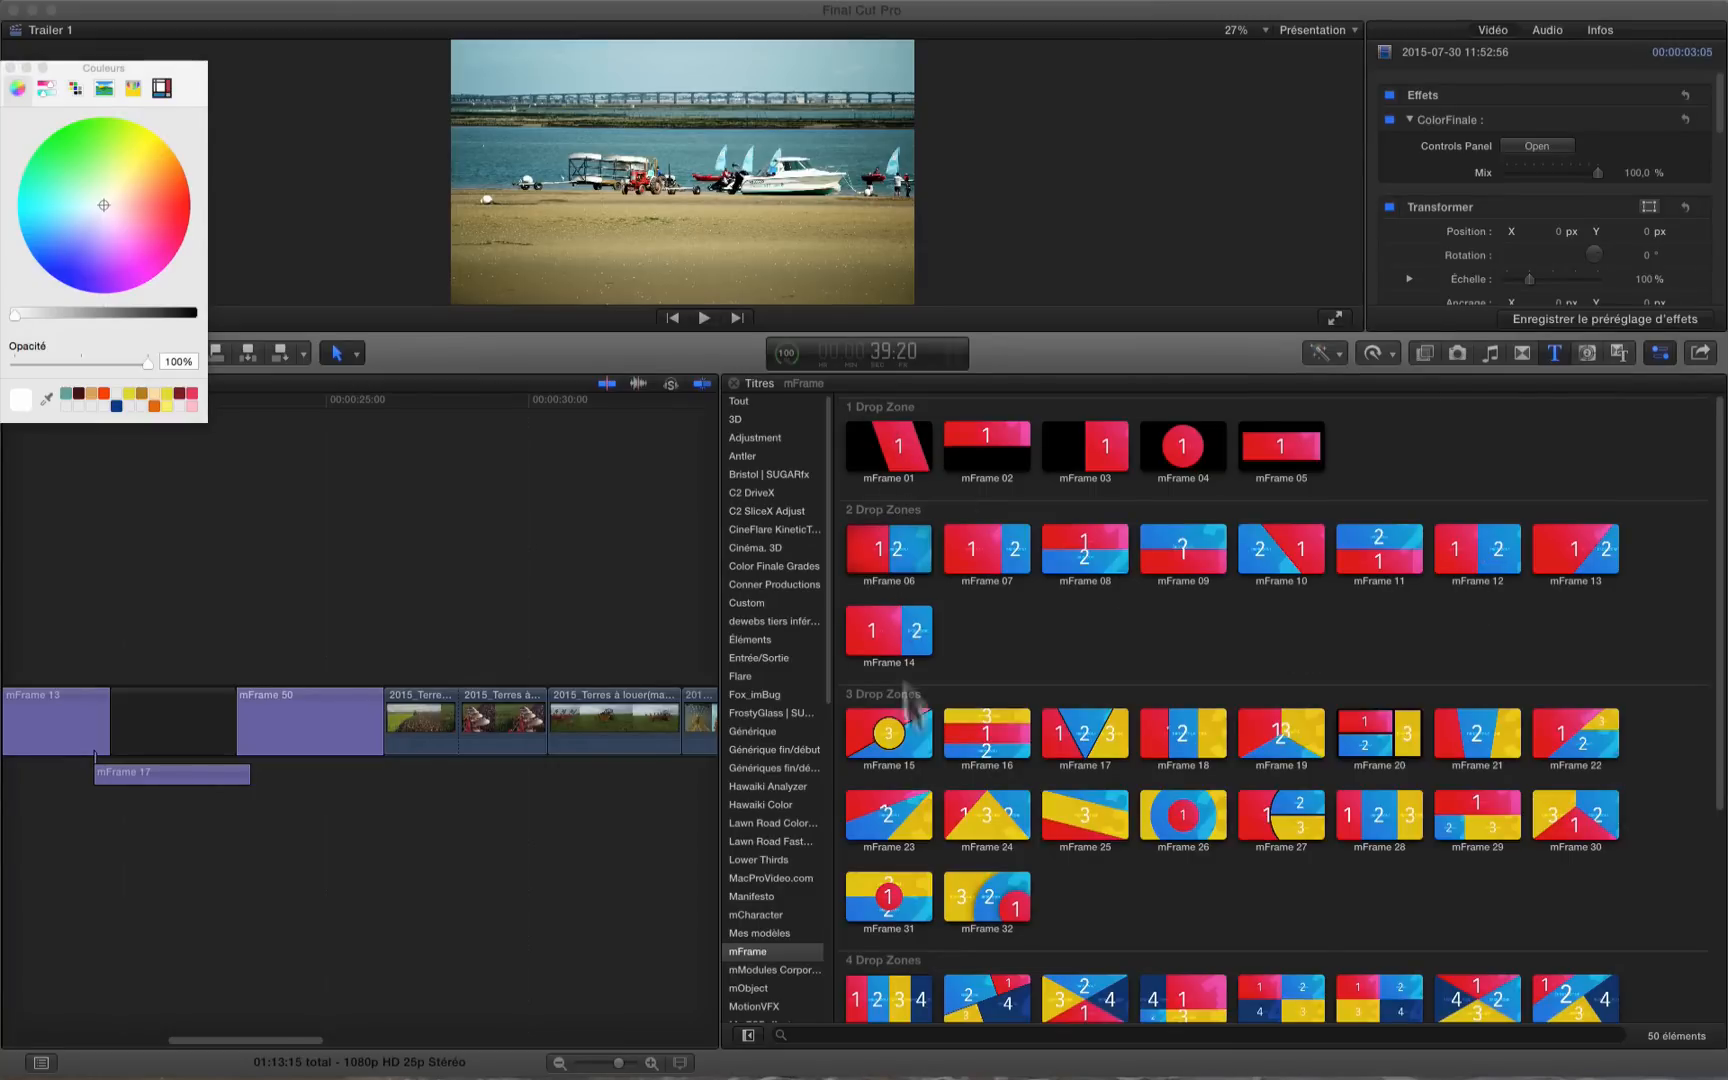
- Look through the mFrame title collection, from the one-drop-zone layouts to the six-drop-zone layouts
drag(1721, 625, 1720, 820)
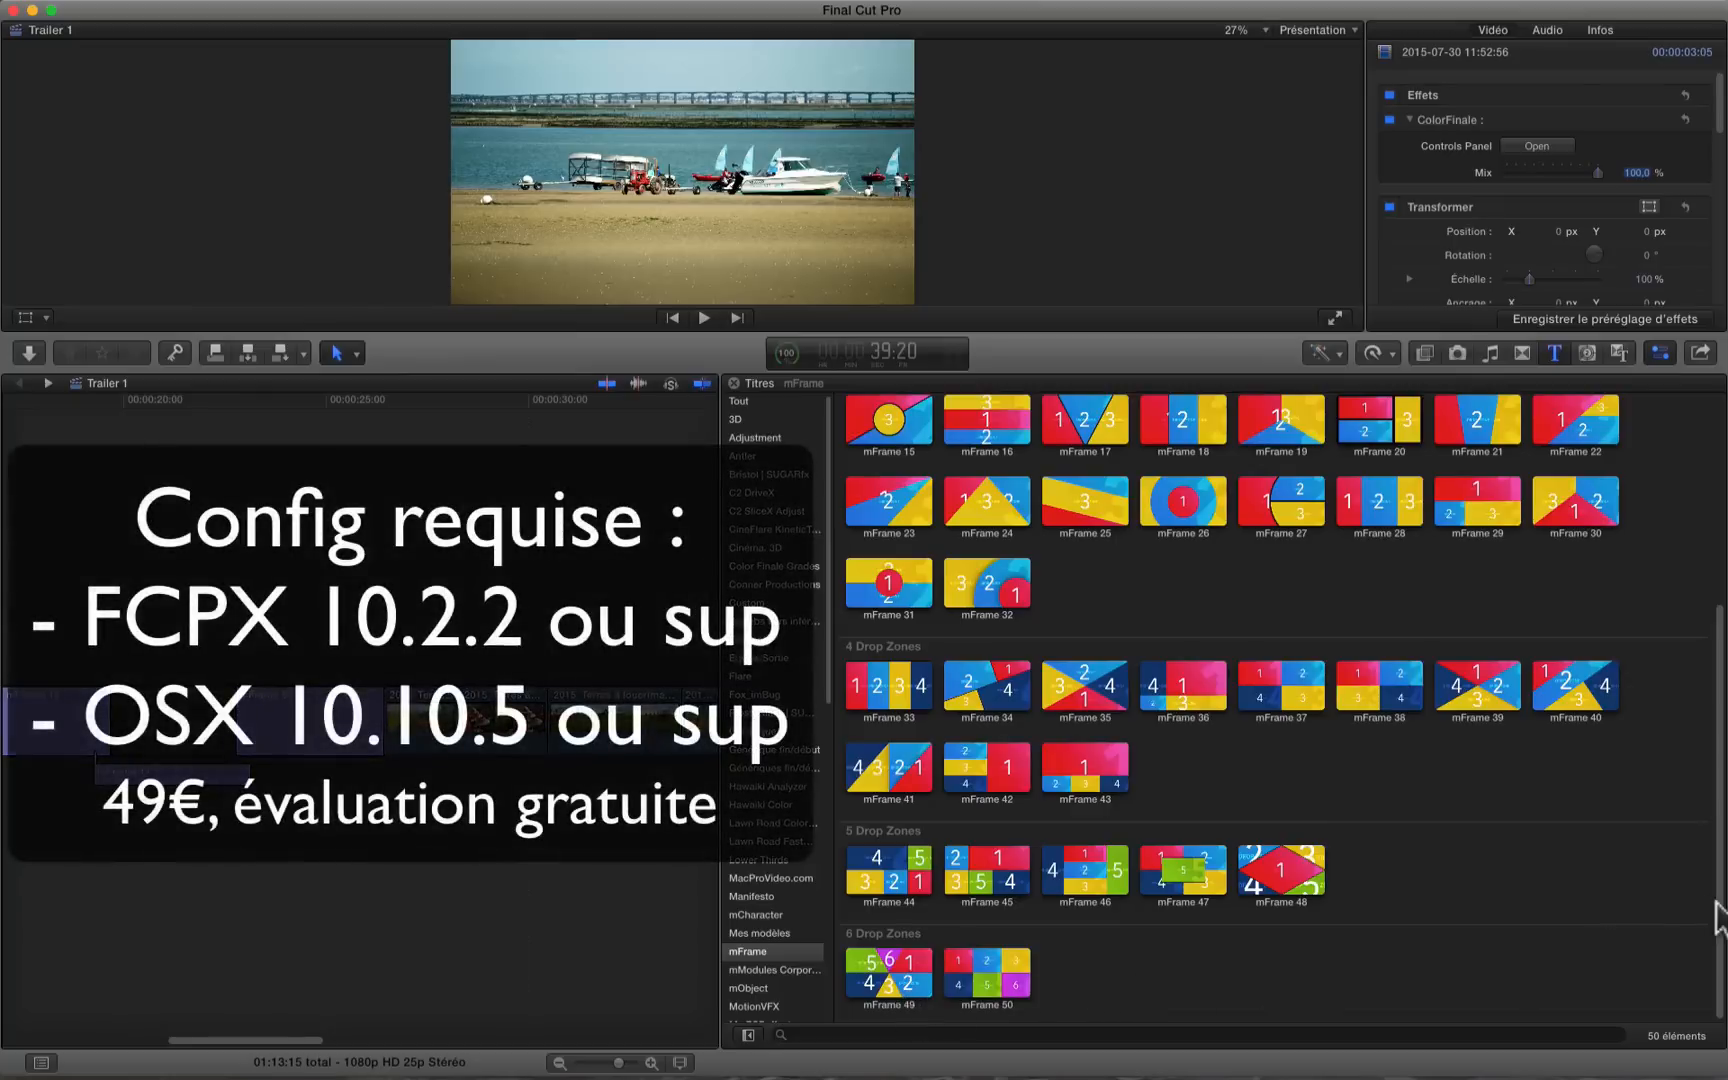
scroll(1720, 912, up, 5)
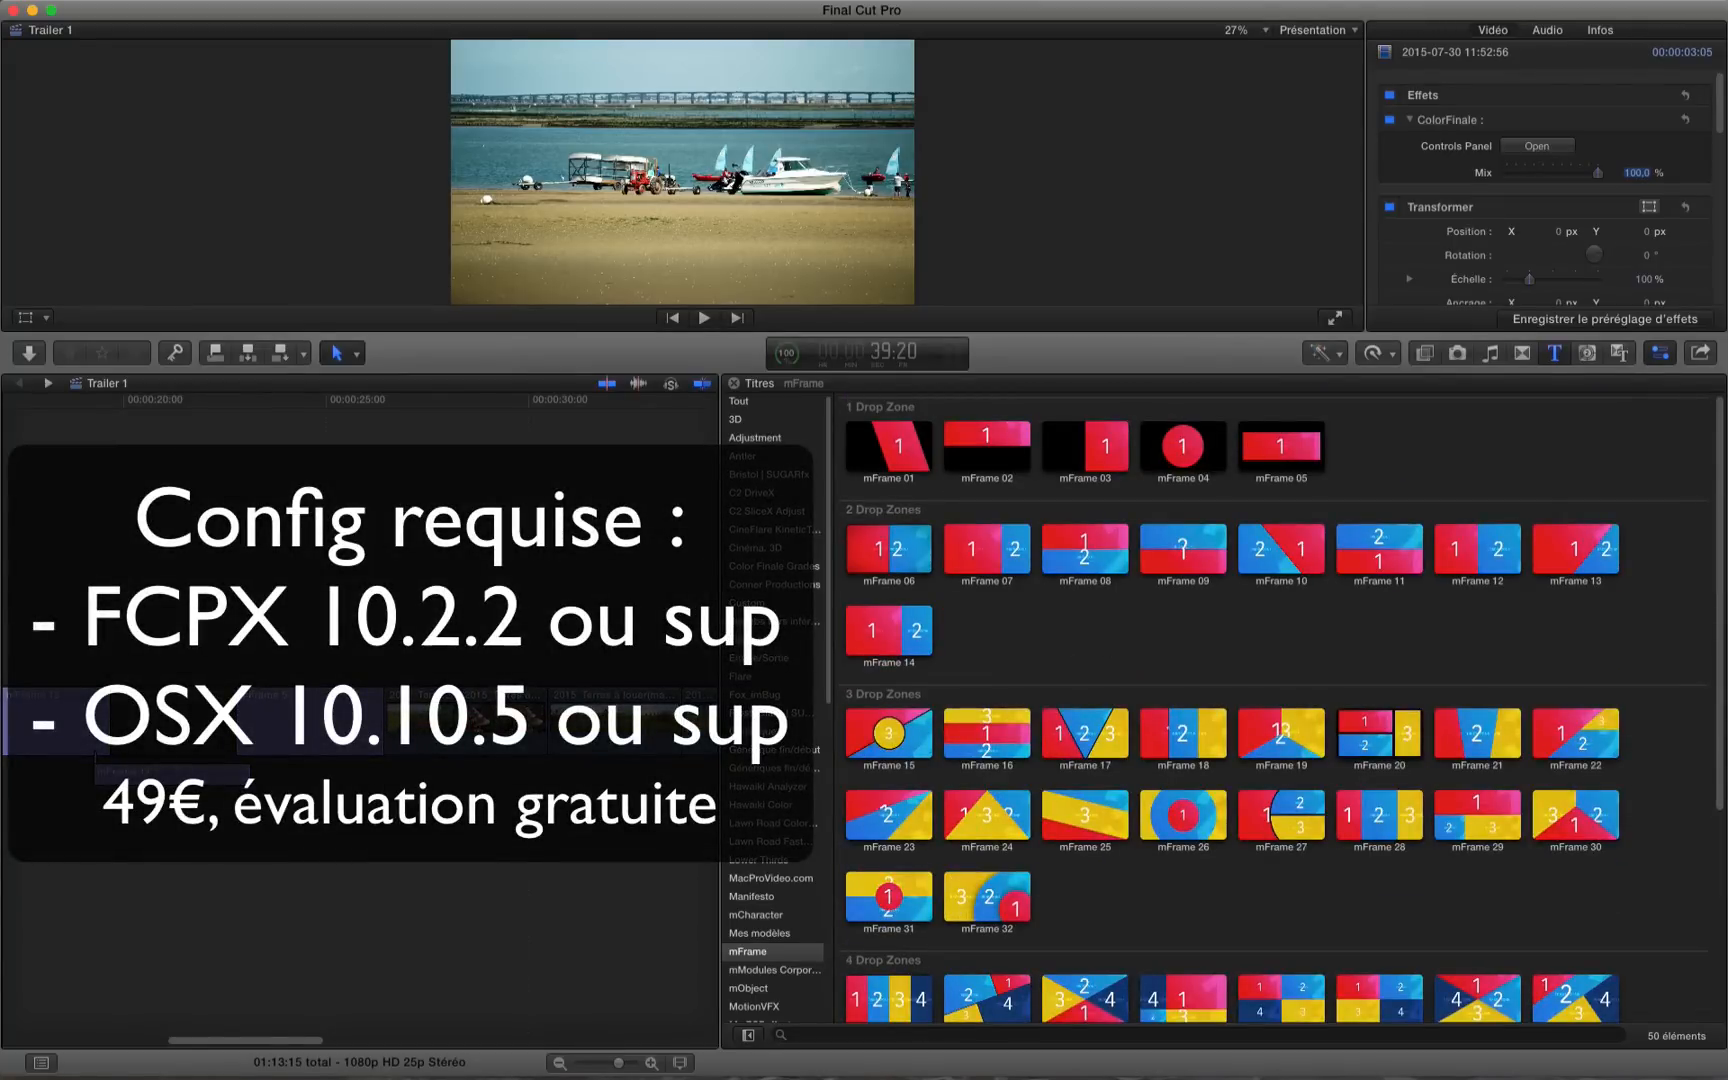
key(super+Tab)
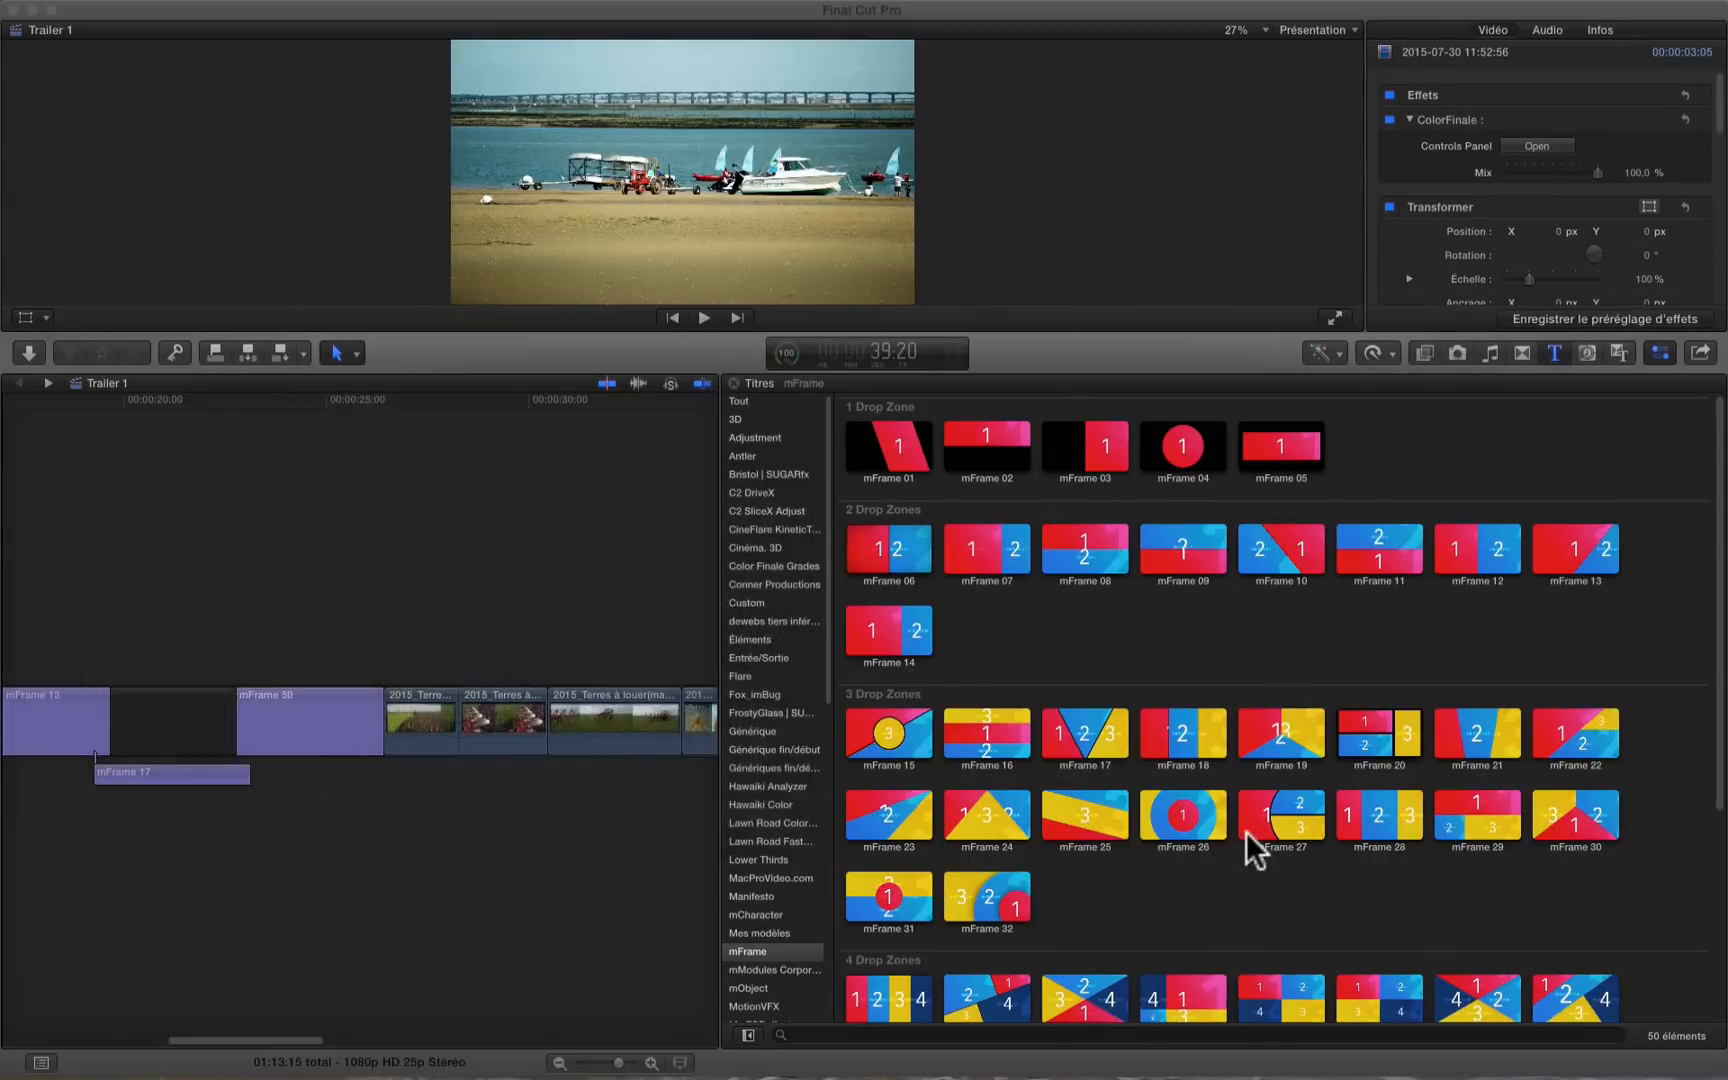
- Widen the timeline by narrowing the titles browser, and enlarge the viewer by lowering the divider above the timeline
drag(717, 601, 1390, 780)
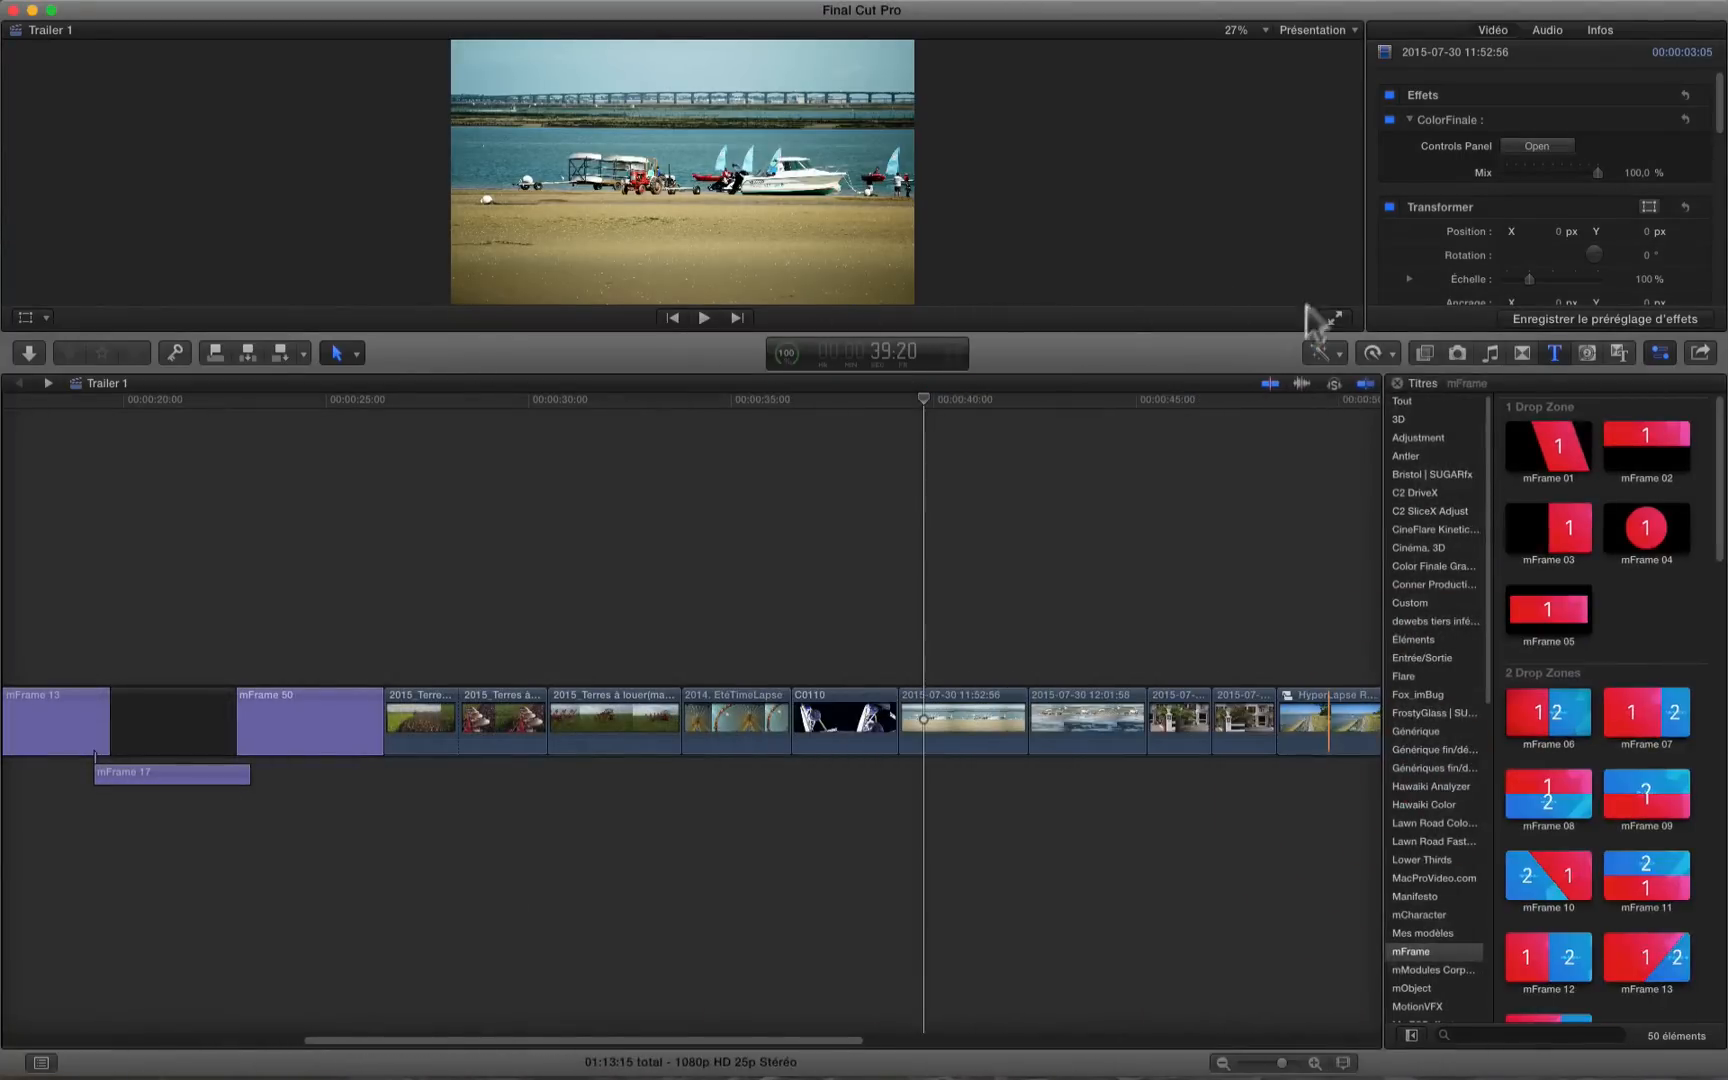
drag(1285, 350, 1323, 772)
drag(1387, 868, 1385, 872)
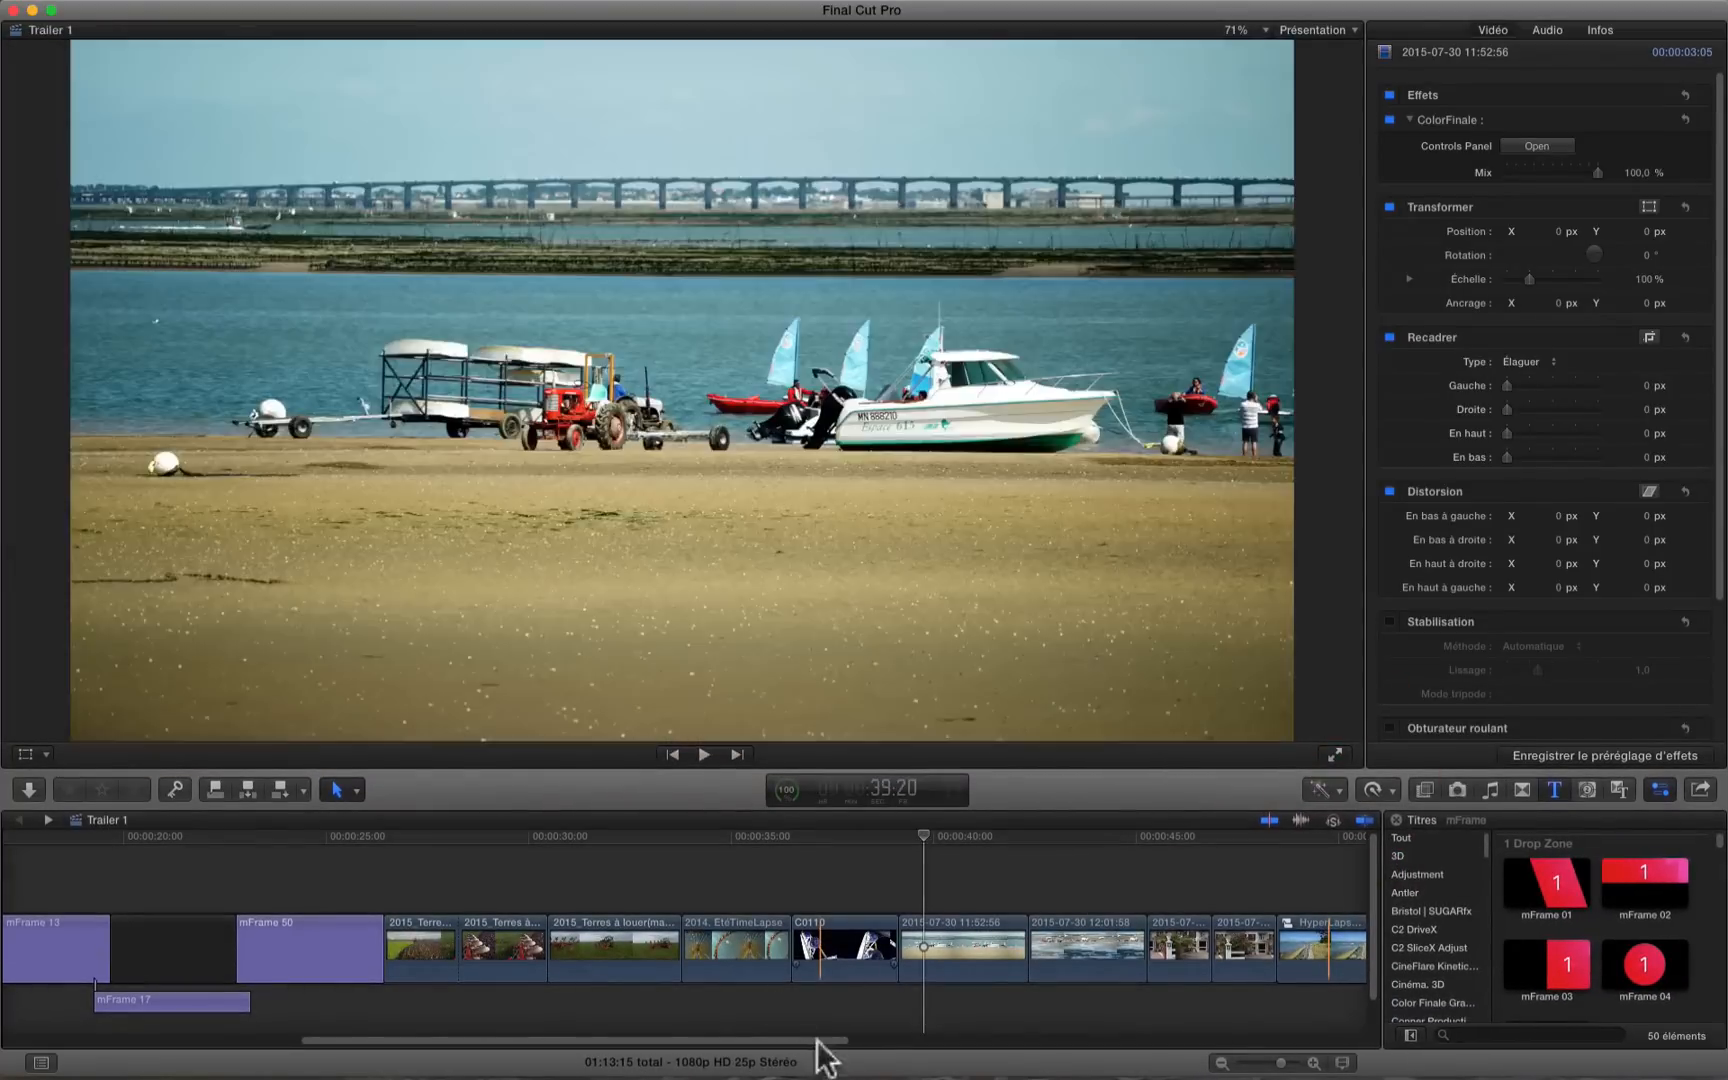
- Play the Trailer 1 timeline from its start through the existing mFrame 01, 03, 04, 13, 17 and 50 titles
drag(822, 1041, 235, 1041)
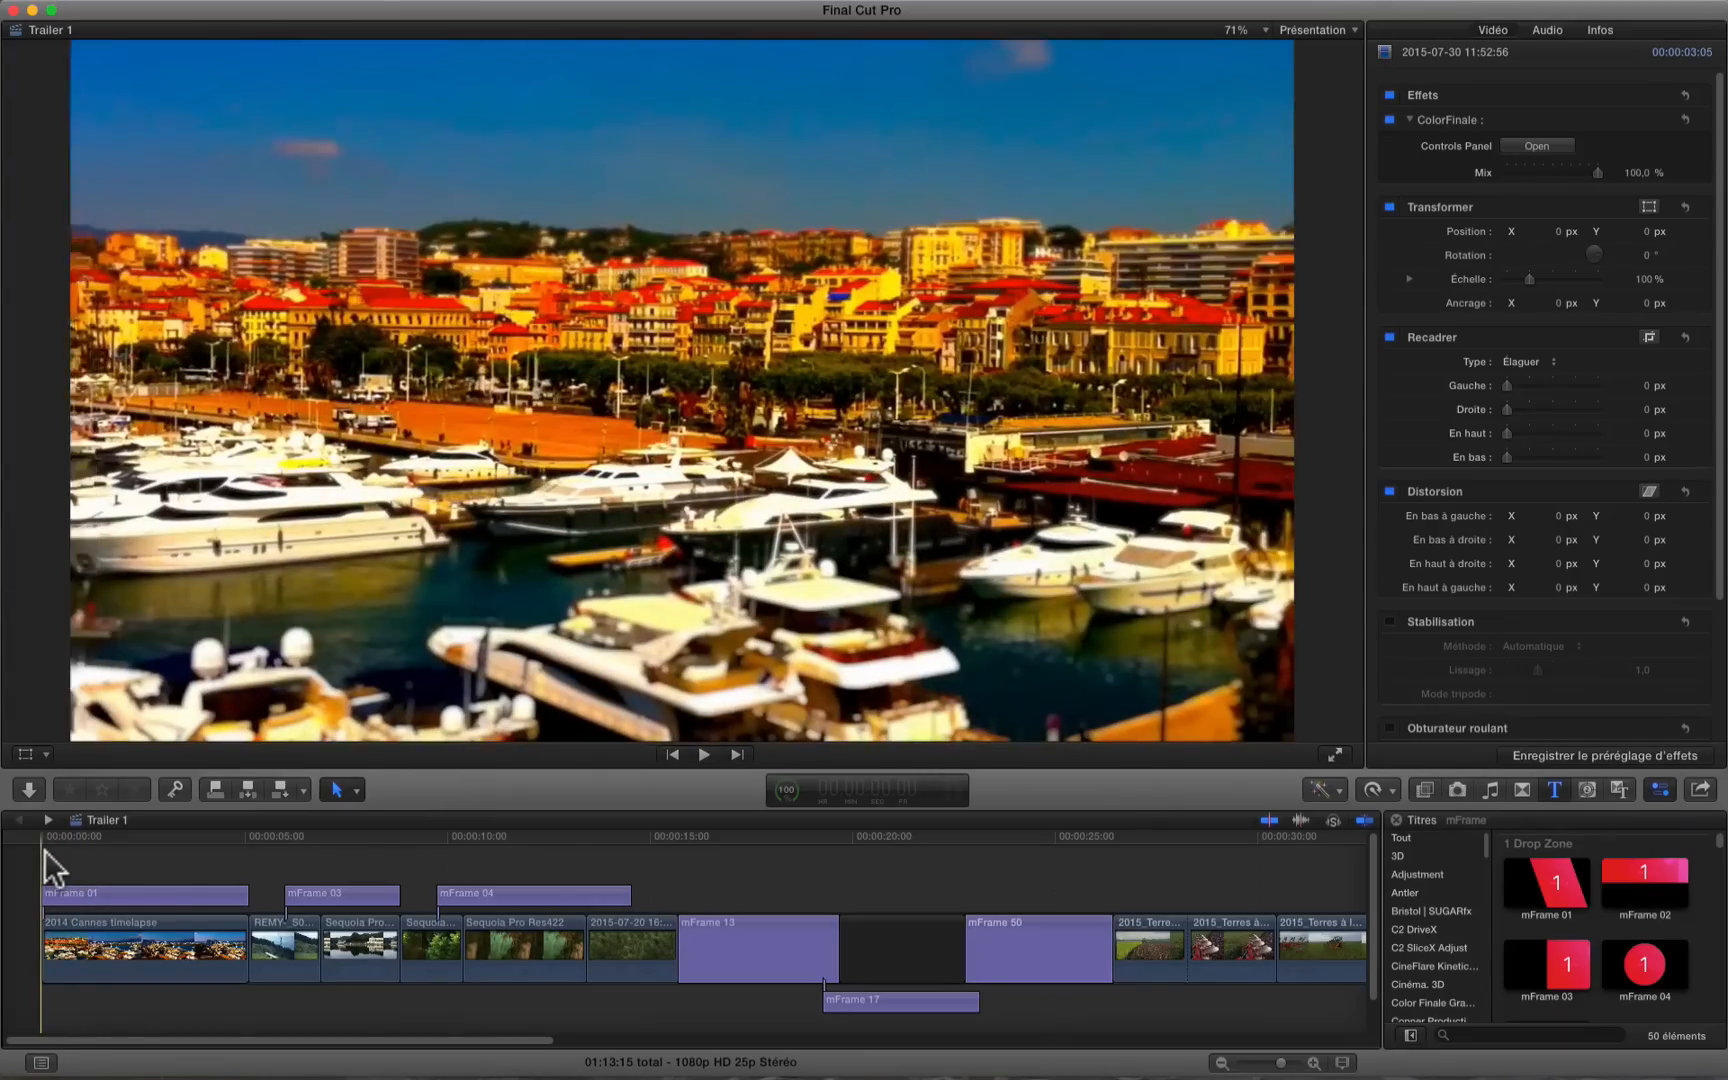
key(space)
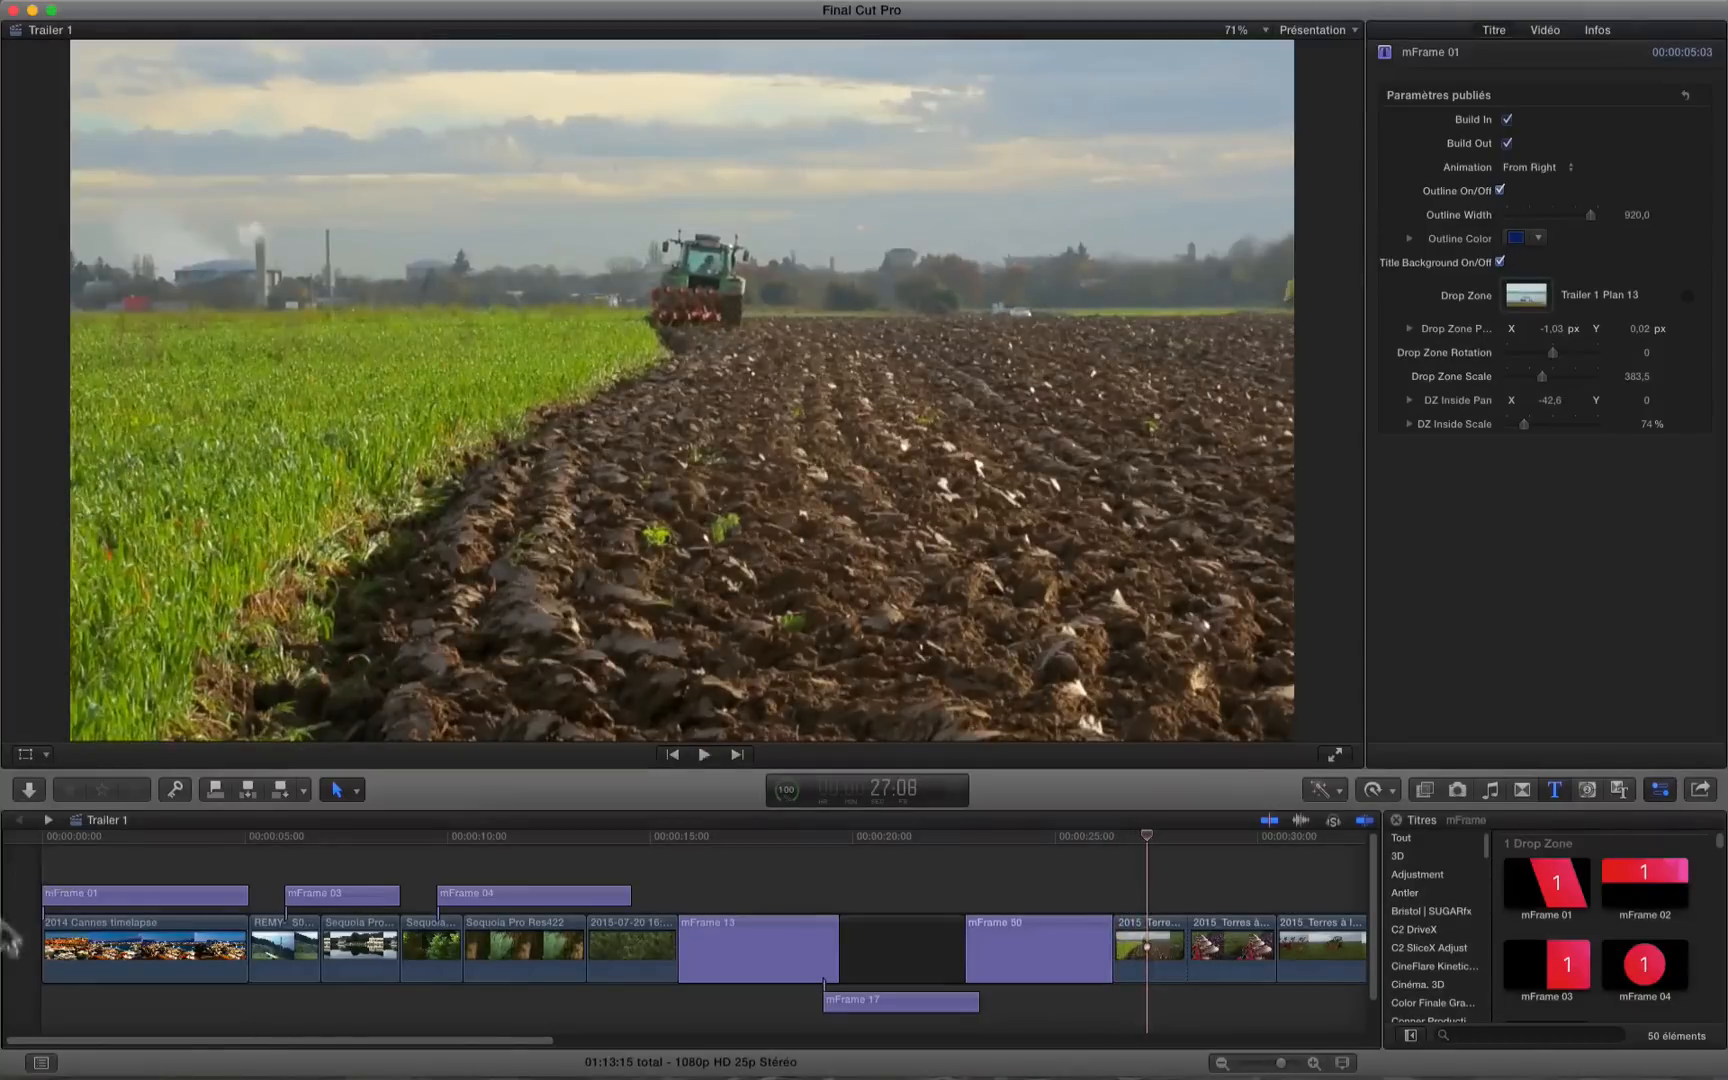
- Place the mFrame 02 title above the ploughing clips right after mFrame 50 and shorten it to 4:01
drag(328, 1045, 540, 1068)
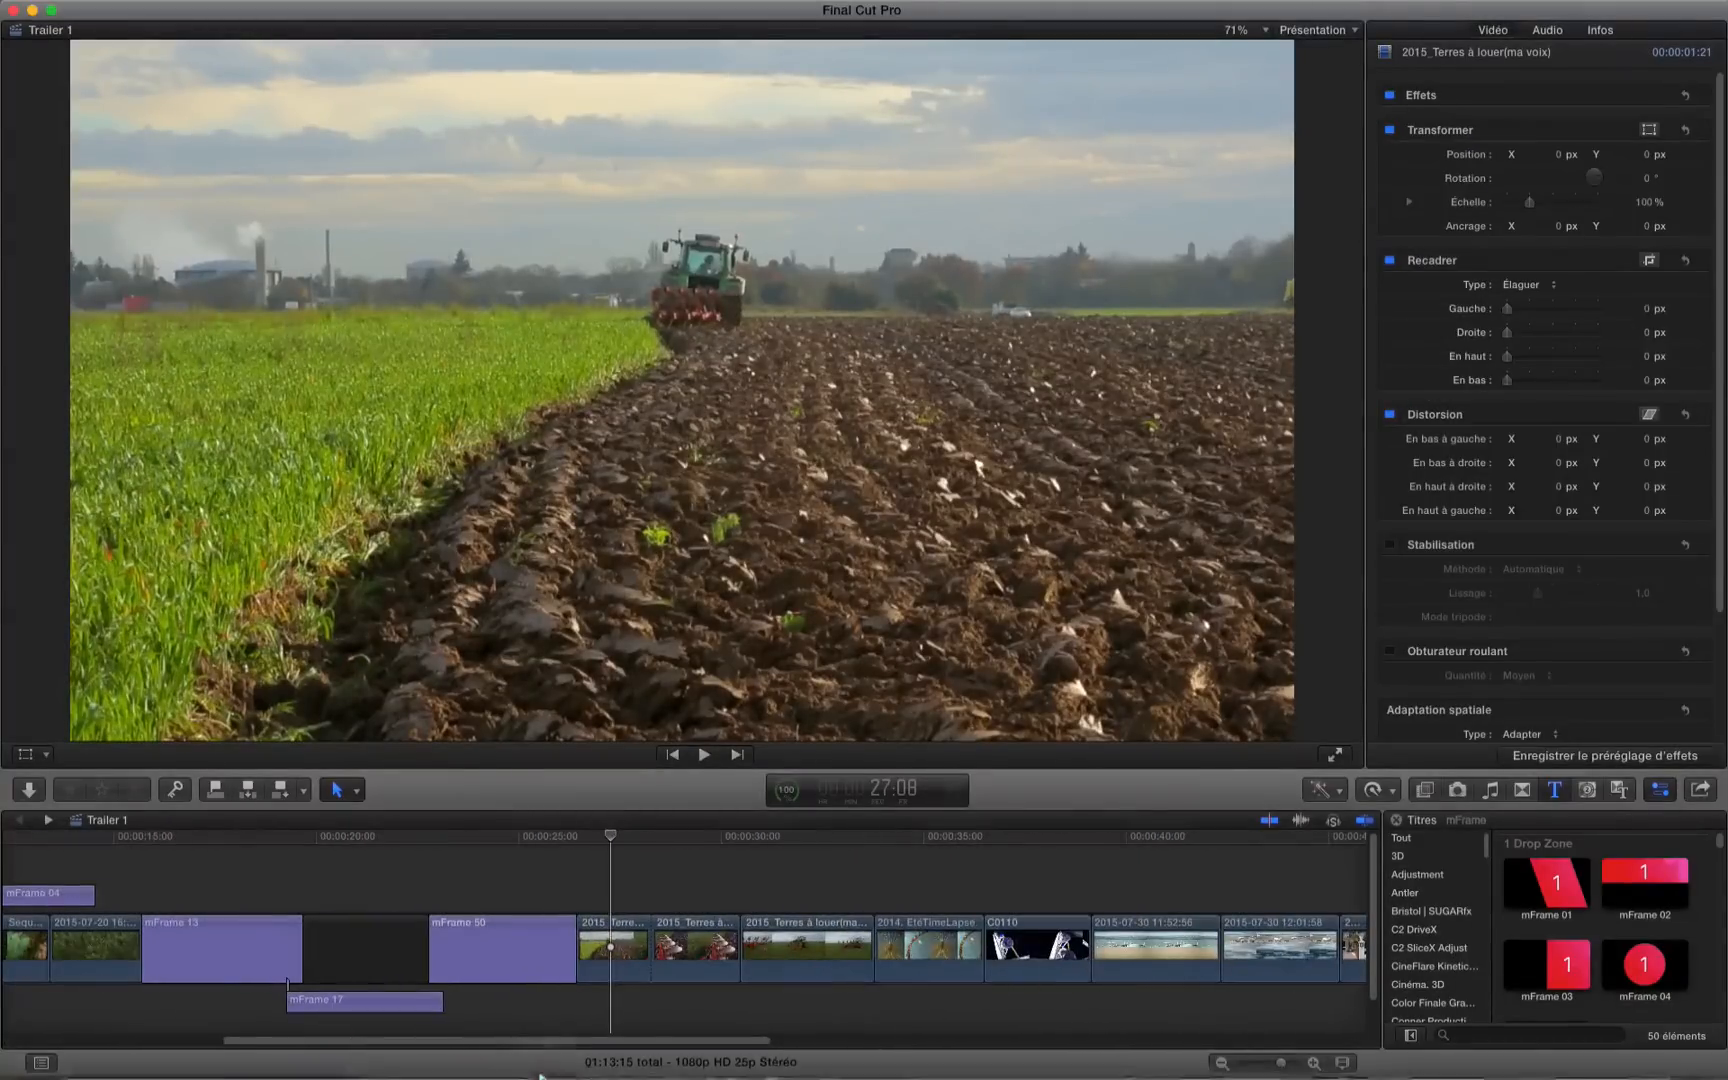
drag(616, 838, 674, 880)
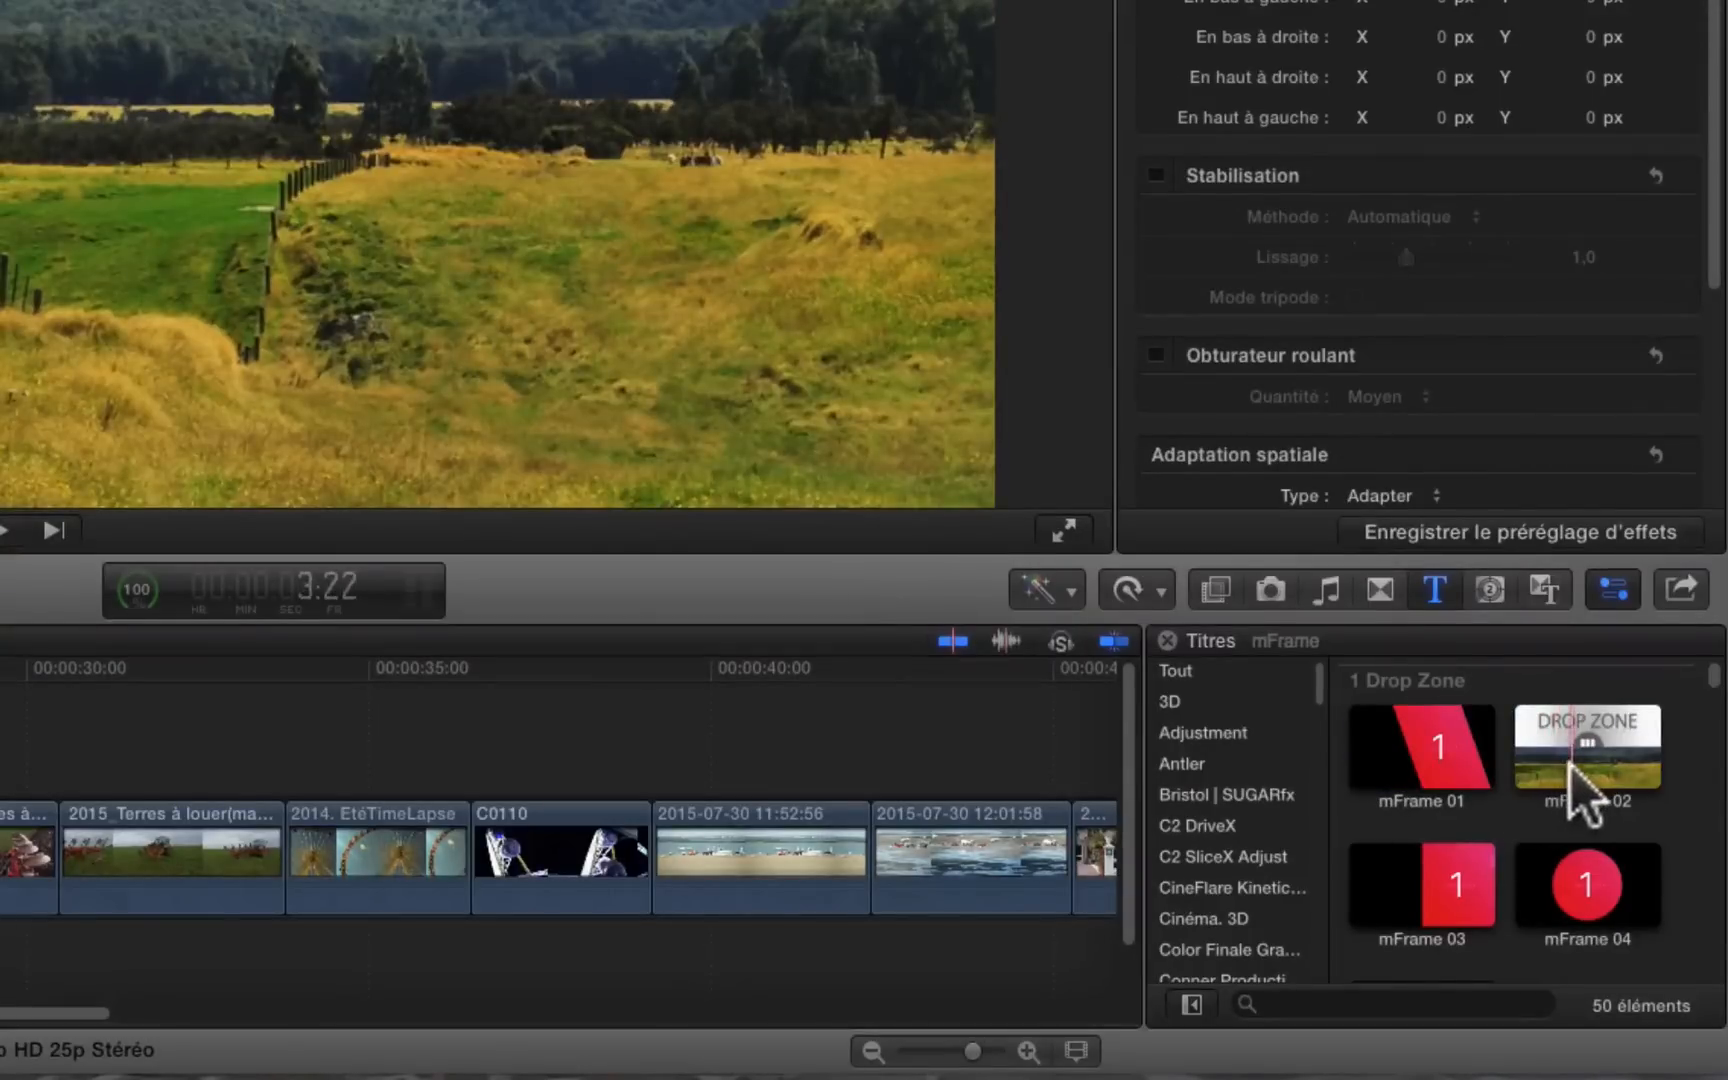
drag(1583, 790, 0, 786)
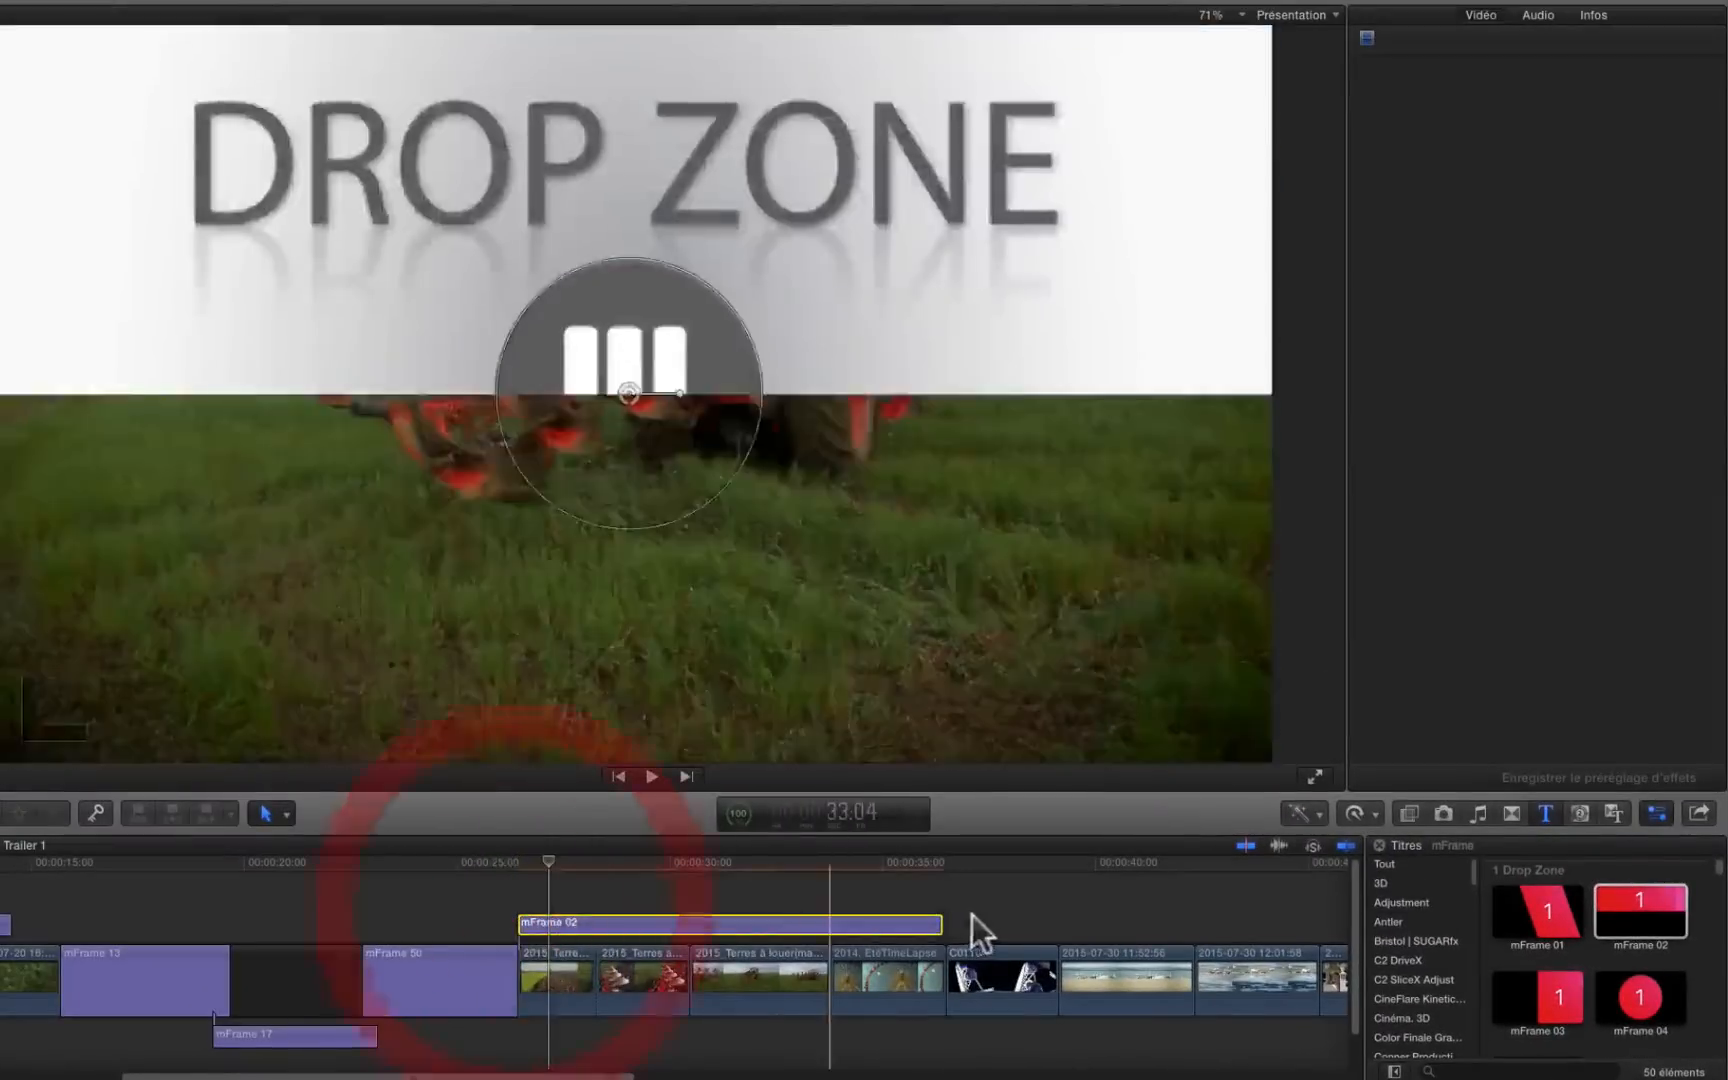
drag(941, 922, 688, 925)
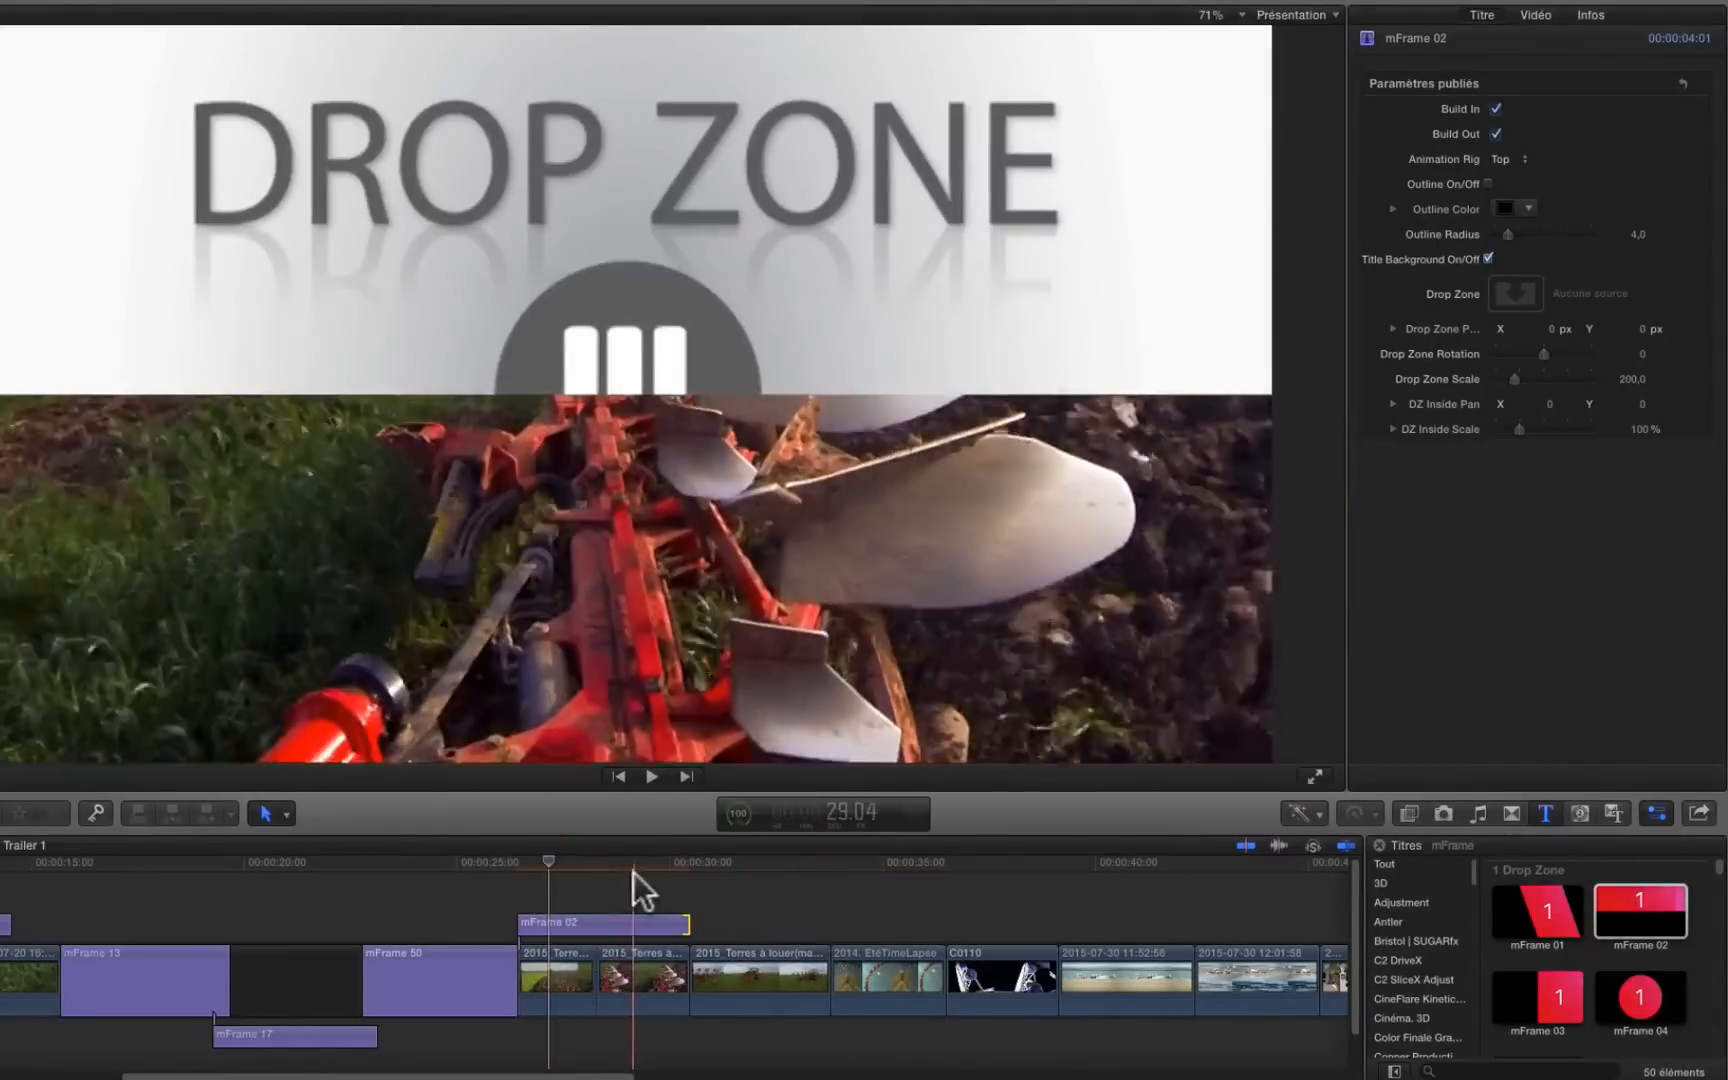
- Fill mFrame 02's drop zone with the vignetted tractor clip that follows the title in the timeline
click(605, 921)
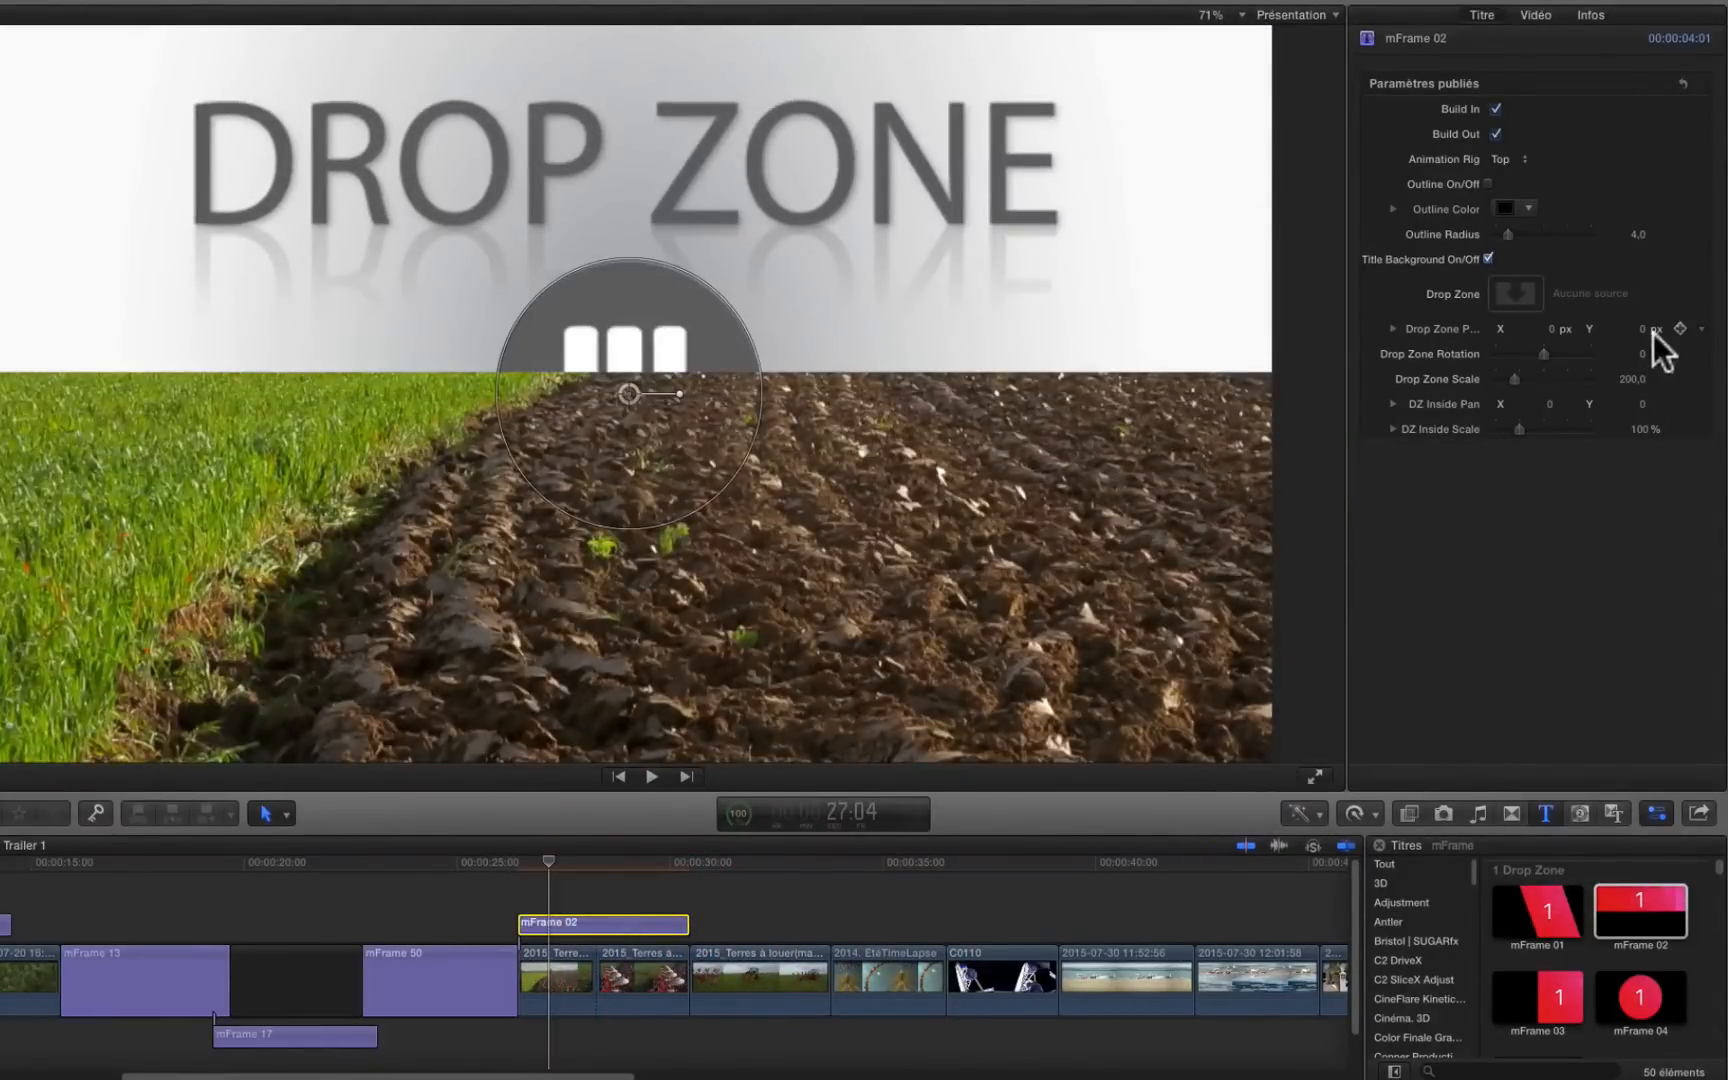
click(1523, 302)
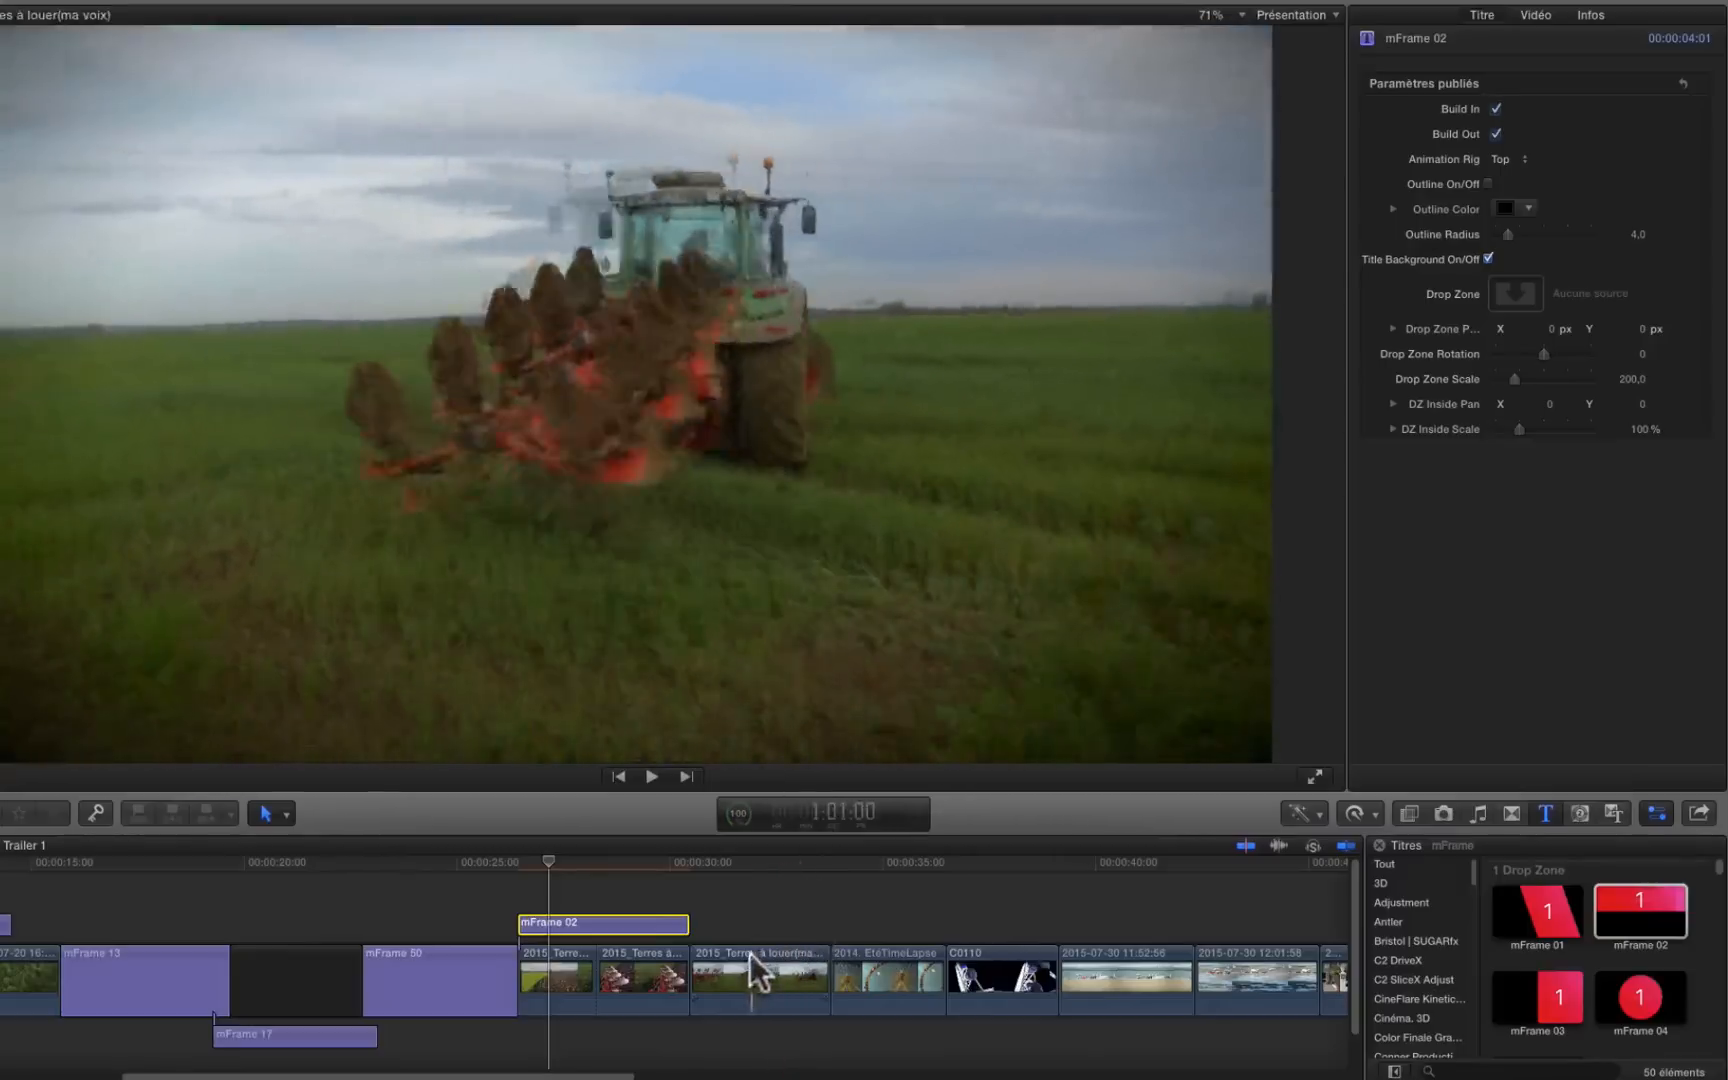
click(755, 965)
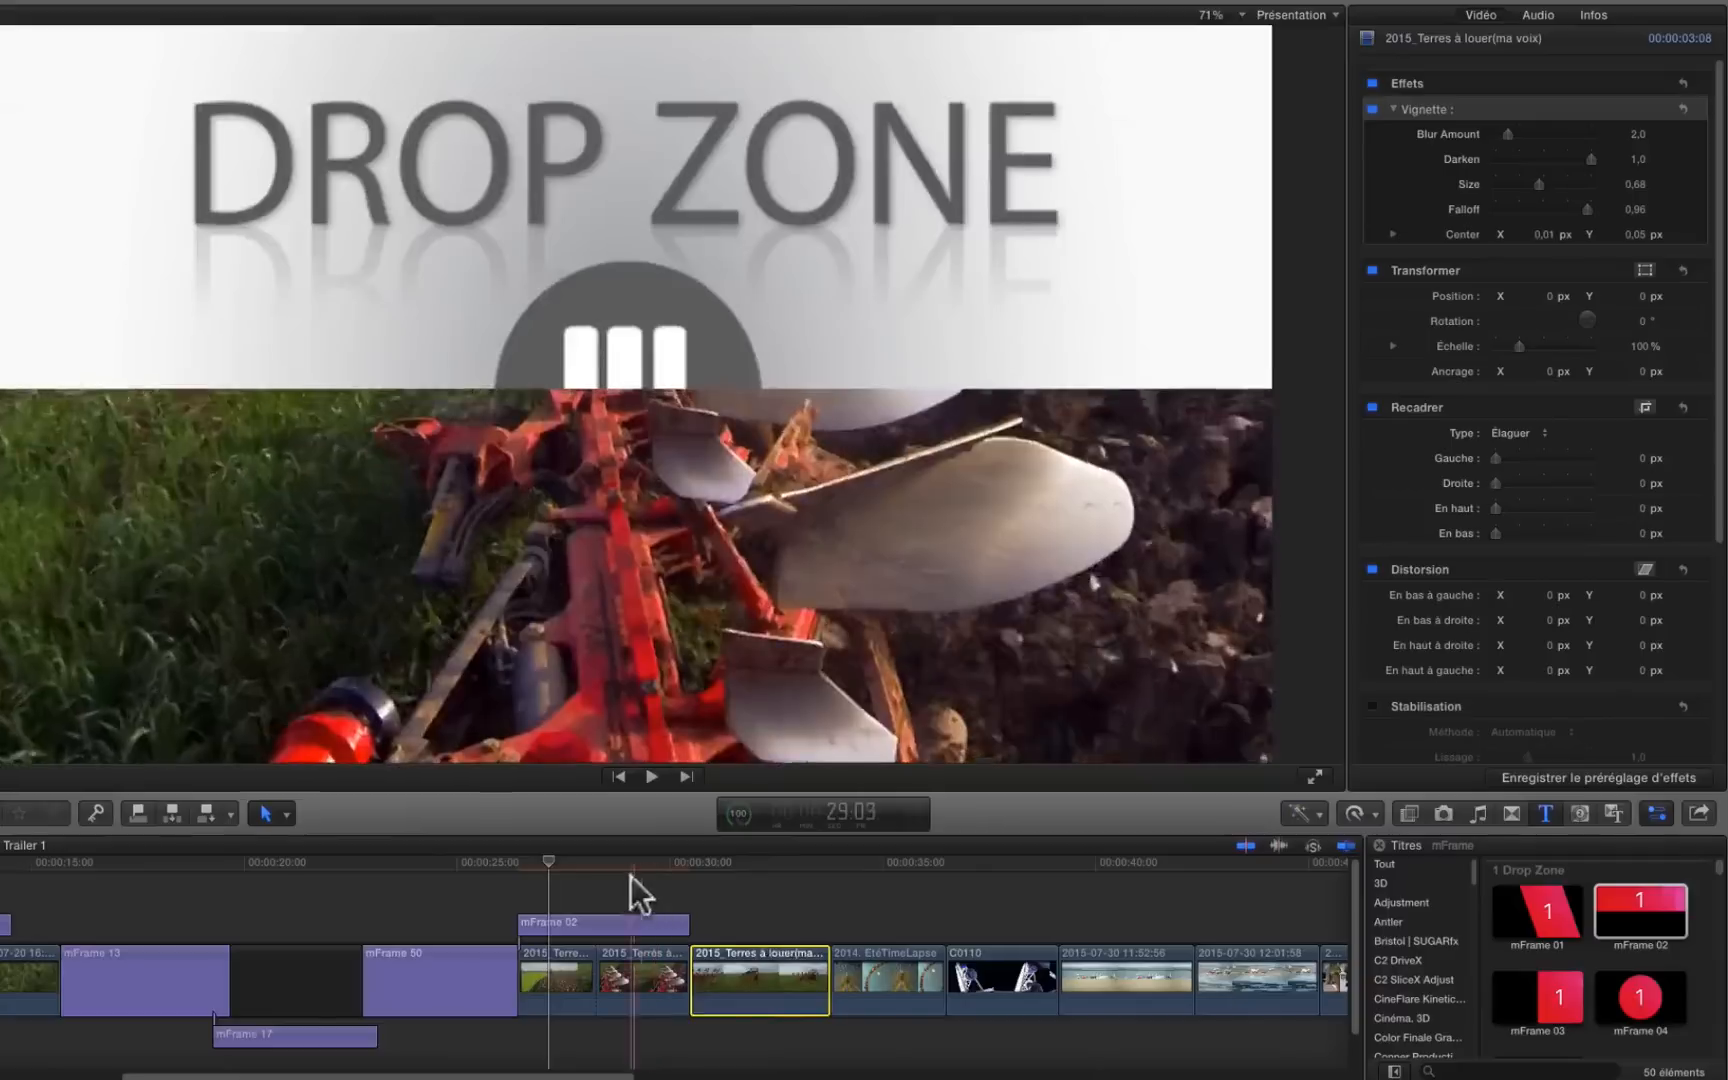
click(645, 924)
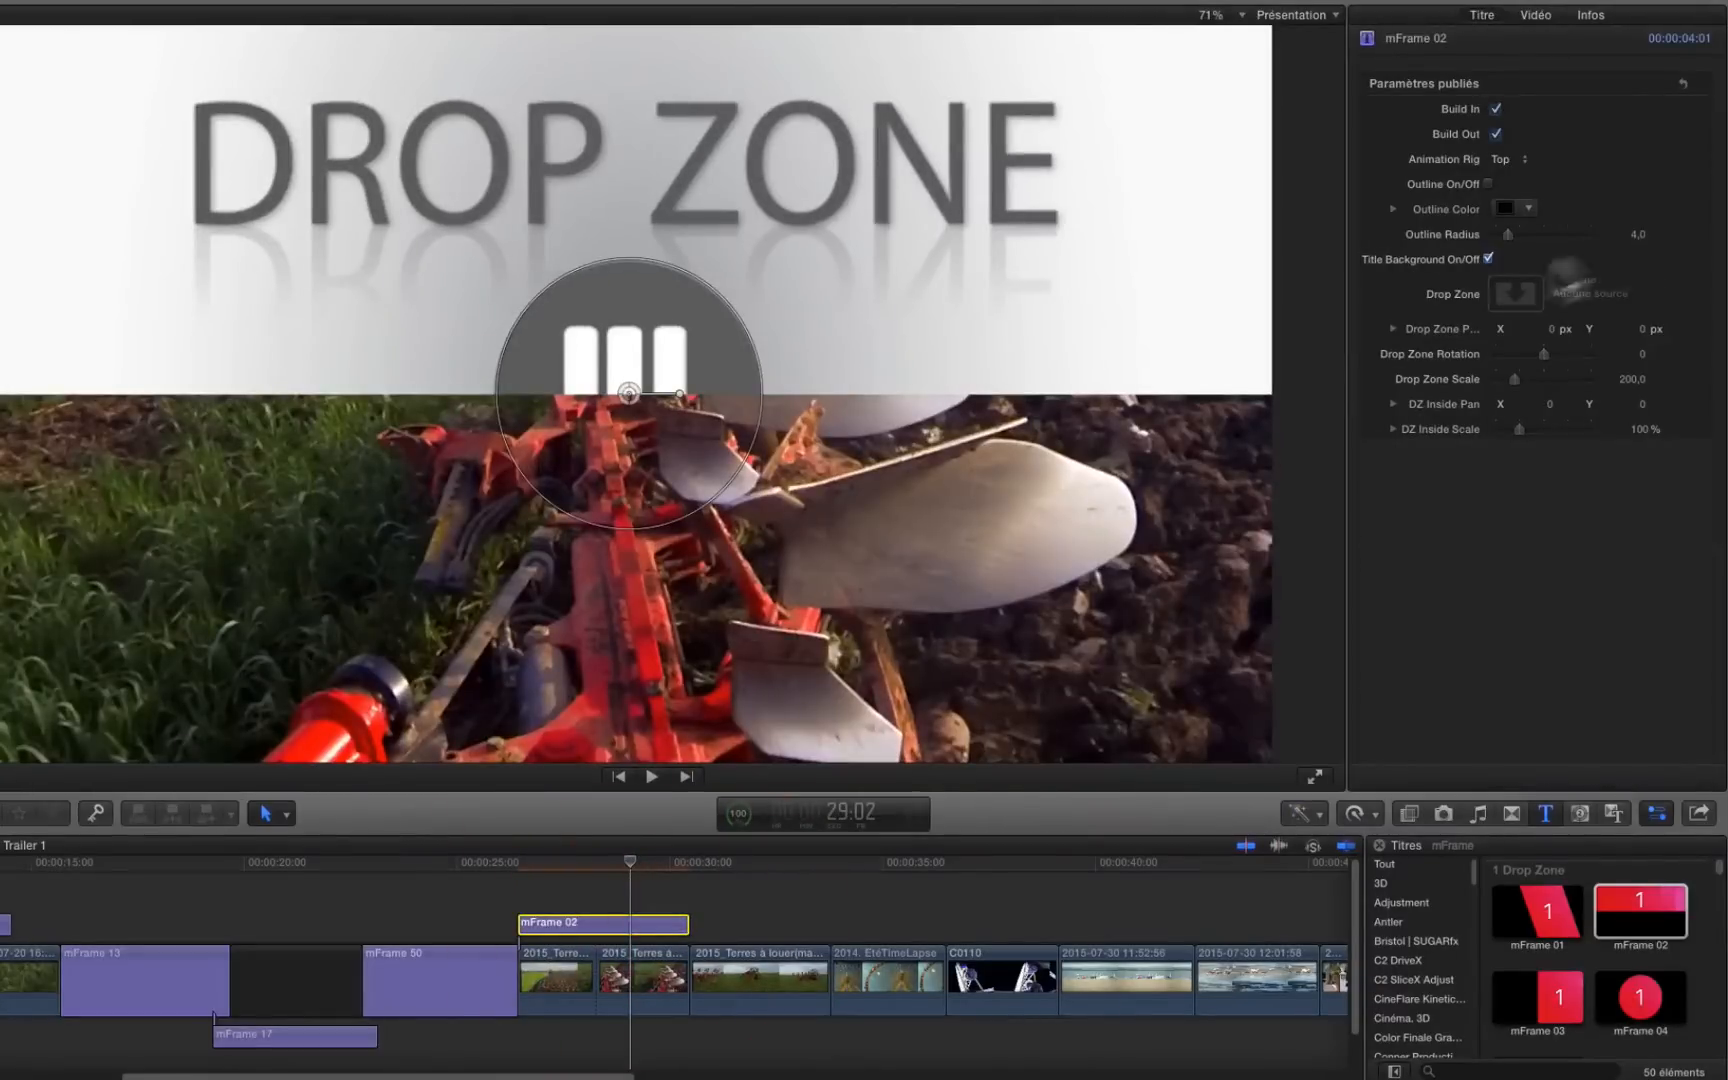
click(1516, 292)
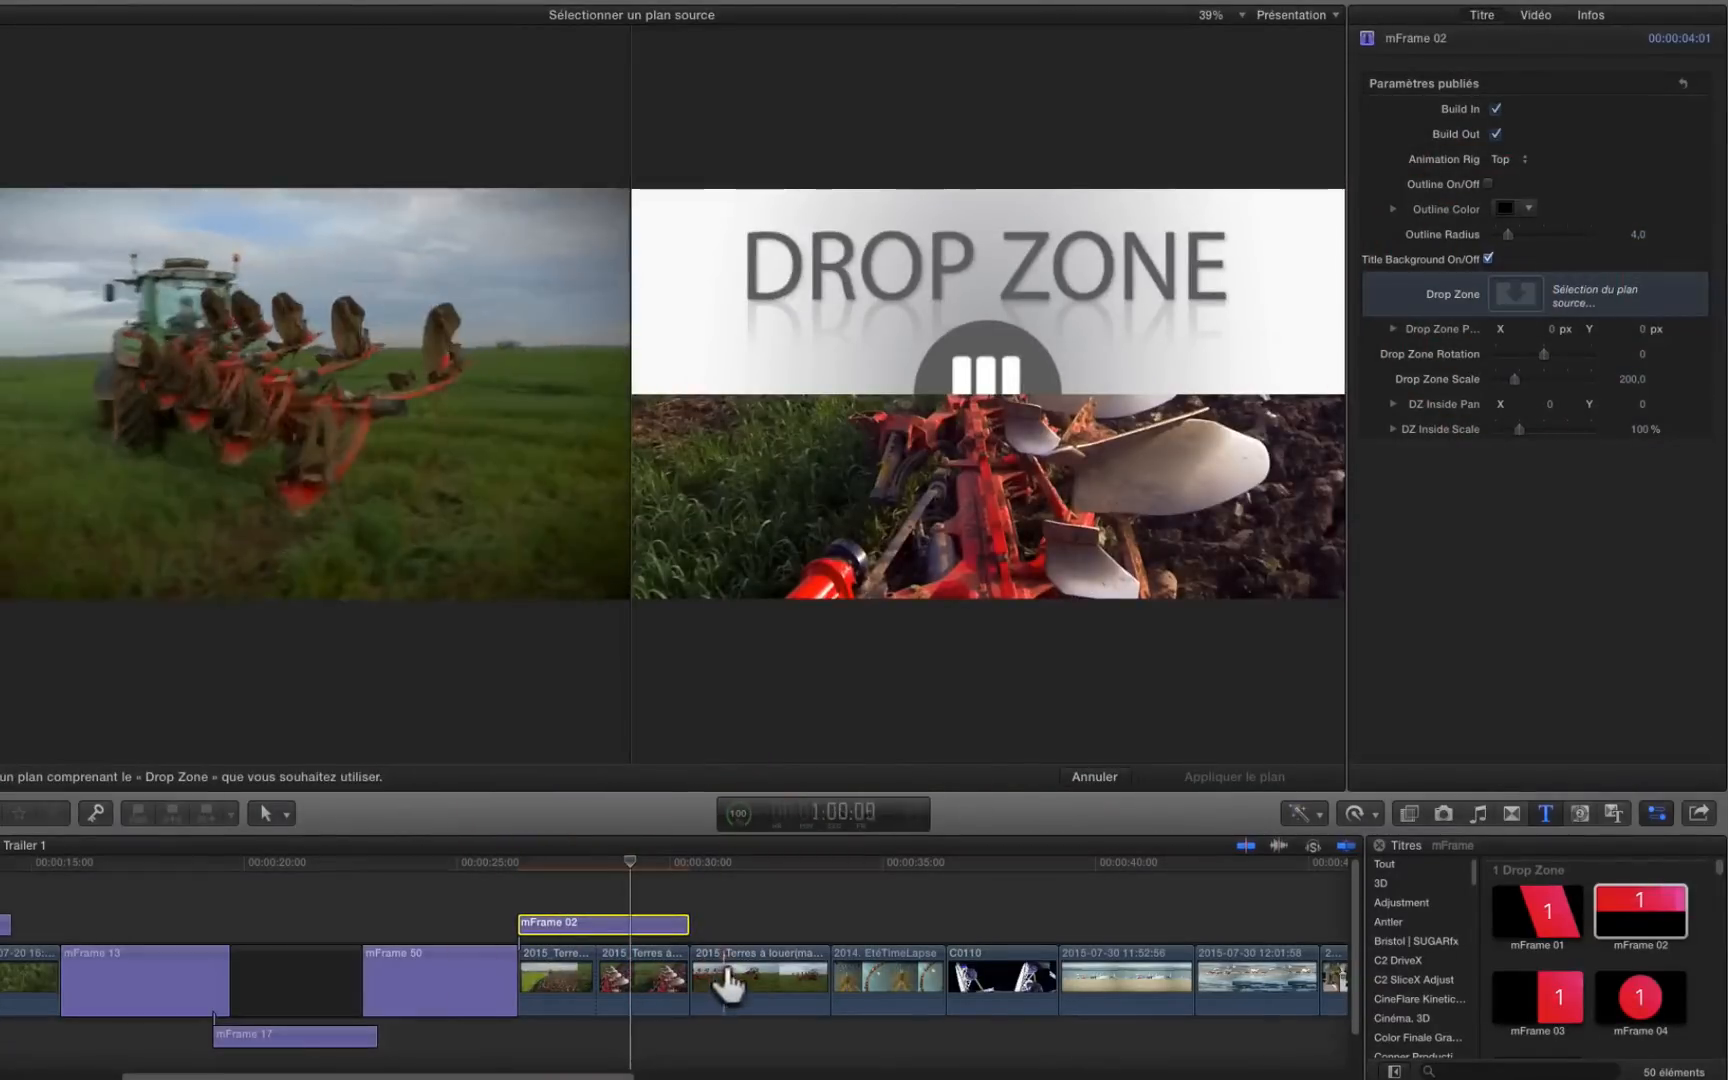
click(726, 975)
click(1180, 780)
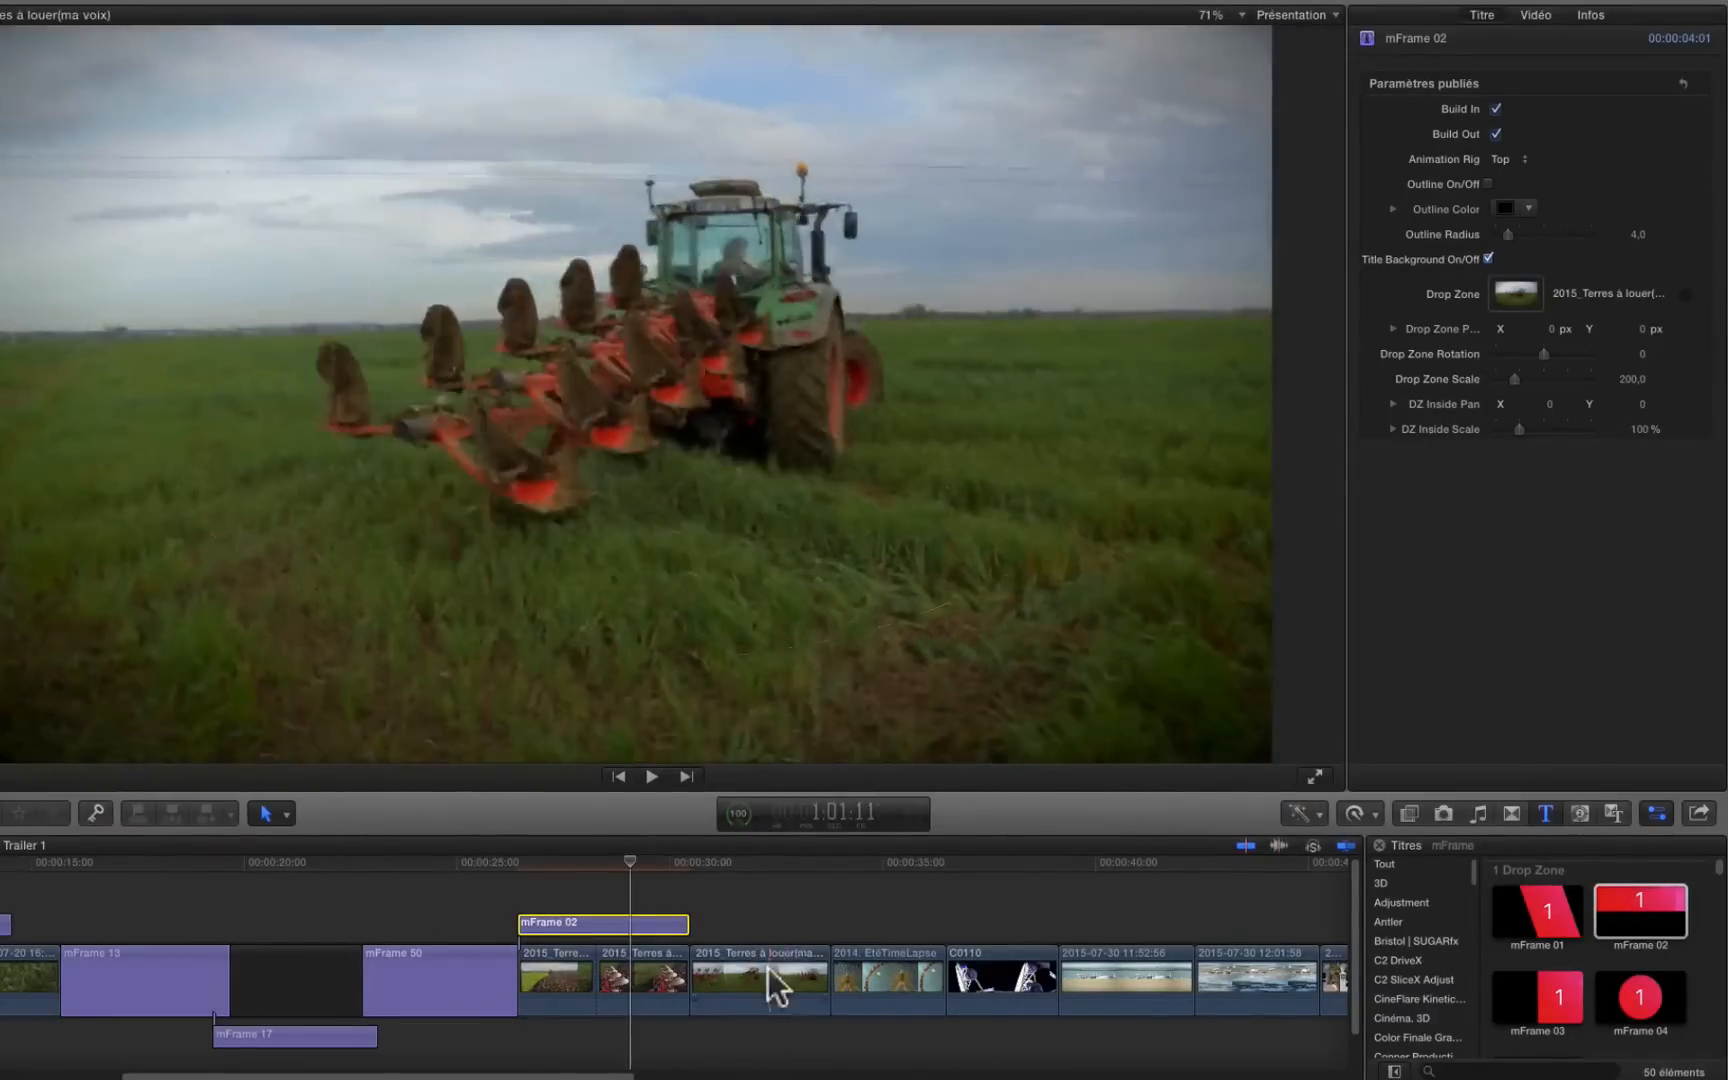
- Reveal the tractor clip's source in the browser and apply the original footage to mFrame 02's drop zone
right_click(768, 970)
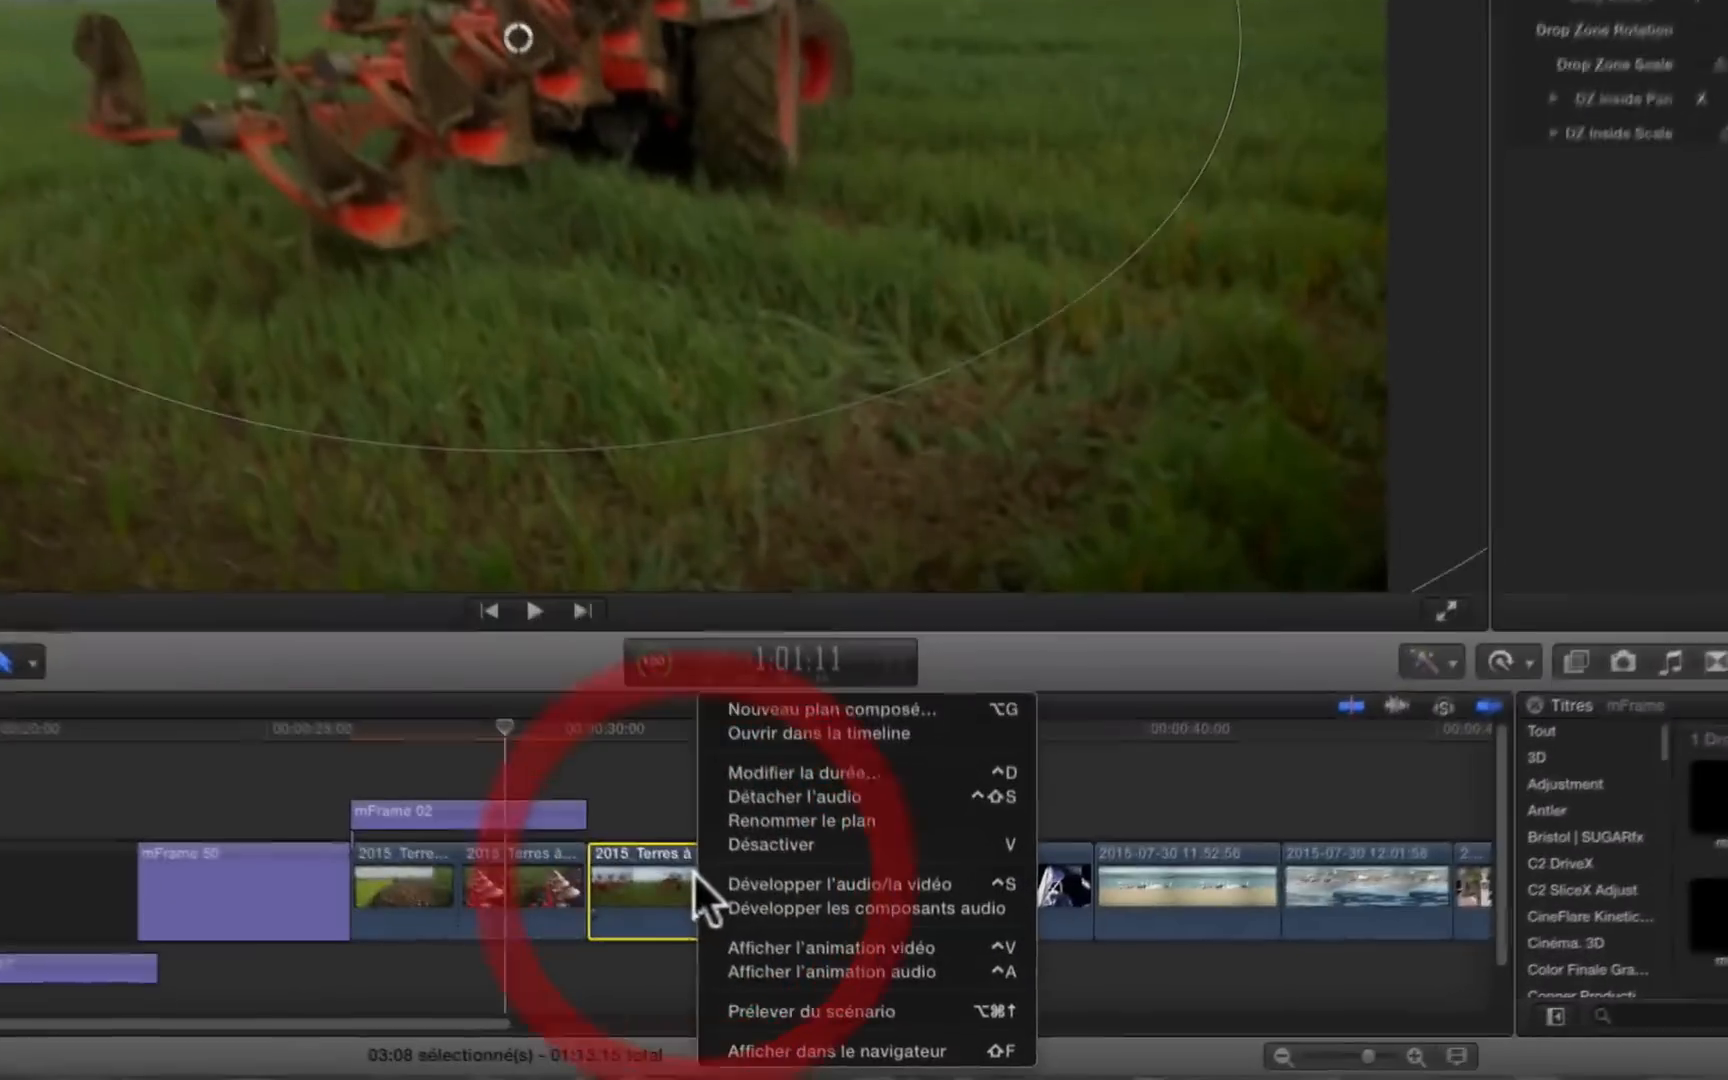
click(820, 1050)
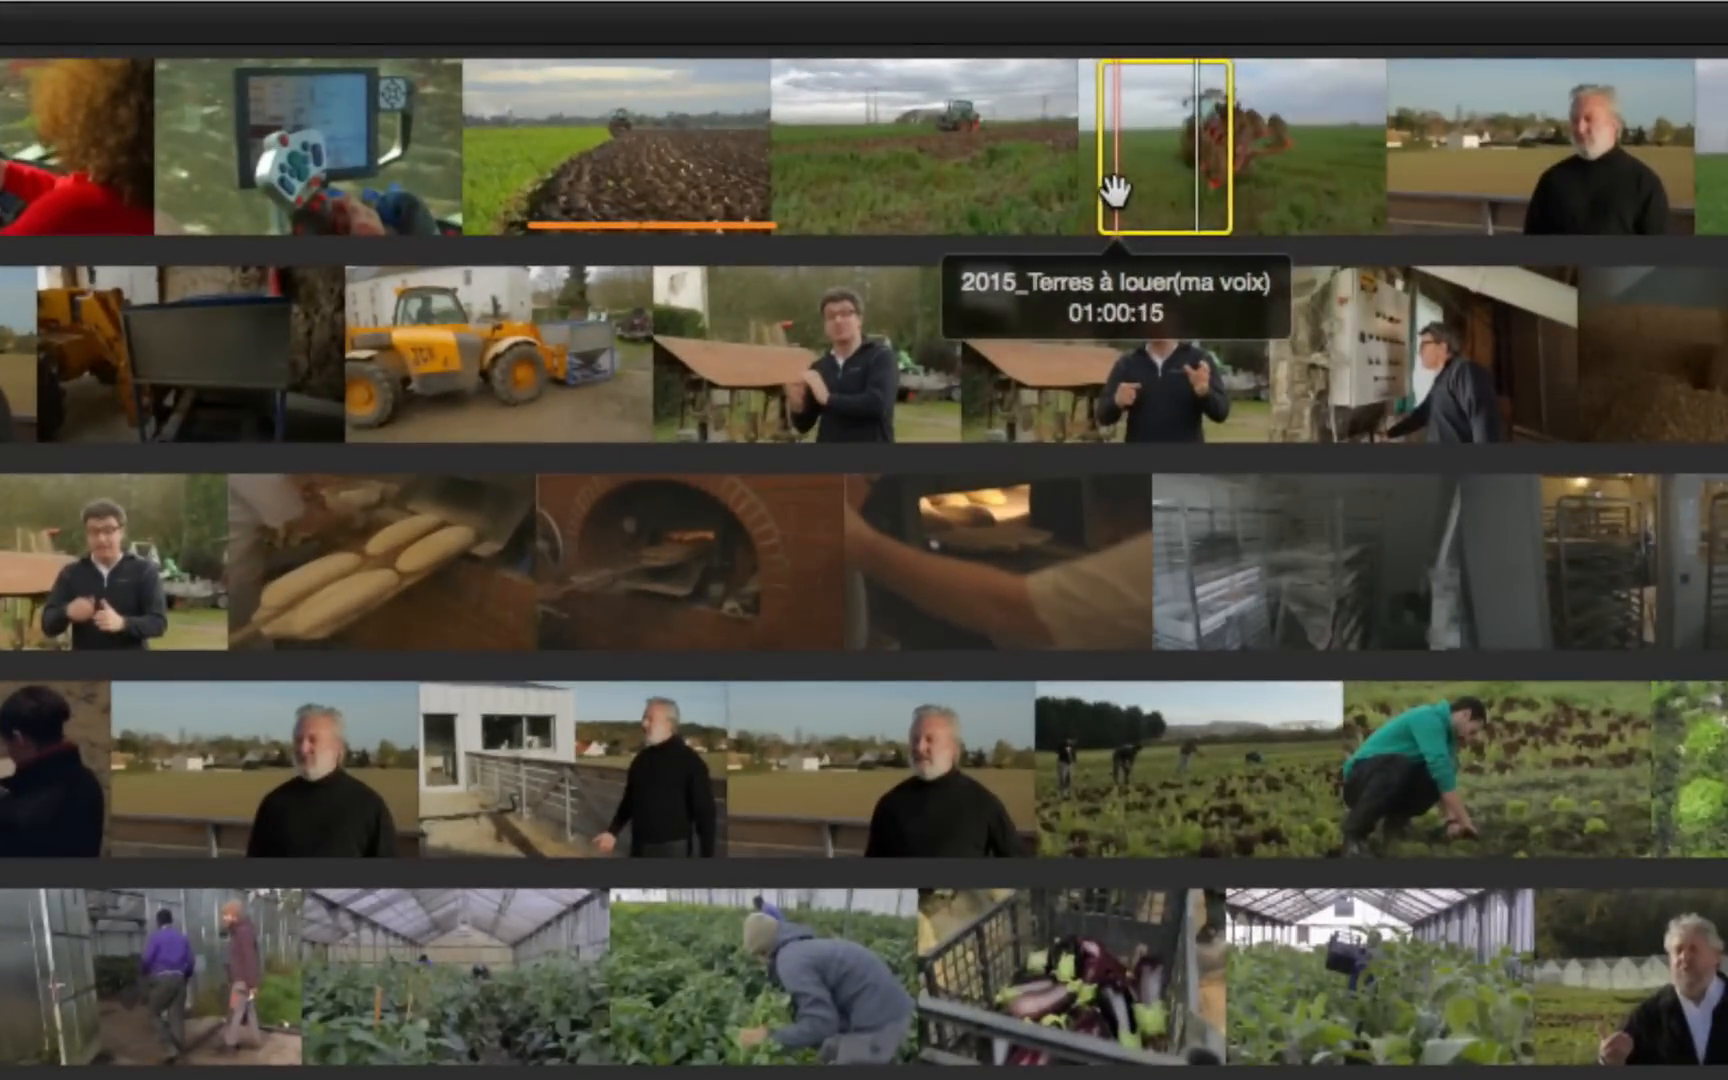
click(1165, 194)
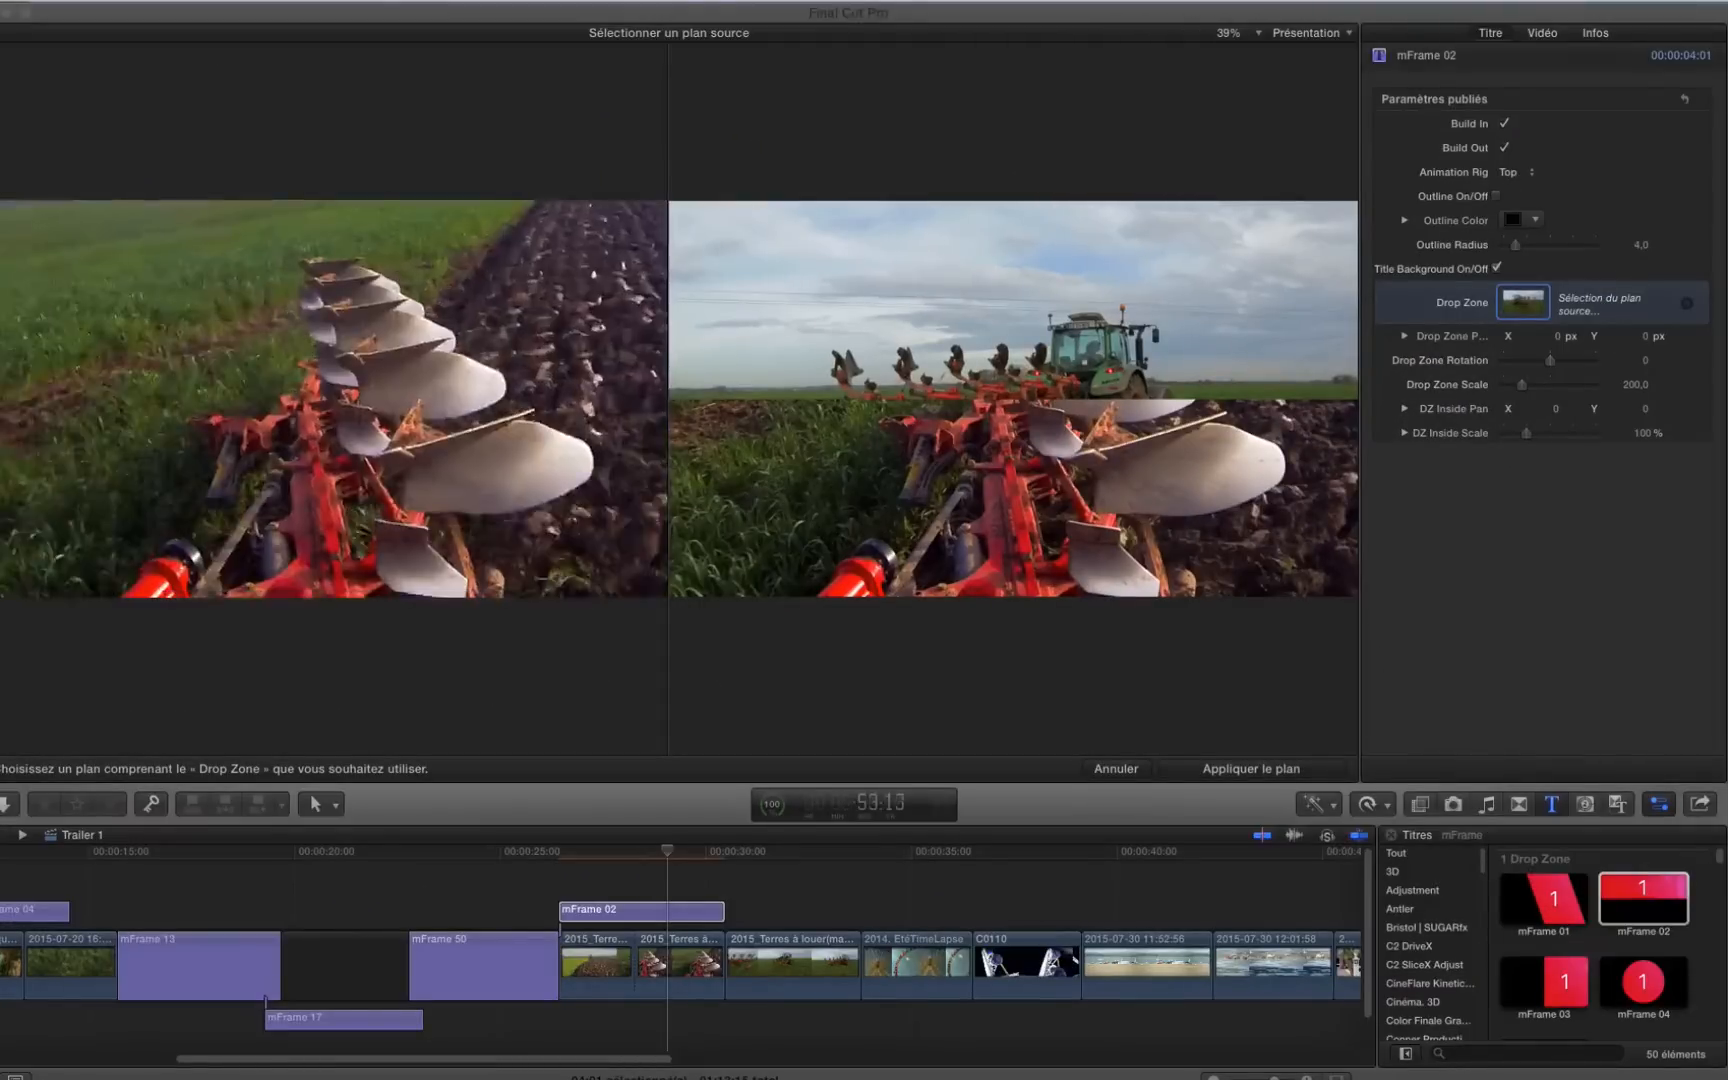
click(1270, 767)
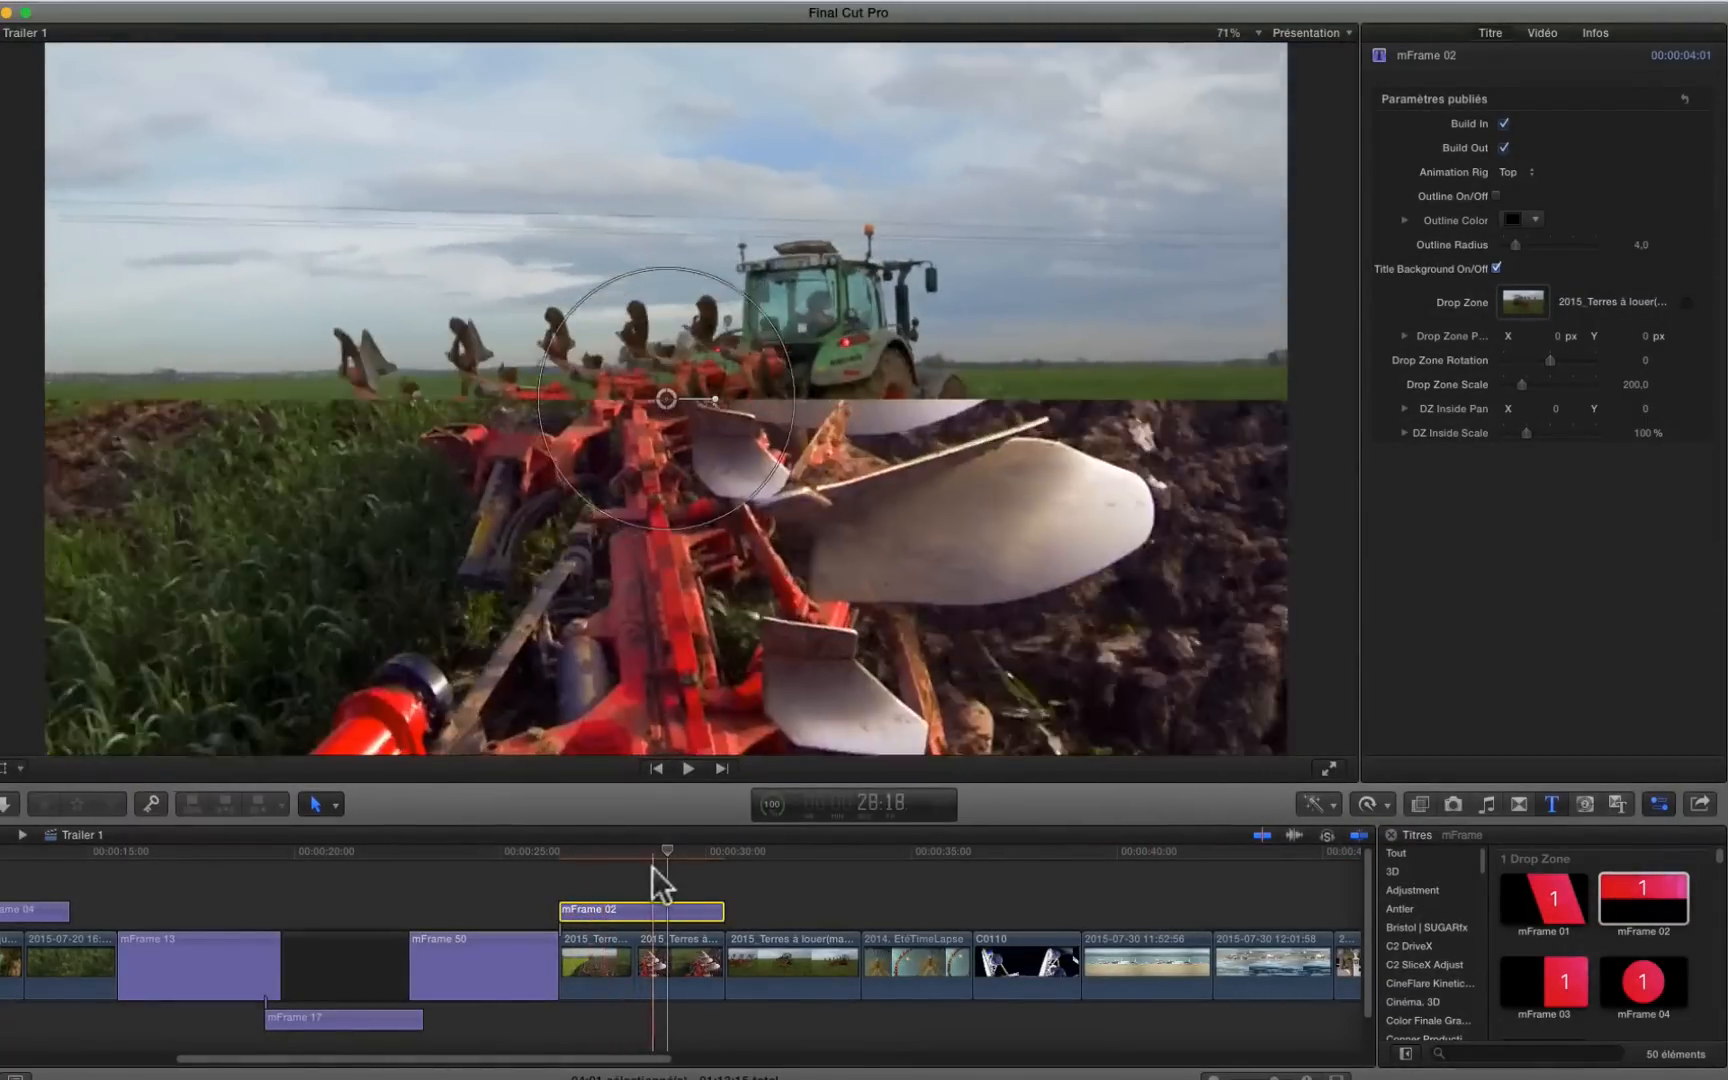
- Turn the vignetted tractor clip into a compound clip named Trailer 1 Plan 15 in the trailer 2015 event
click(648, 863)
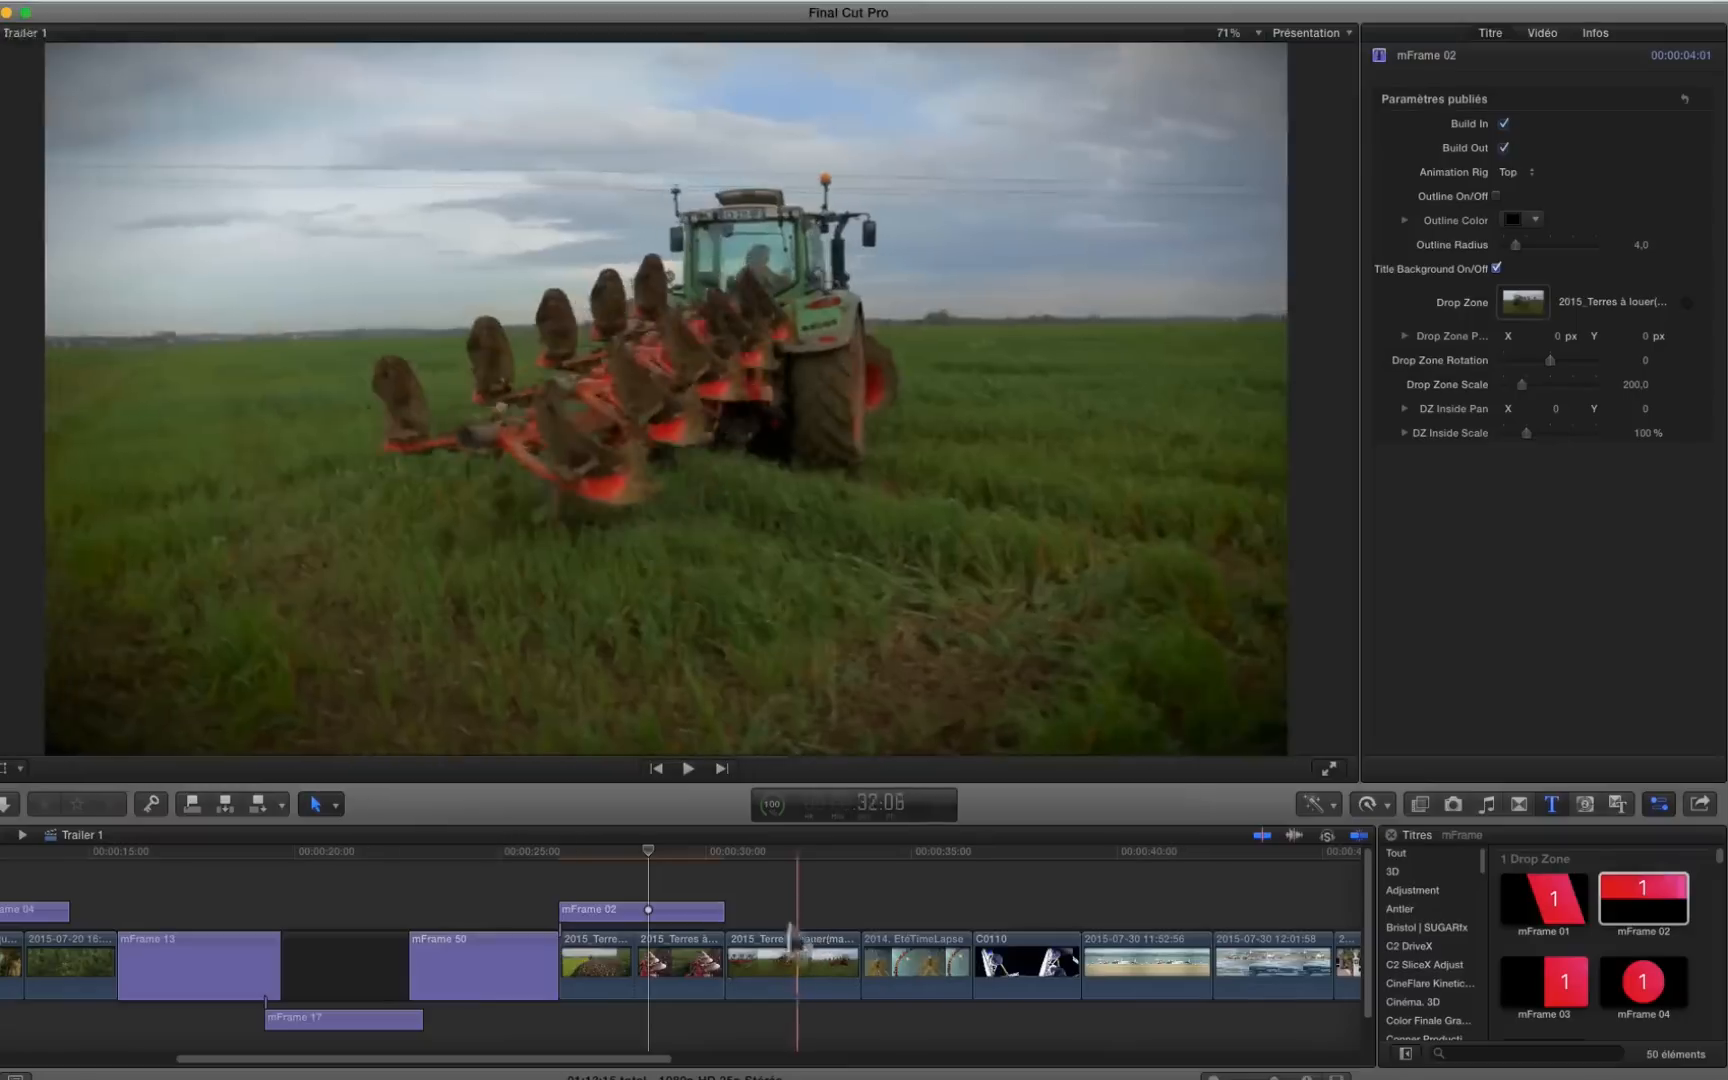
key(alt+super+s)
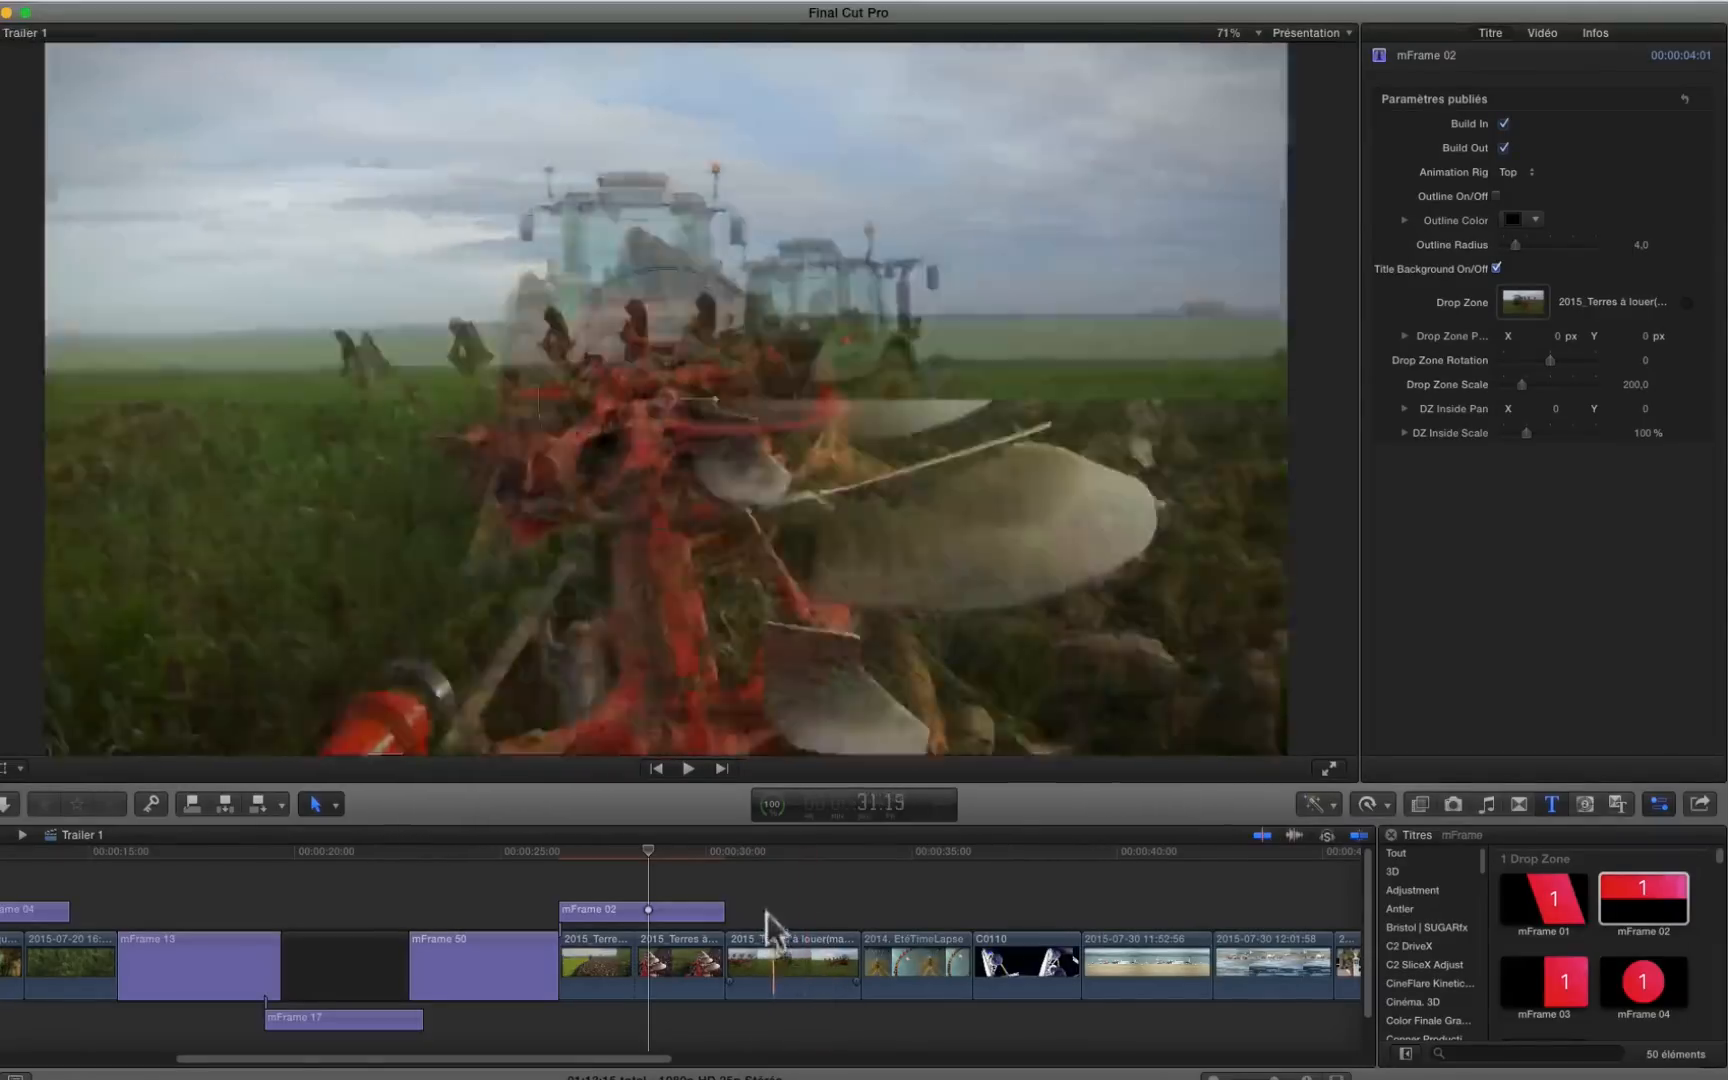
right_click(798, 949)
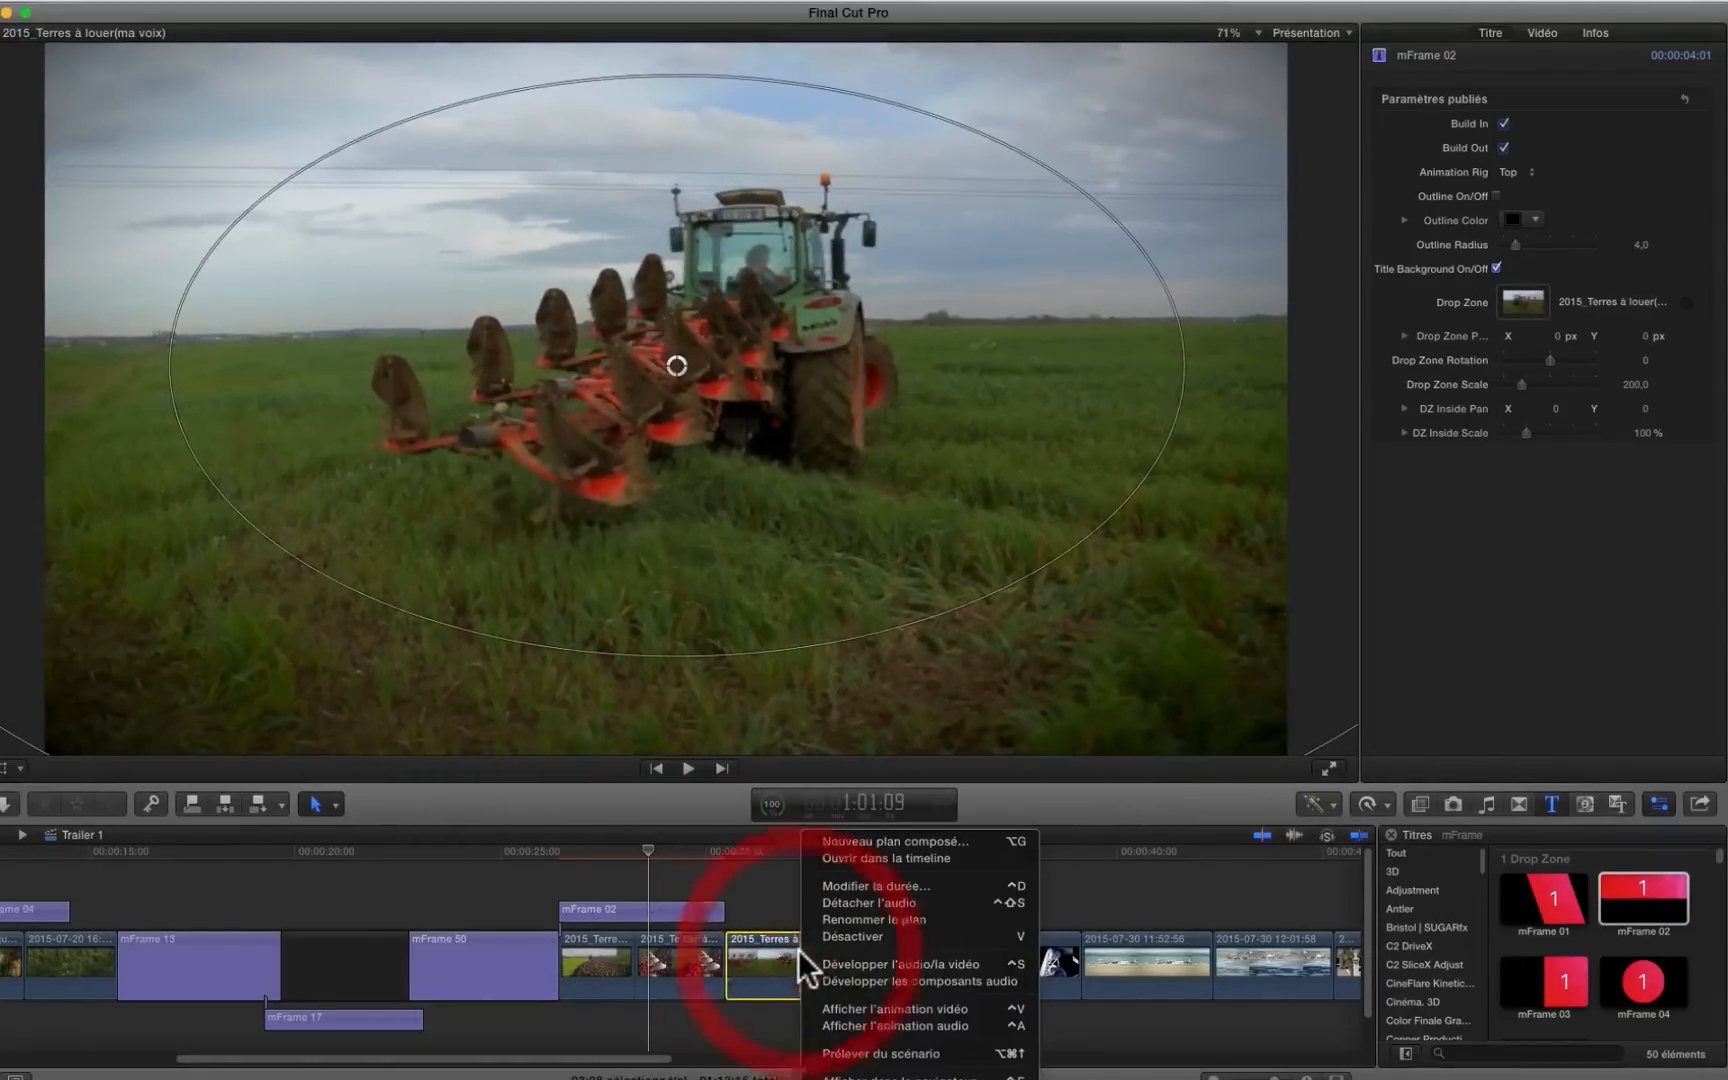
click(866, 842)
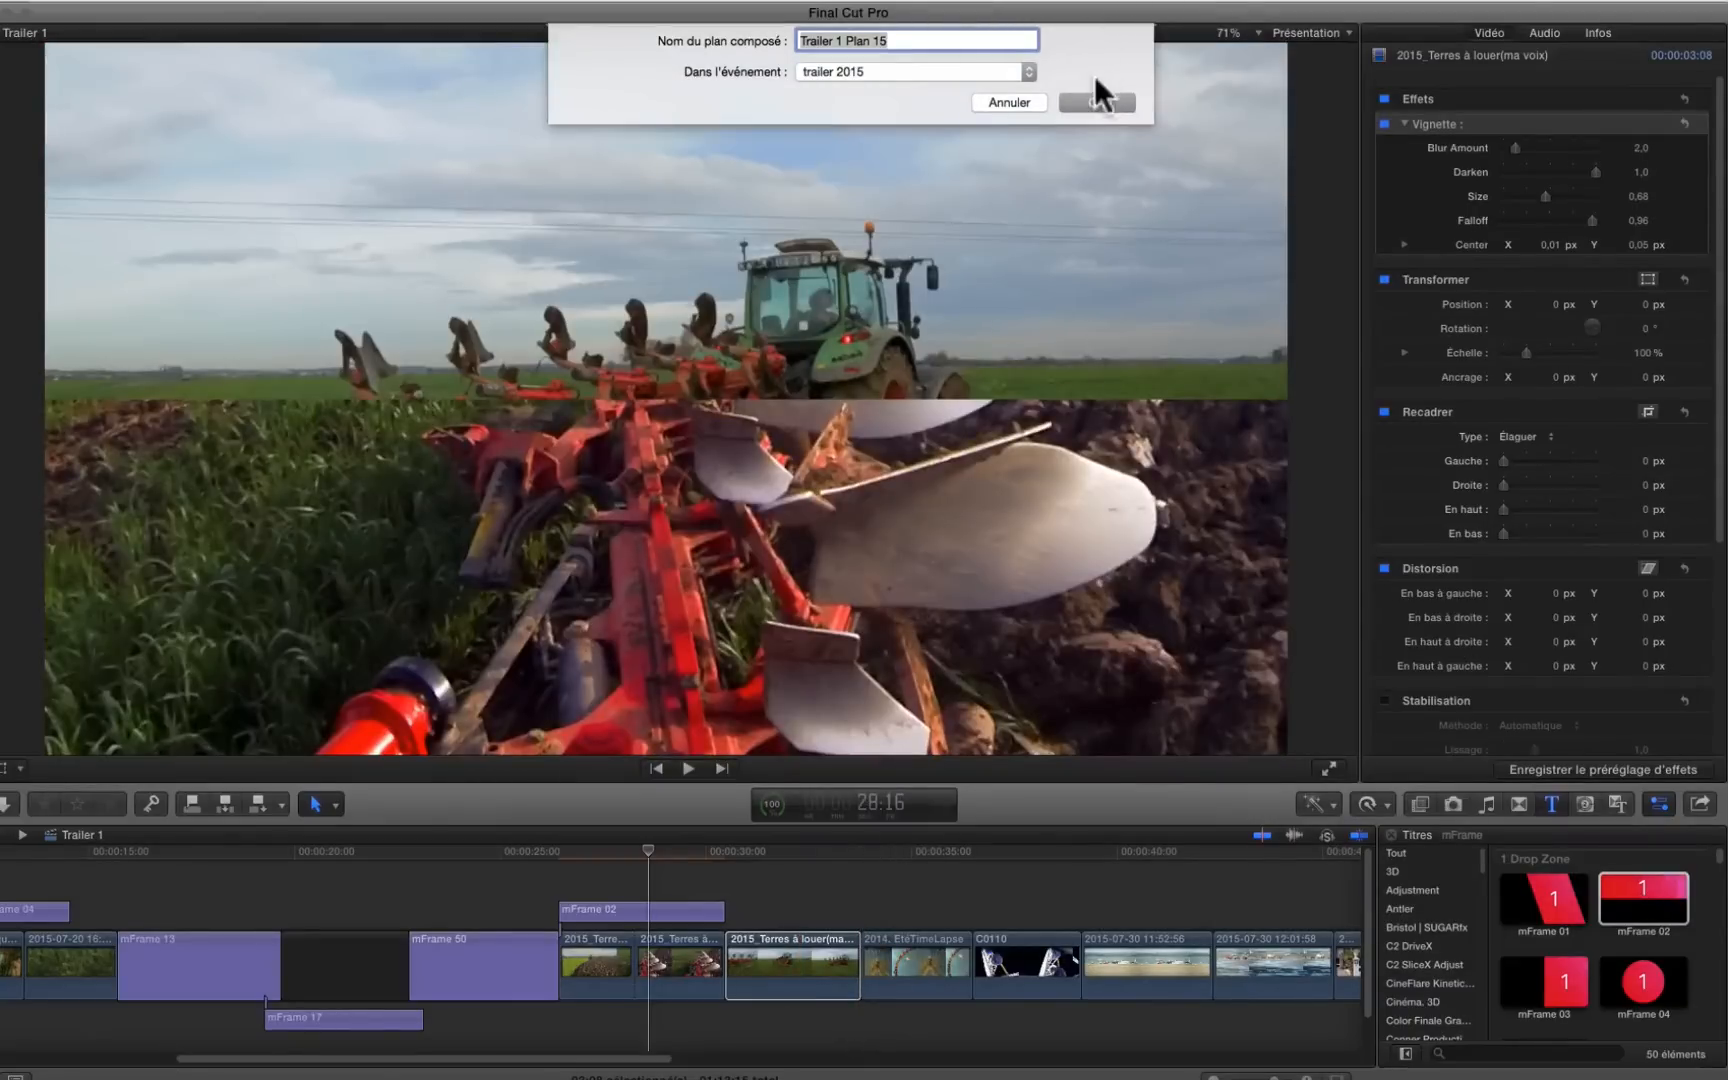
click(1095, 100)
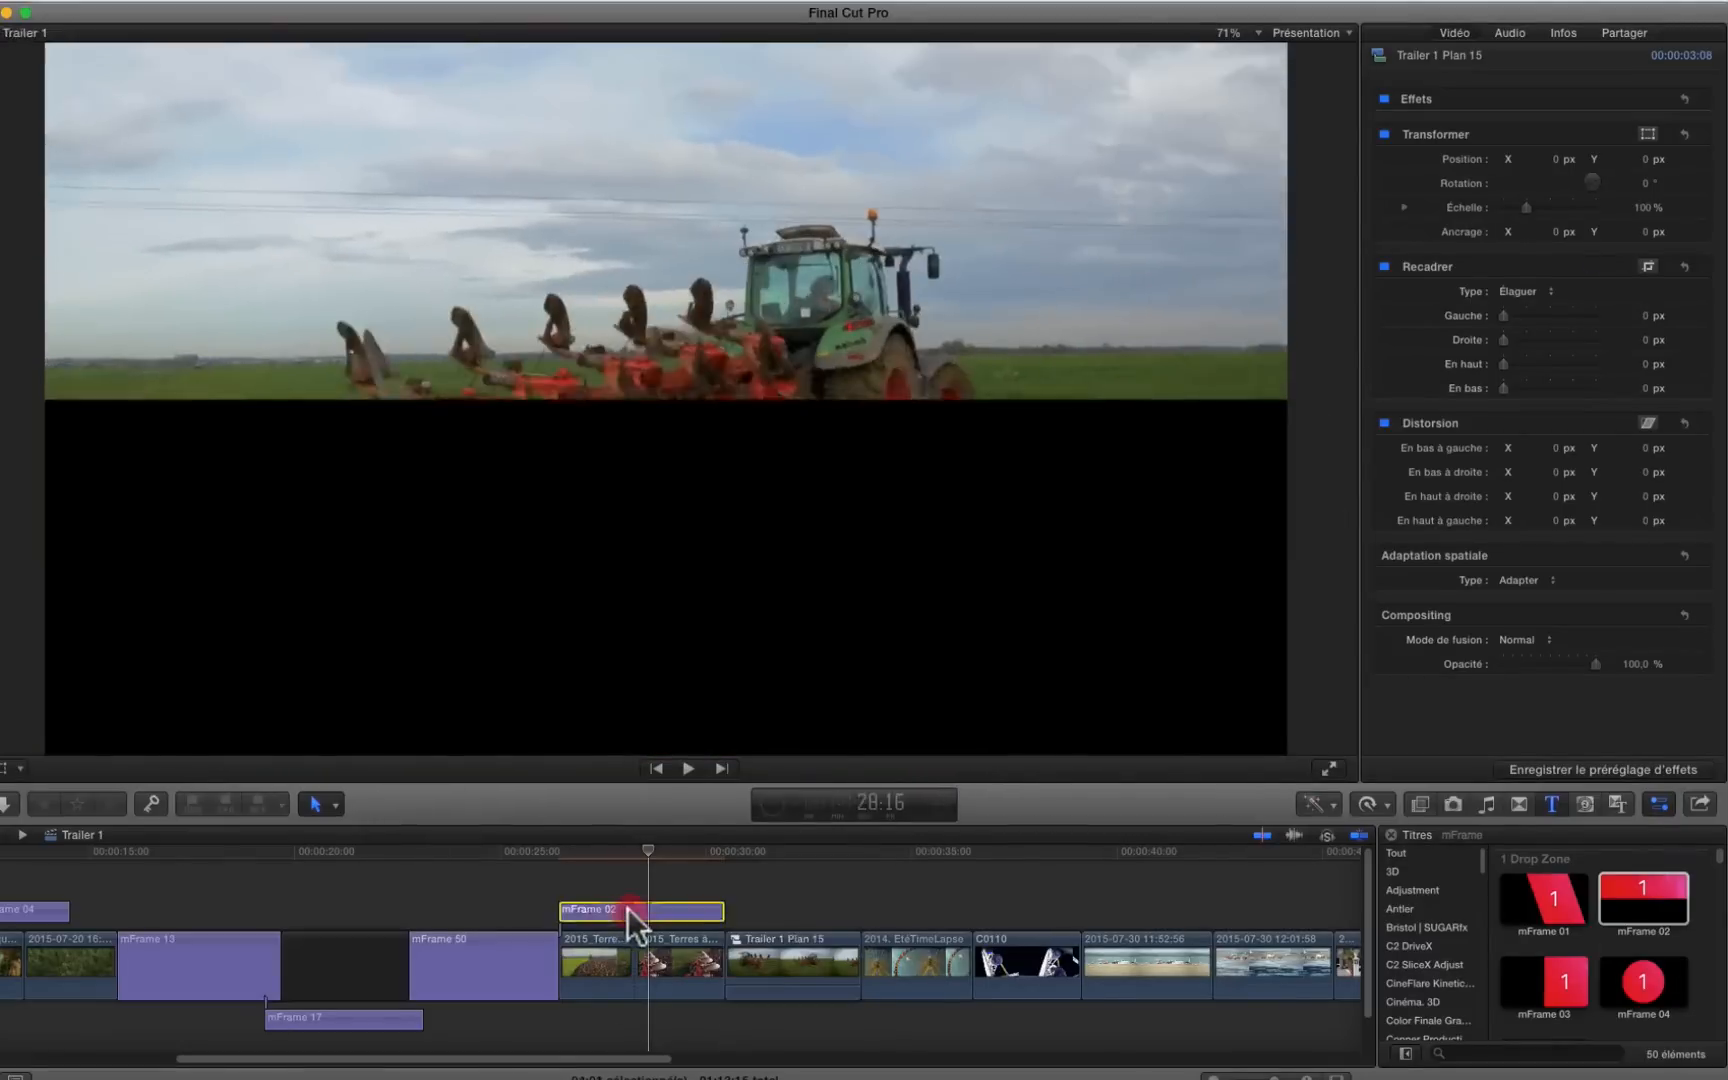
- Clear mFrame 02's drop zone and fill it with the compound clip Trailer 1 Plan 15 from near its first frame
click(626, 907)
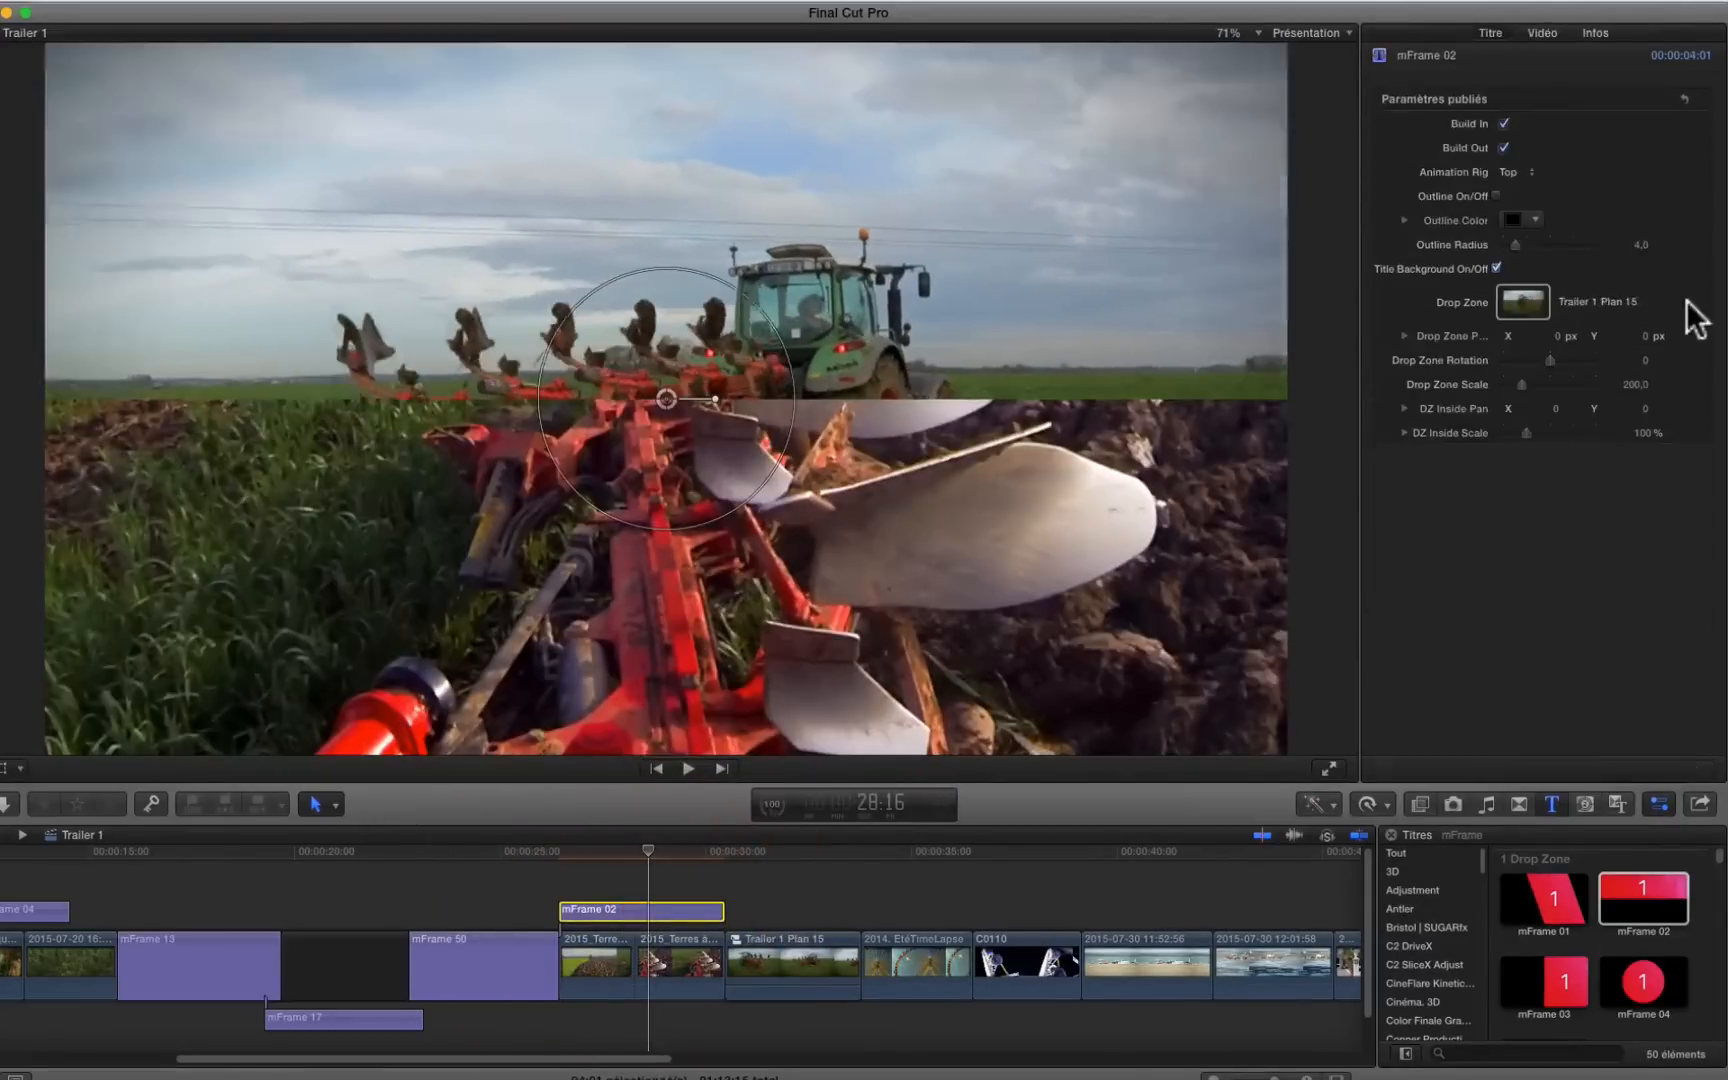
click(1692, 318)
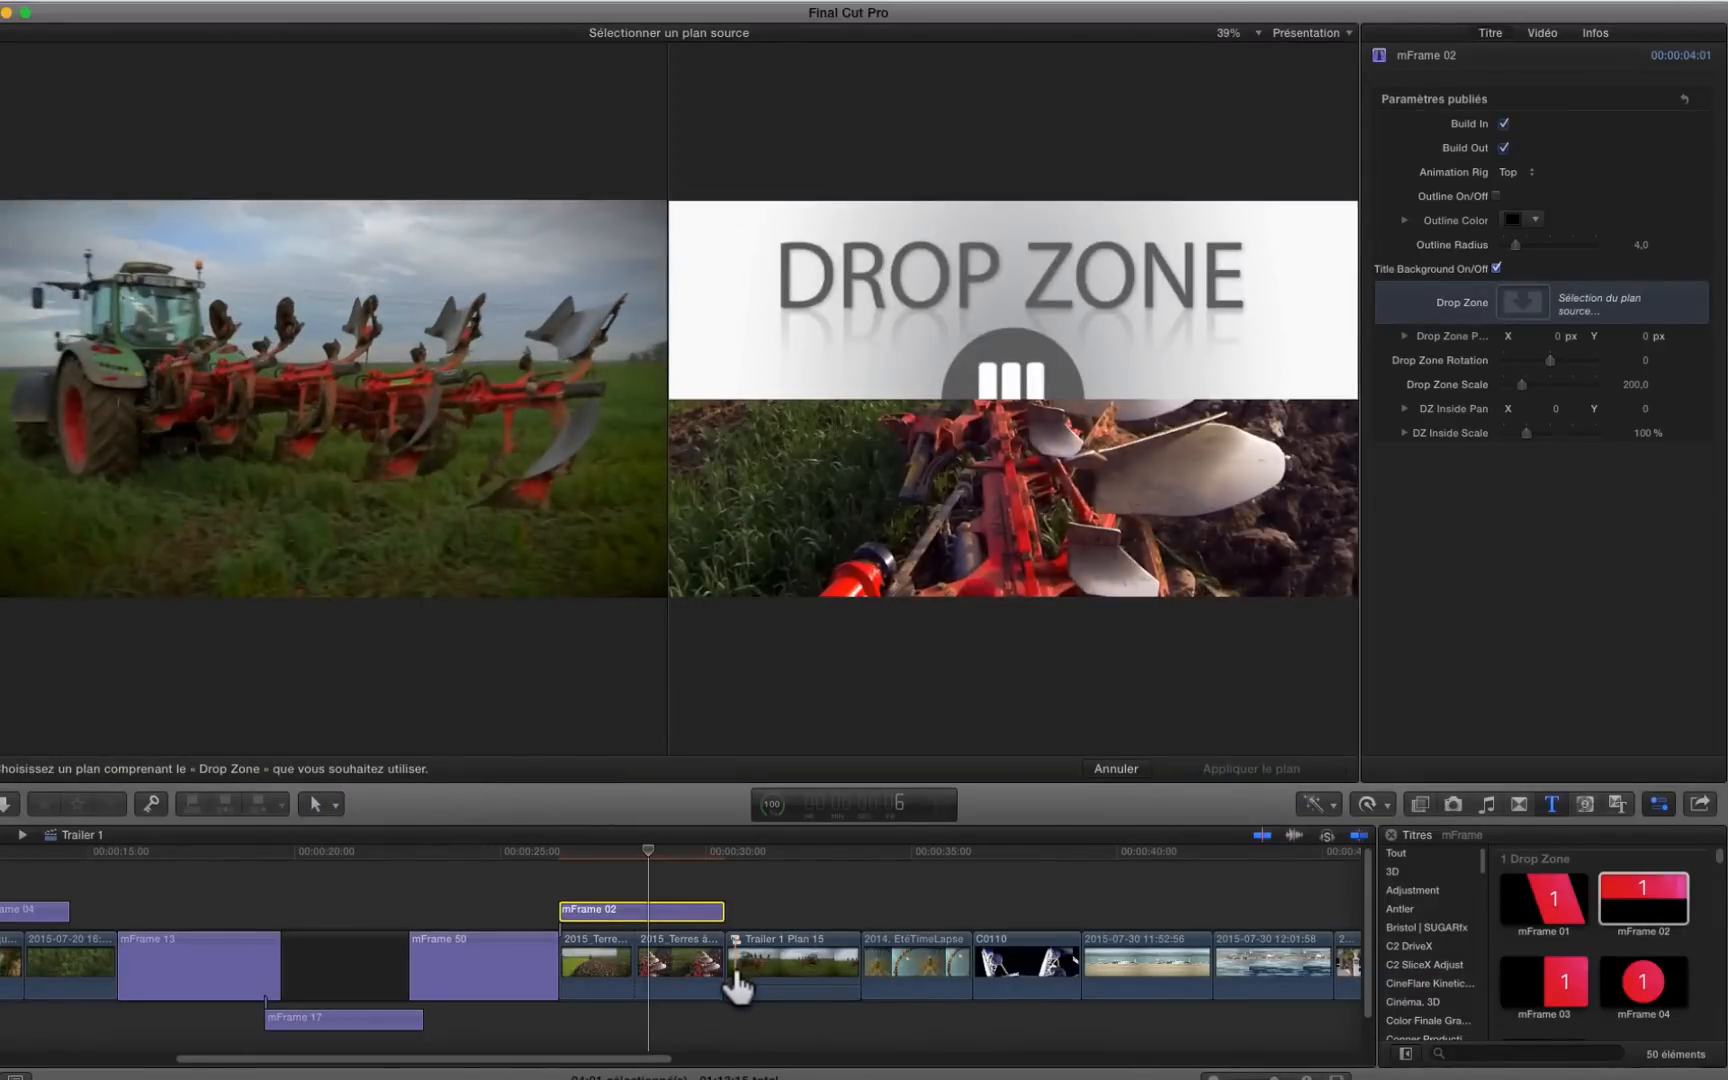
click(728, 975)
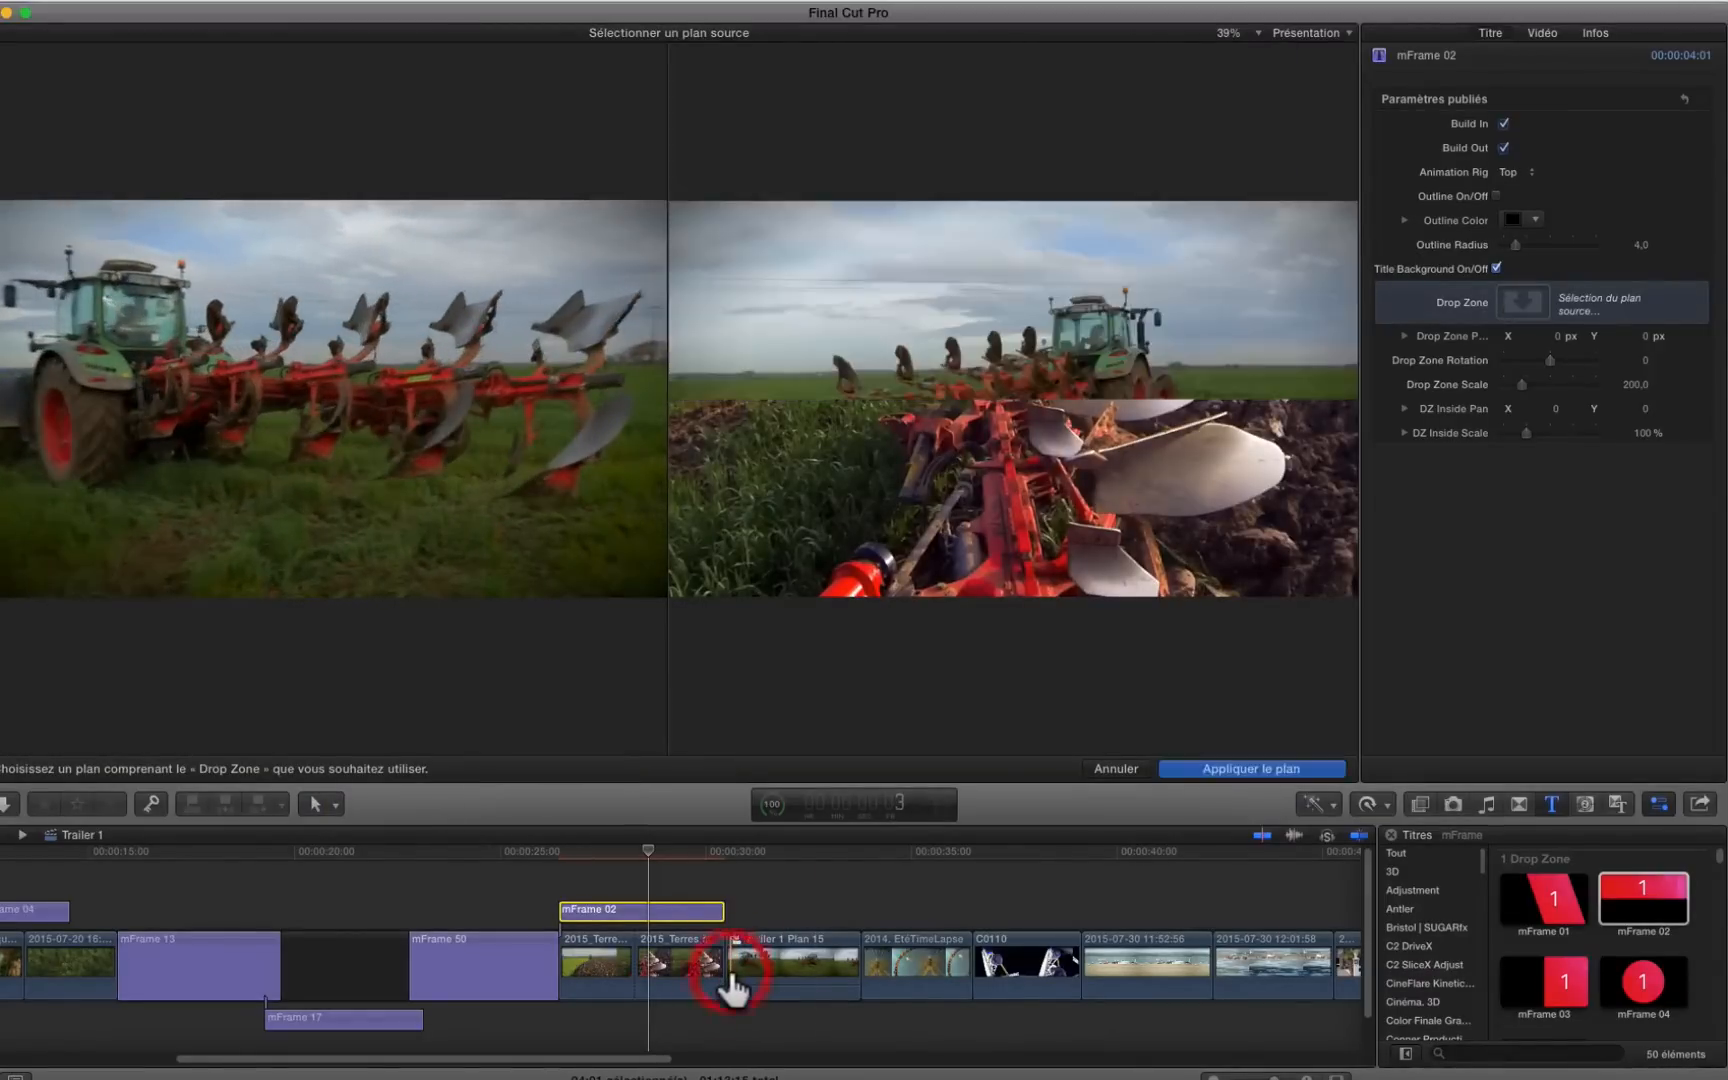
click(1206, 770)
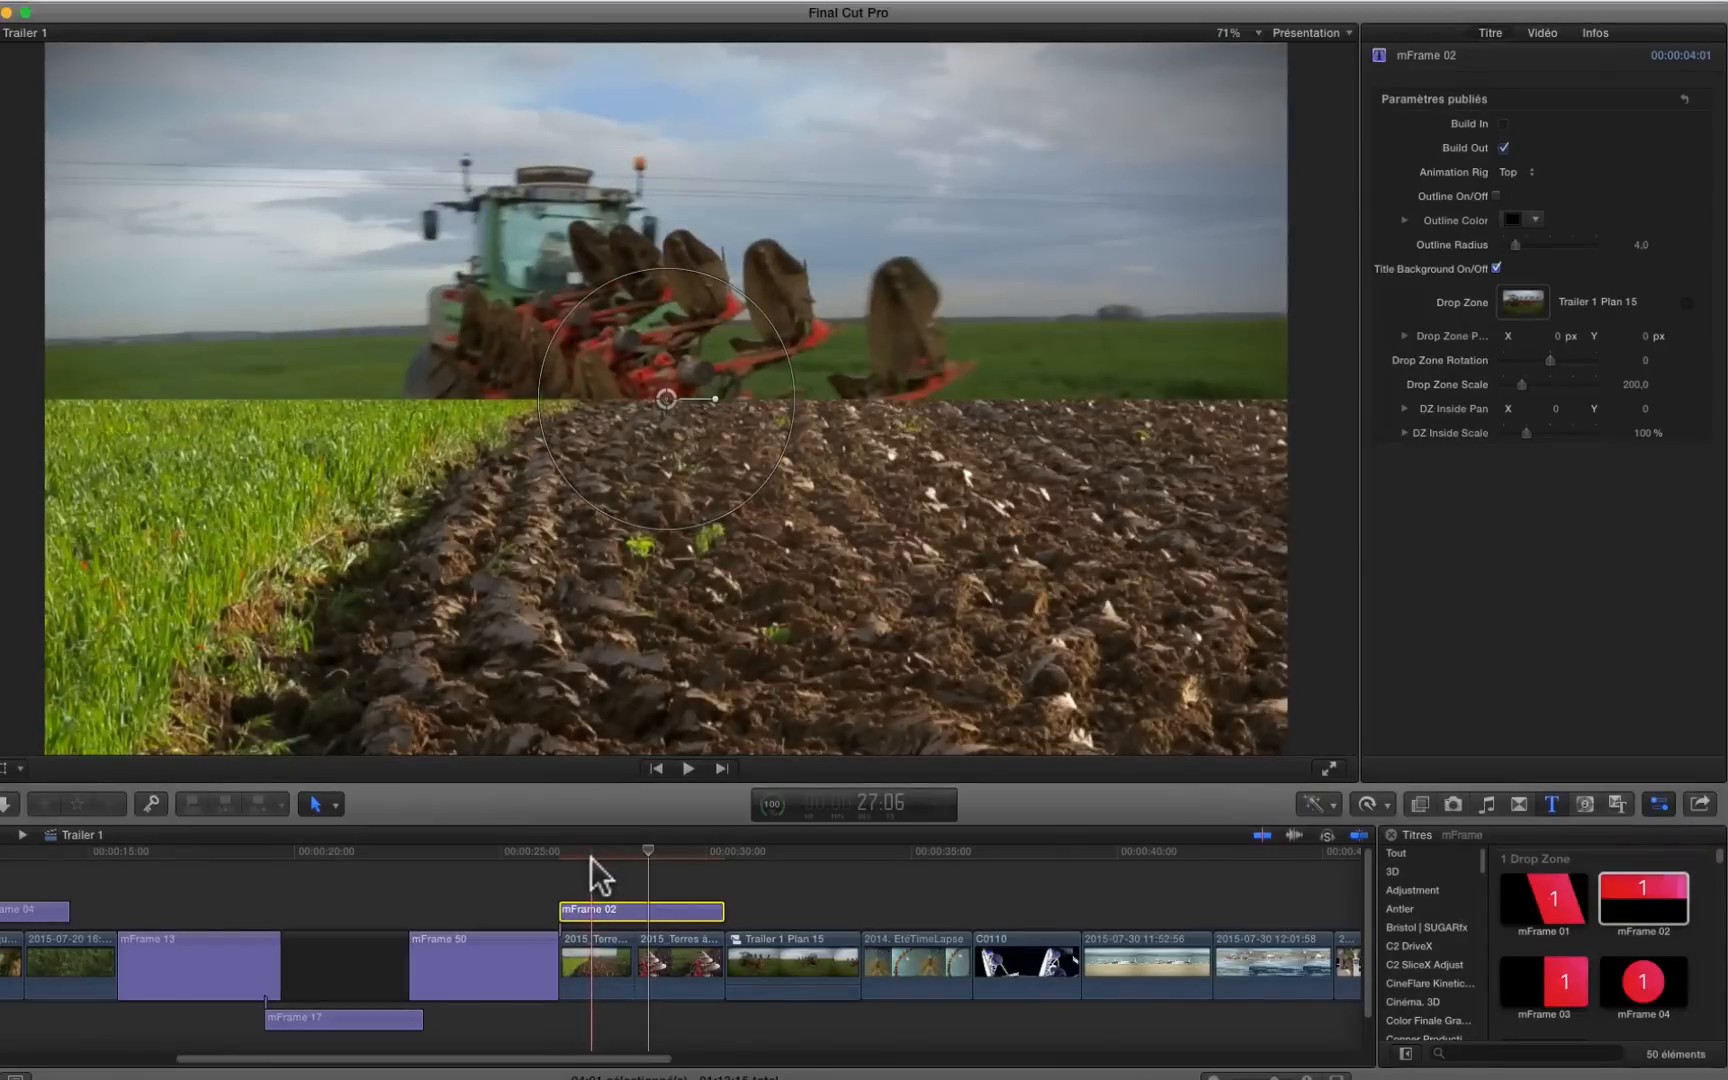
- With the playhead at 27:06 on mFrame 02, try the Center Animation Rig and set it to Bottom
click(591, 857)
click(1527, 173)
click(1528, 182)
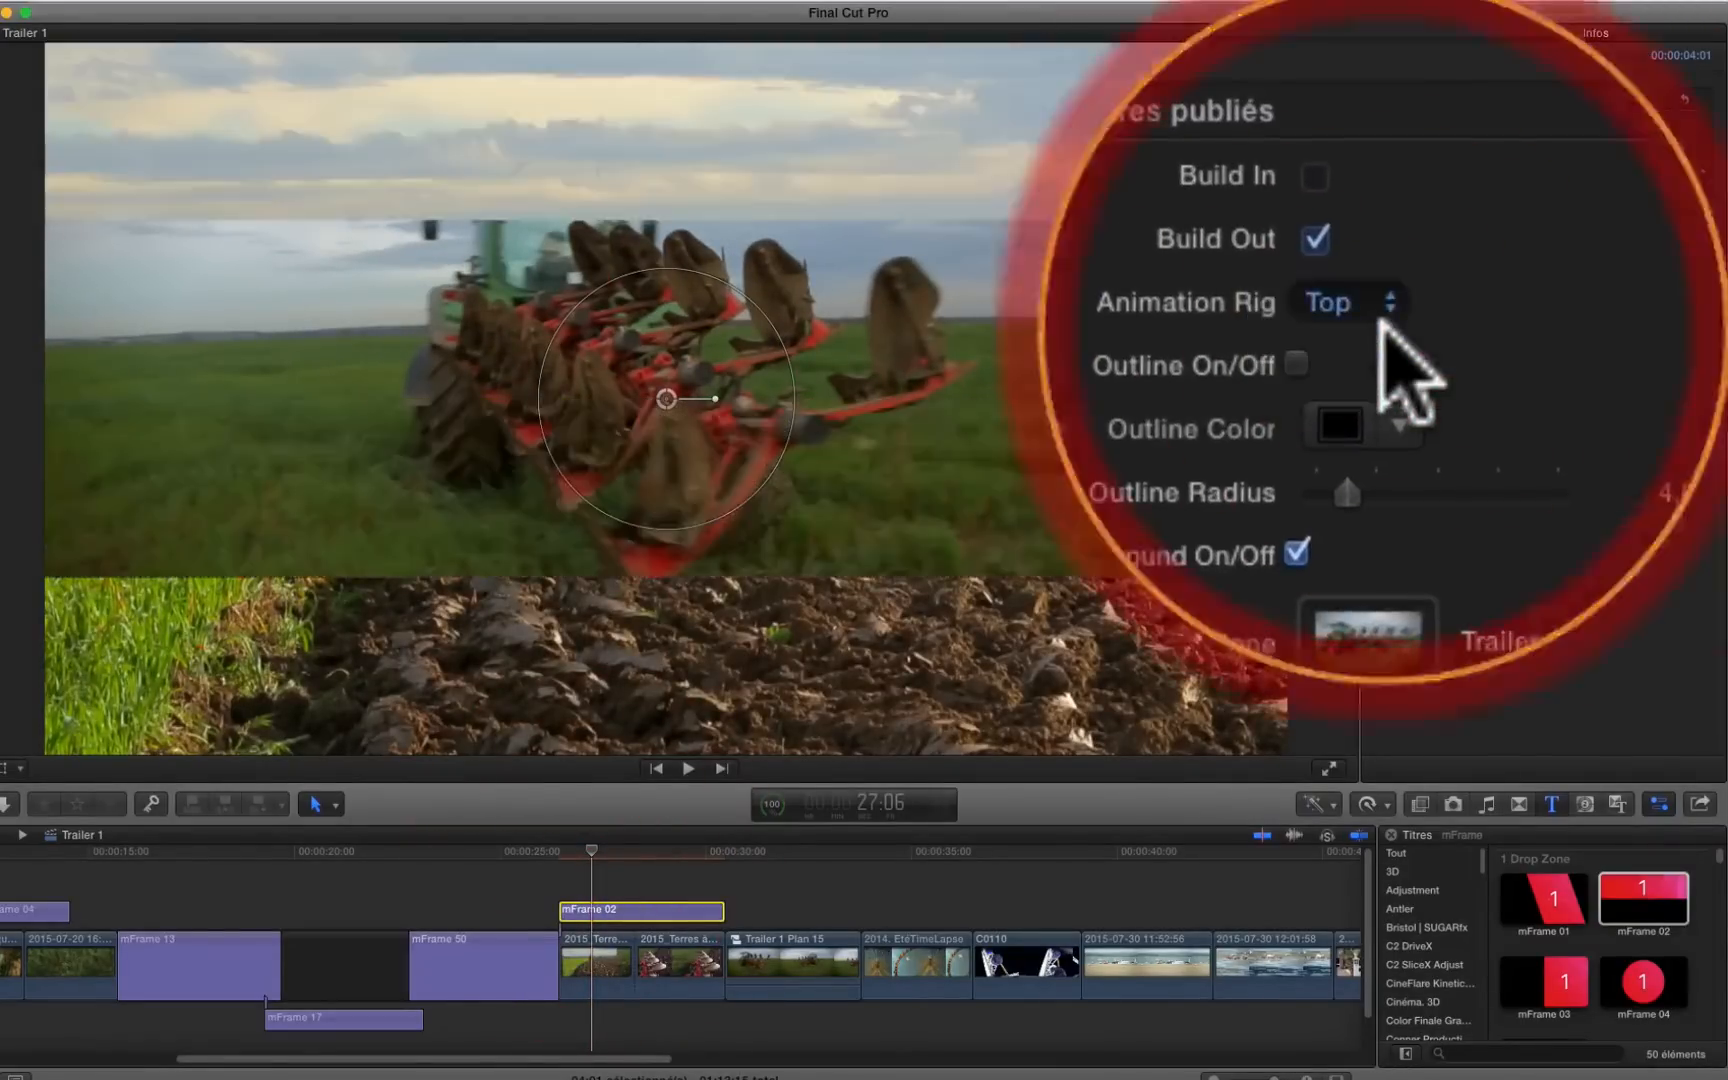
click(1382, 324)
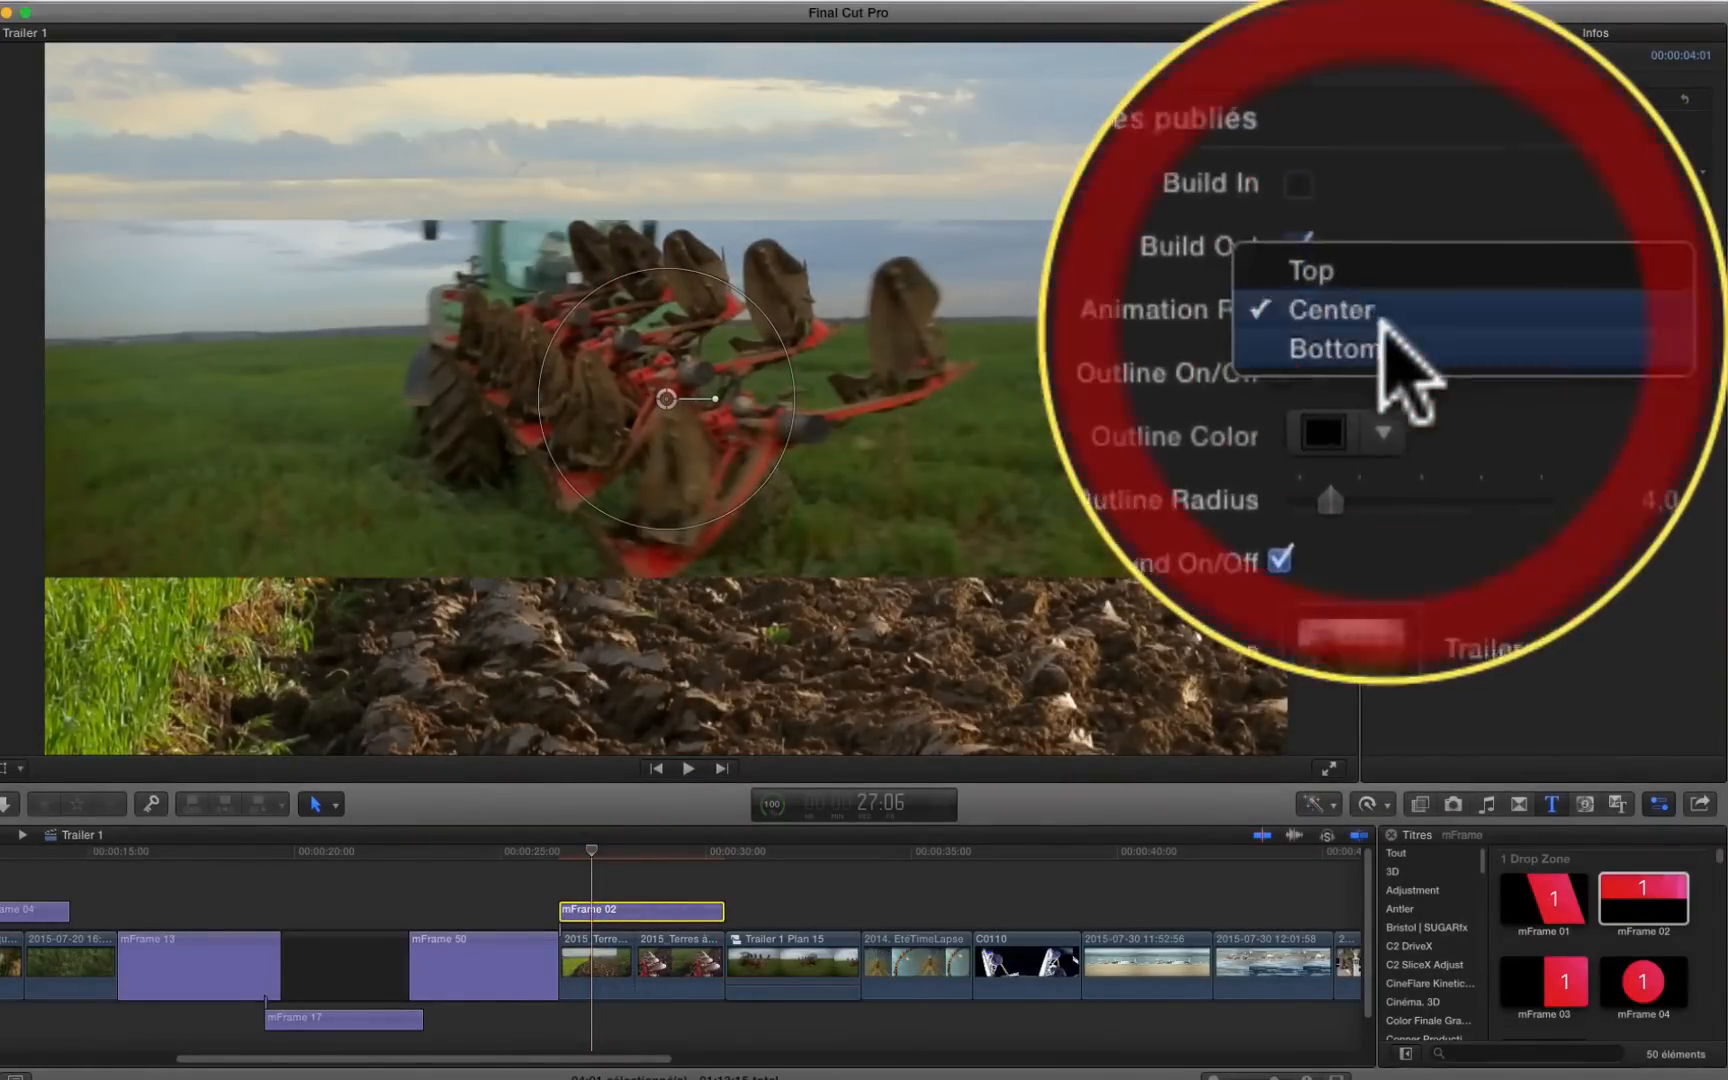
click(1381, 322)
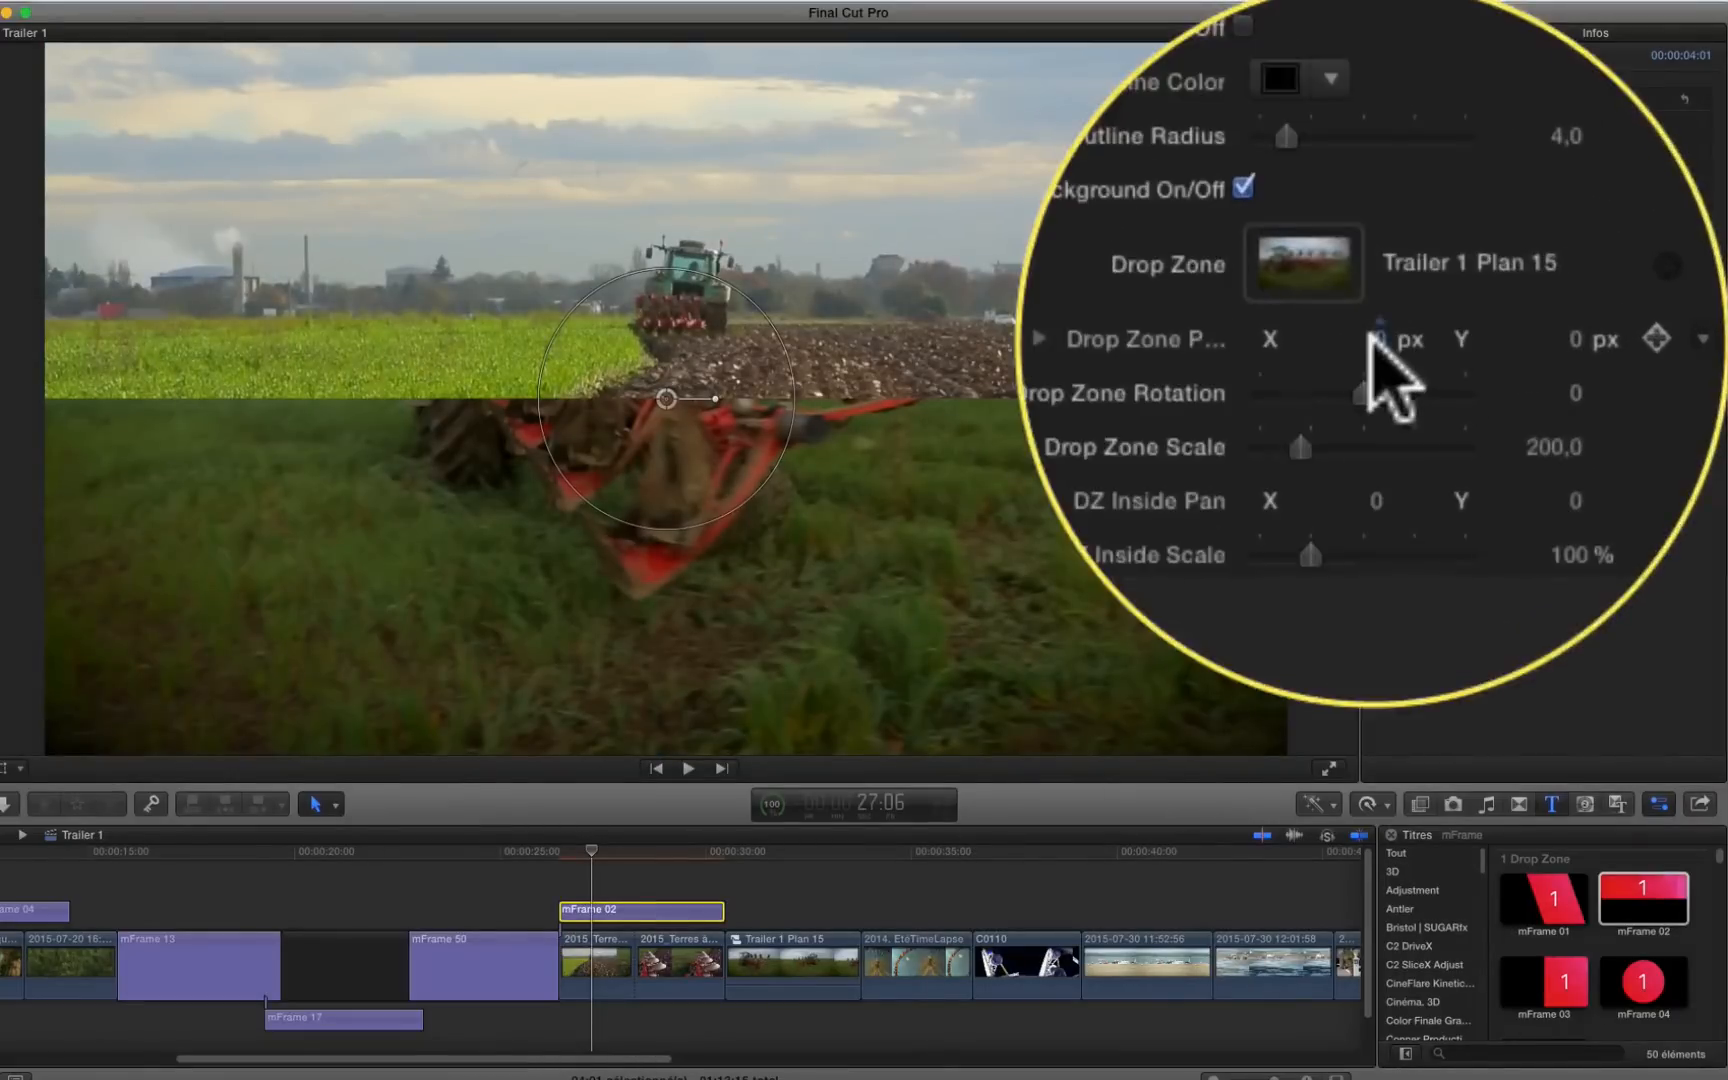
- Set mFrame 02's drop zone position Y to -0.3 px and its Drop Zone Scale to 210
drag(1519, 337, 1524, 347)
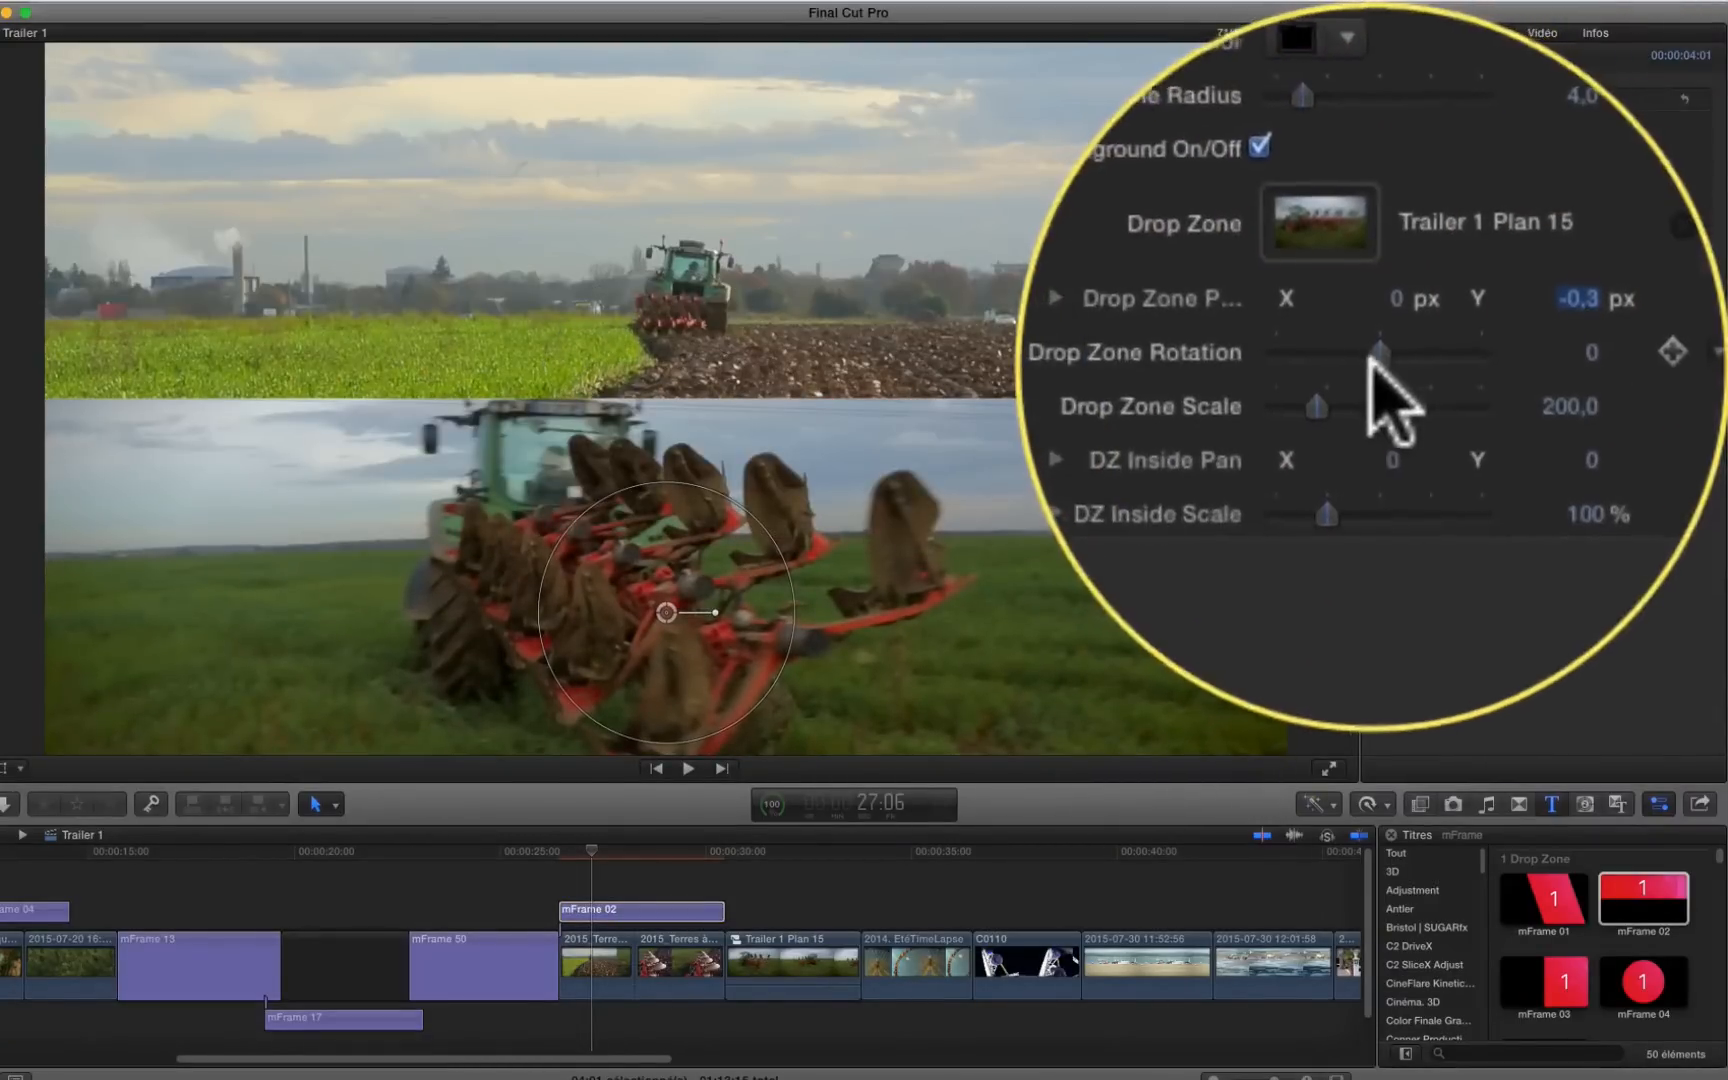
drag(1370, 374, 1376, 432)
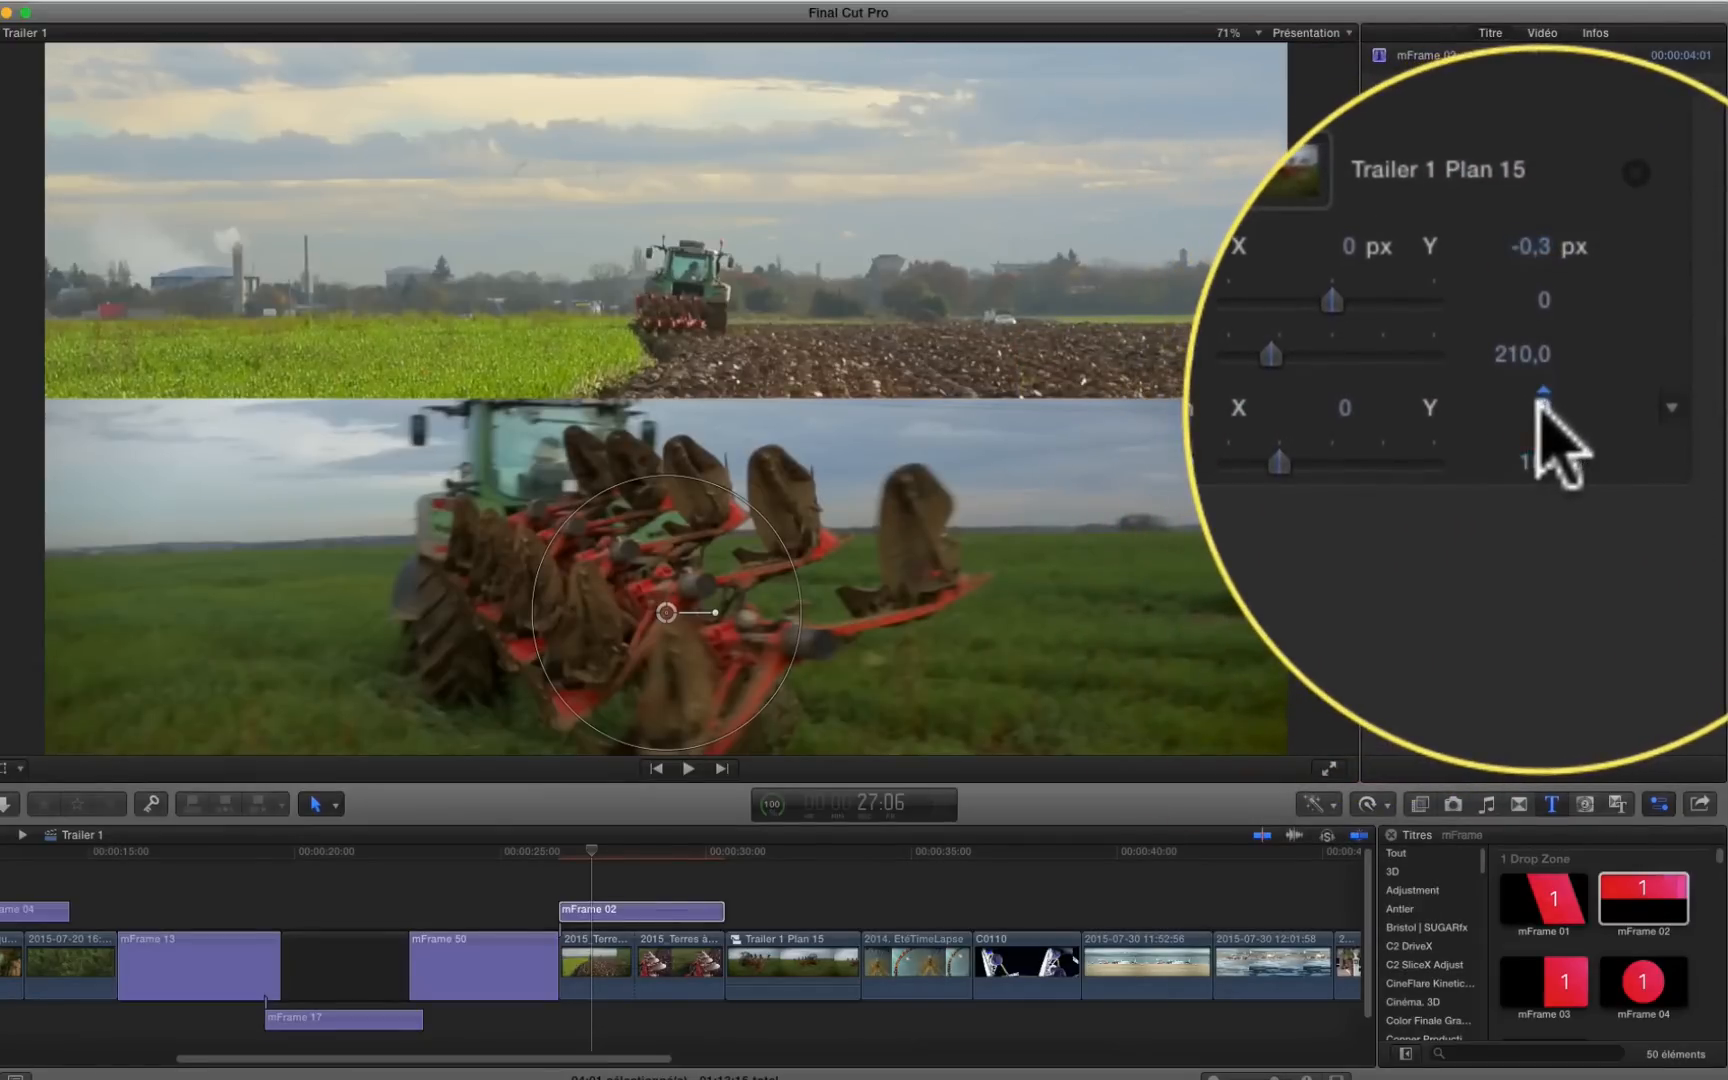
- Set mFrame 02's DZ Inside Pan Y to -5.1 and, with the playhead at 28:07, enable its outline with a radius of 7
drag(1533, 395, 1533, 431)
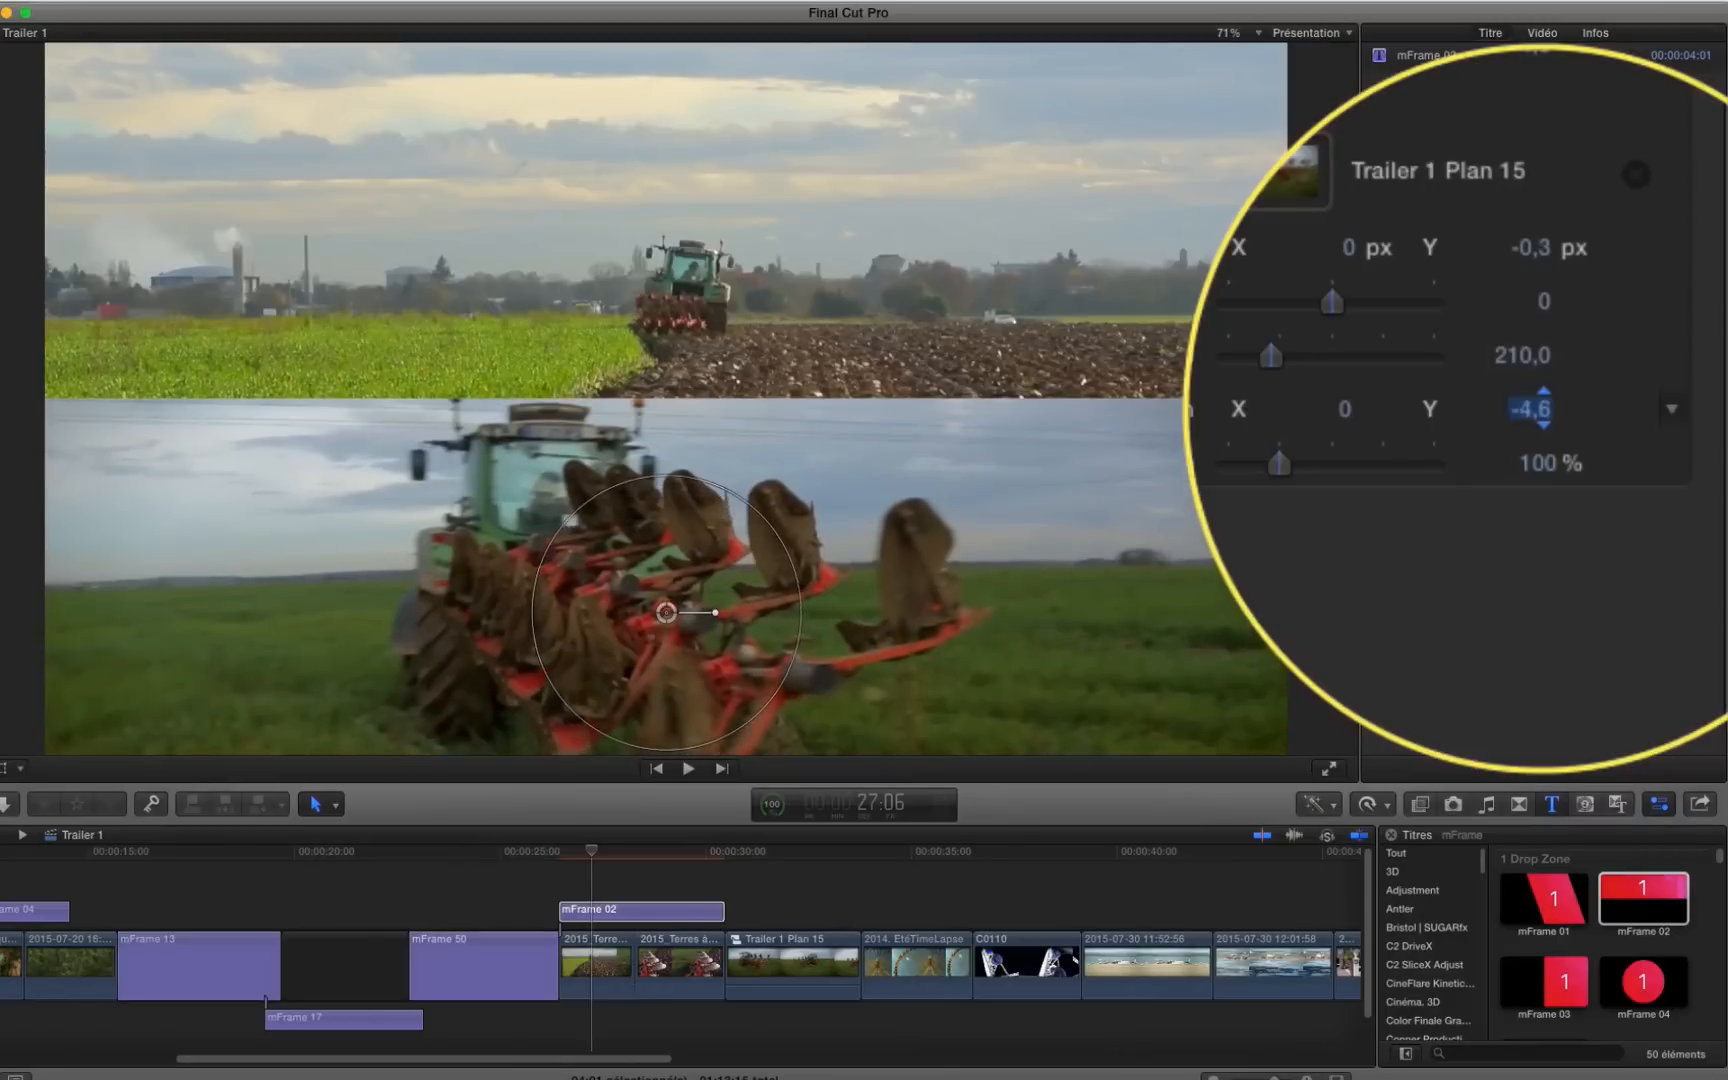
drag(1640, 425, 1642, 435)
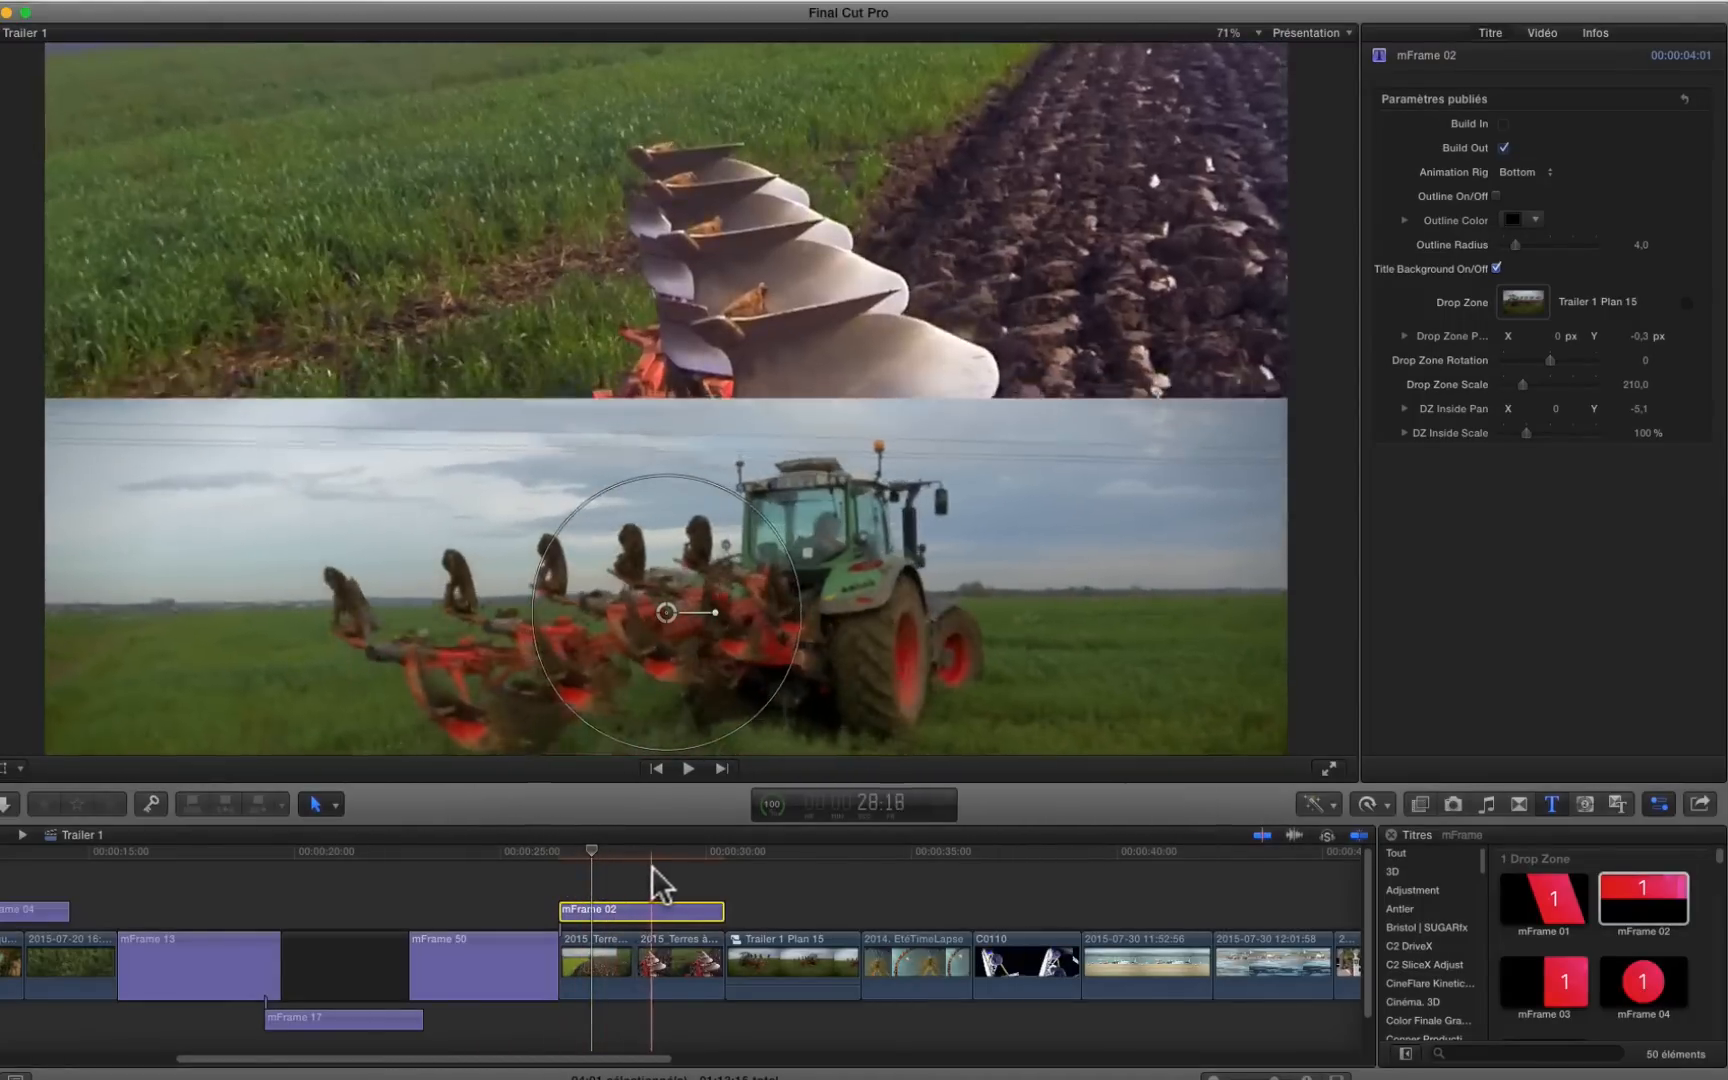
click(666, 867)
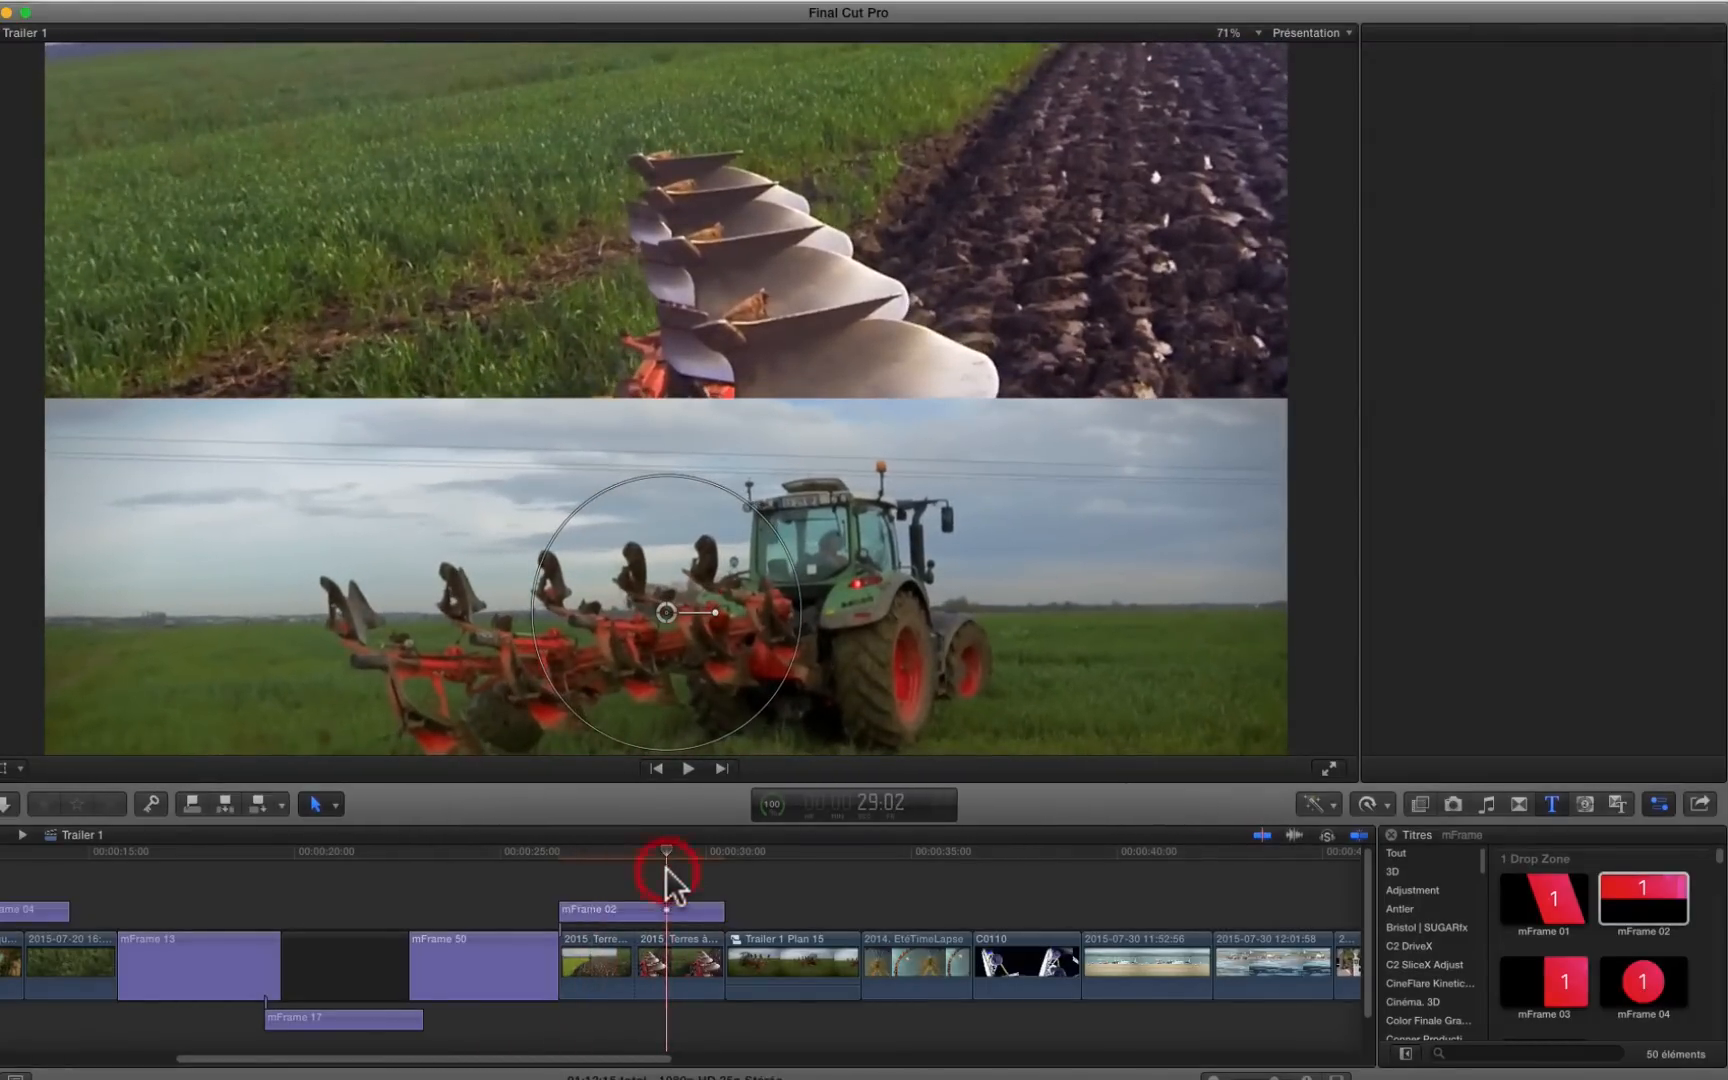
click(636, 853)
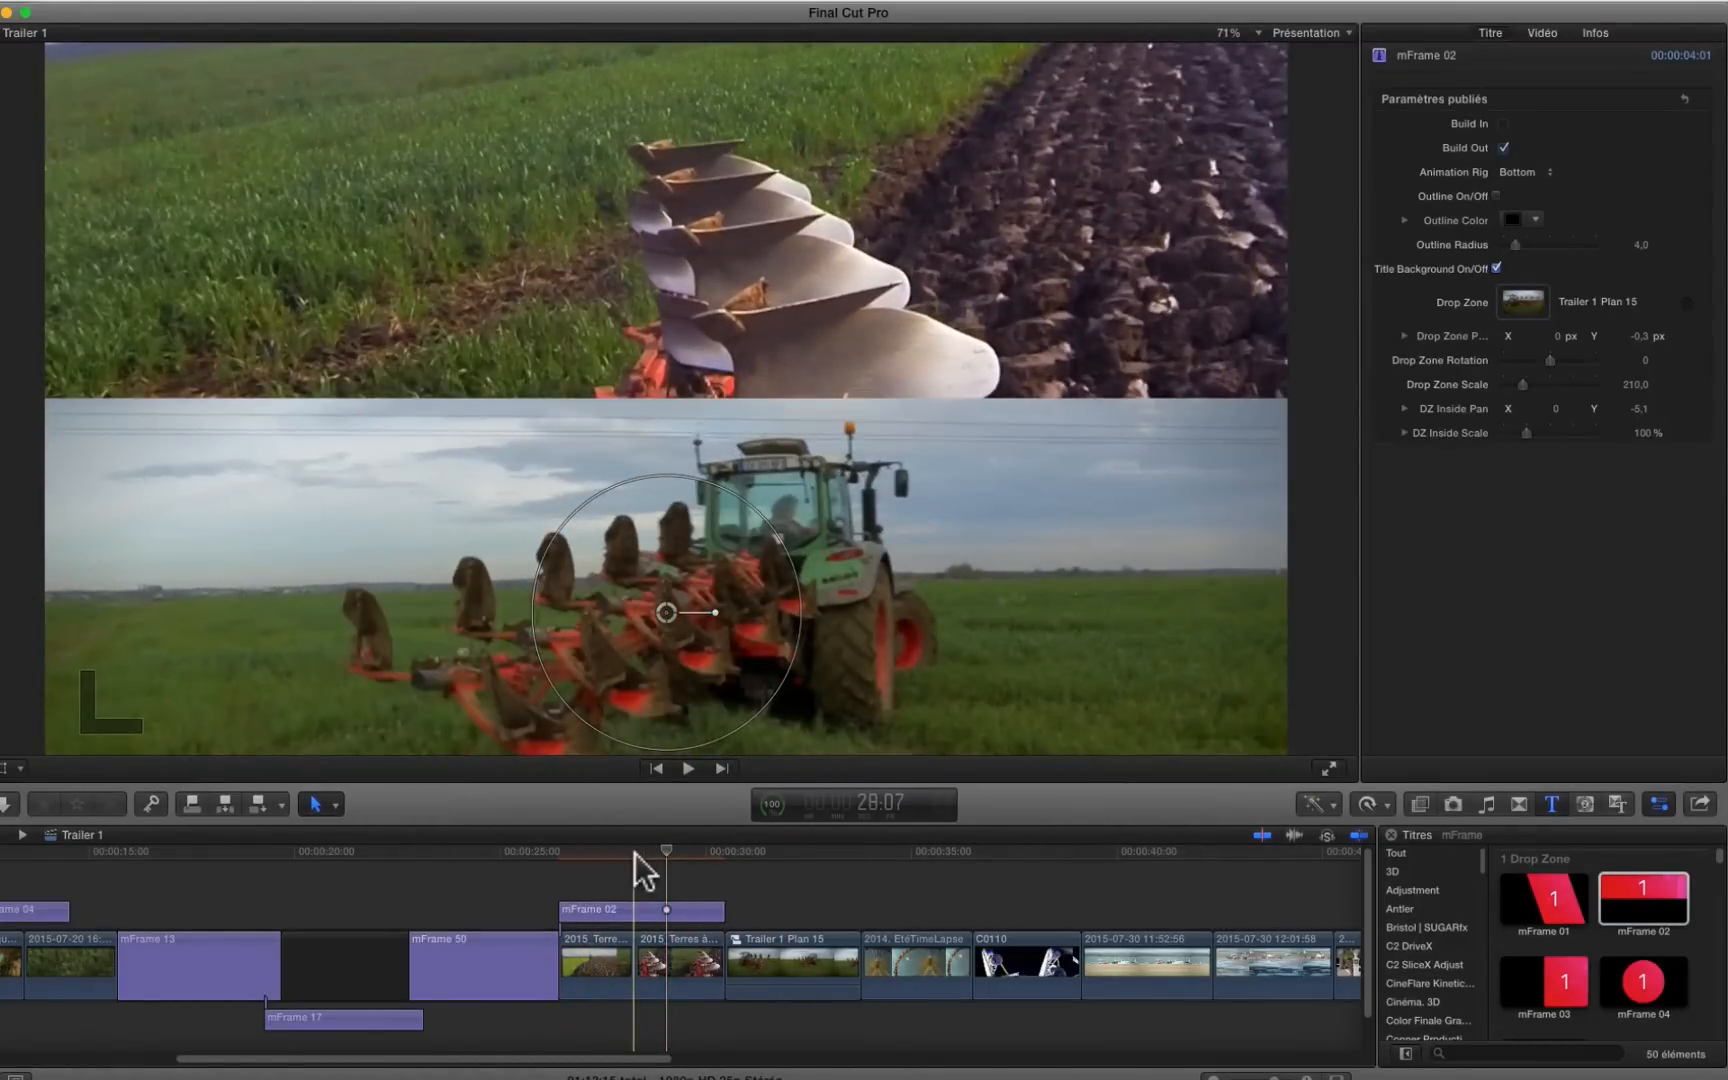
click(1497, 196)
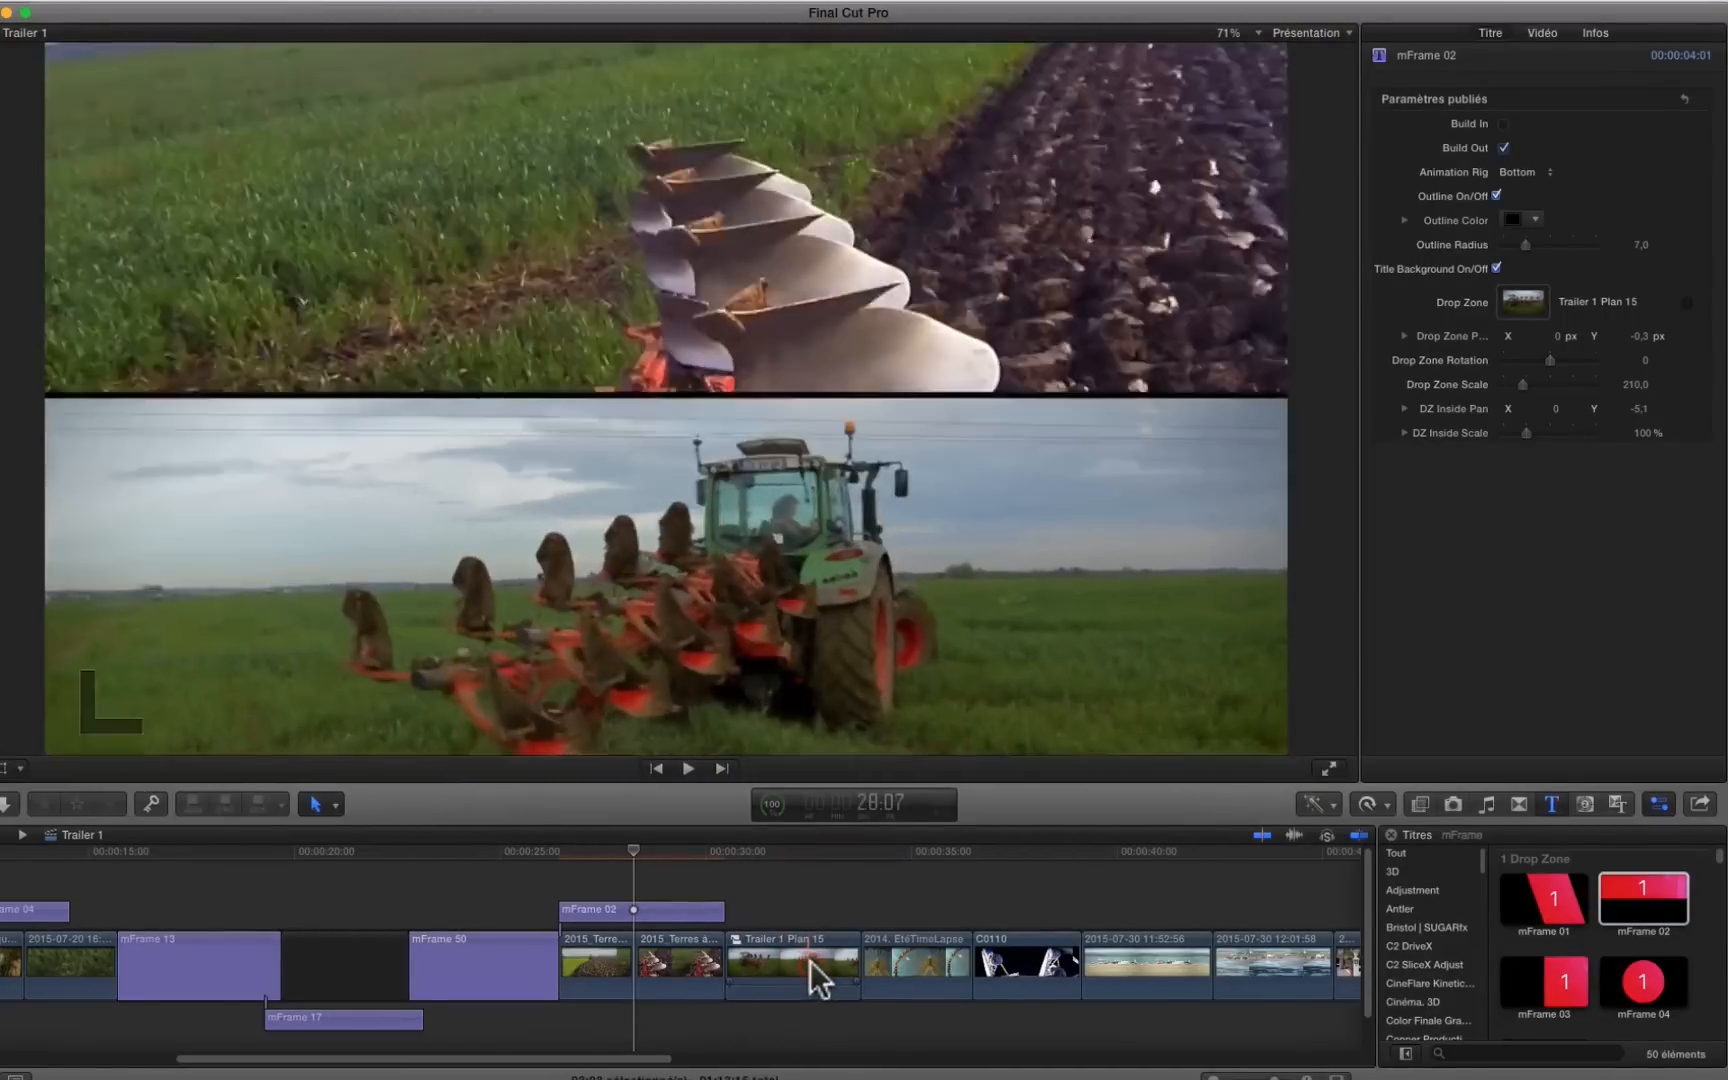
- Replace the Trailer 1 Plan 15 clip in the timeline with an mFrame 10 title shortened to about 2 seconds
click(818, 975)
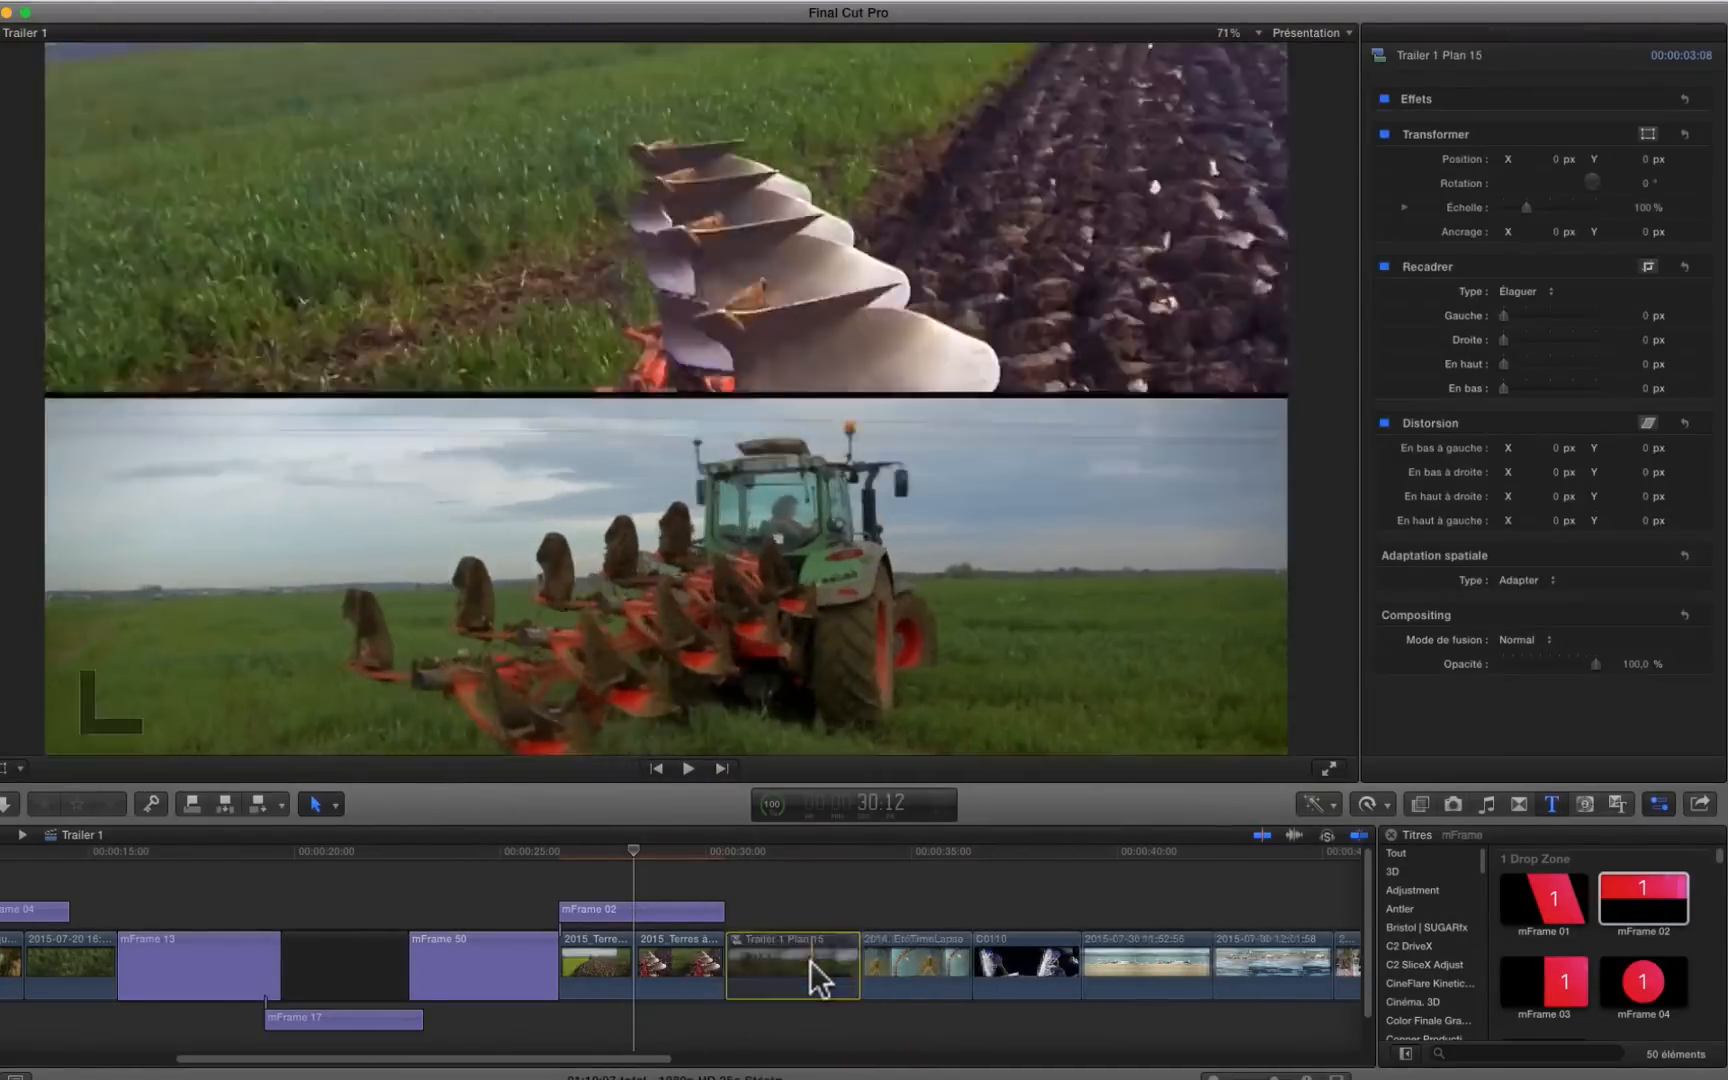
key(Delete)
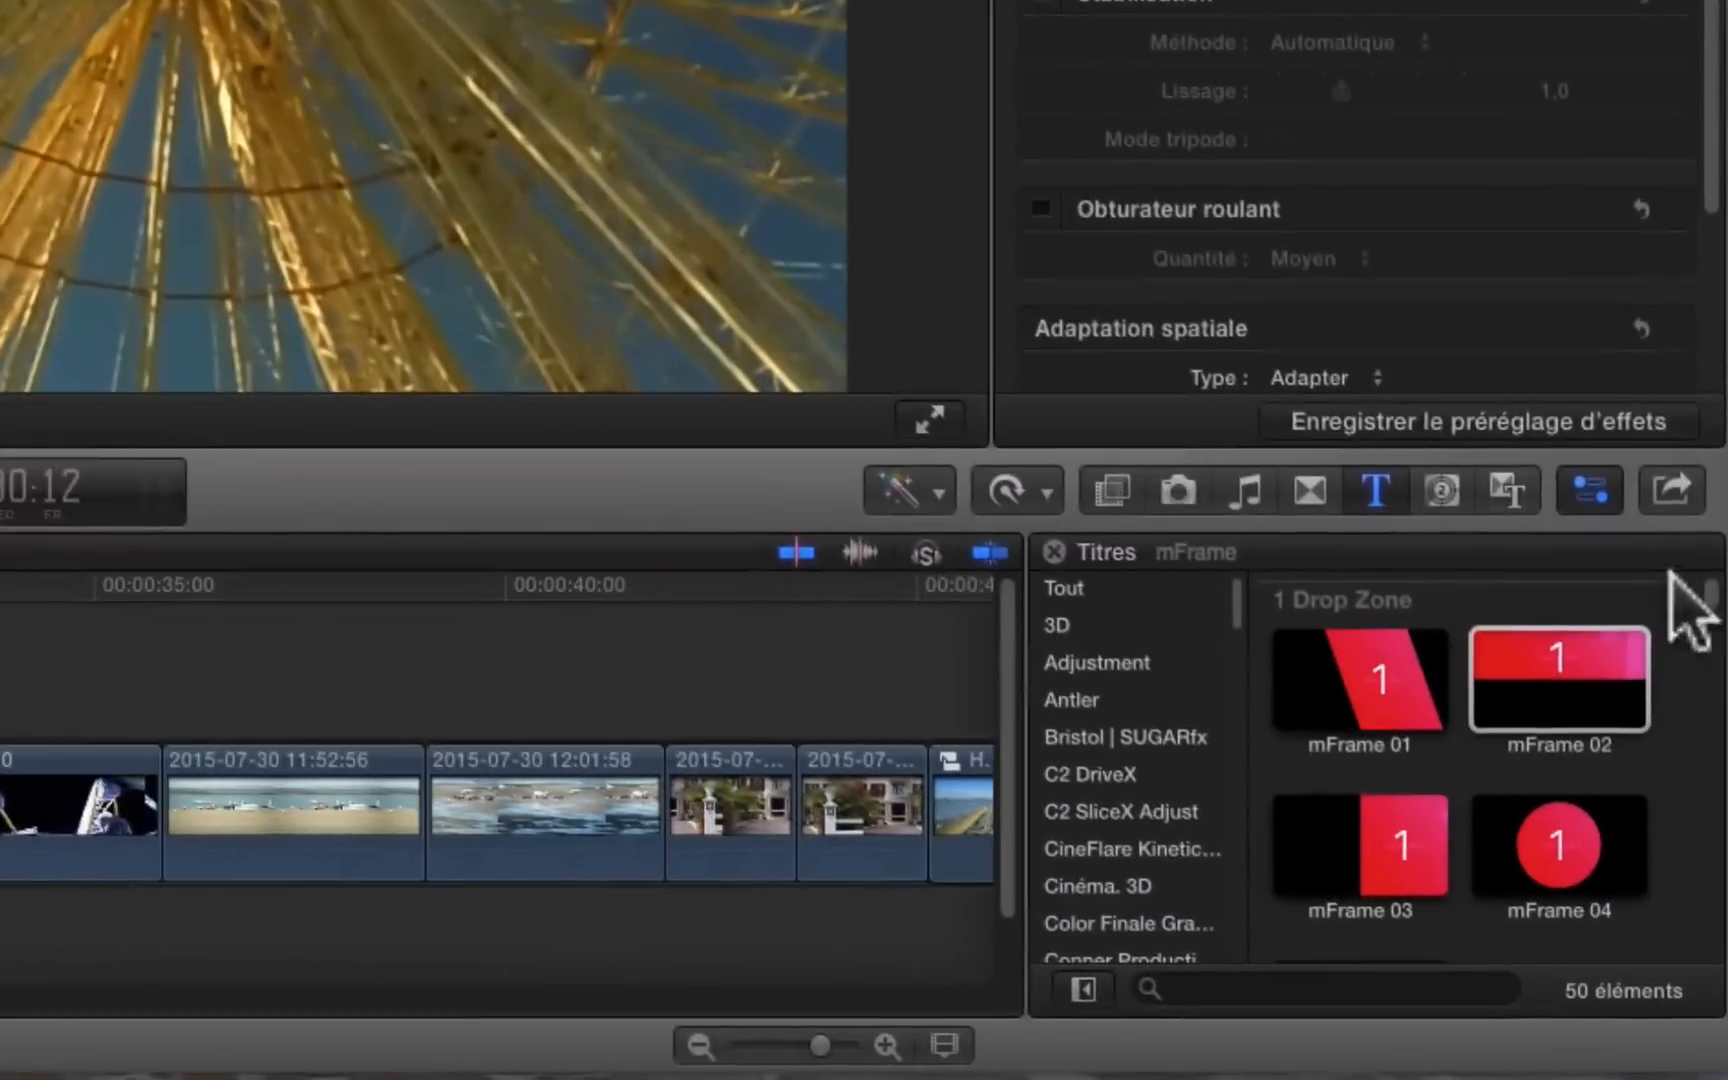
drag(1711, 590, 1713, 656)
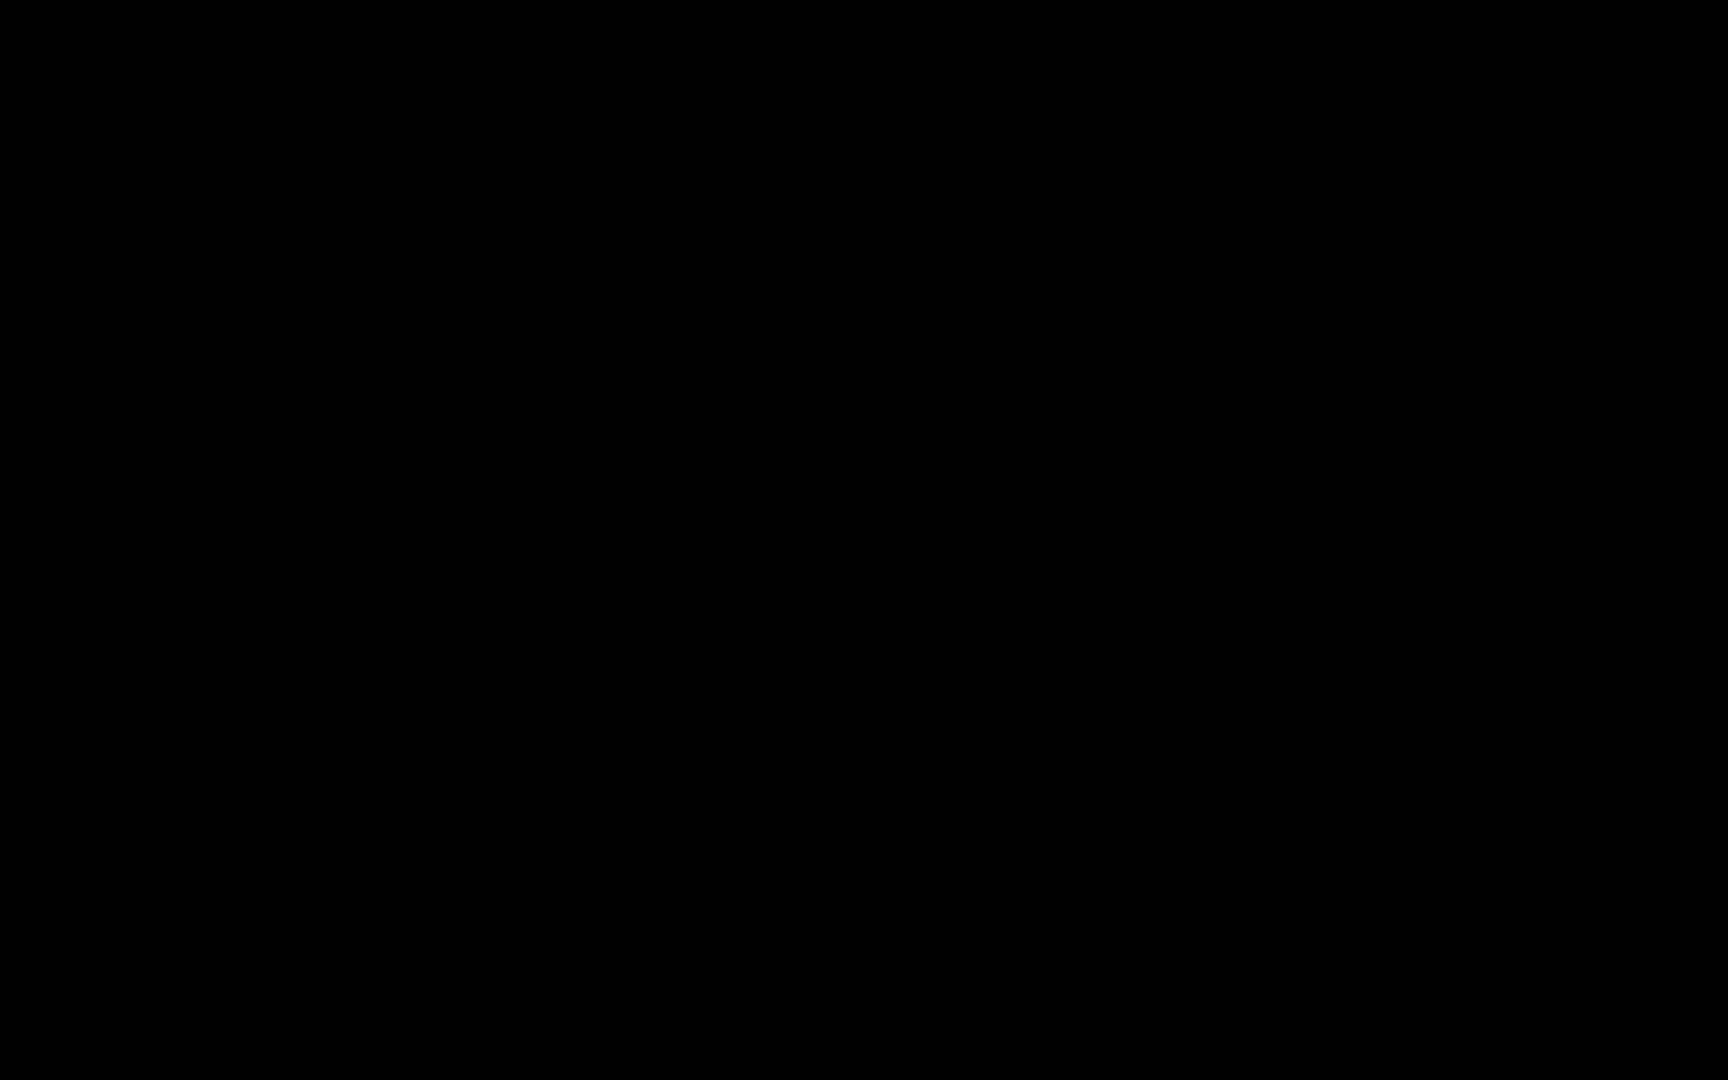
click(1343, 842)
drag(1360, 830, 232, 938)
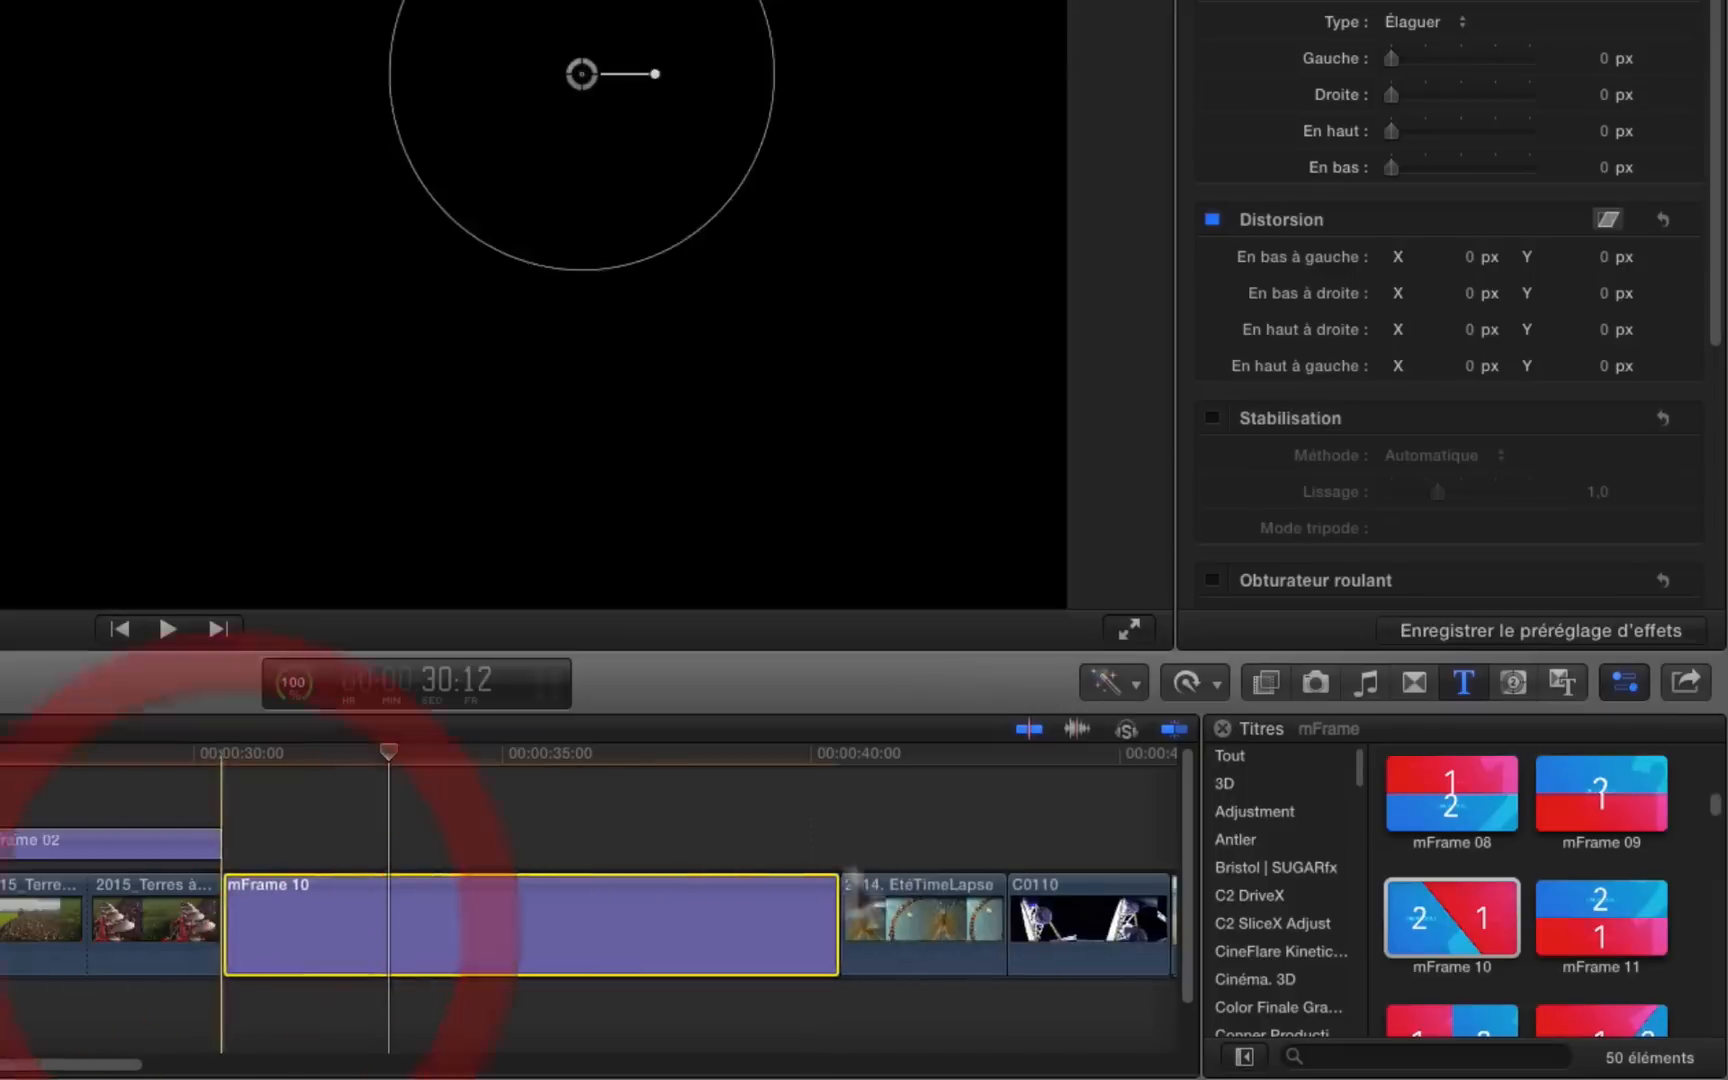
drag(843, 930, 354, 940)
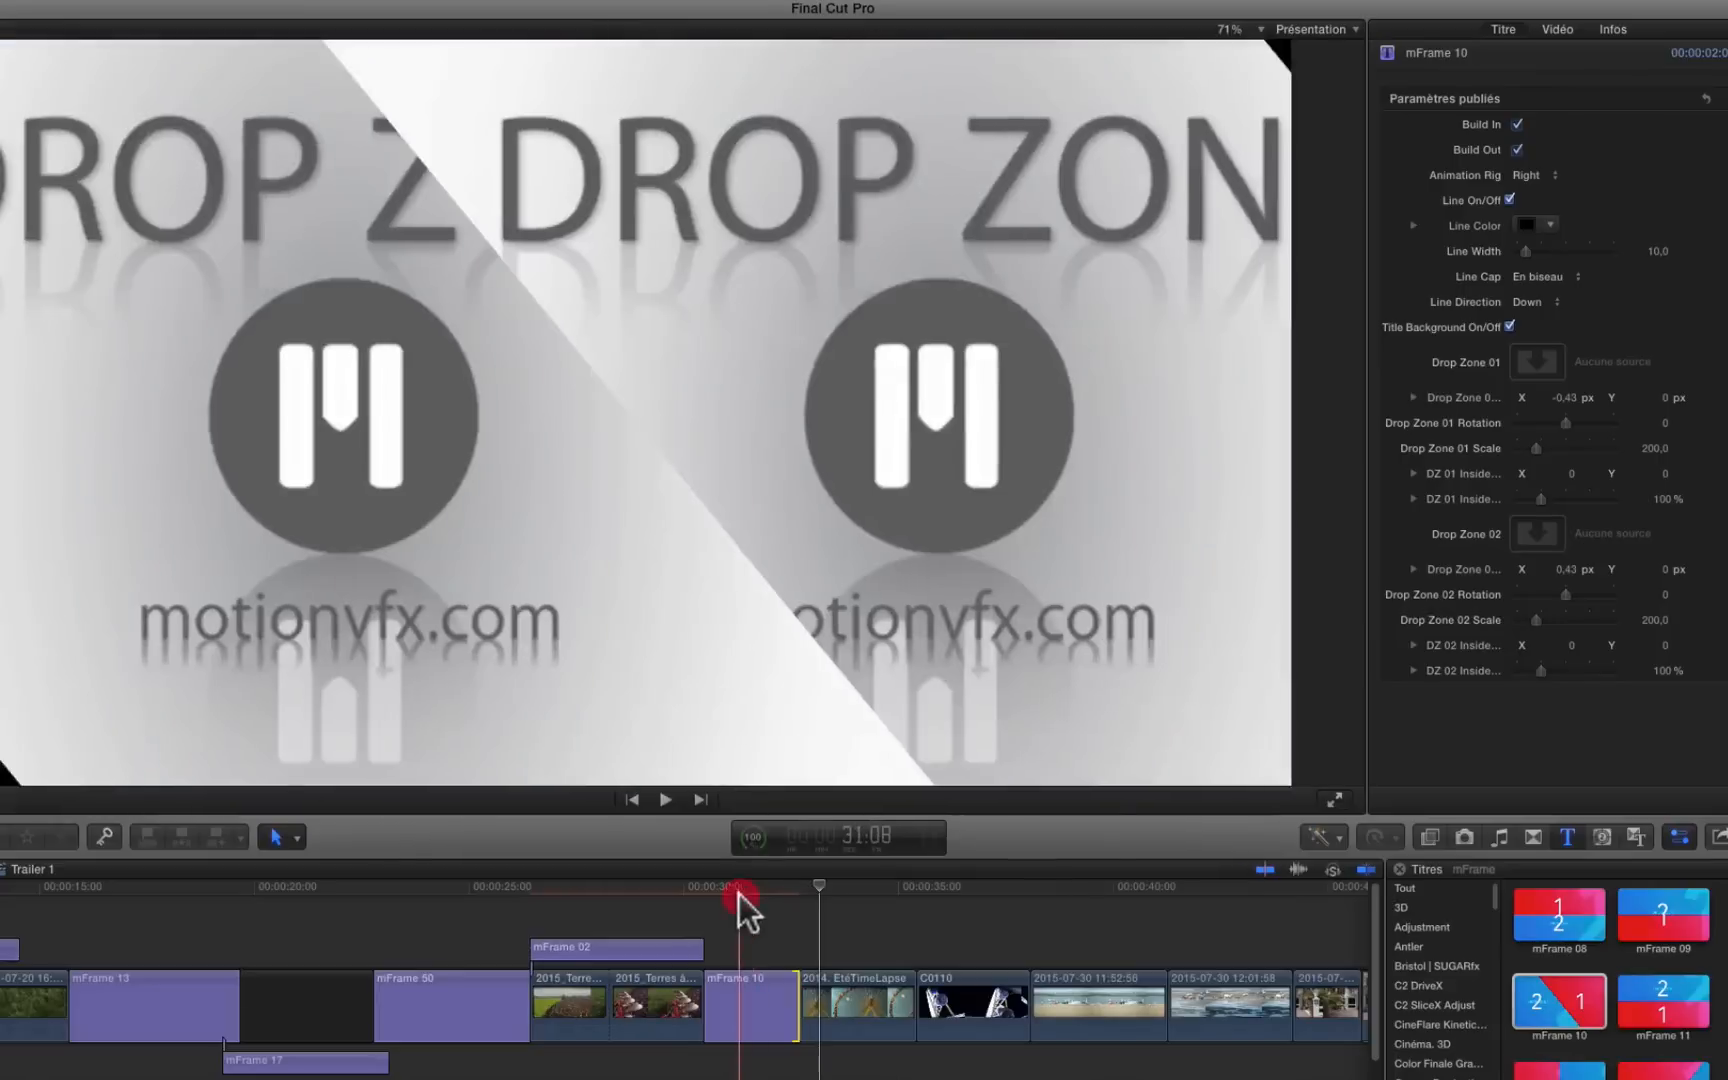
click(740, 893)
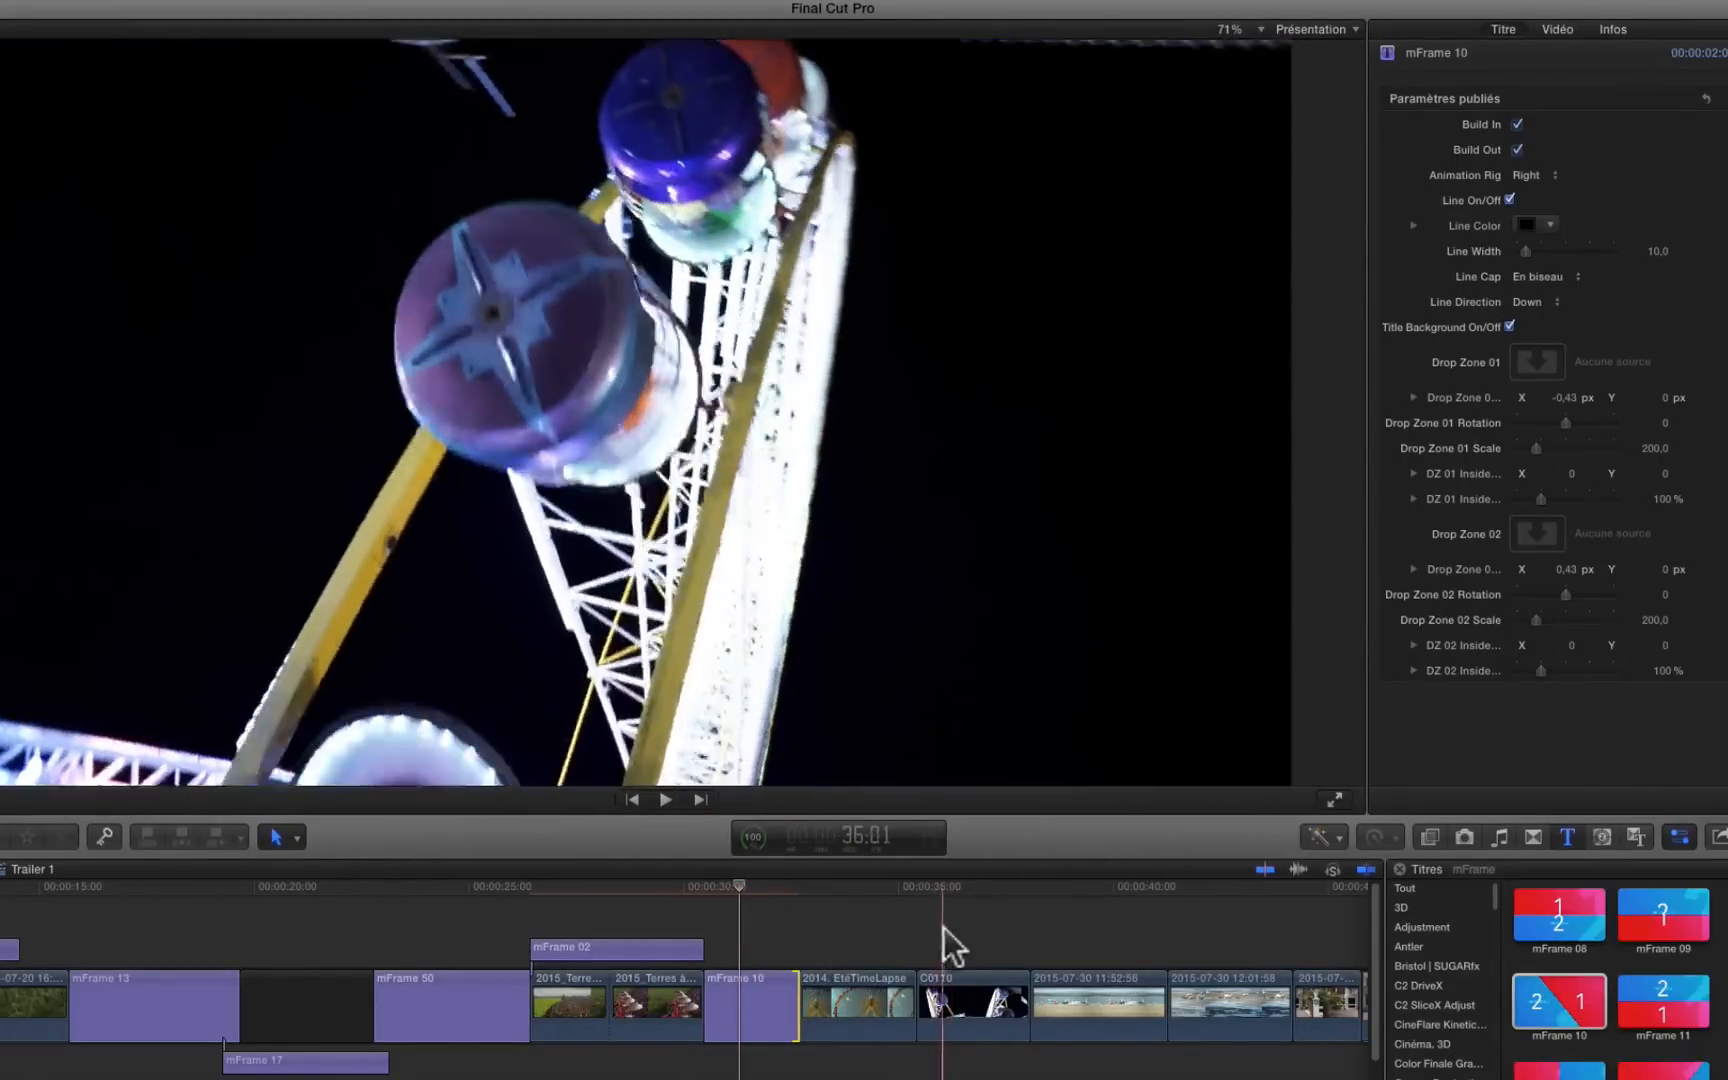
- Compare the C0110 clip at 36:12 with its Retourné effect disabled and enabled again
click(982, 1020)
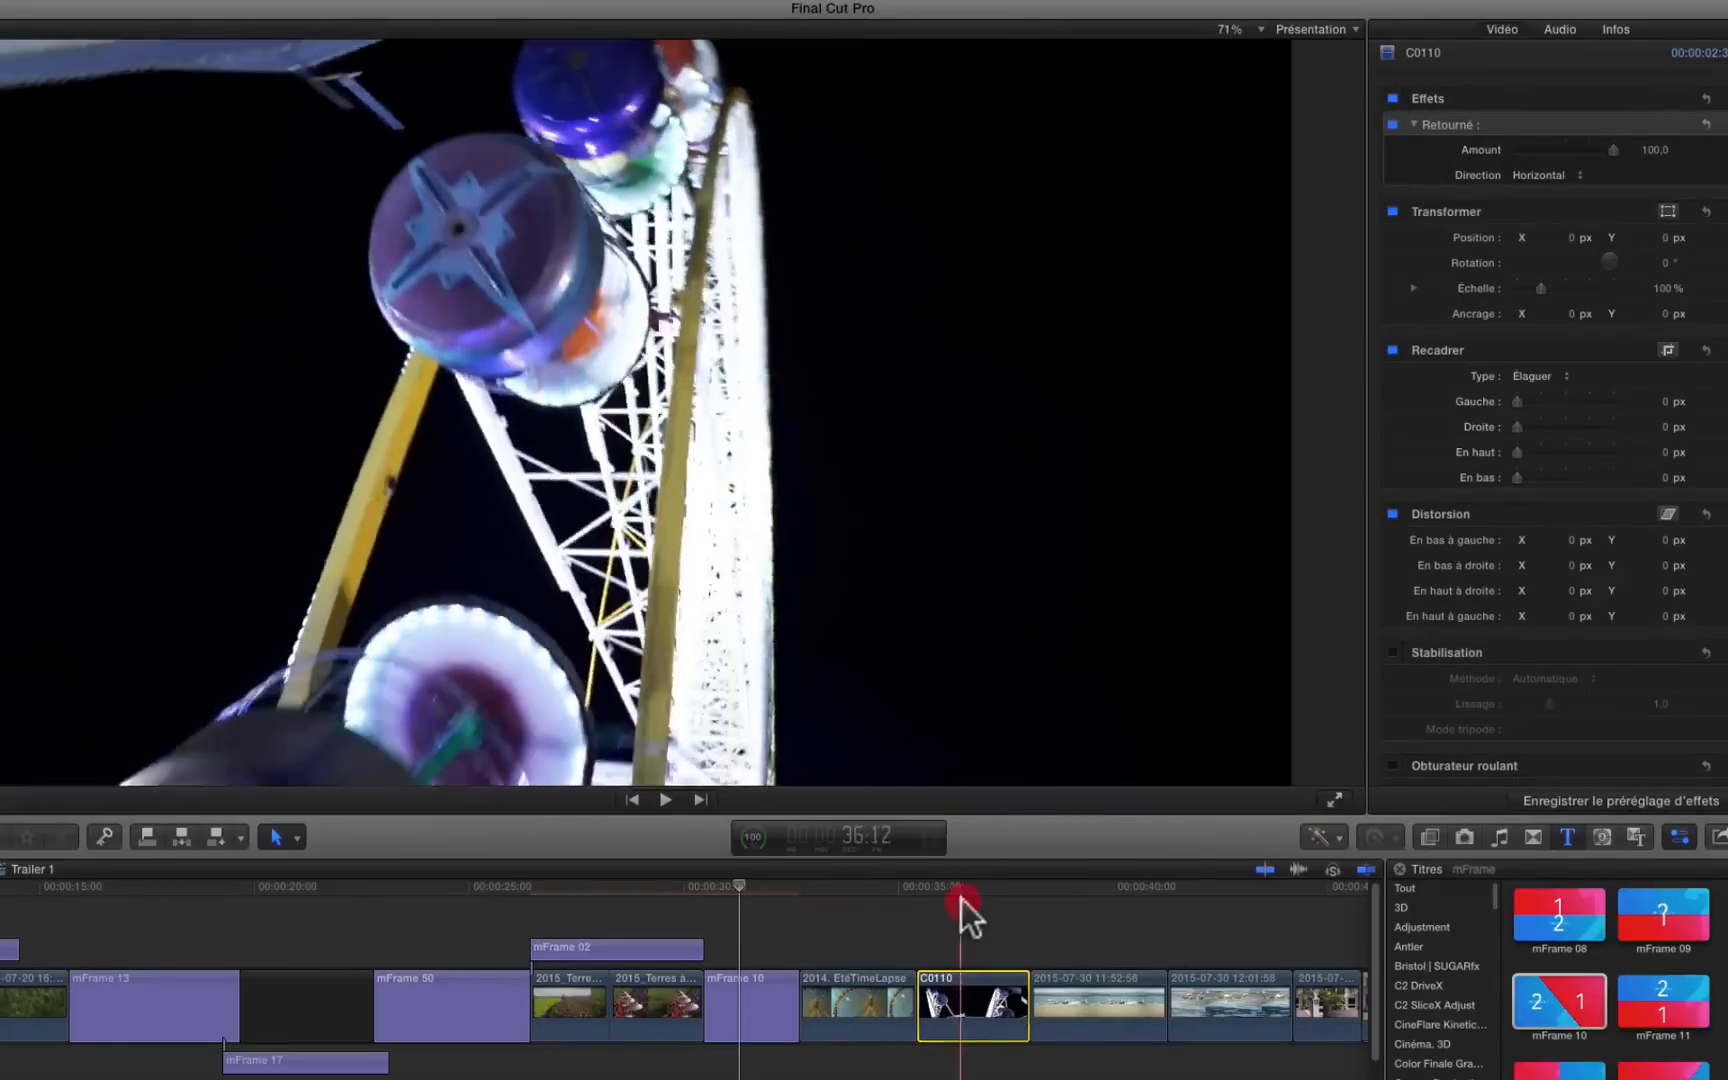
click(960, 900)
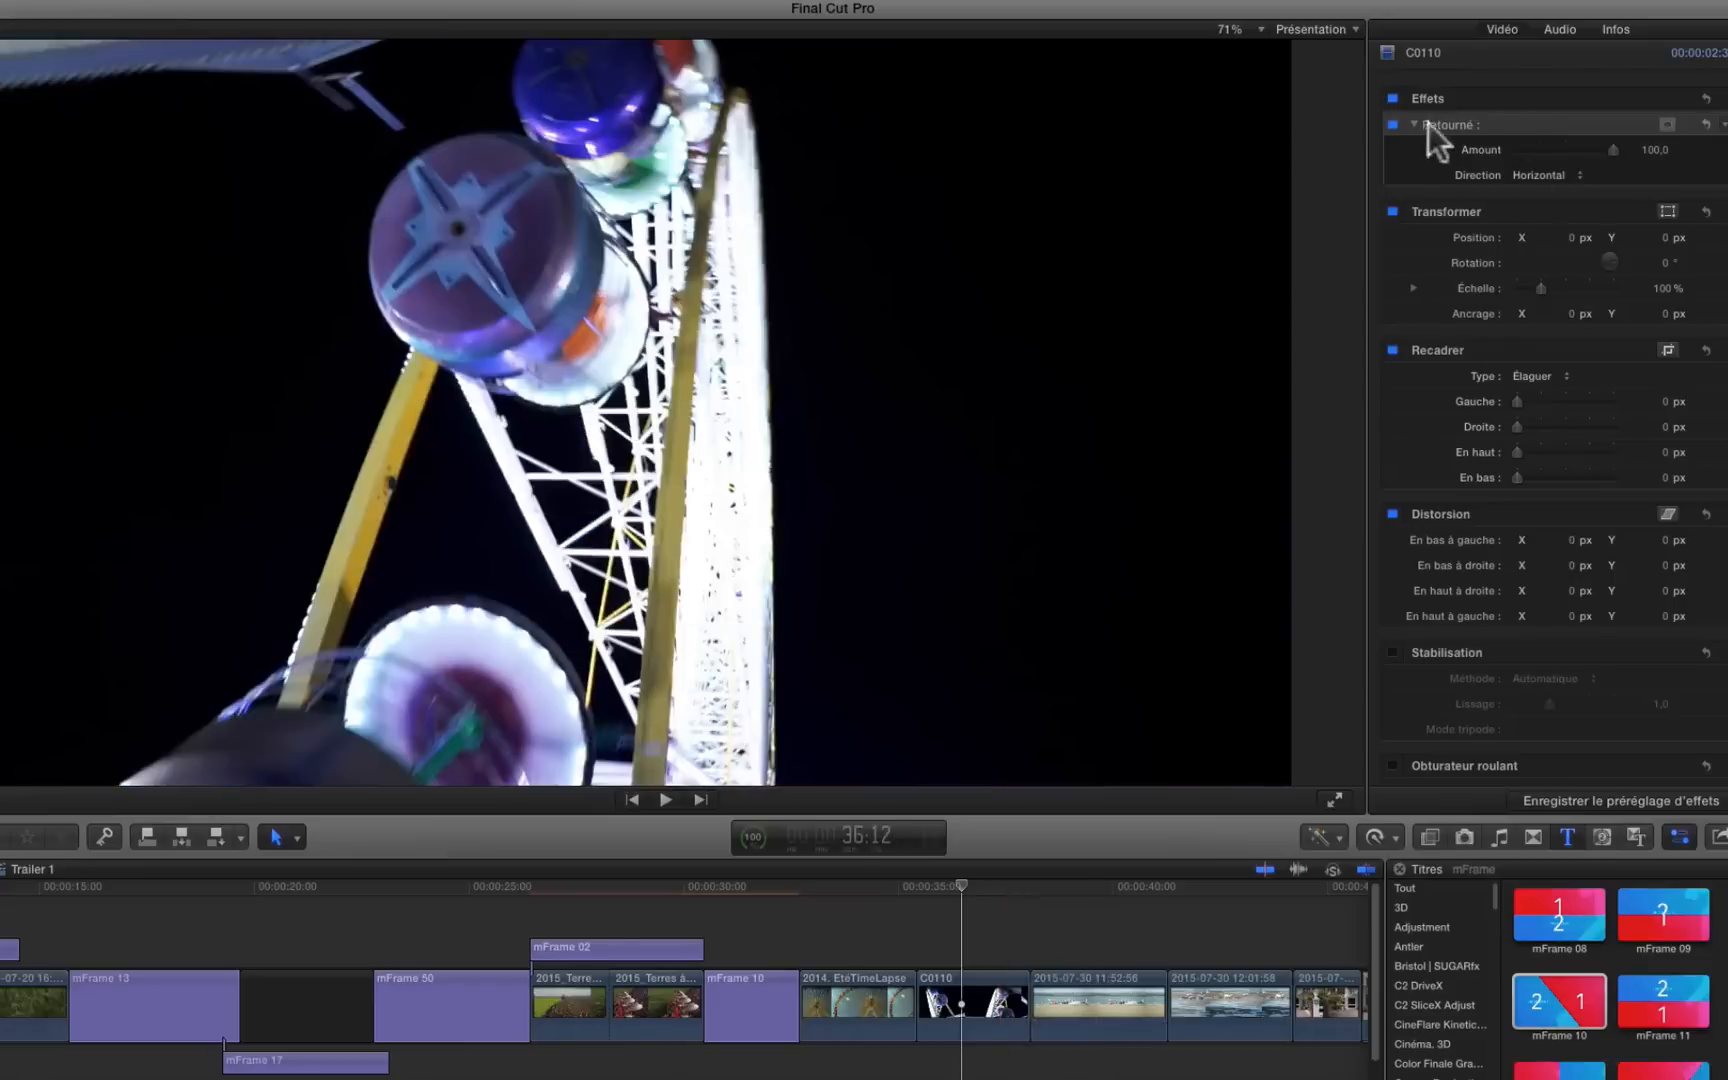
click(1393, 124)
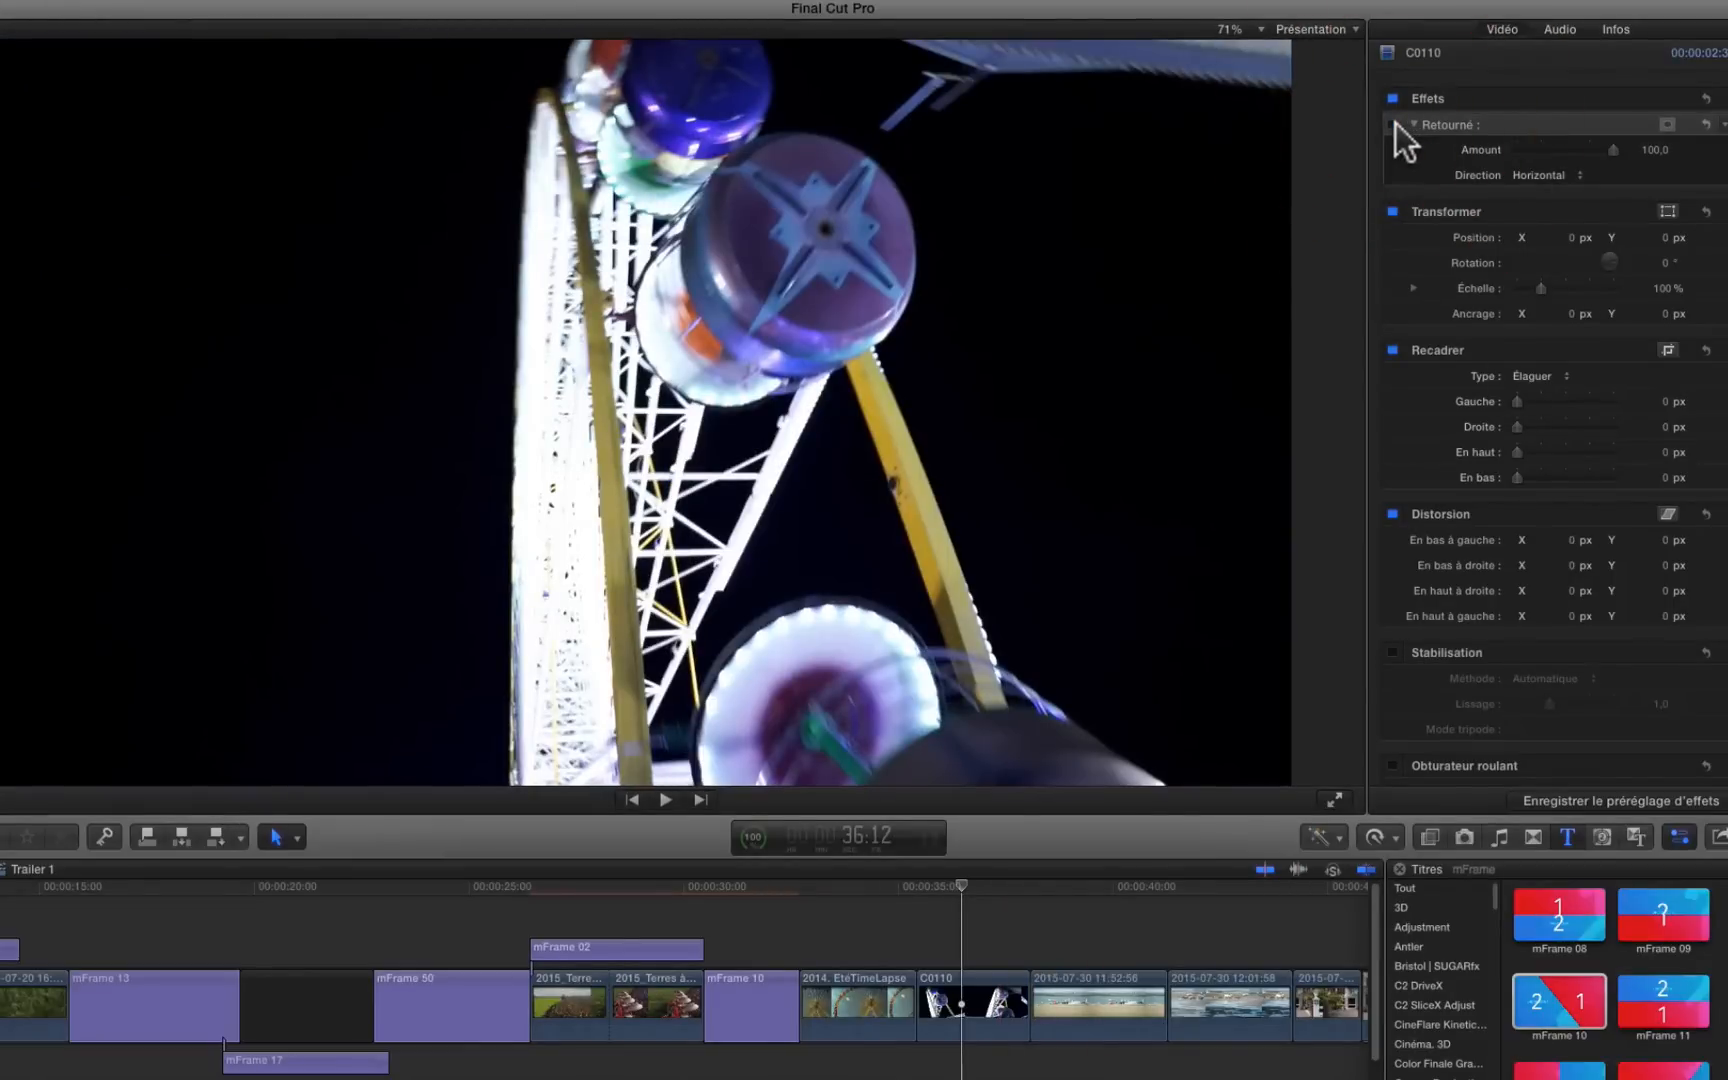
click(1393, 124)
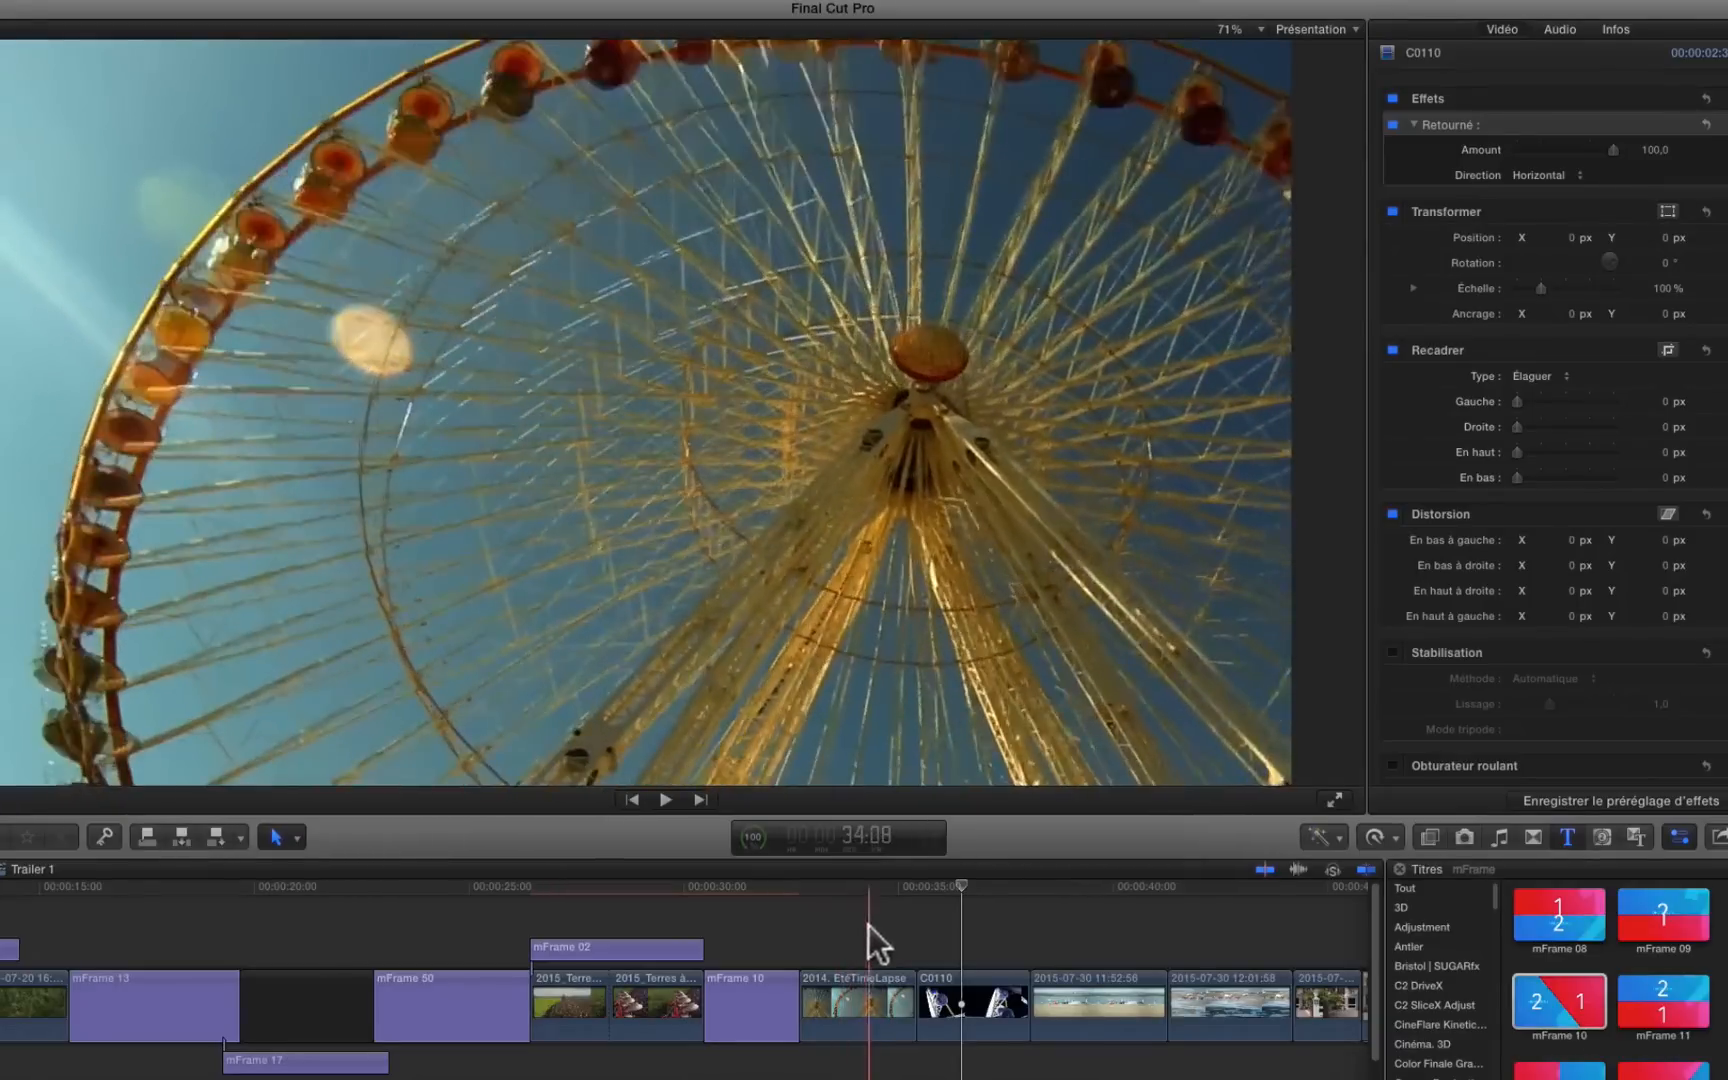
- Turn the 2014. EtéTimeLapse clip into a compound clip named Trailer 1 Plan 16 in the trailer 2015 event
right_click(870, 1005)
click(923, 873)
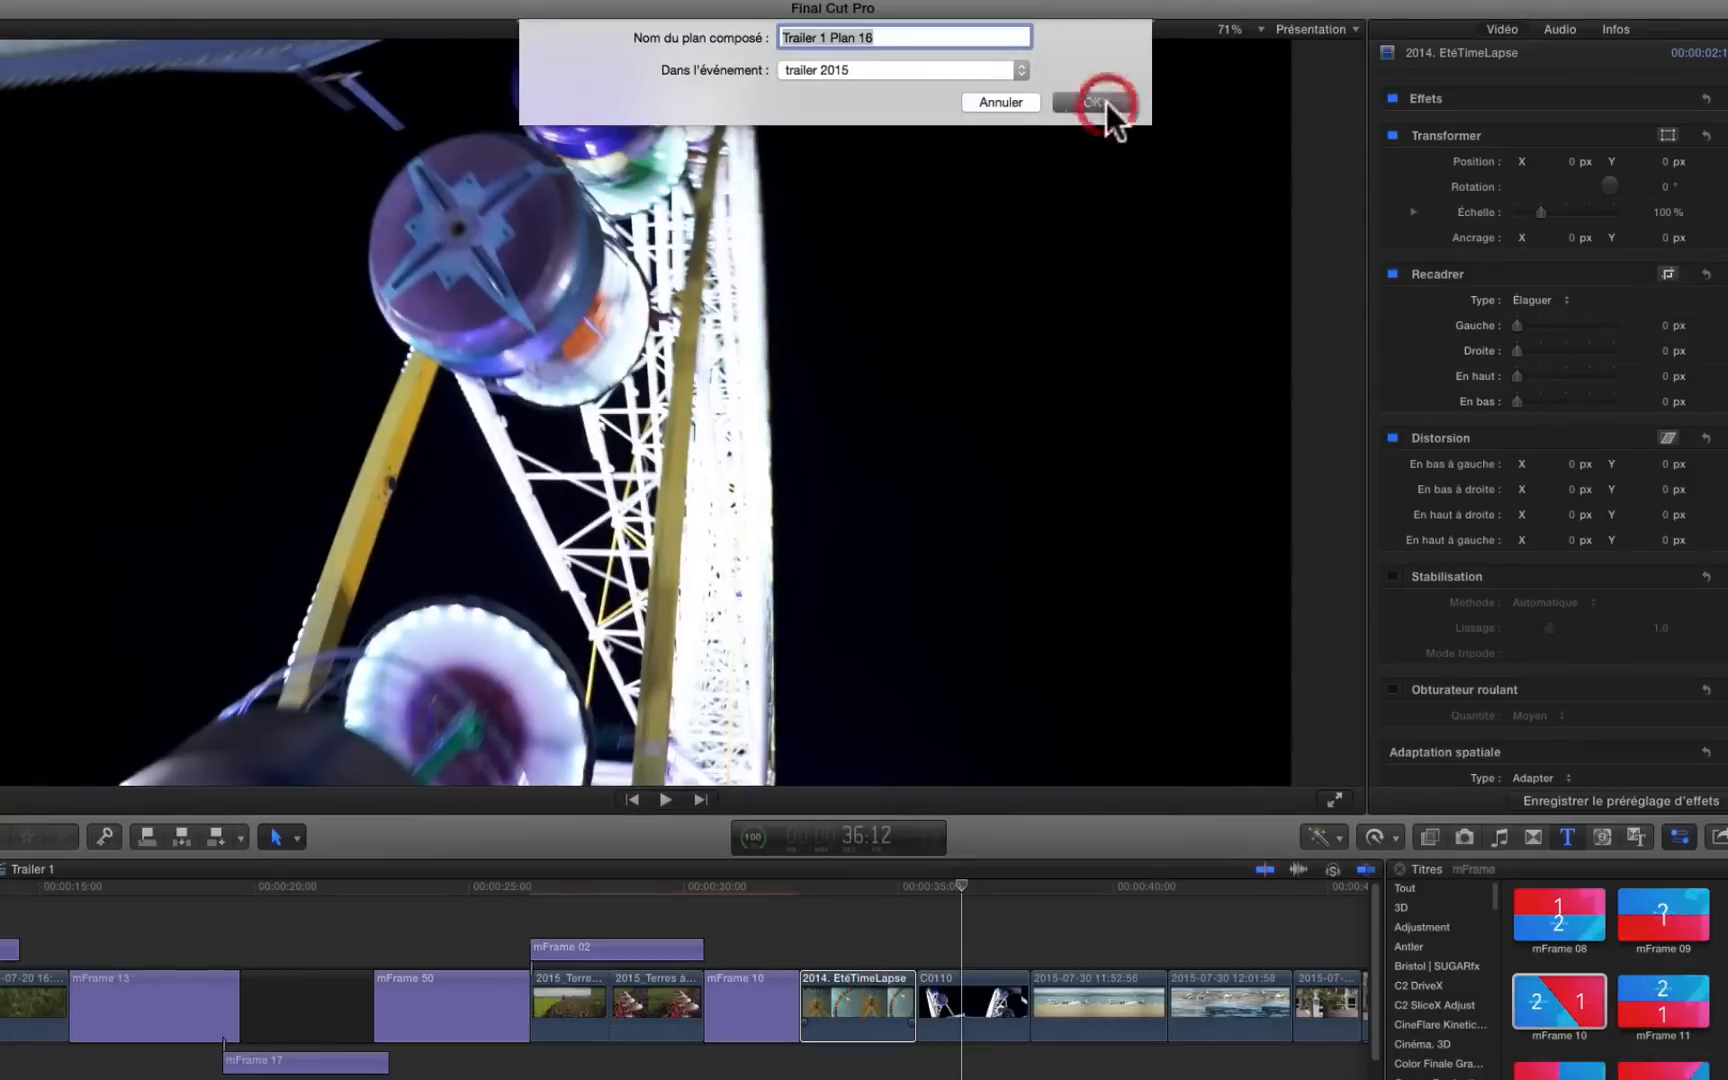
click(1094, 102)
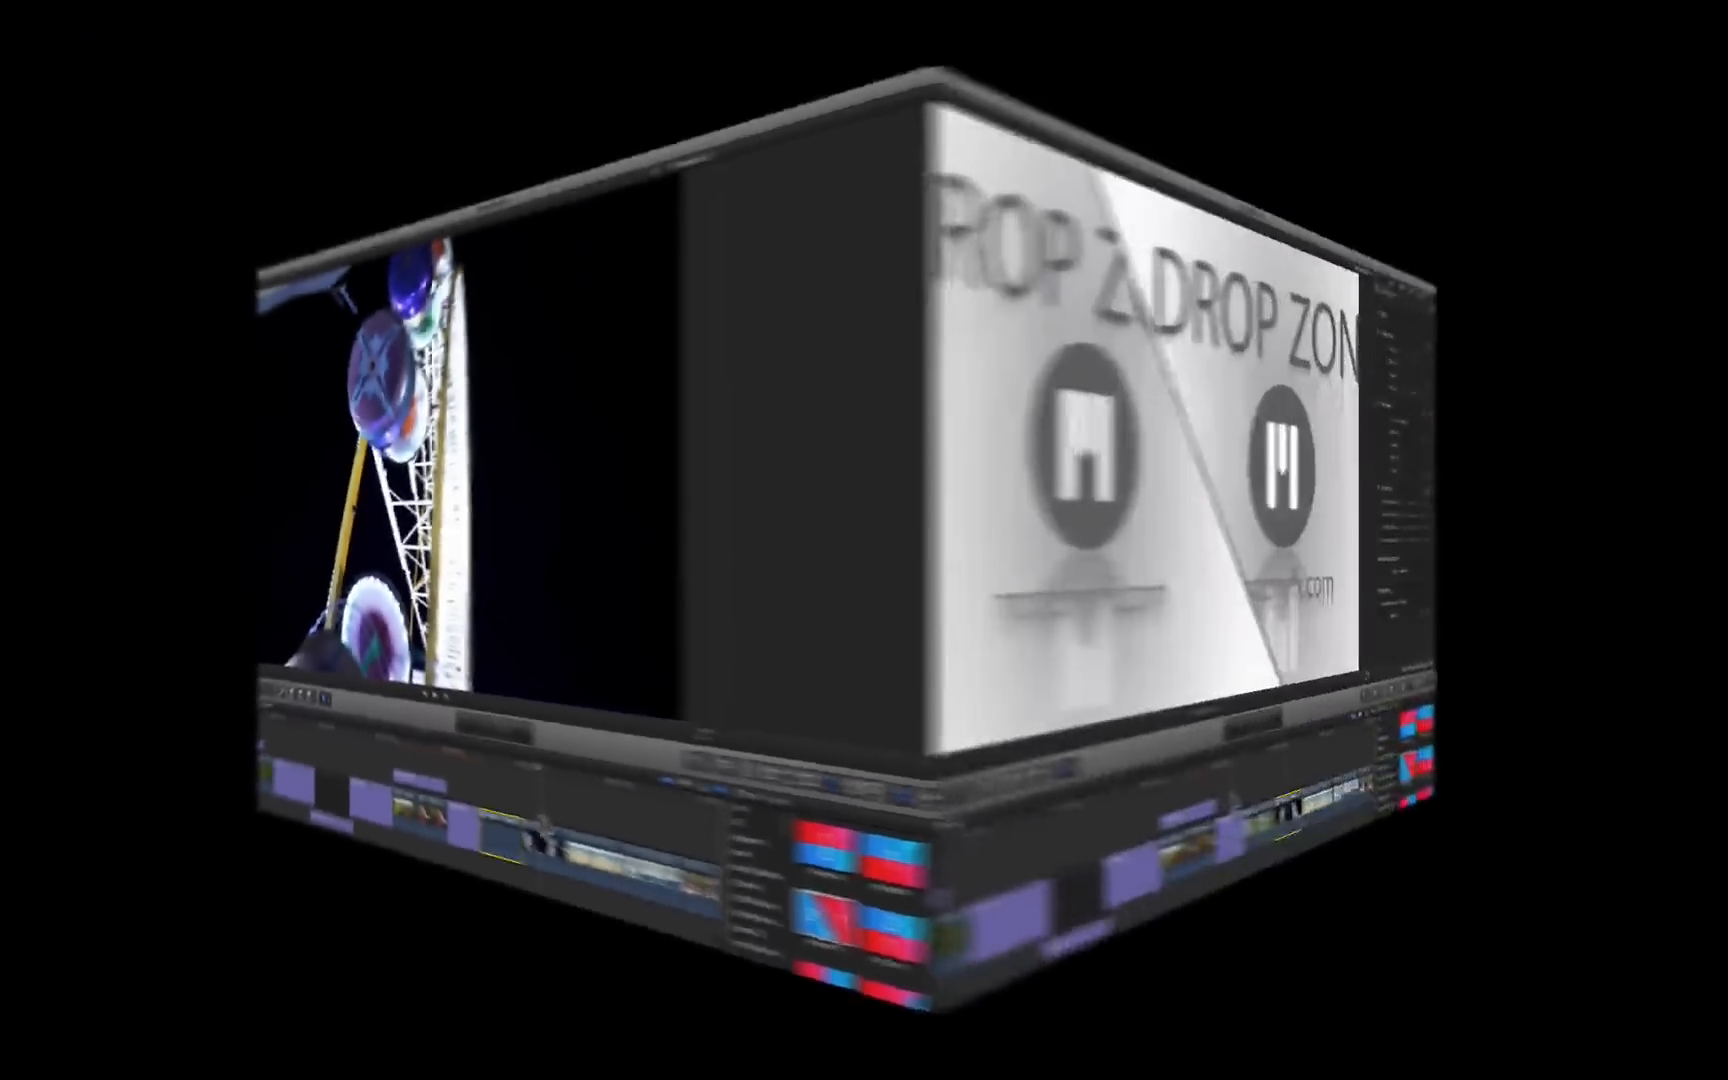
- Fill mFrame 10's Drop Zone 01 with Trailer 1 Plan 16 and Drop Zone 02 with Trailer 1 Plan 17
click(752, 1008)
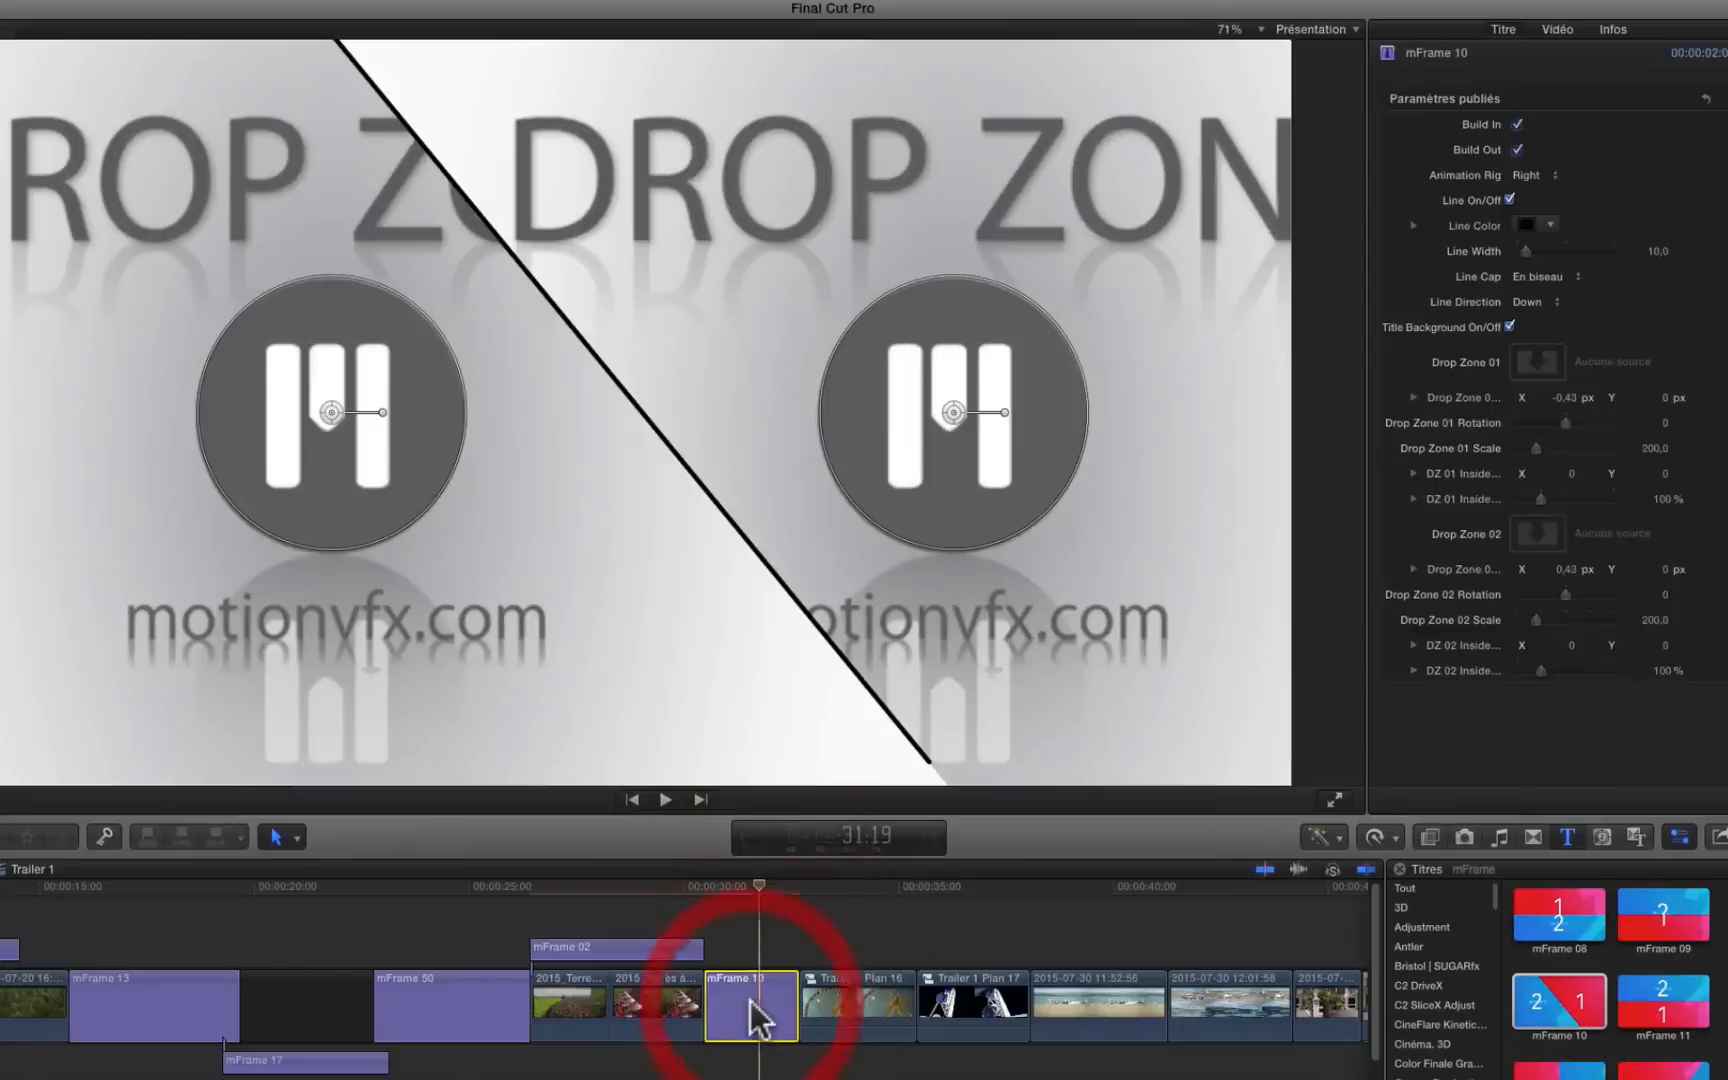
click(1538, 363)
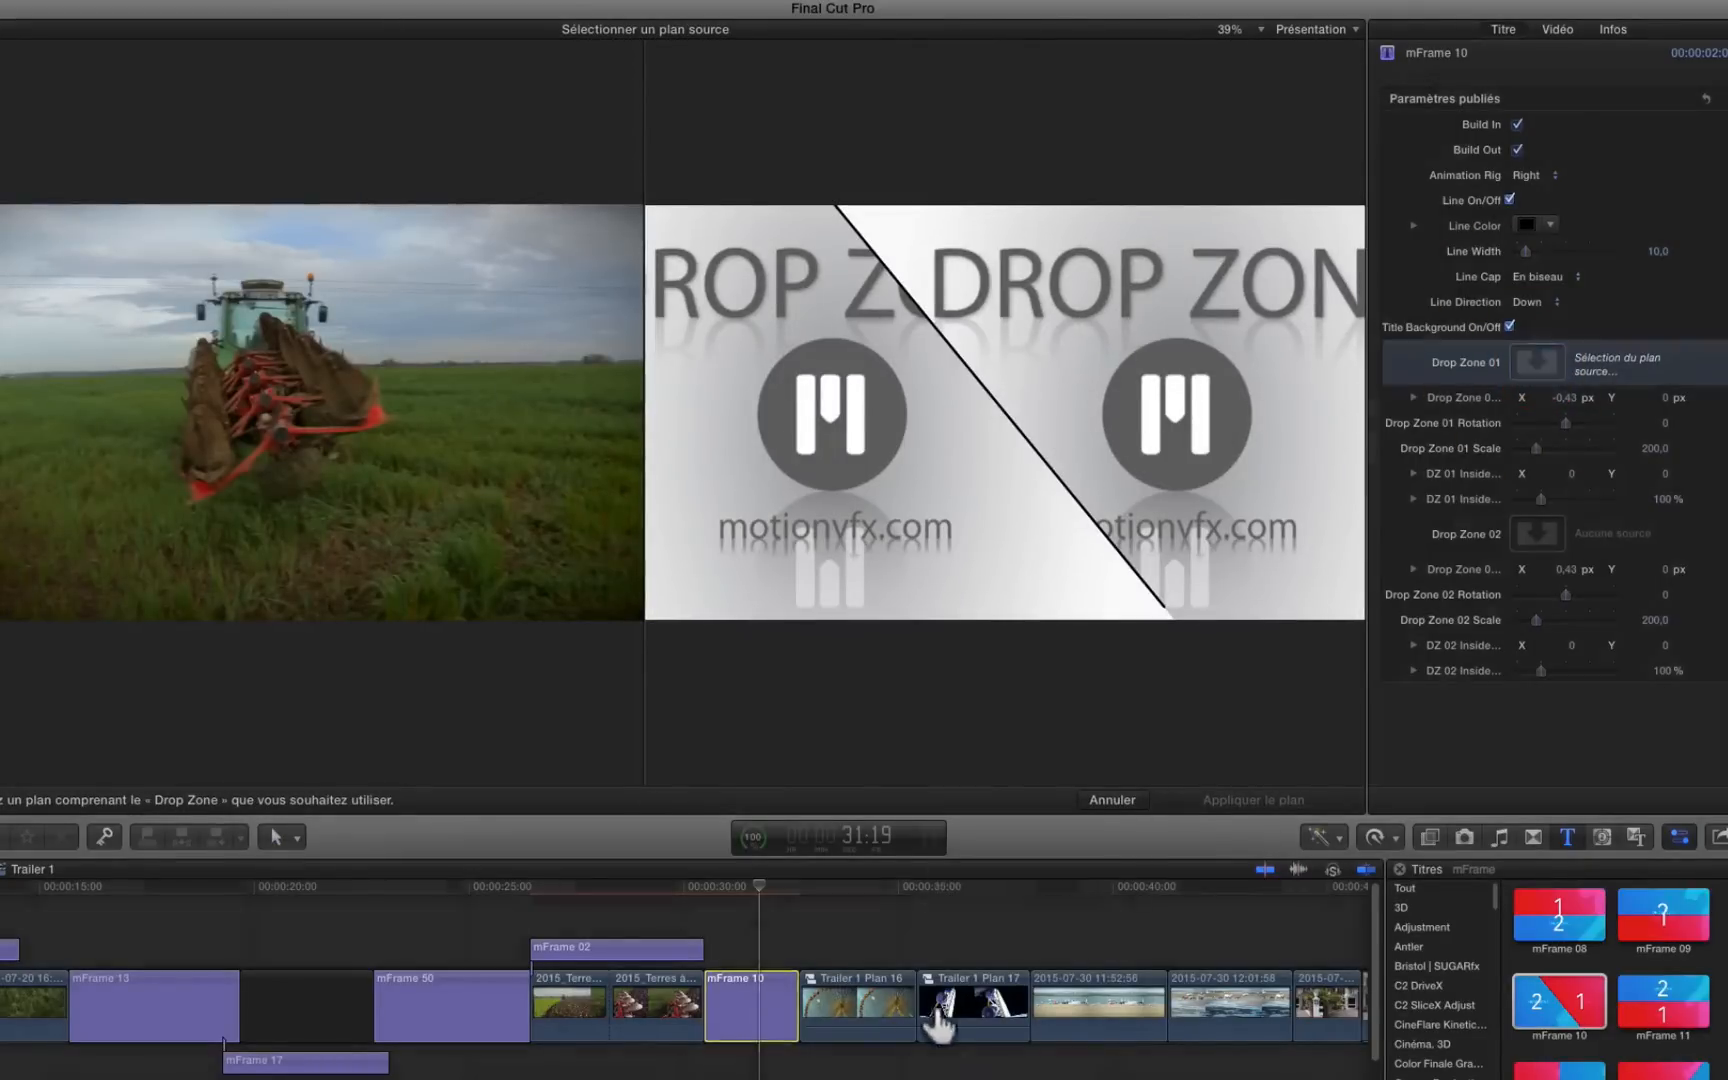
click(833, 1000)
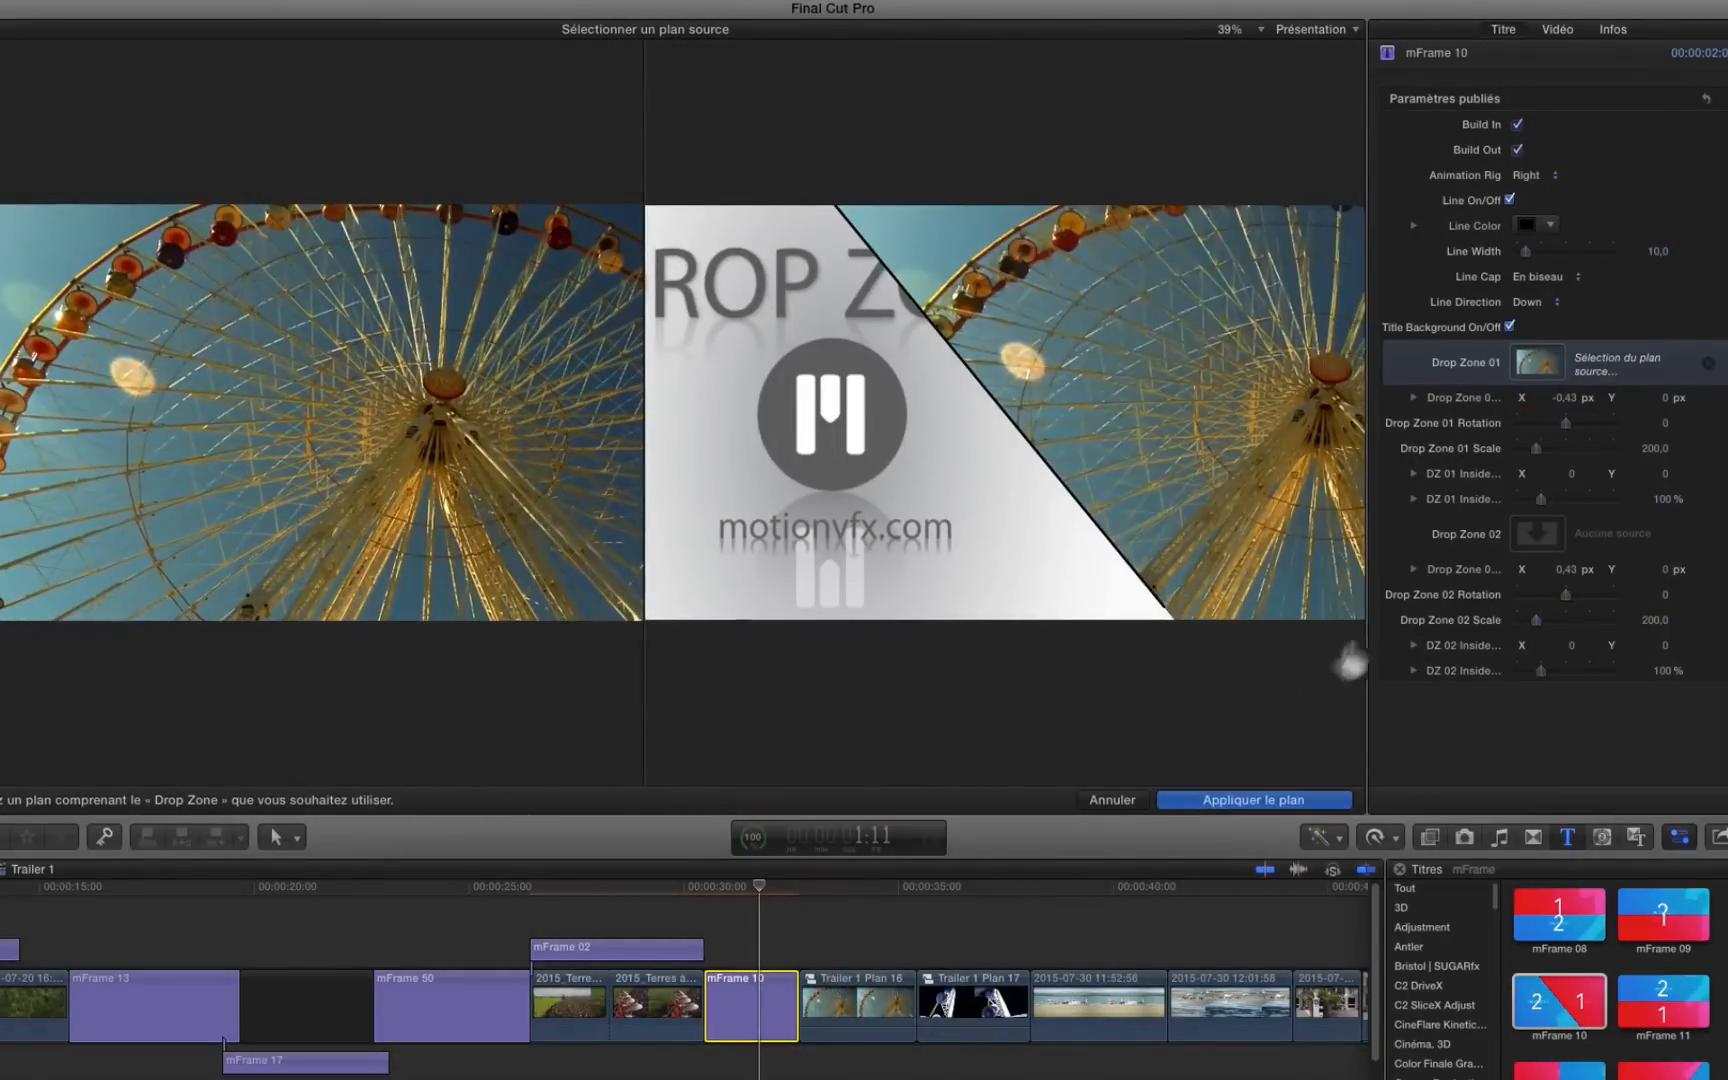
click(1527, 533)
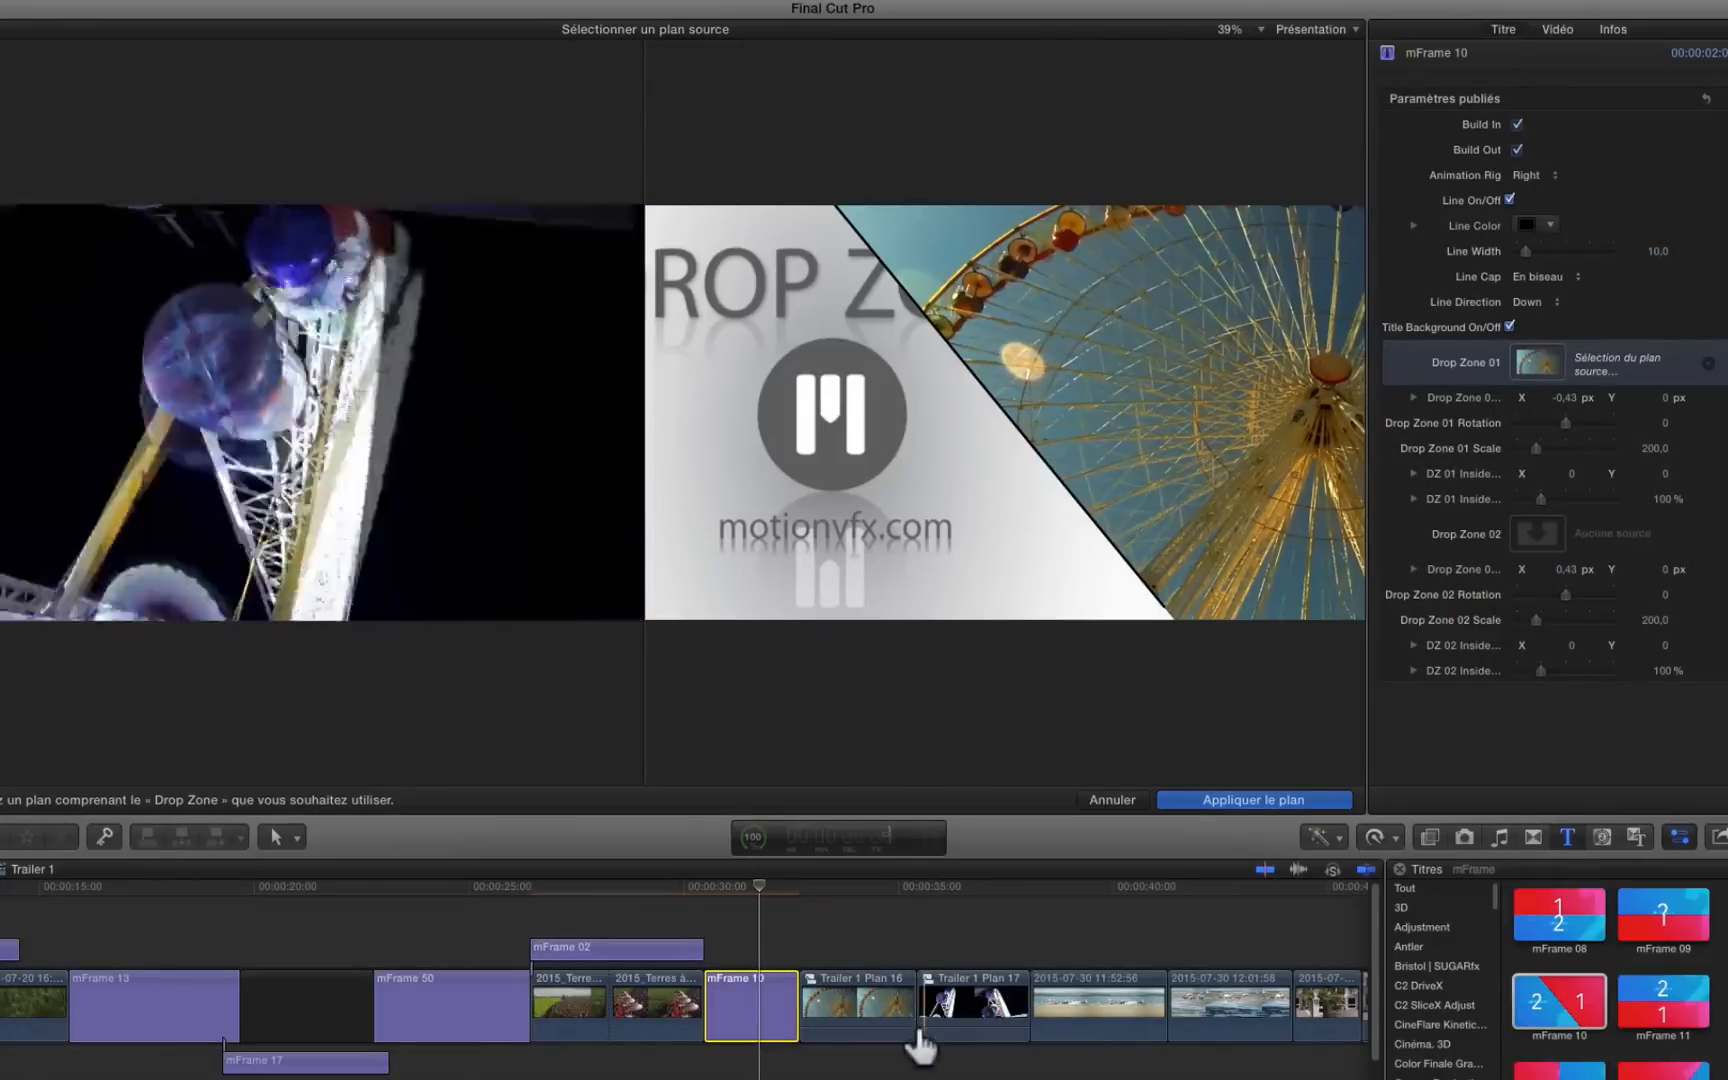
click(922, 1000)
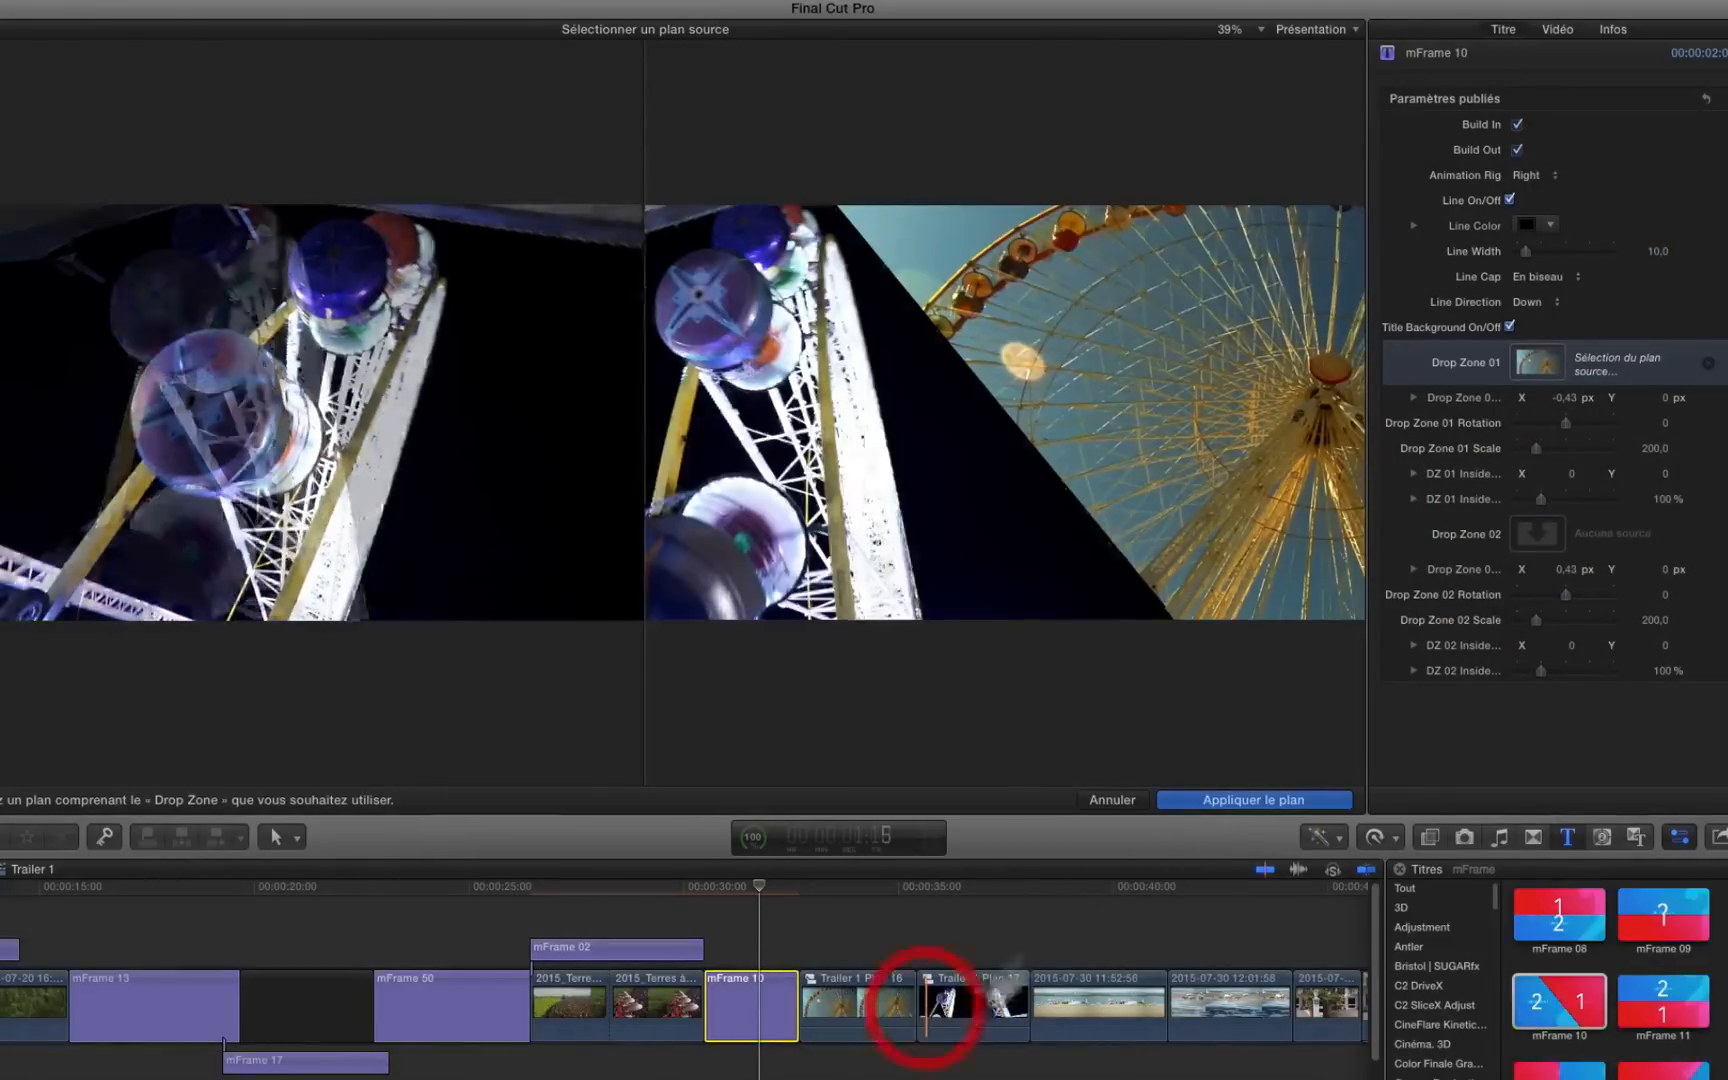
click(1200, 795)
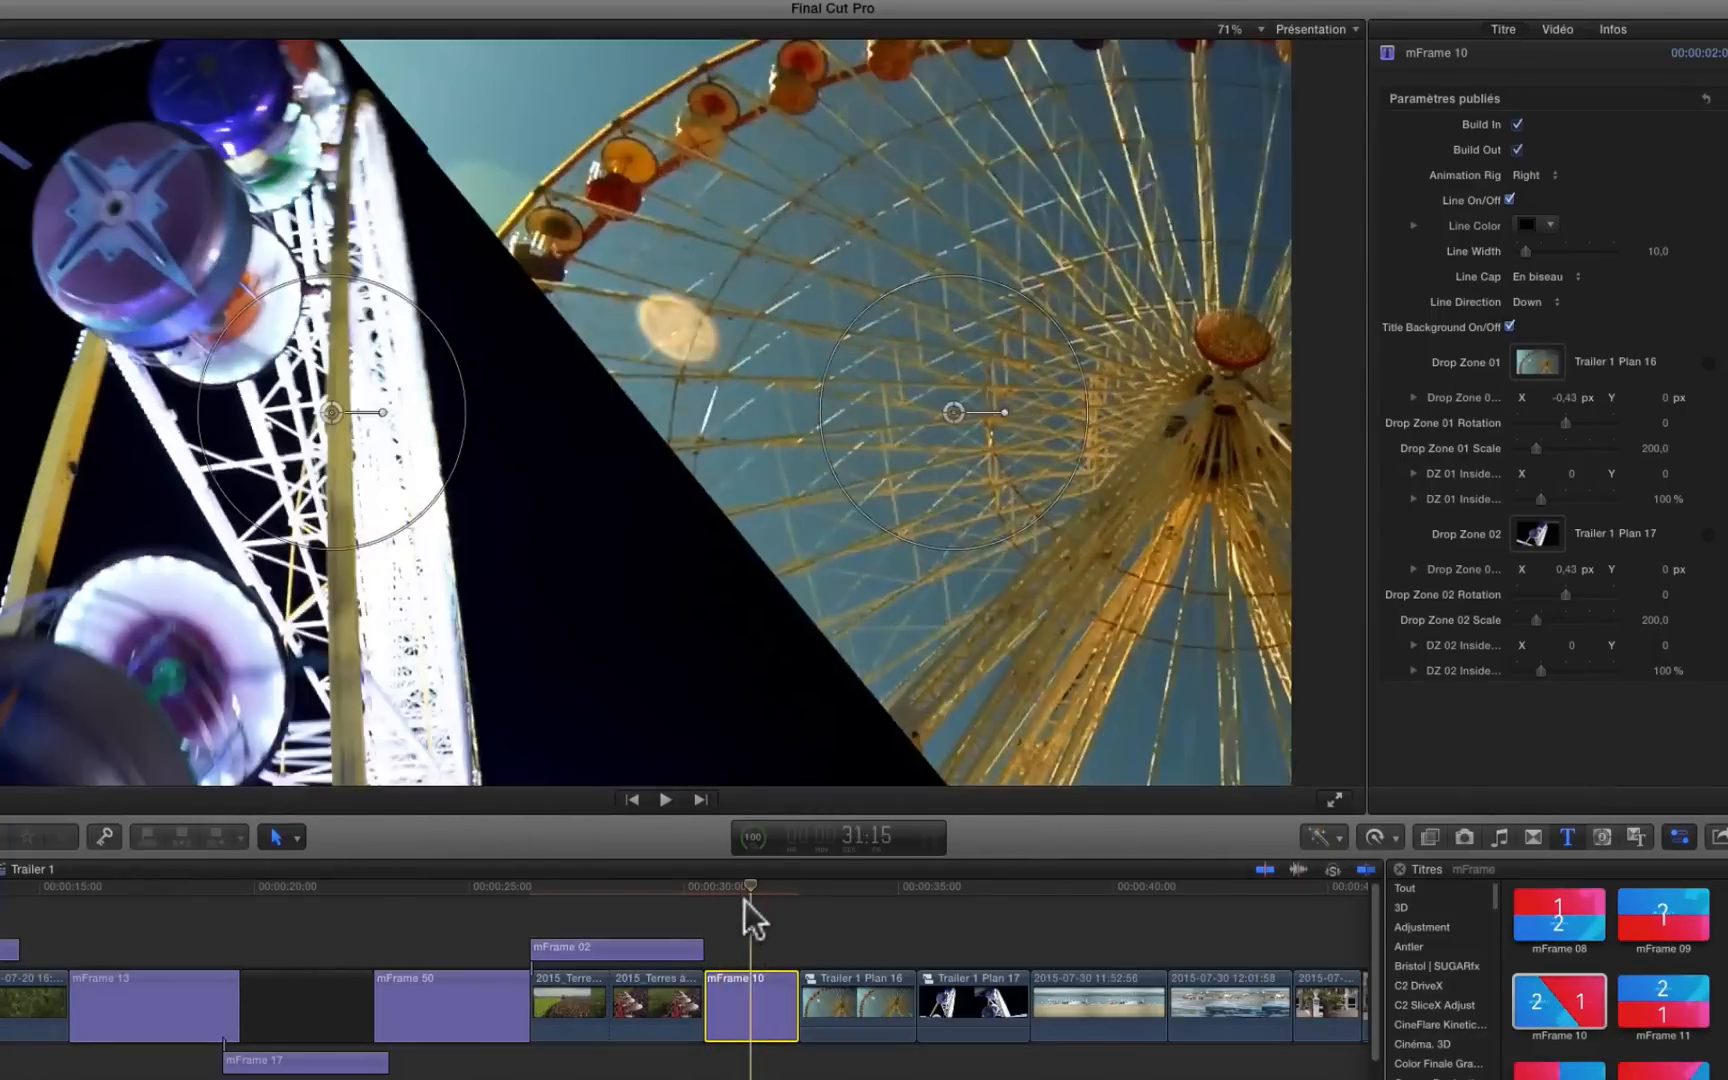
- Turn off Build In and Build Out on mFrame 10 and preview the Left Animation Rig, ending on Right with the playhead at 31:20
click(745, 895)
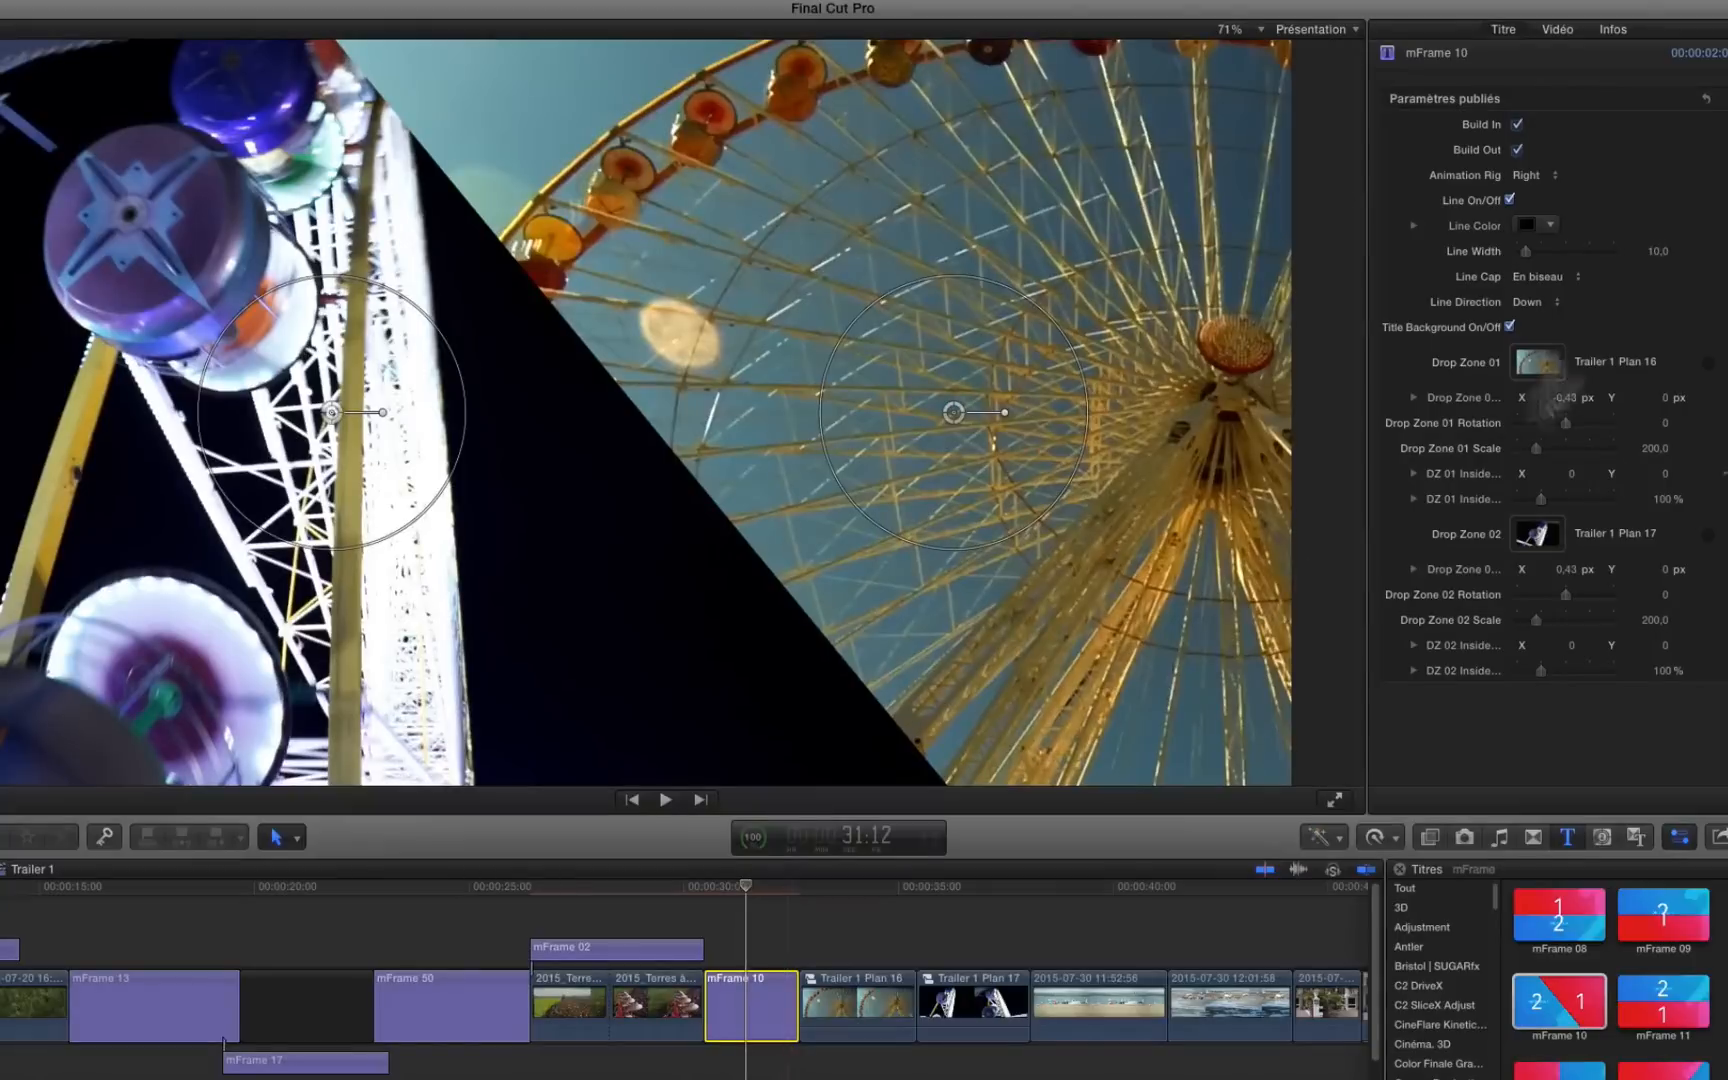
click(1516, 148)
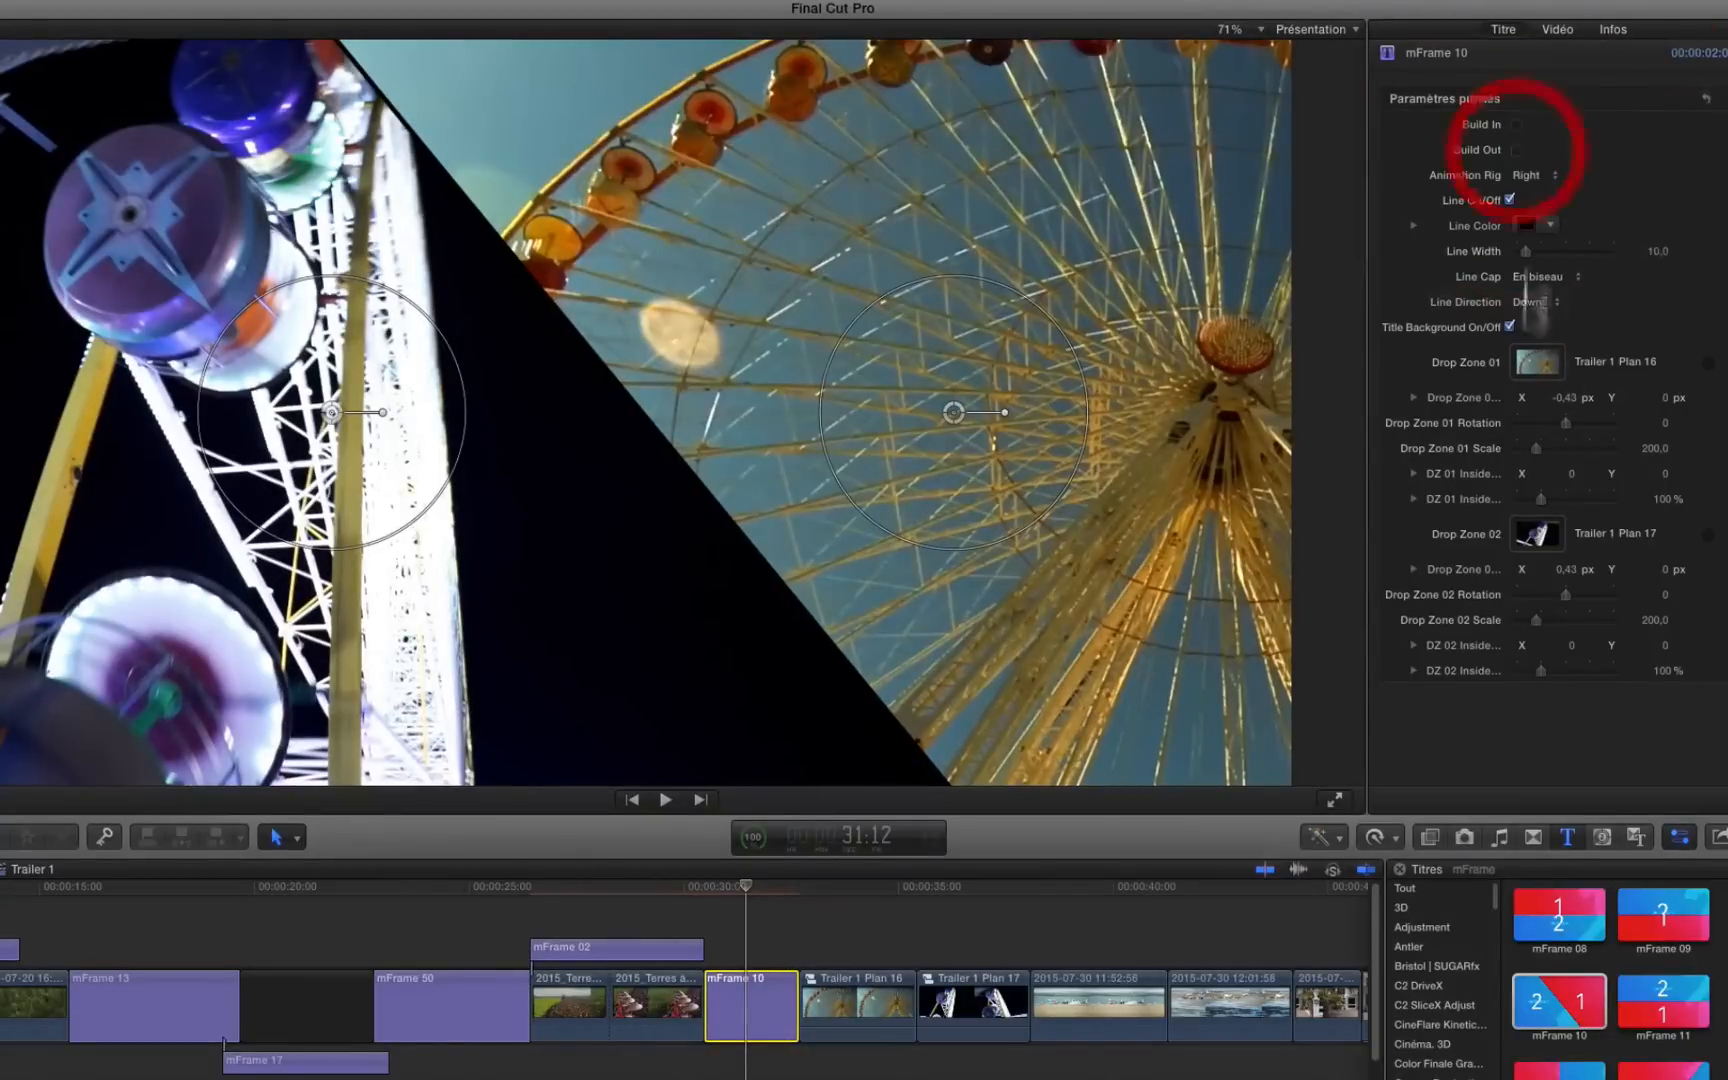
click(1532, 176)
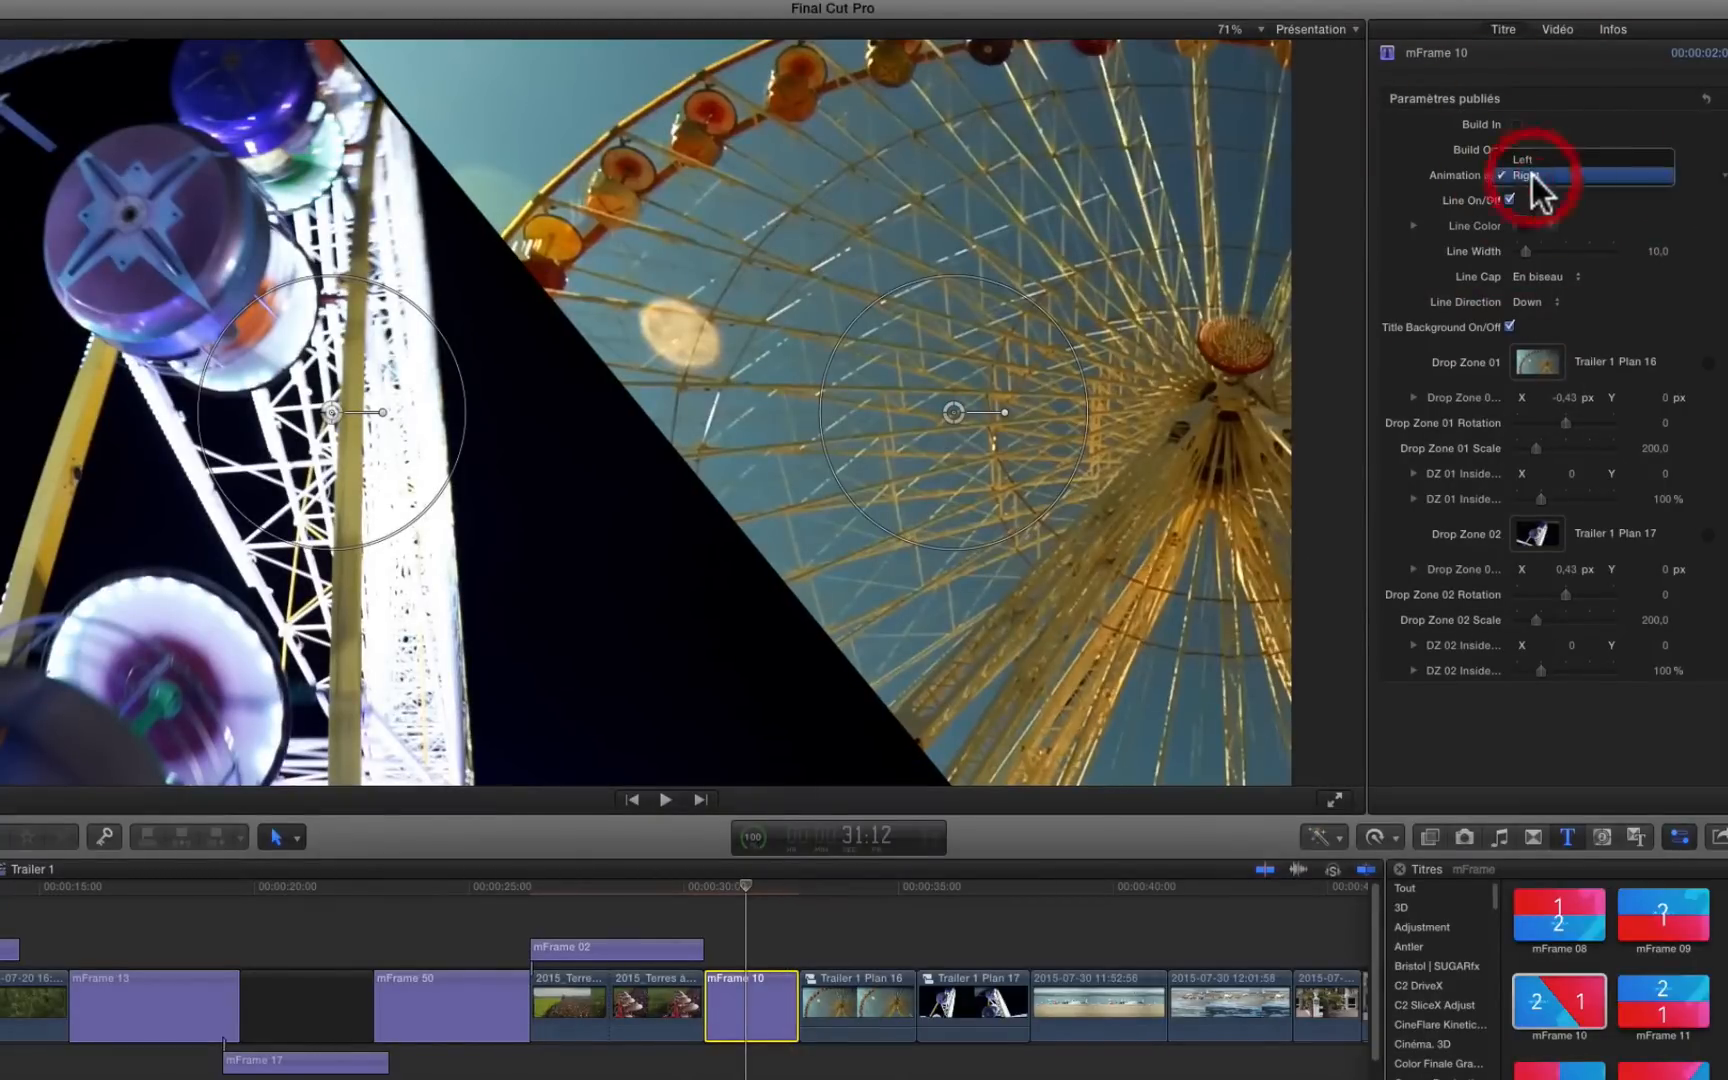
click(1534, 161)
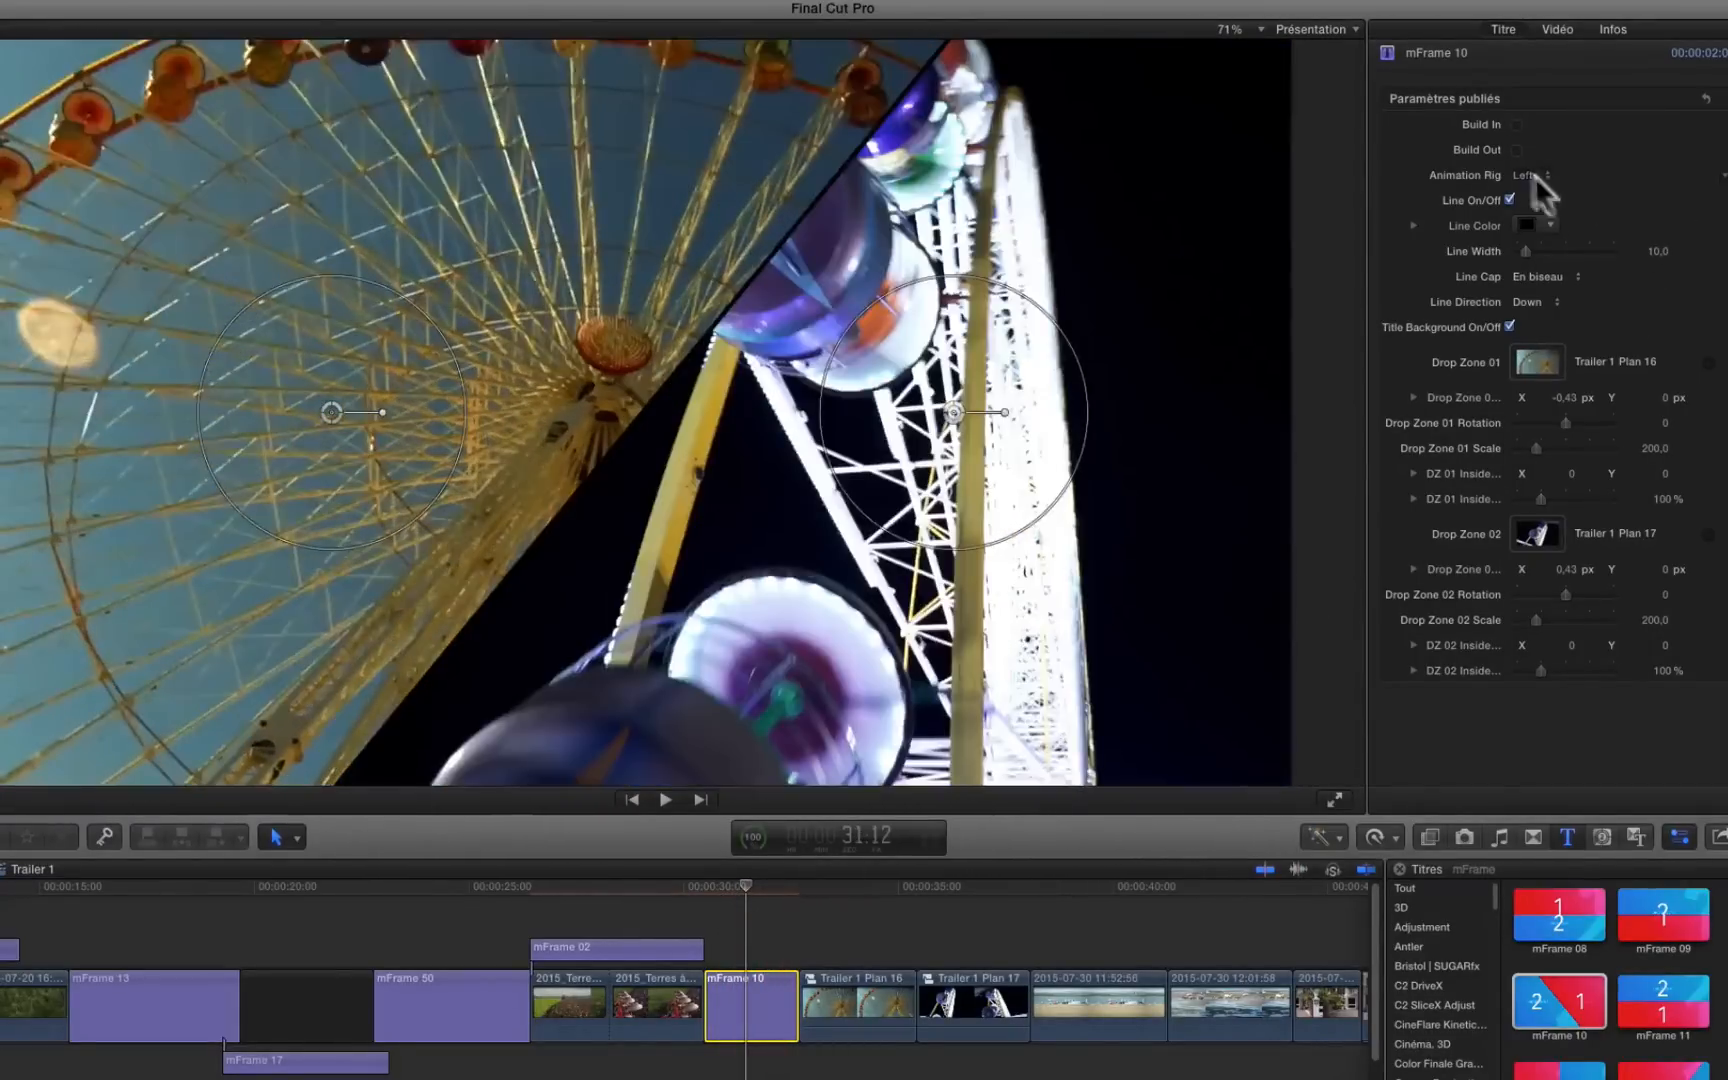
click(1530, 190)
click(761, 891)
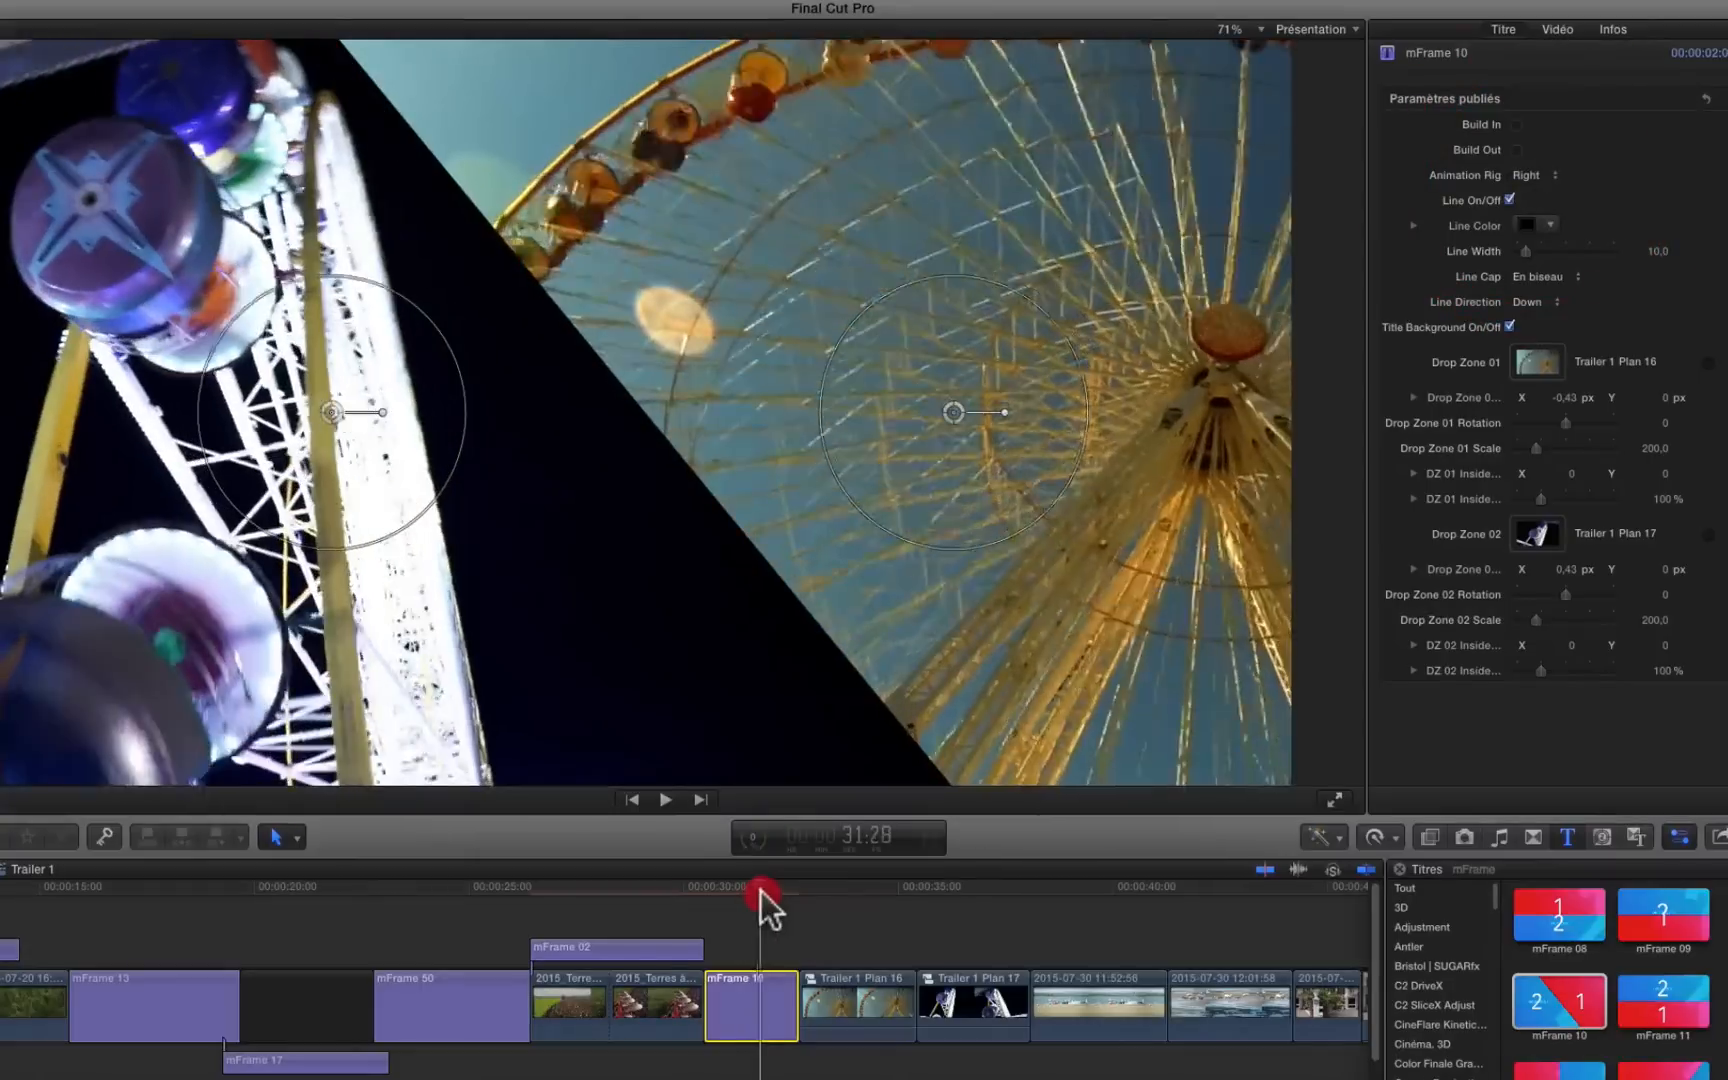
drag(770, 892, 760, 894)
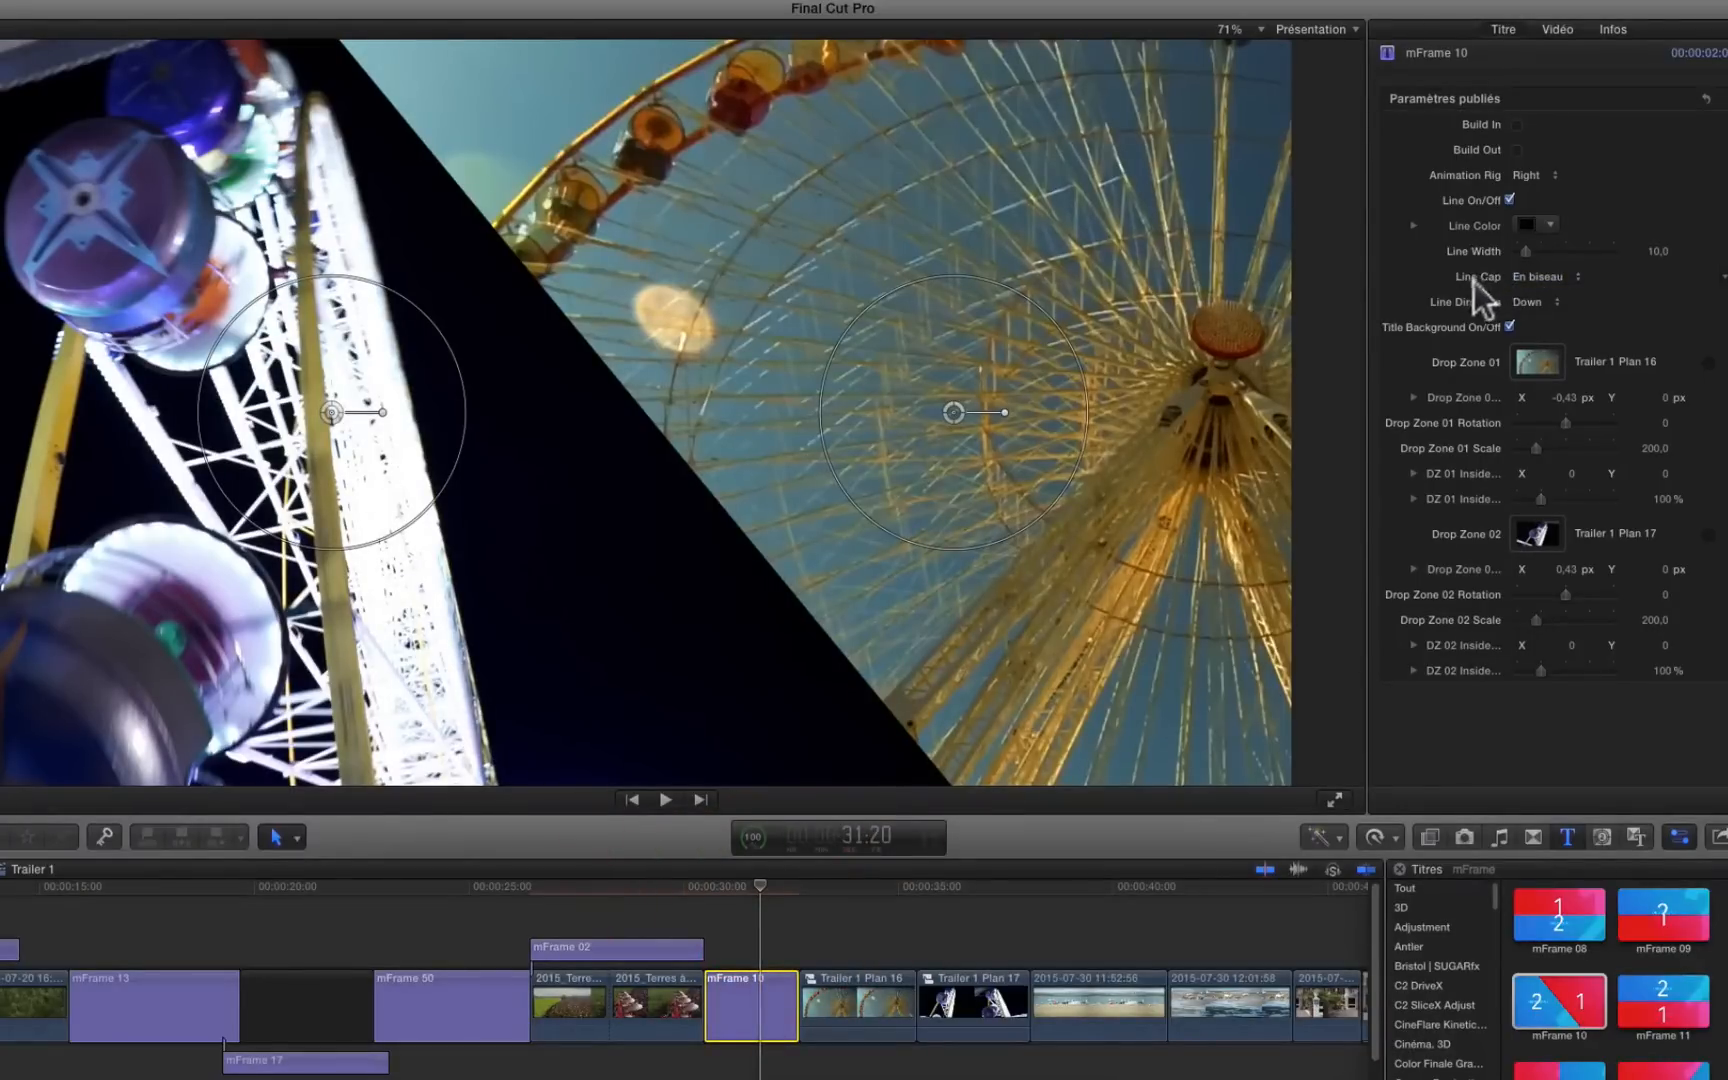
click(1550, 226)
click(1532, 272)
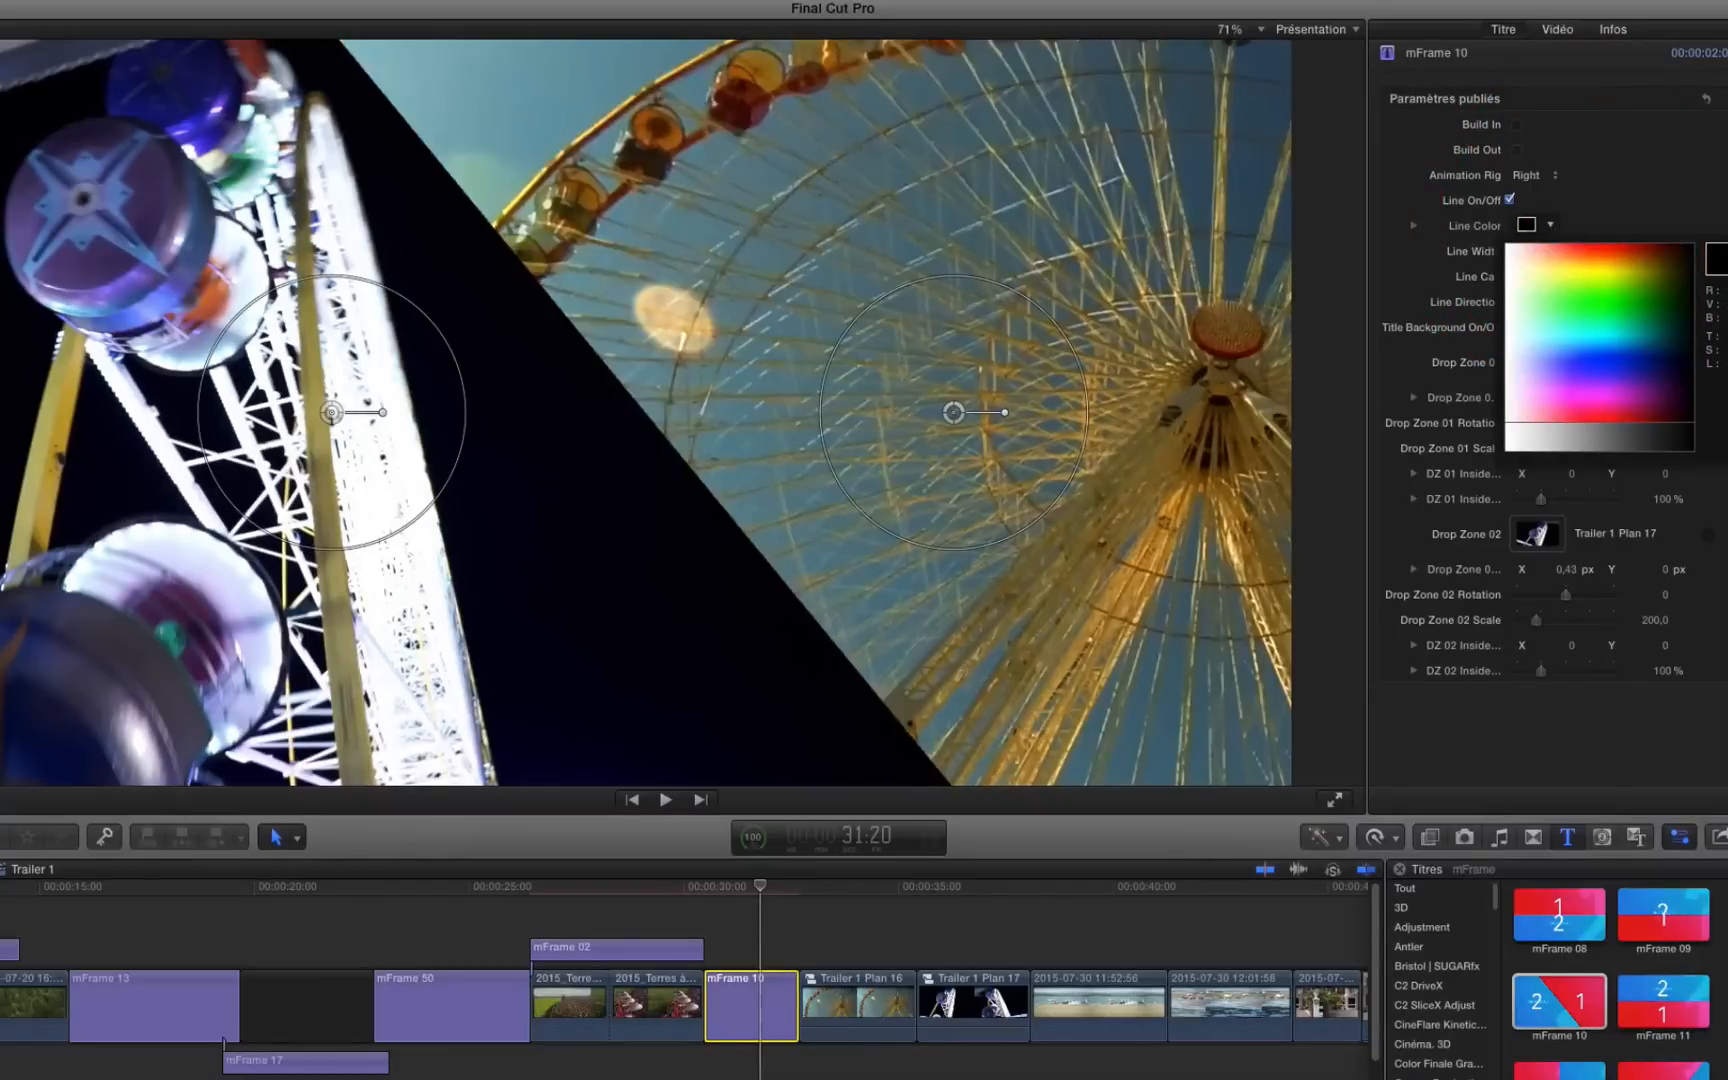
click(1714, 252)
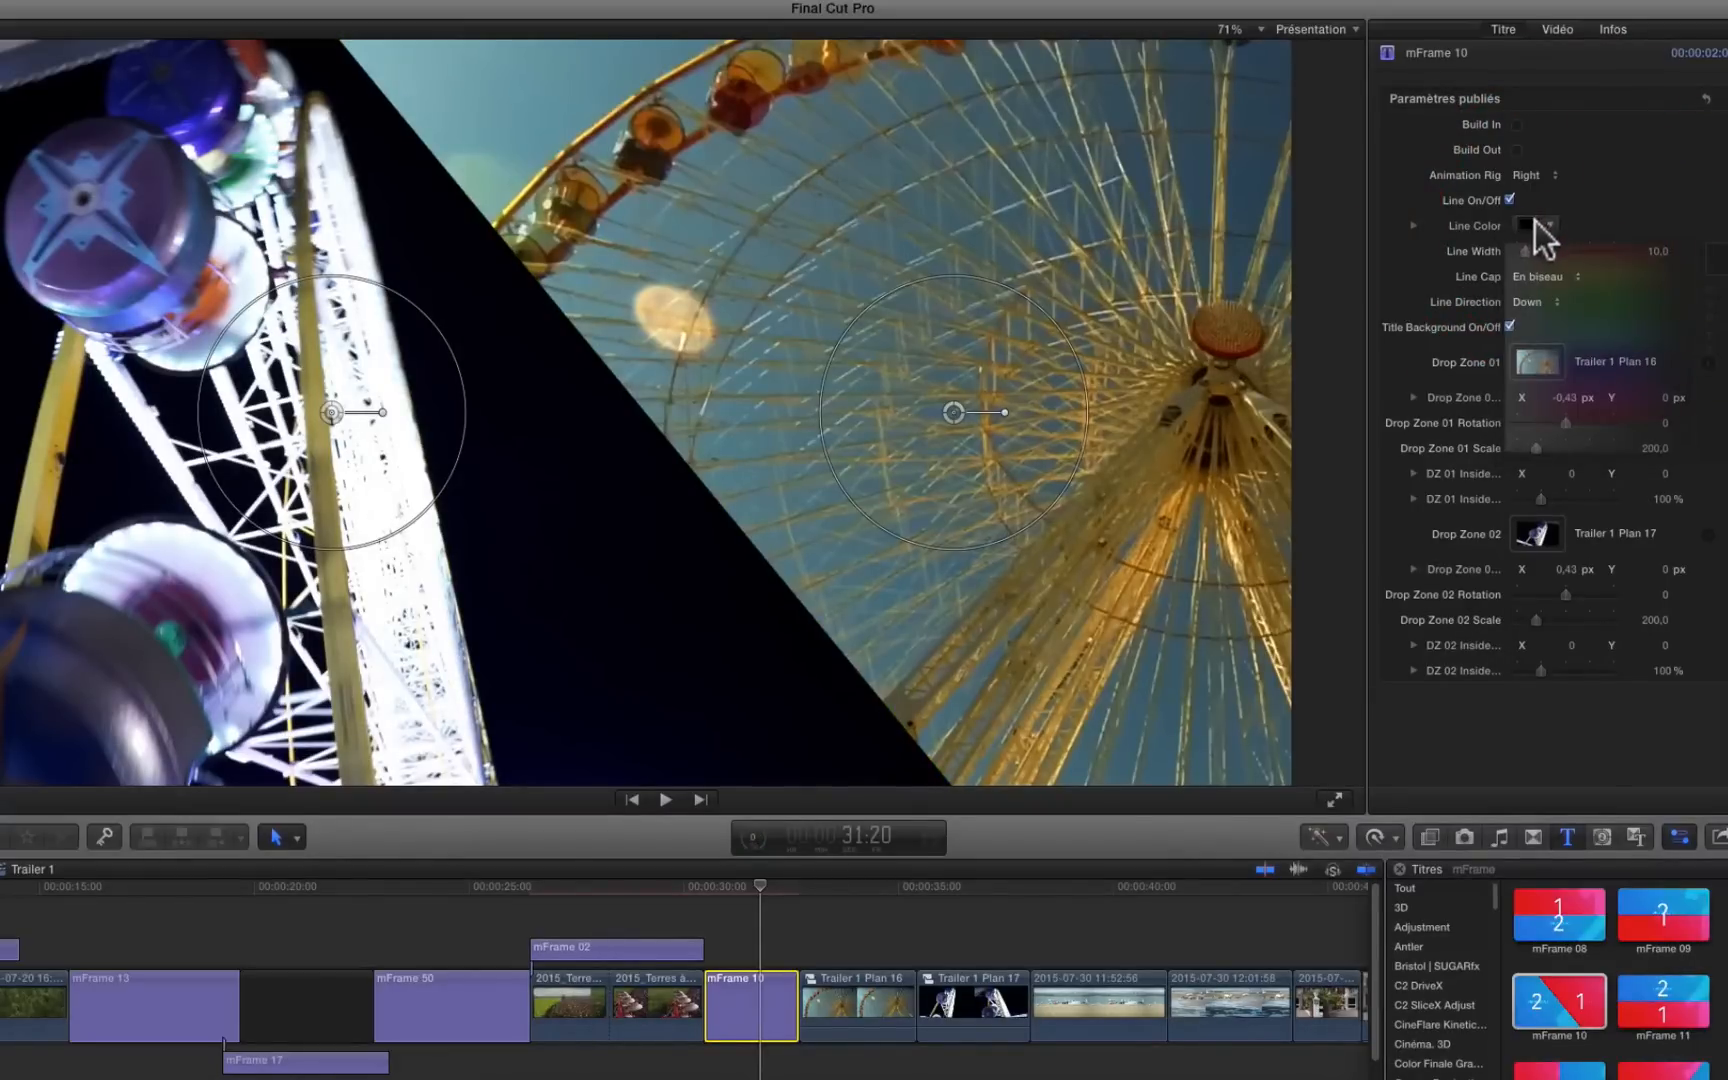
- Try a blue line color sampled from the sky on mFrame 10, and replace it with brown sampled from the Ferris wheel's hub
click(1518, 222)
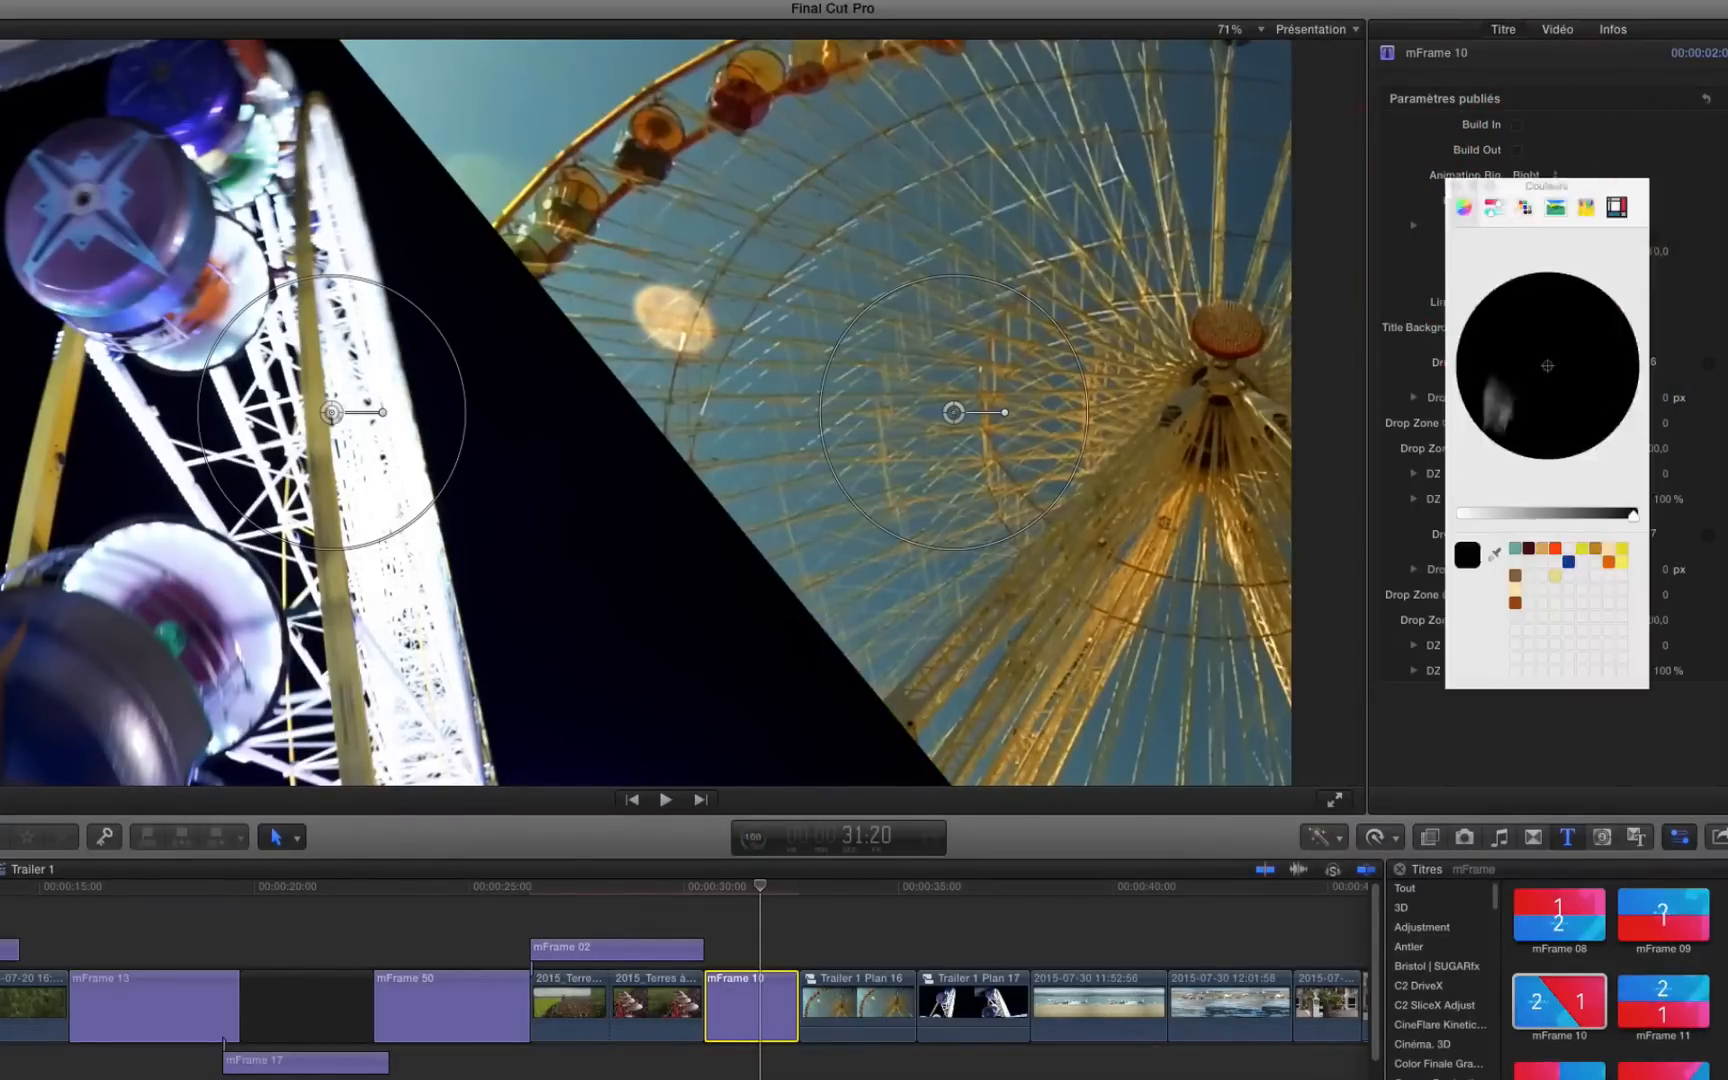
click(1494, 554)
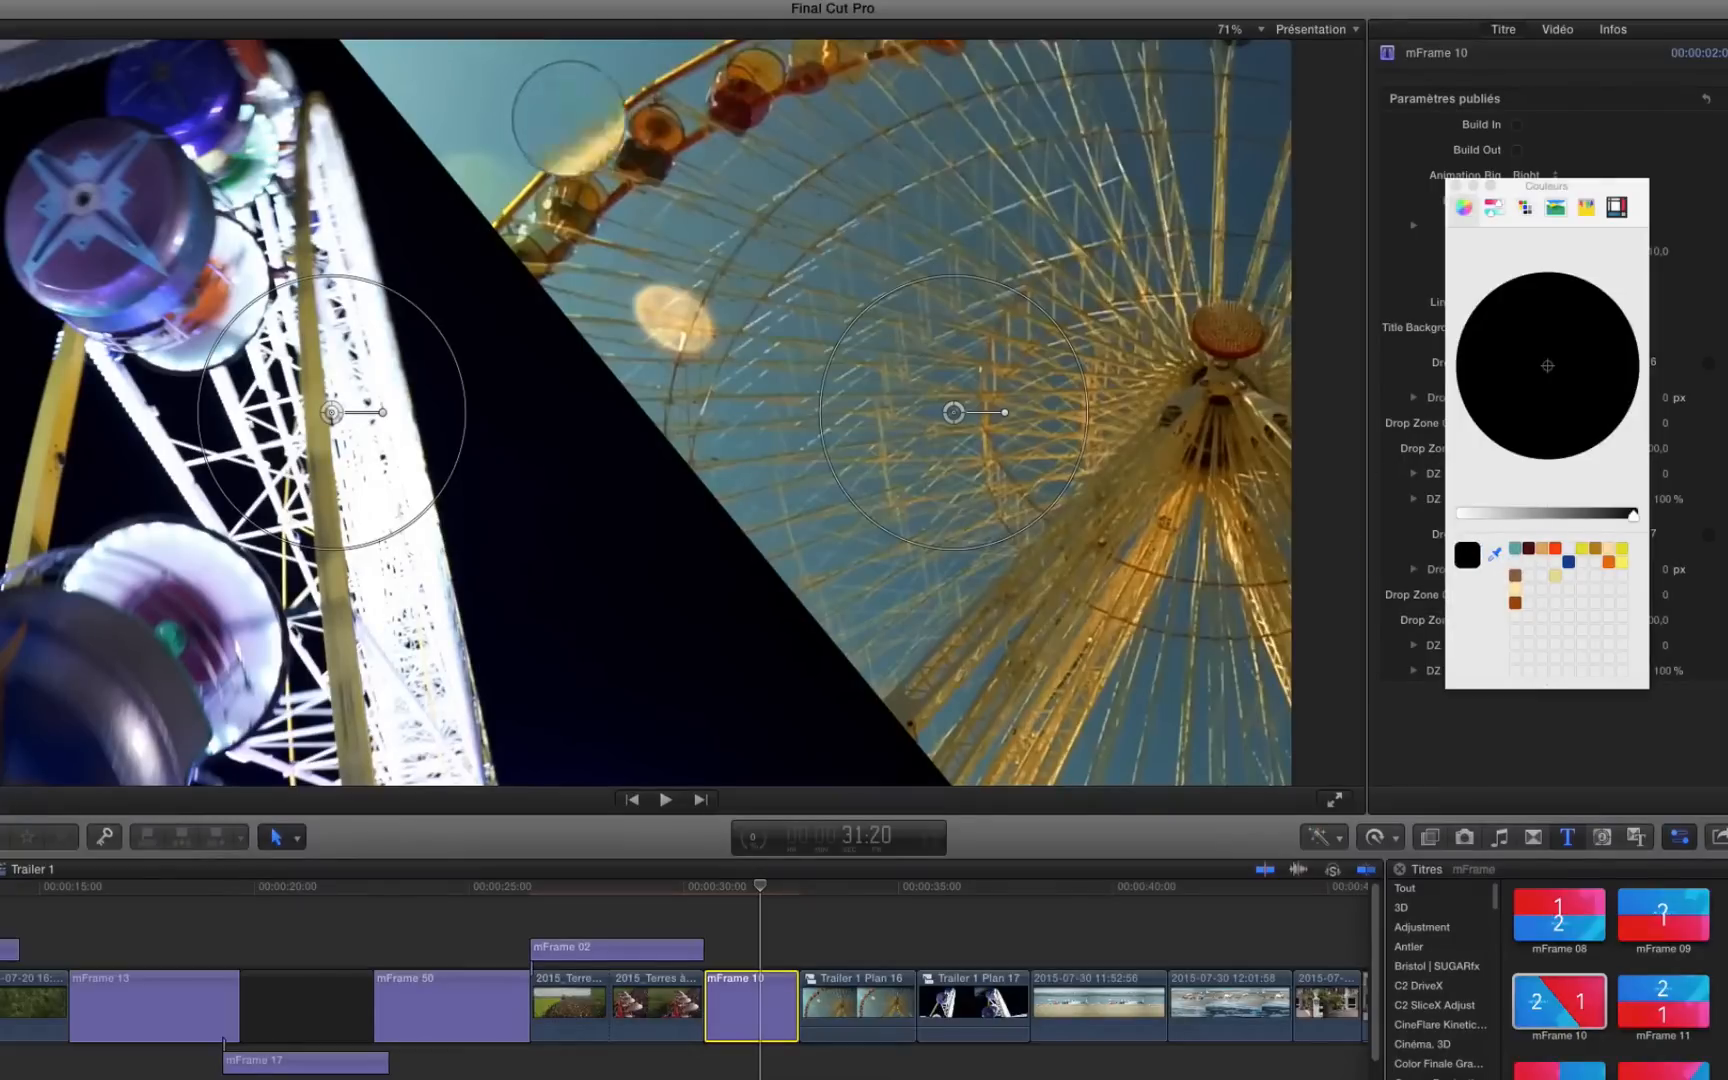
click(553, 115)
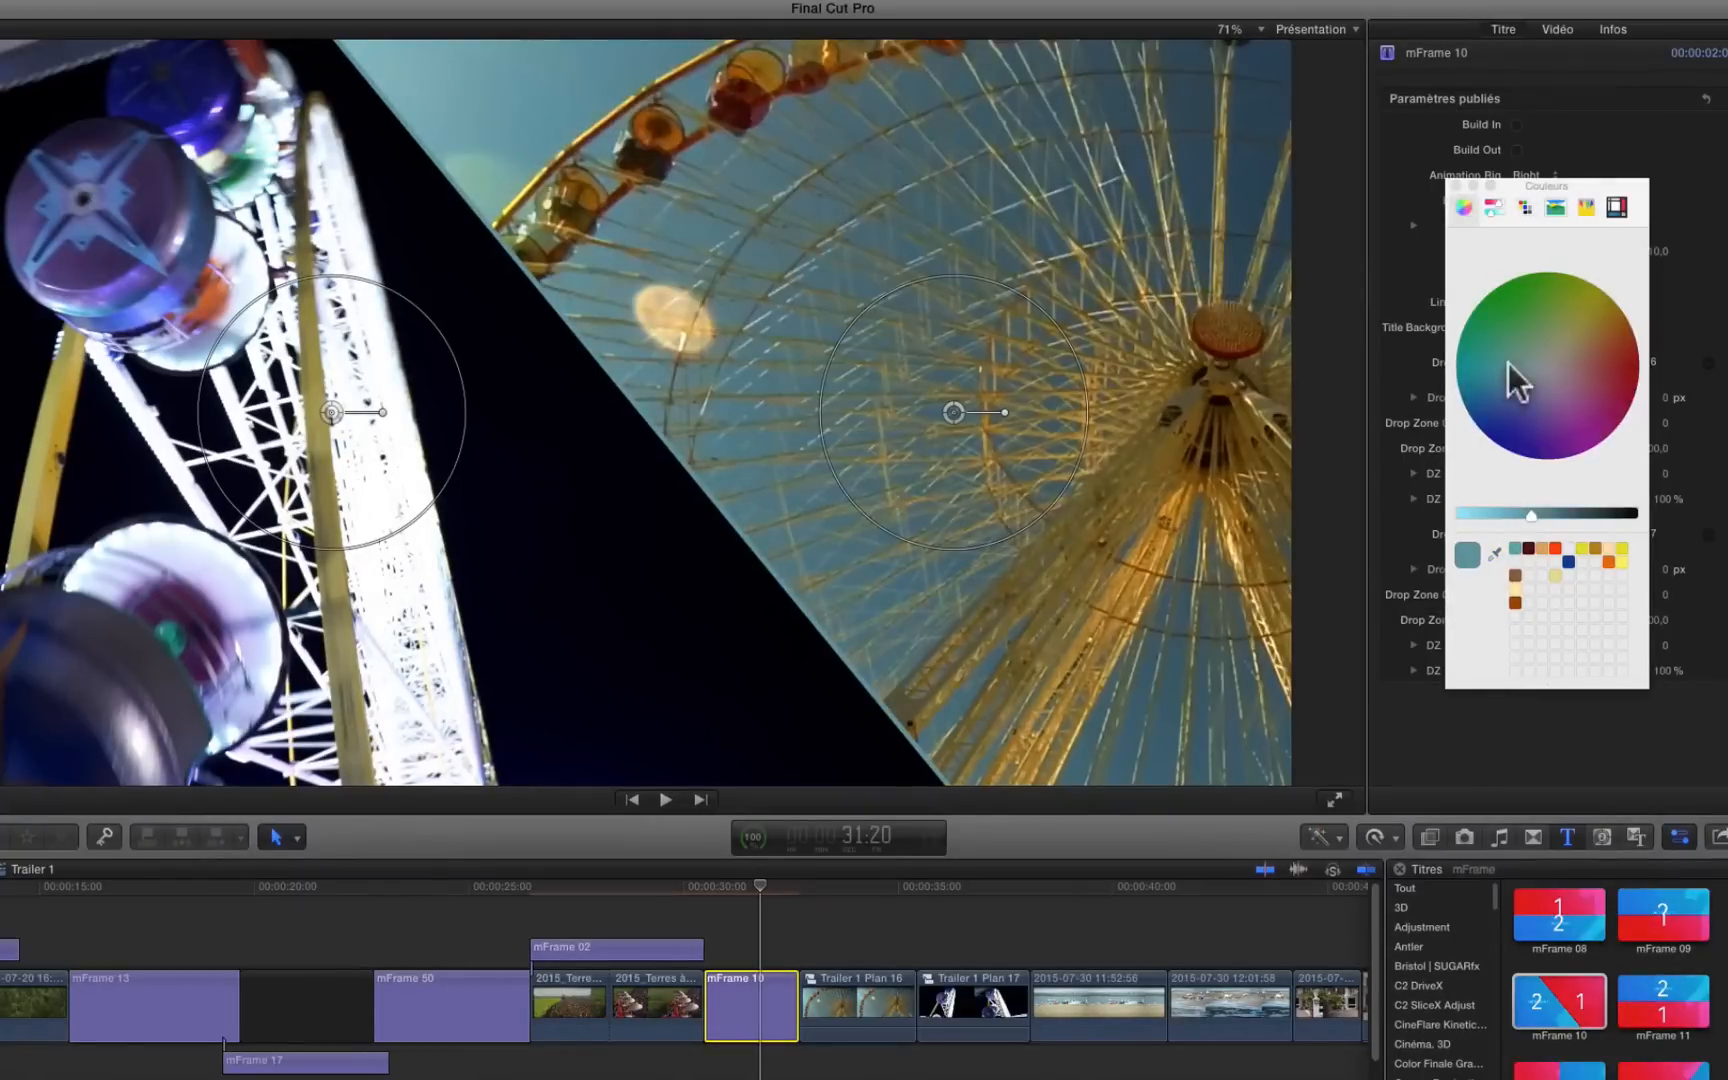
click(1494, 554)
click(1215, 330)
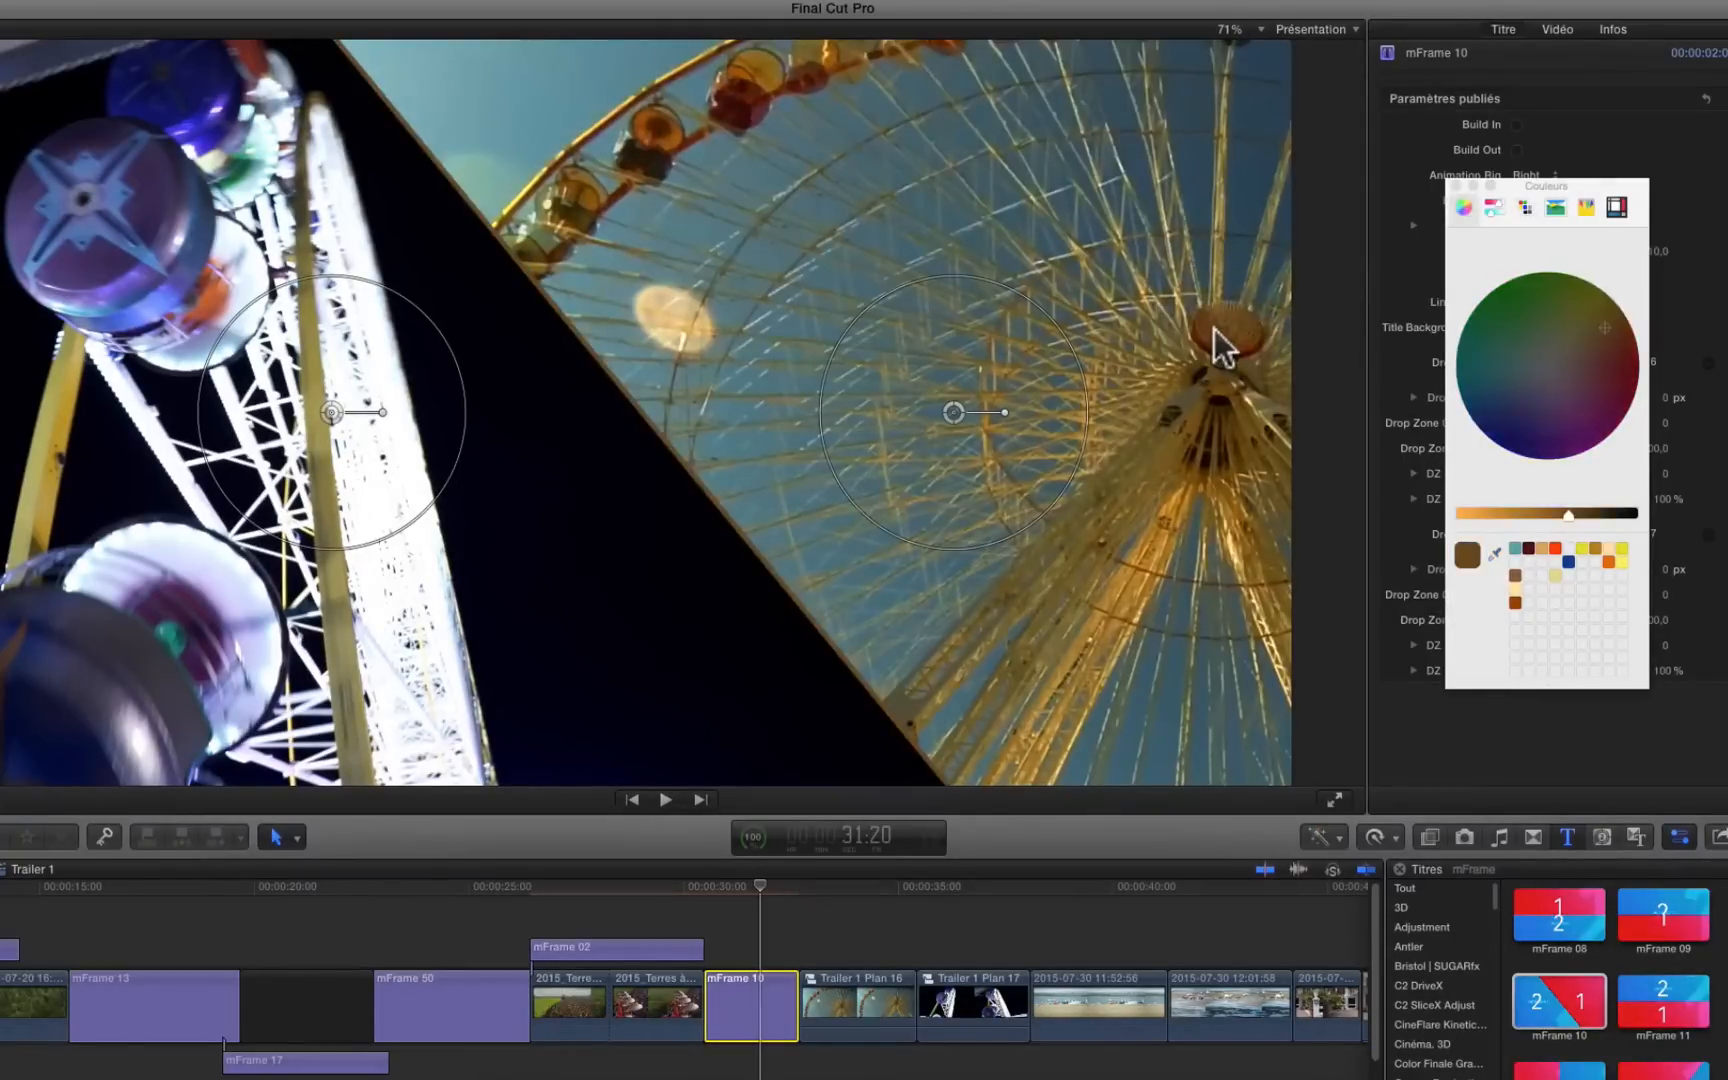
- Reframe mFrame 10's Drop Zone 02 at 31:09 with position X 0,23 px, rotation 0,2, scale 250 and inside position X 4,2
click(1457, 186)
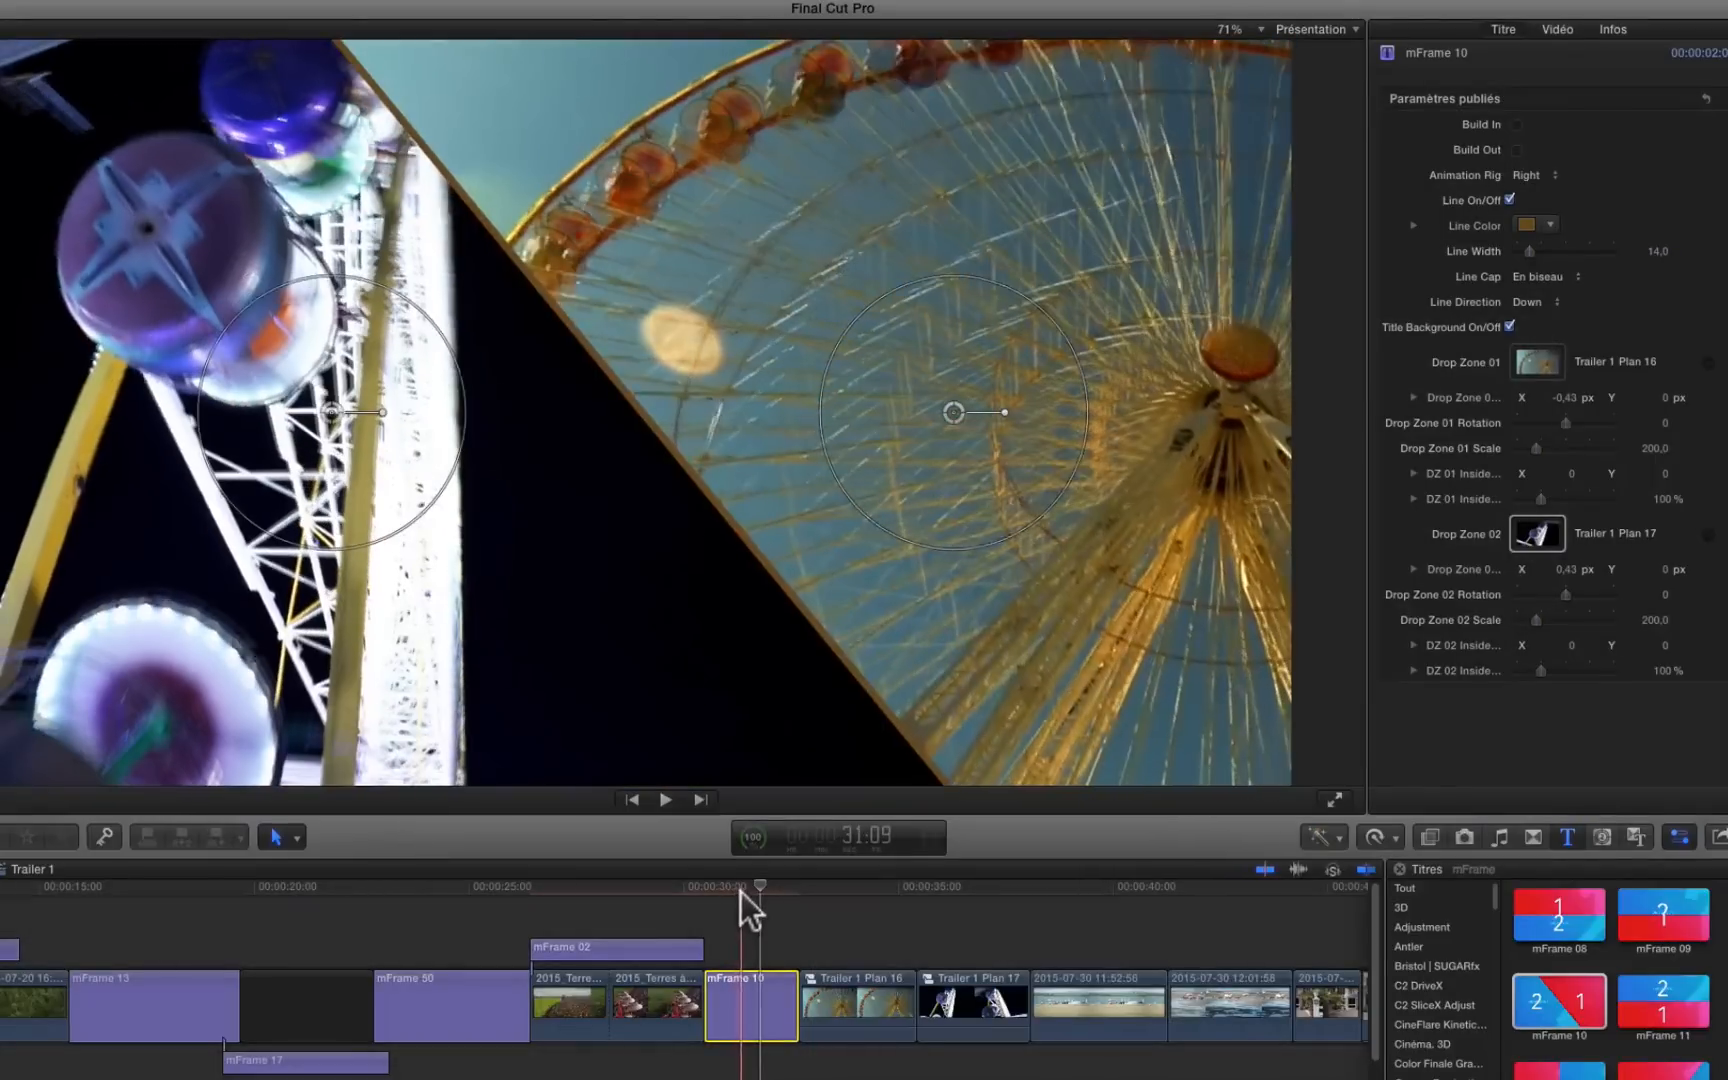
click(740, 888)
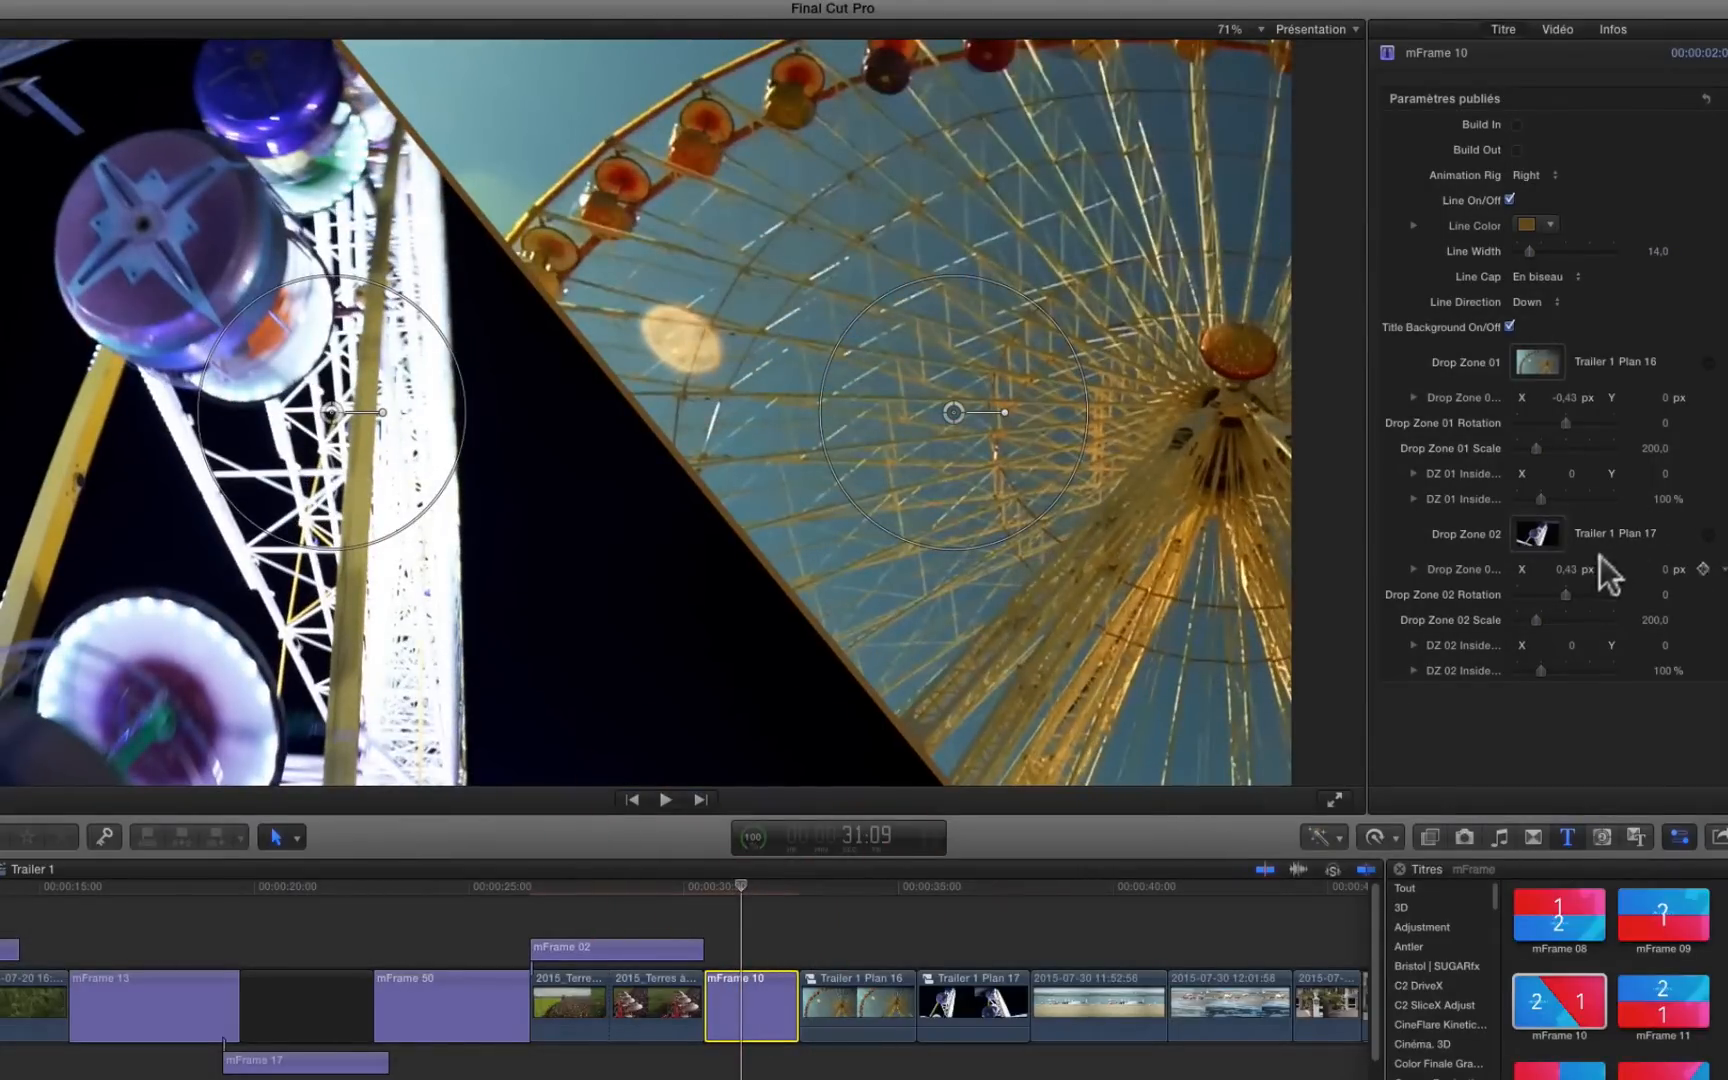
drag(1565, 595, 1552, 625)
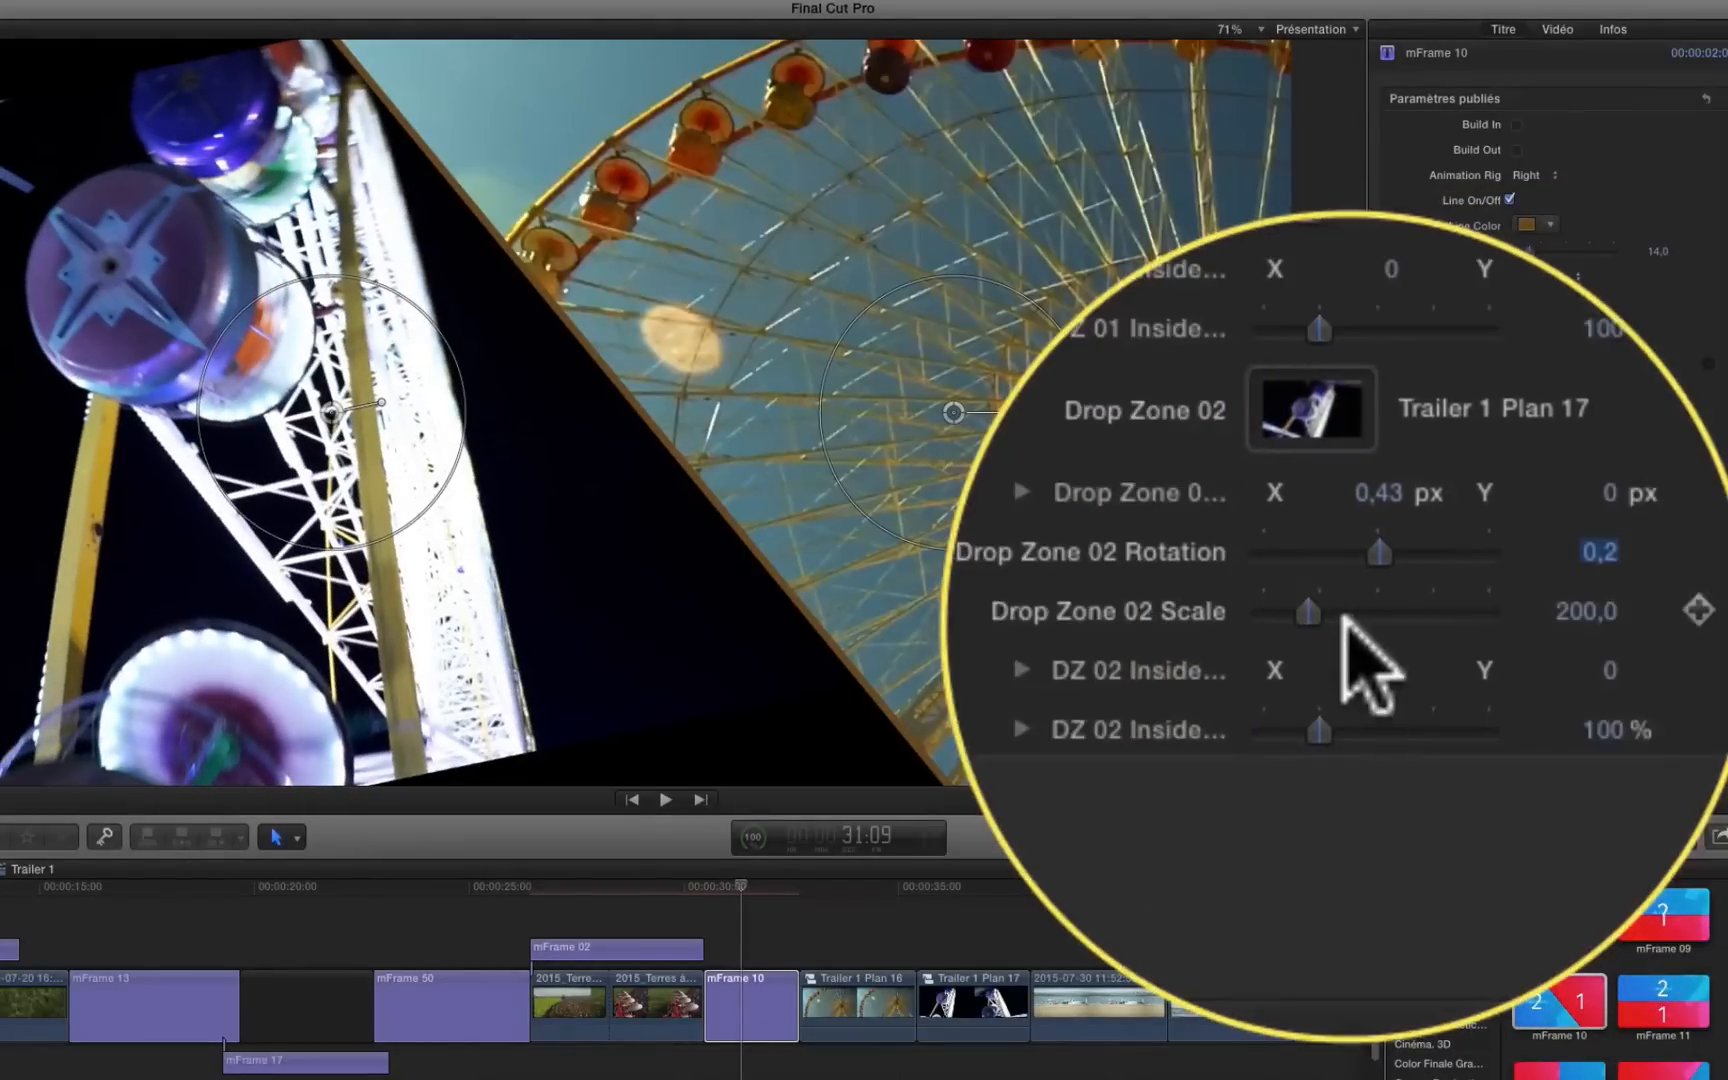
drag(1340, 612, 1352, 563)
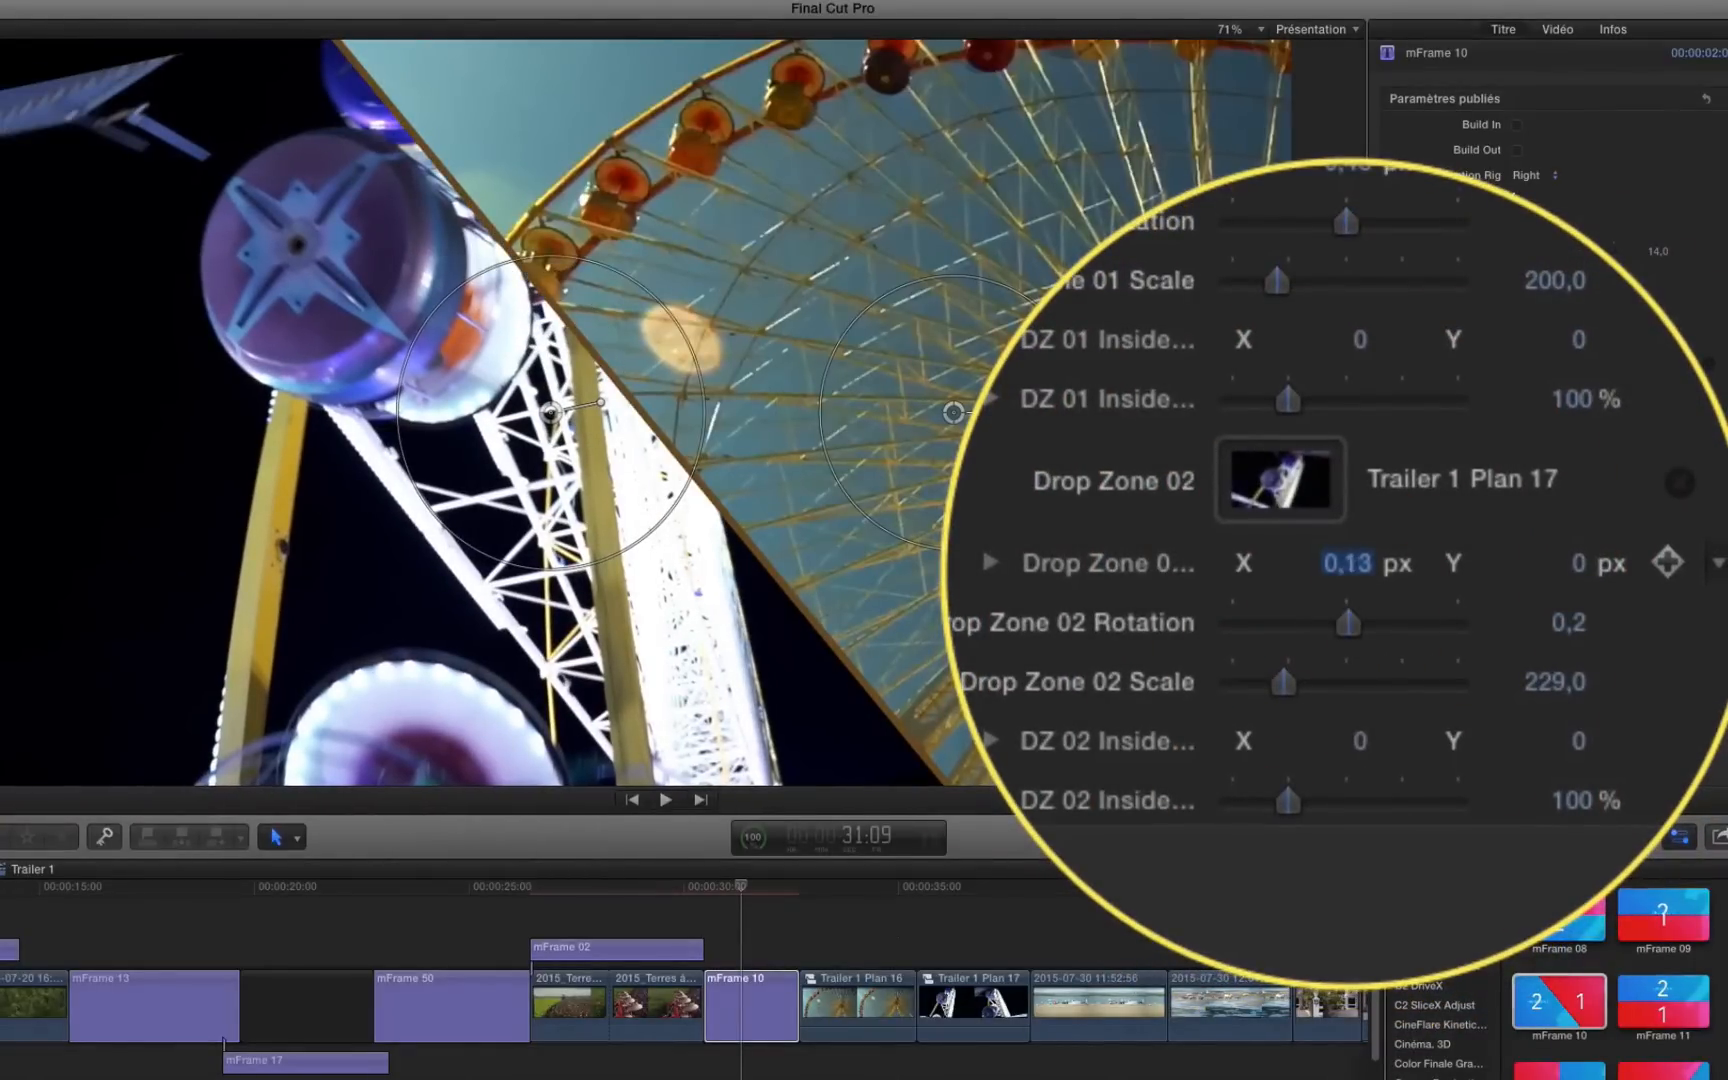
drag(1346, 563, 1346, 553)
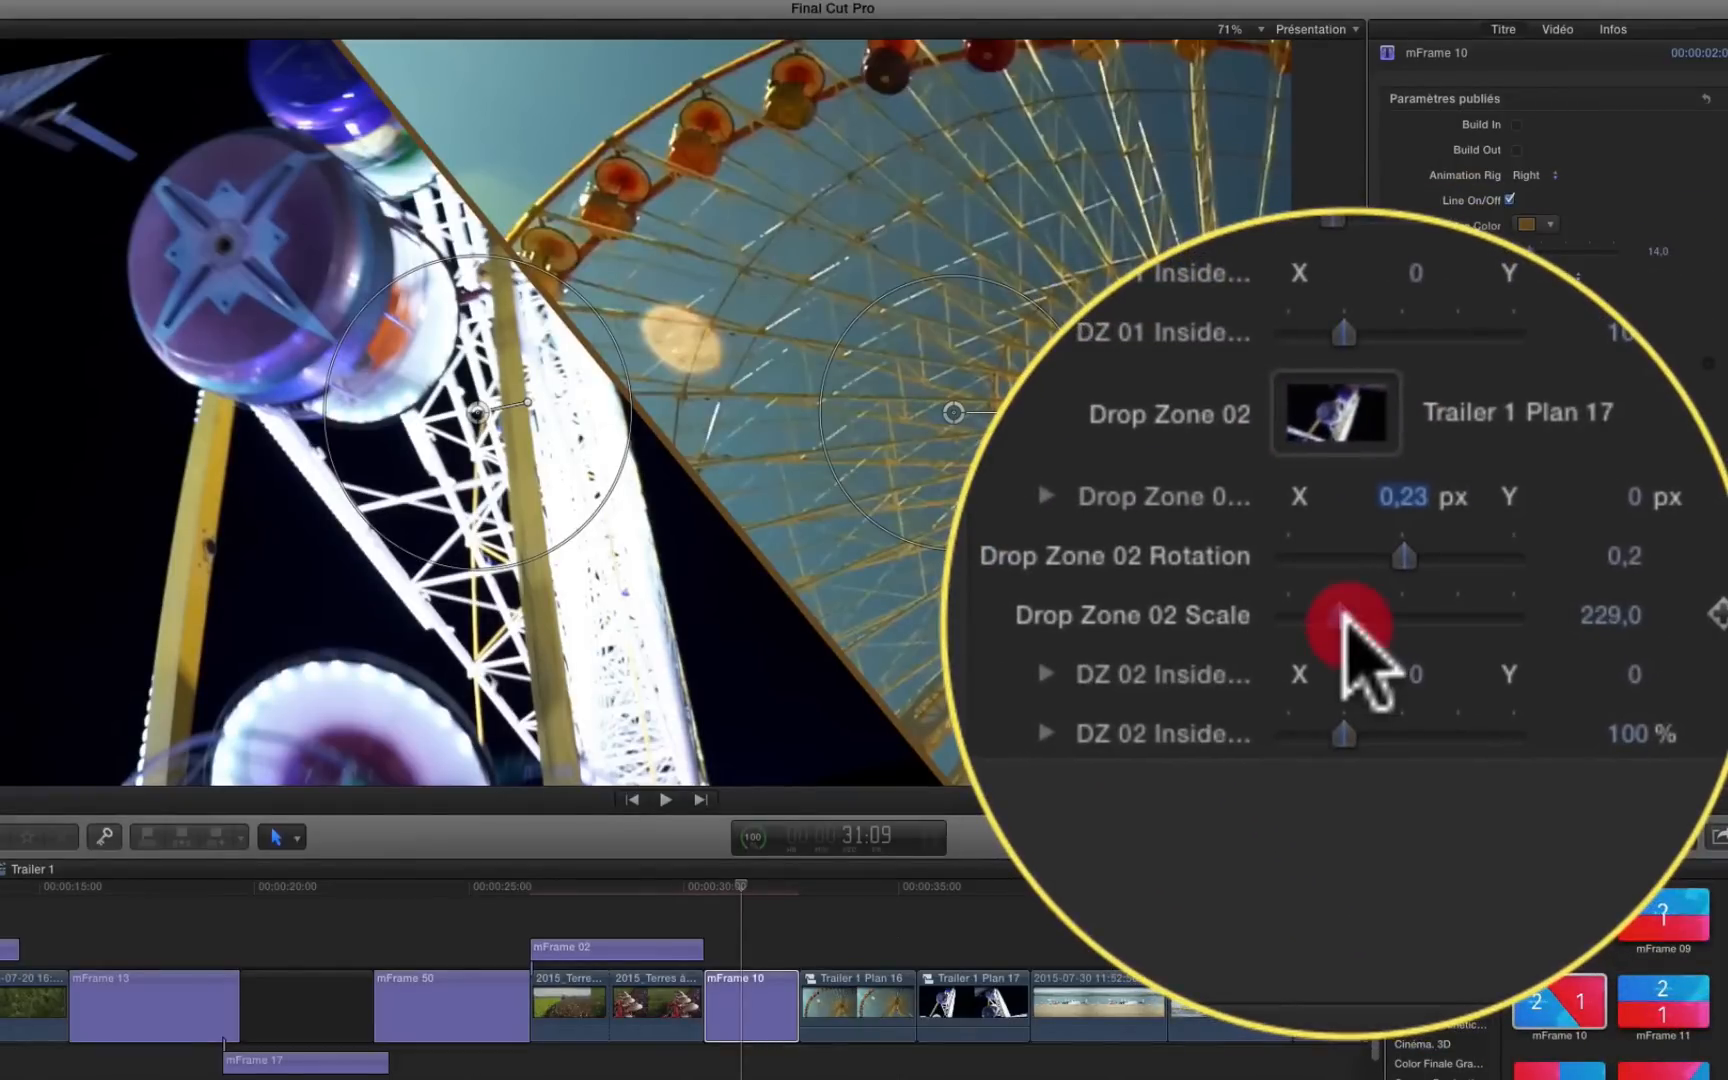
drag(1343, 622, 1346, 622)
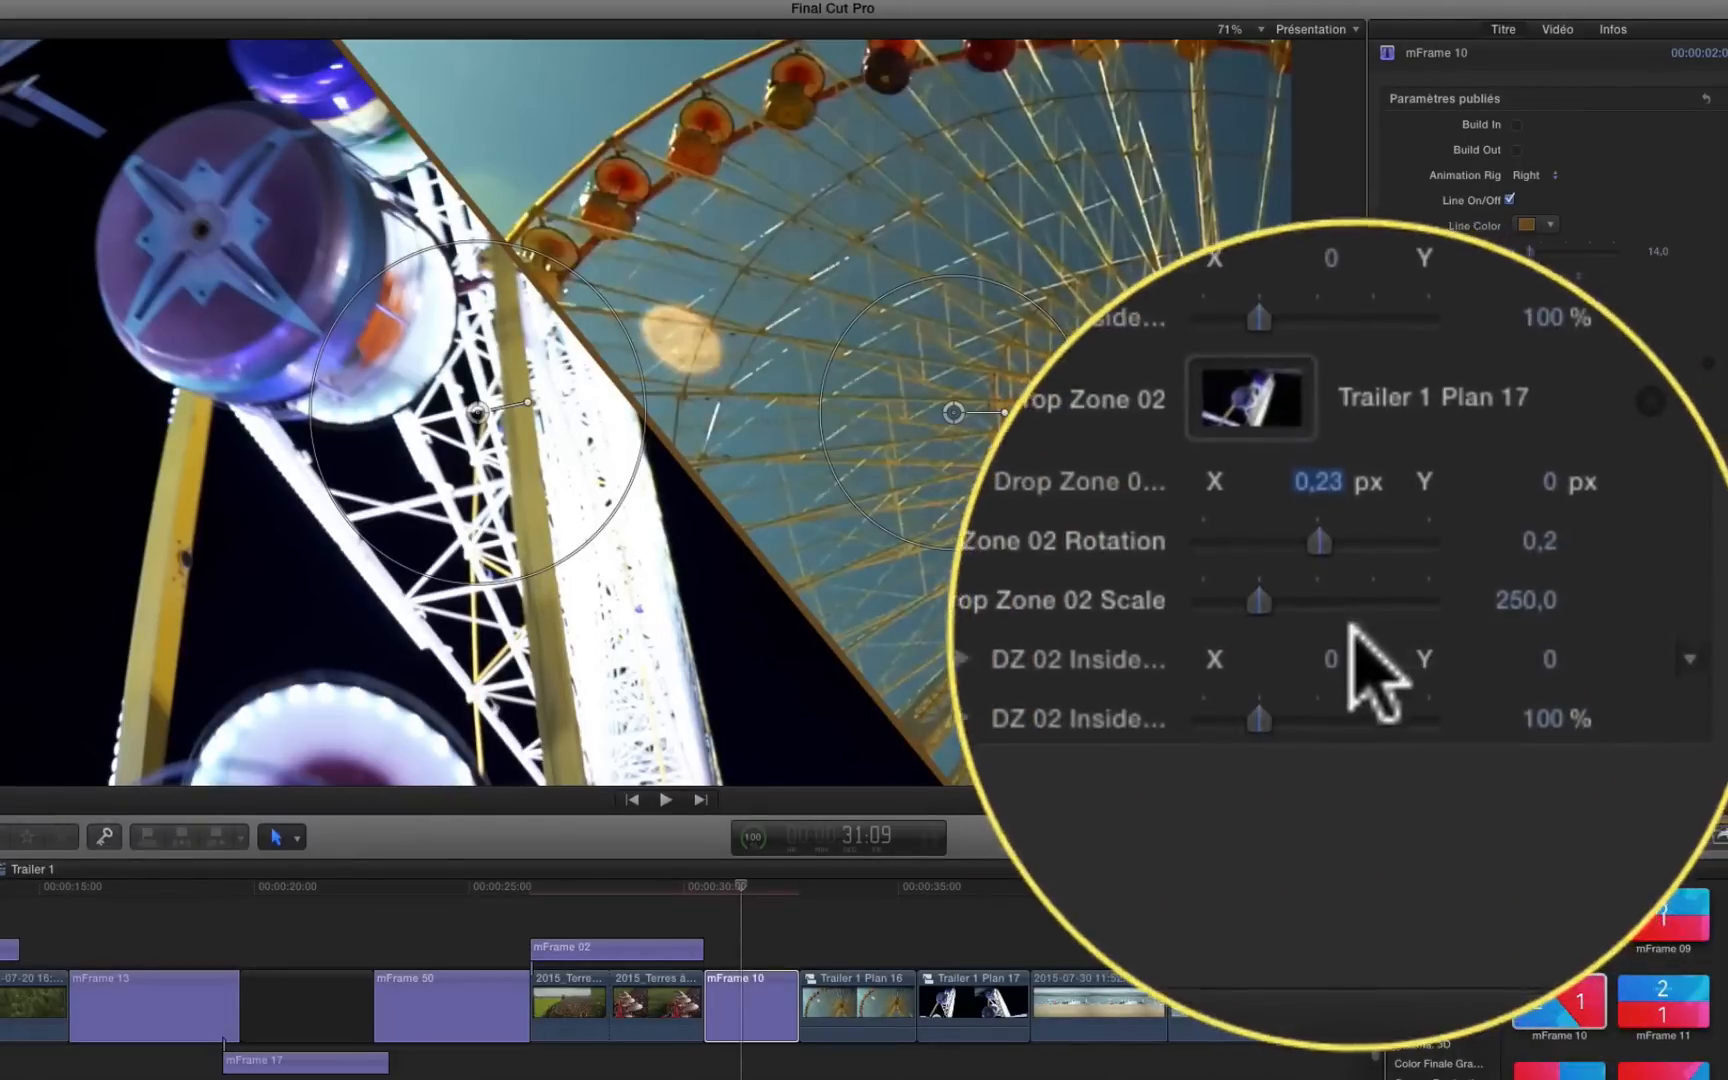
mouse_move(1348, 650)
mouse_down()
mouse_move(1346, 622)
mouse_move(1346, 640)
mouse_up()
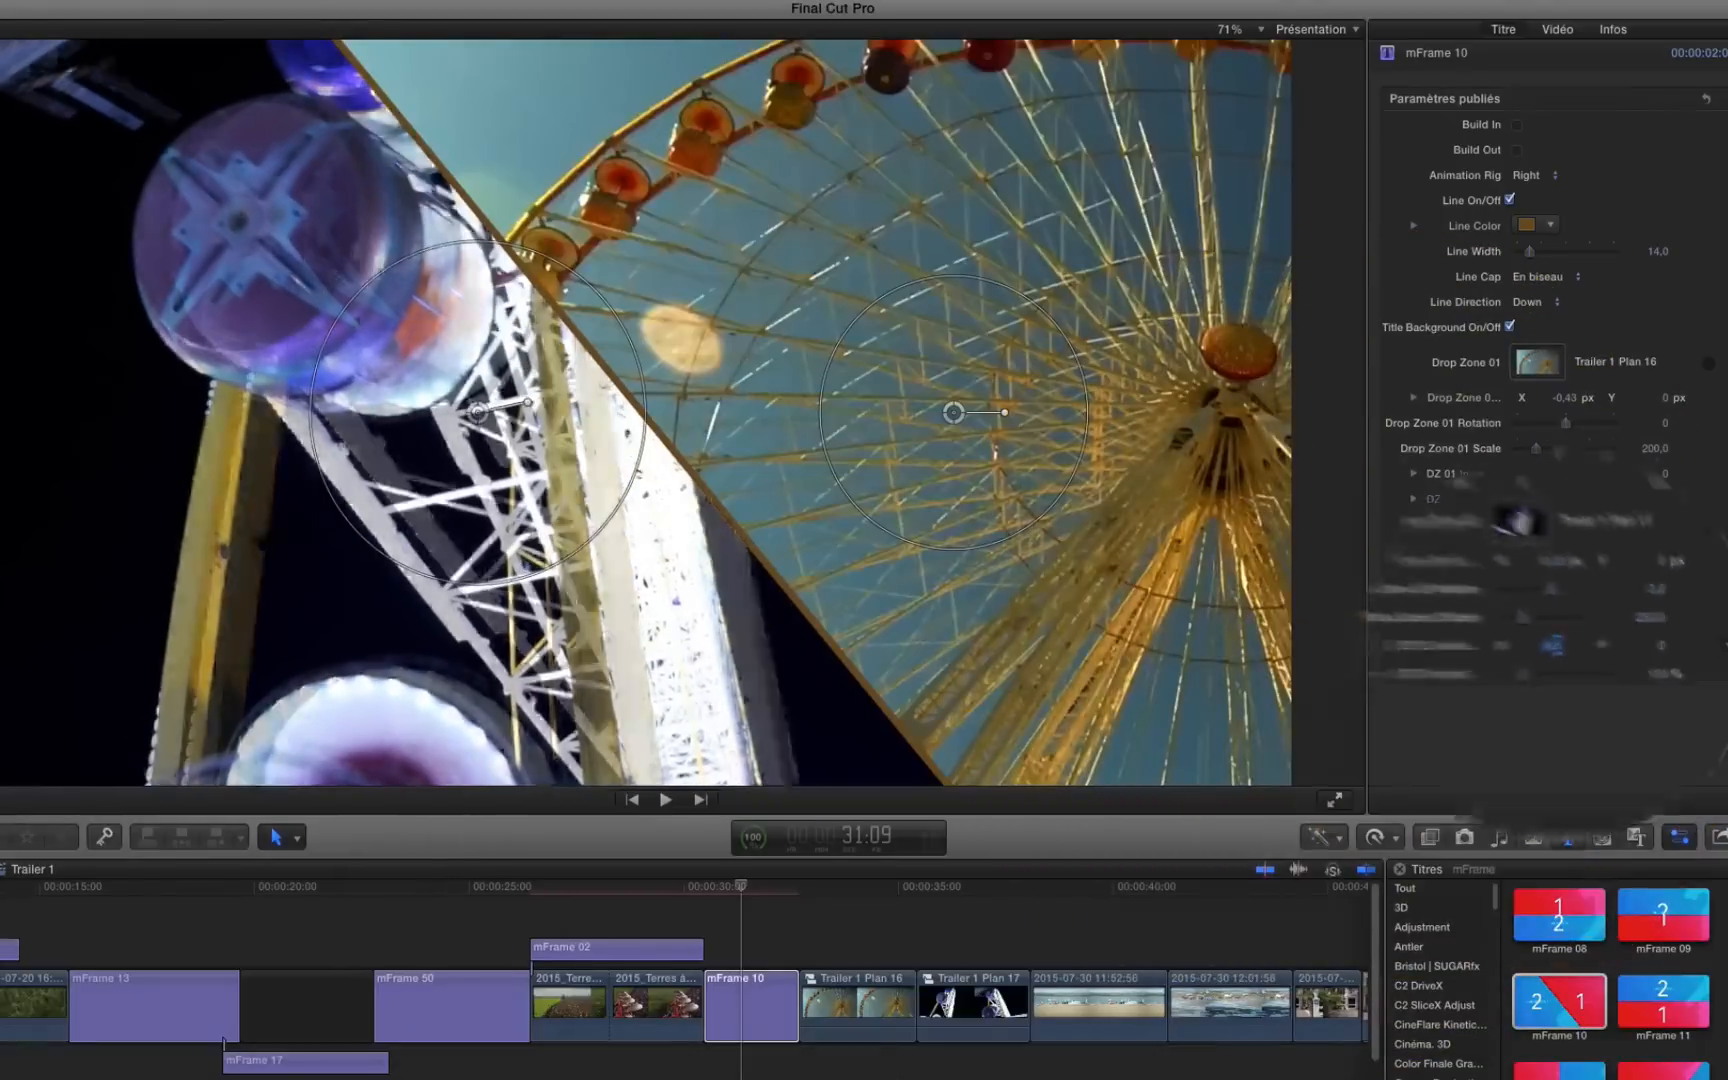
drag(1552, 645, 1568, 645)
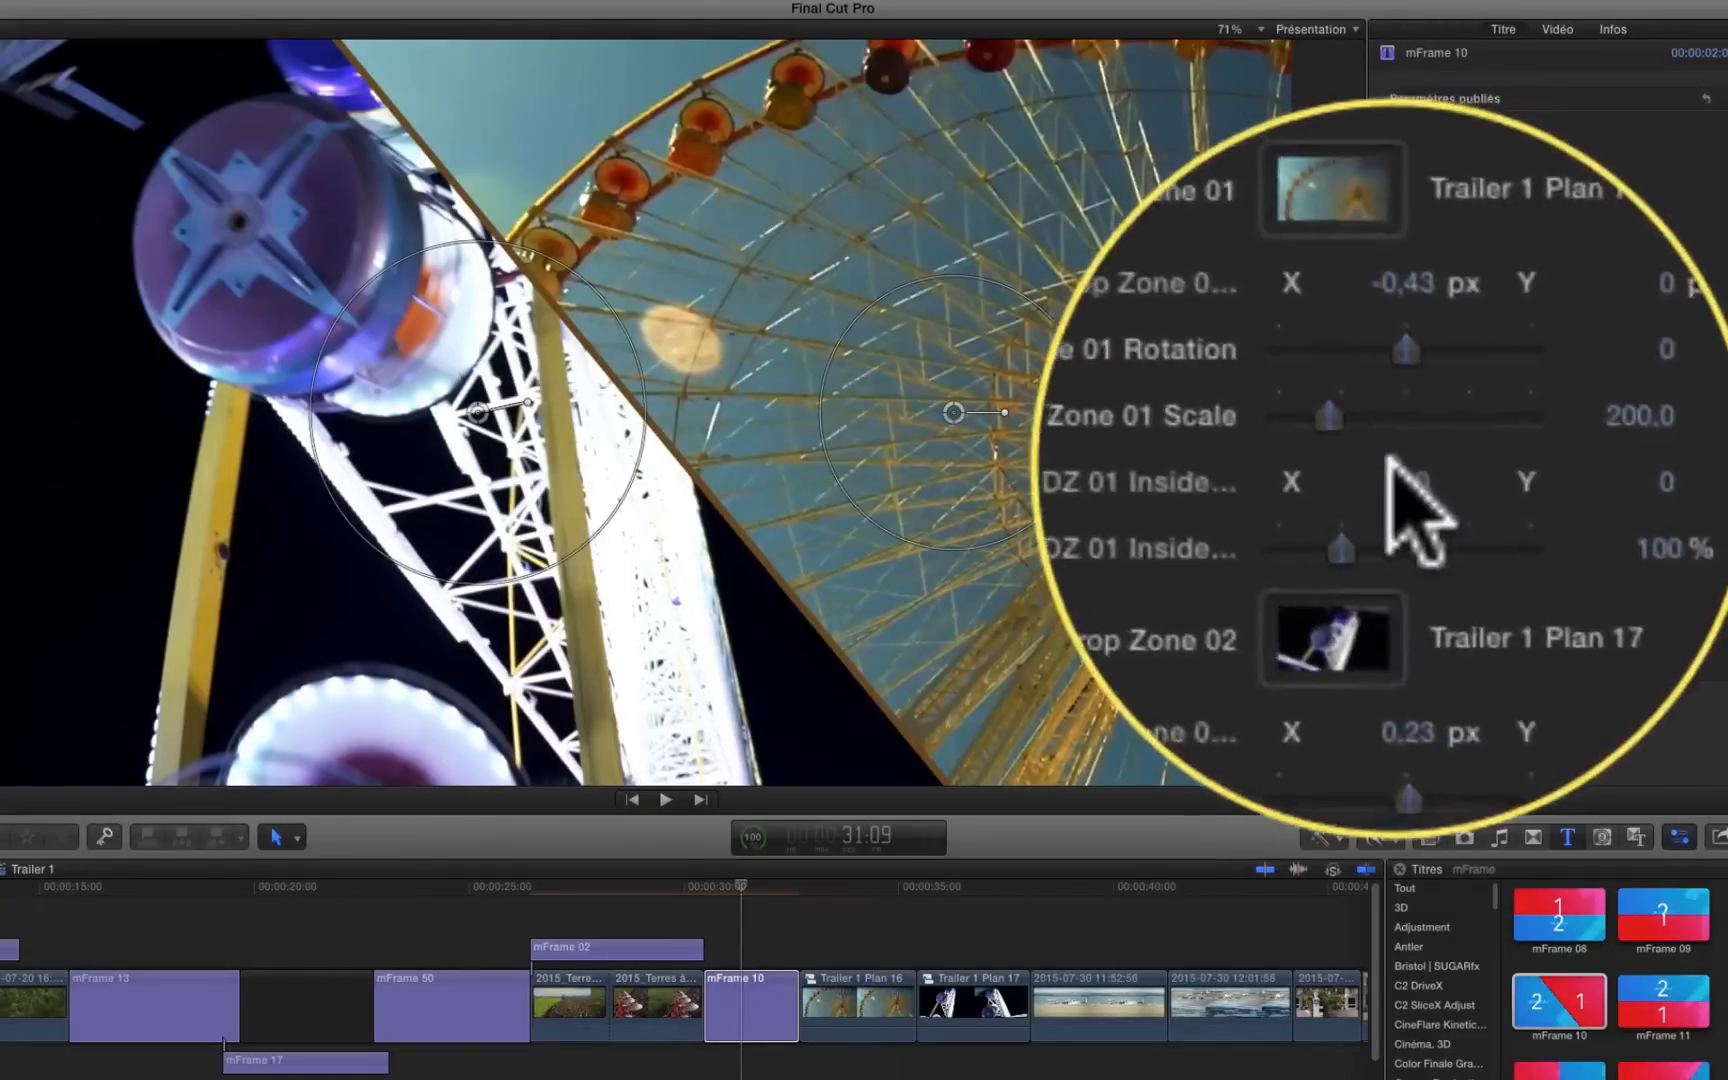
- Reframe mFrame 10's Drop Zone 01 with scale 210 and an inside position of X -21,3 and Y -2,0
mouse_move(1392, 470)
mouse_down()
mouse_move(1340, 470)
mouse_move(1382, 466)
mouse_up()
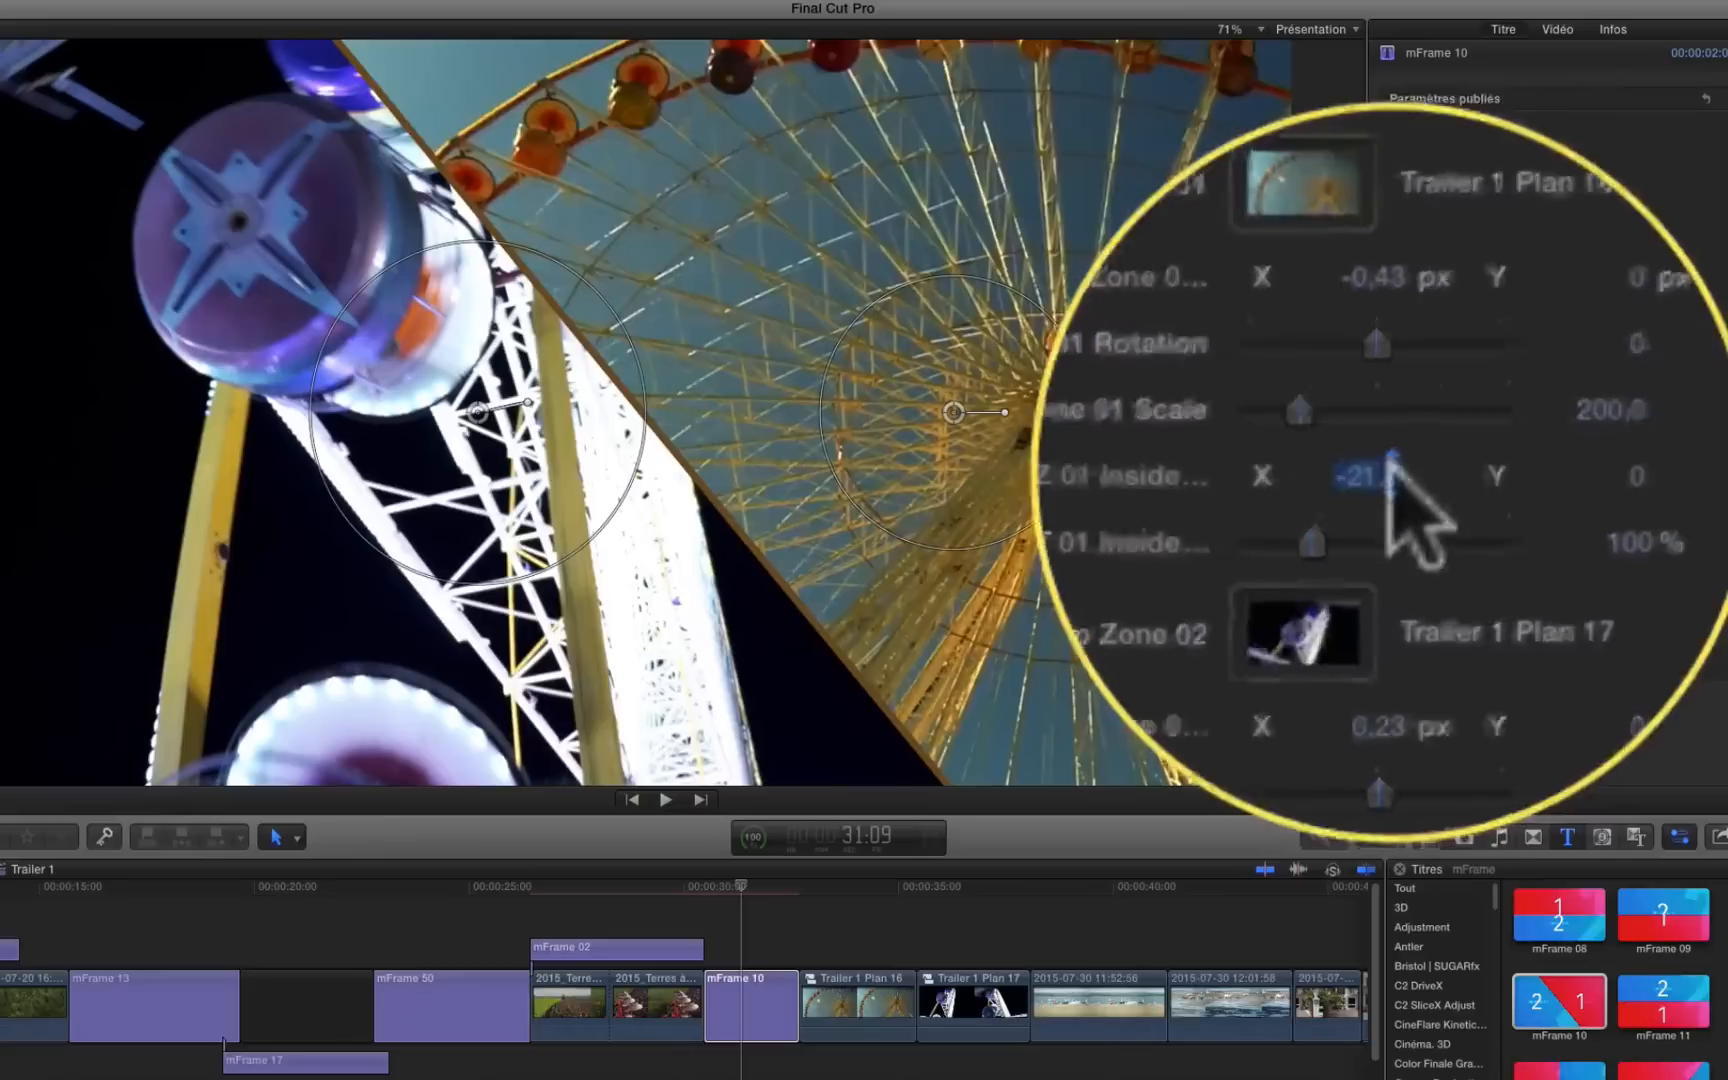
click(1495, 458)
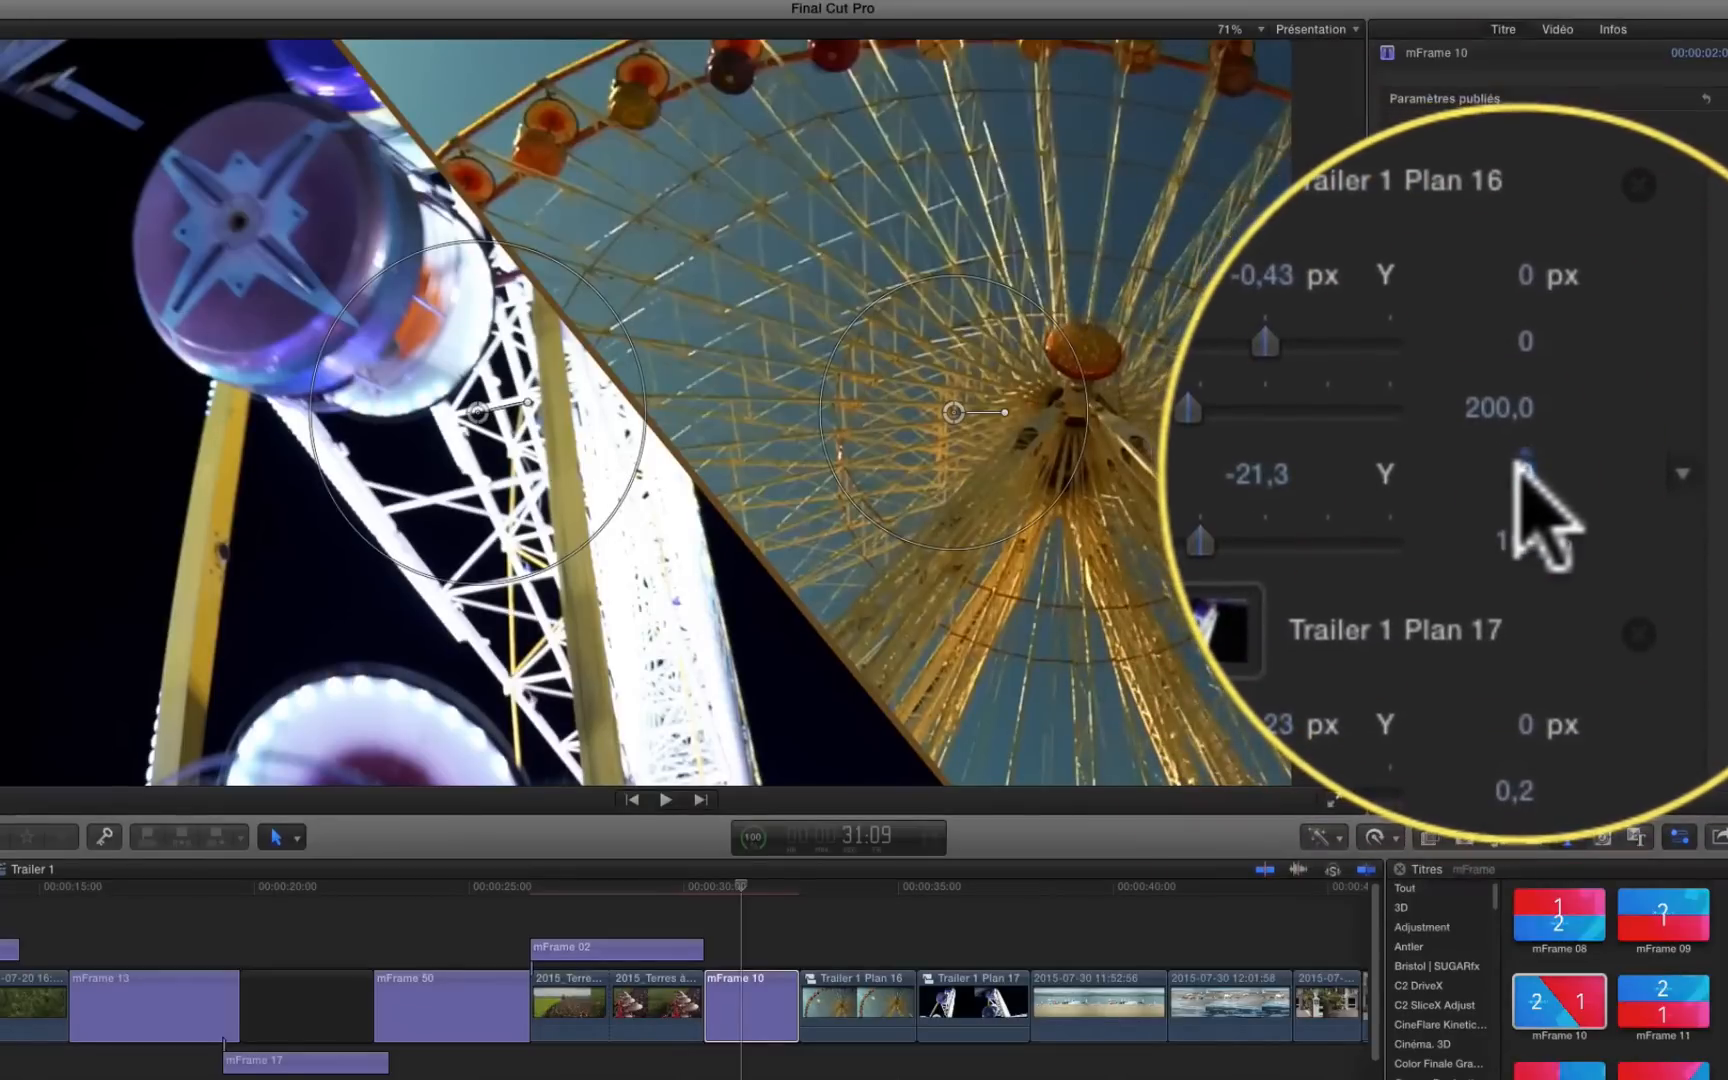
mouse_move(1516, 468)
mouse_down()
mouse_move(1516, 490)
mouse_move(1516, 436)
mouse_move(1516, 467)
mouse_up()
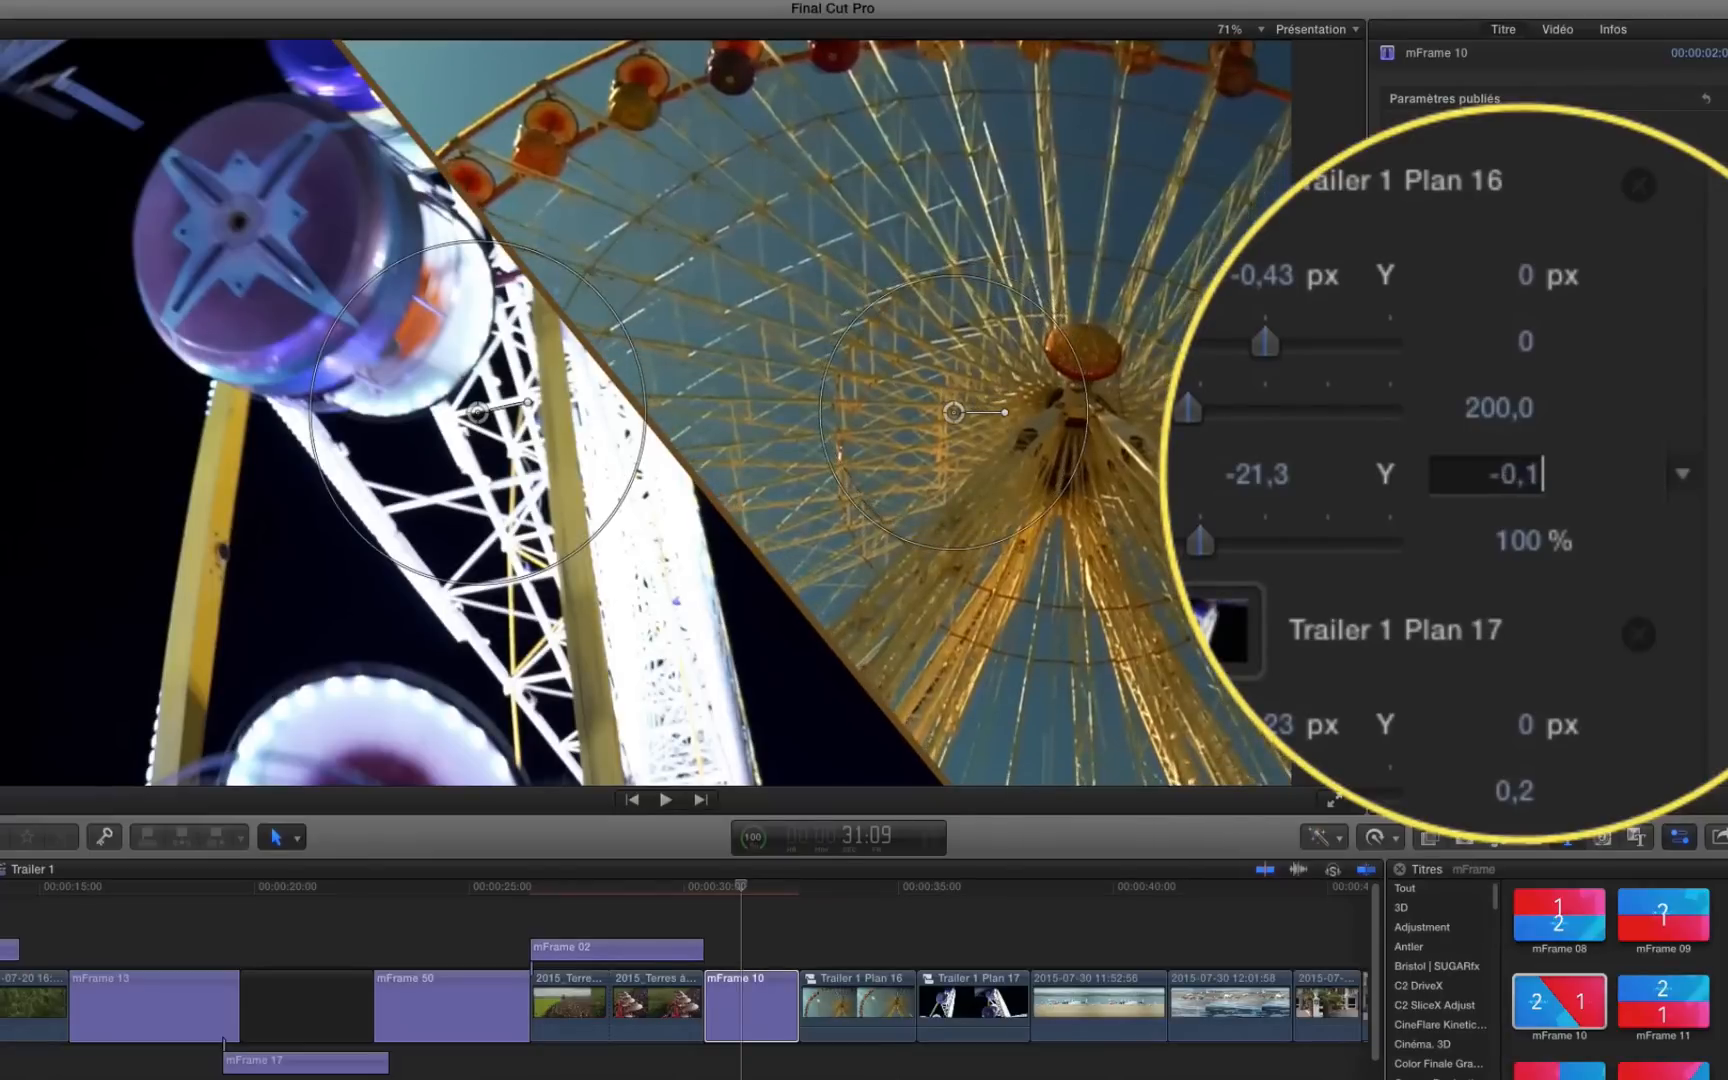
click(1524, 472)
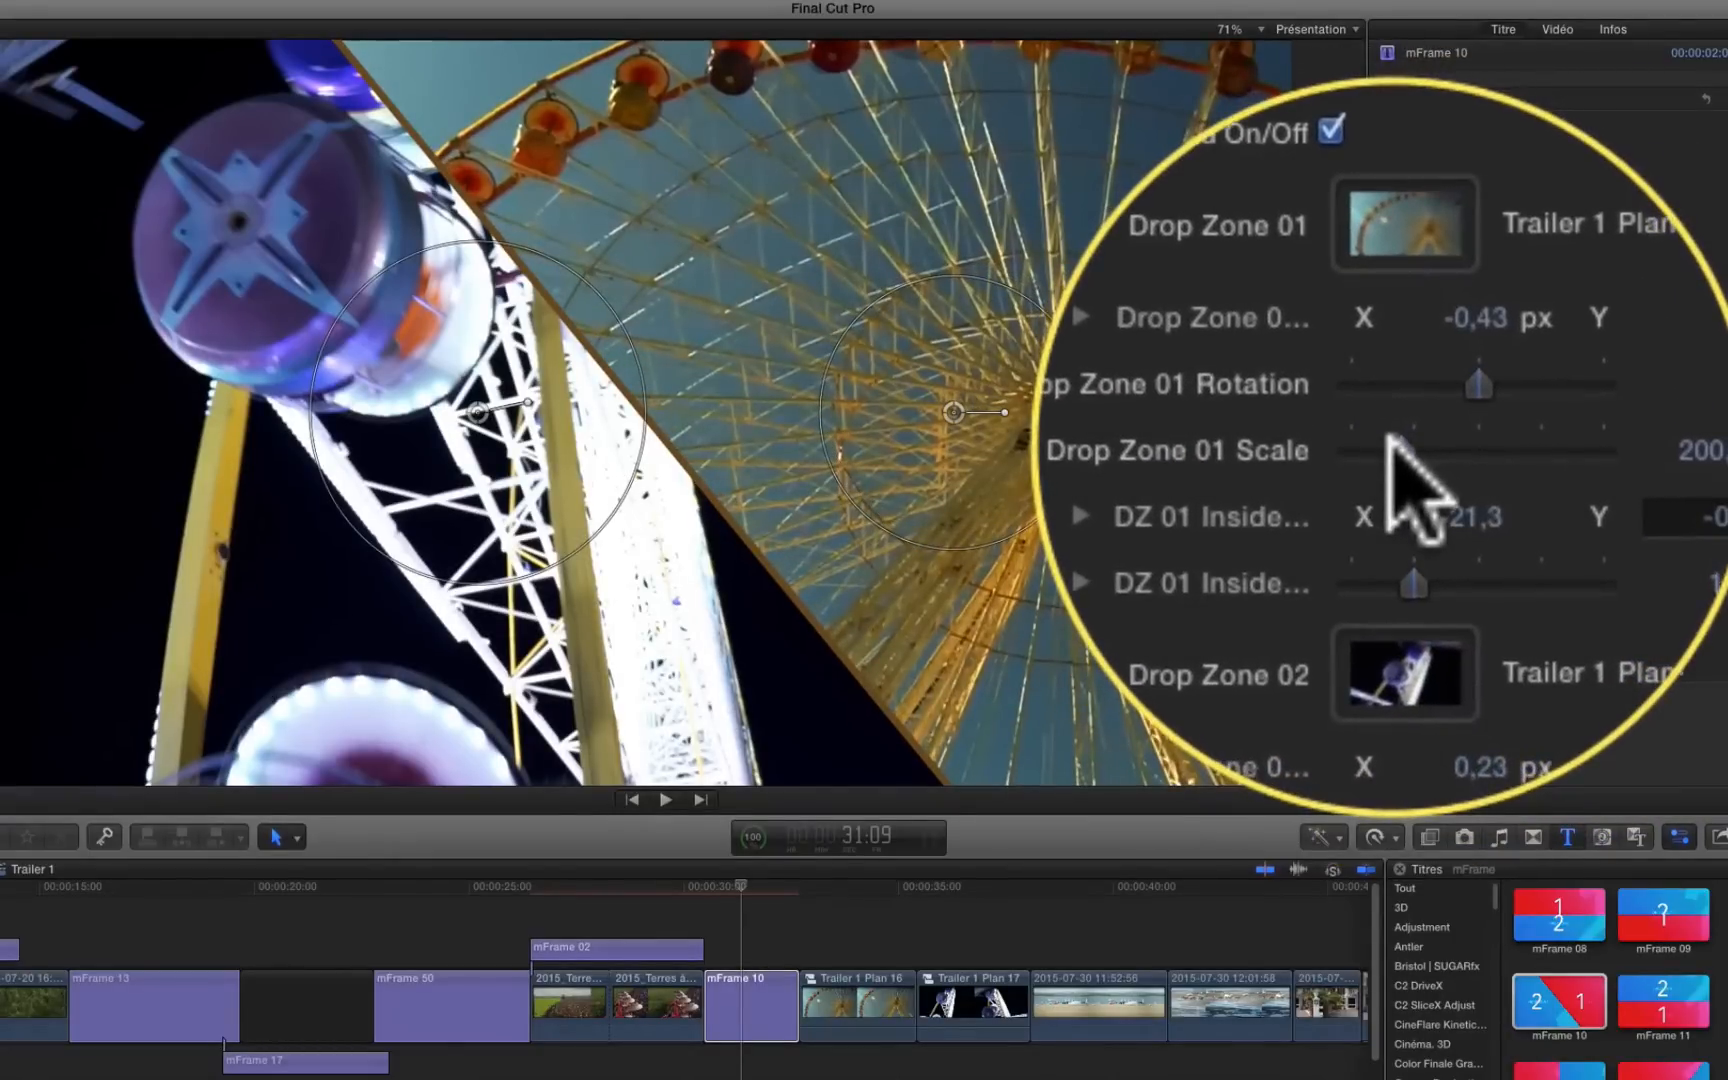
drag(1390, 438, 1392, 440)
click(1522, 480)
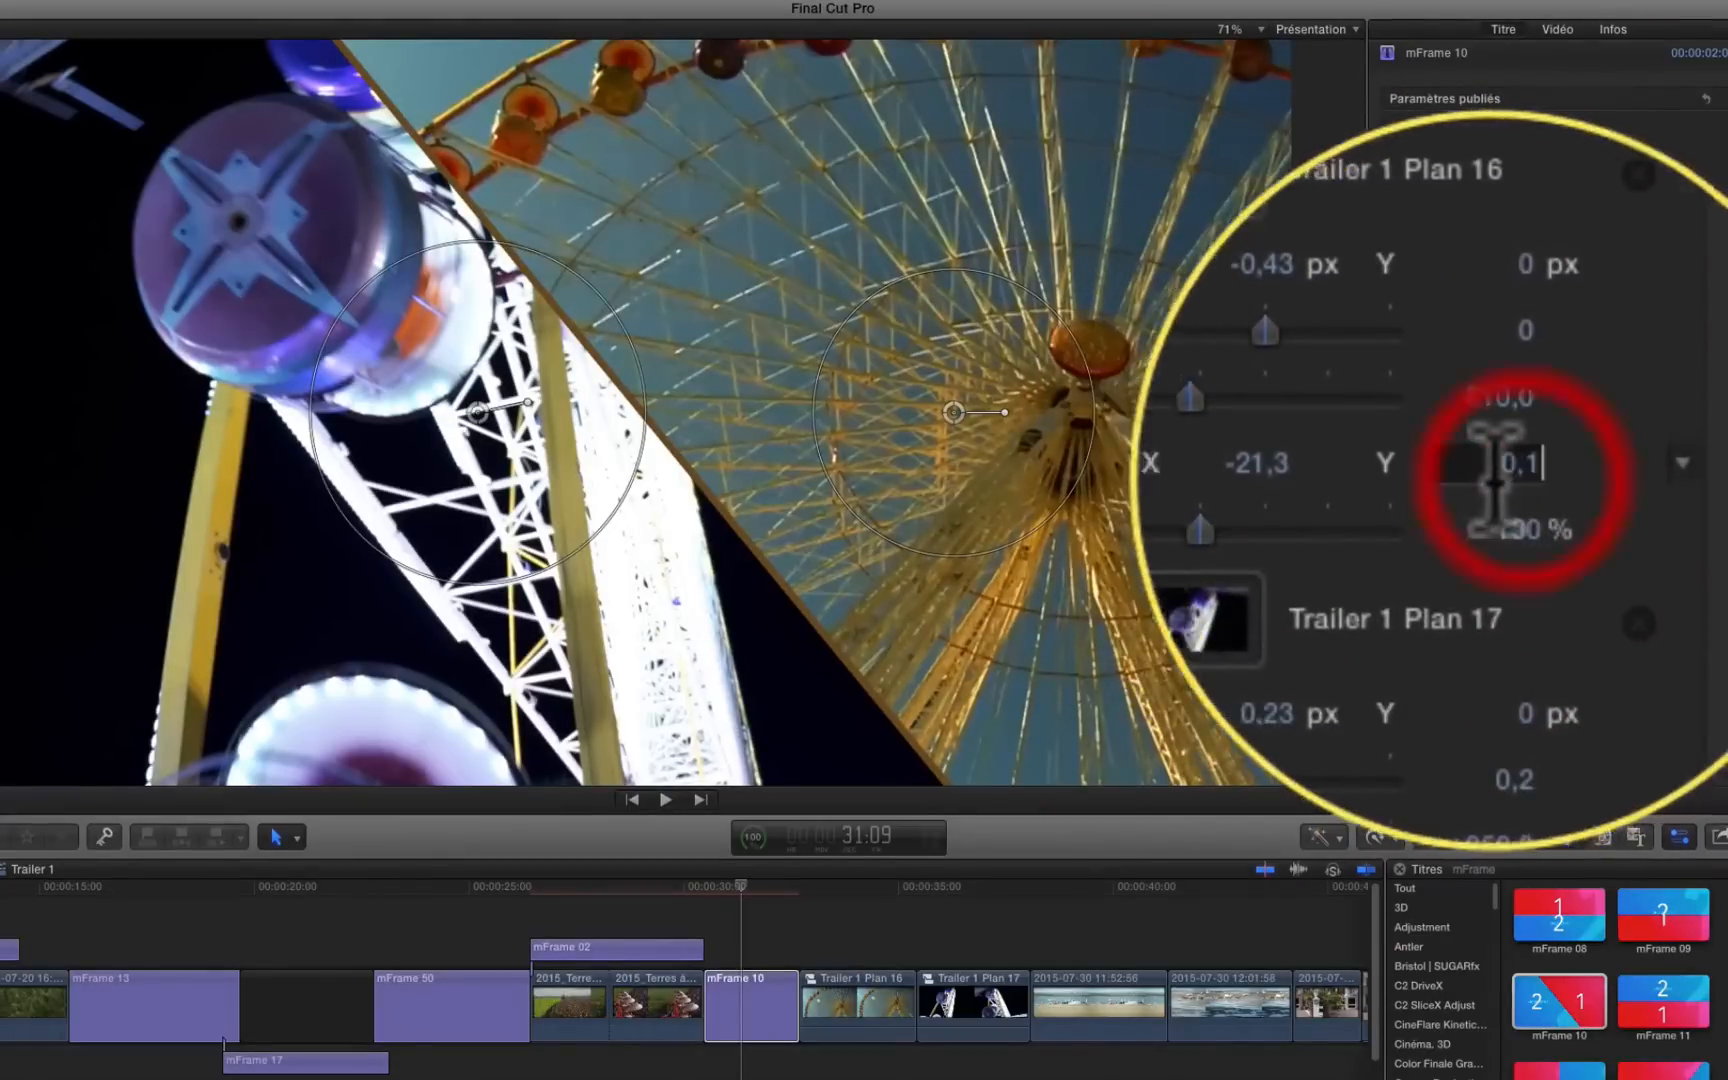
scroll(1497, 476, down, 5)
scroll(1543, 470, down, 8)
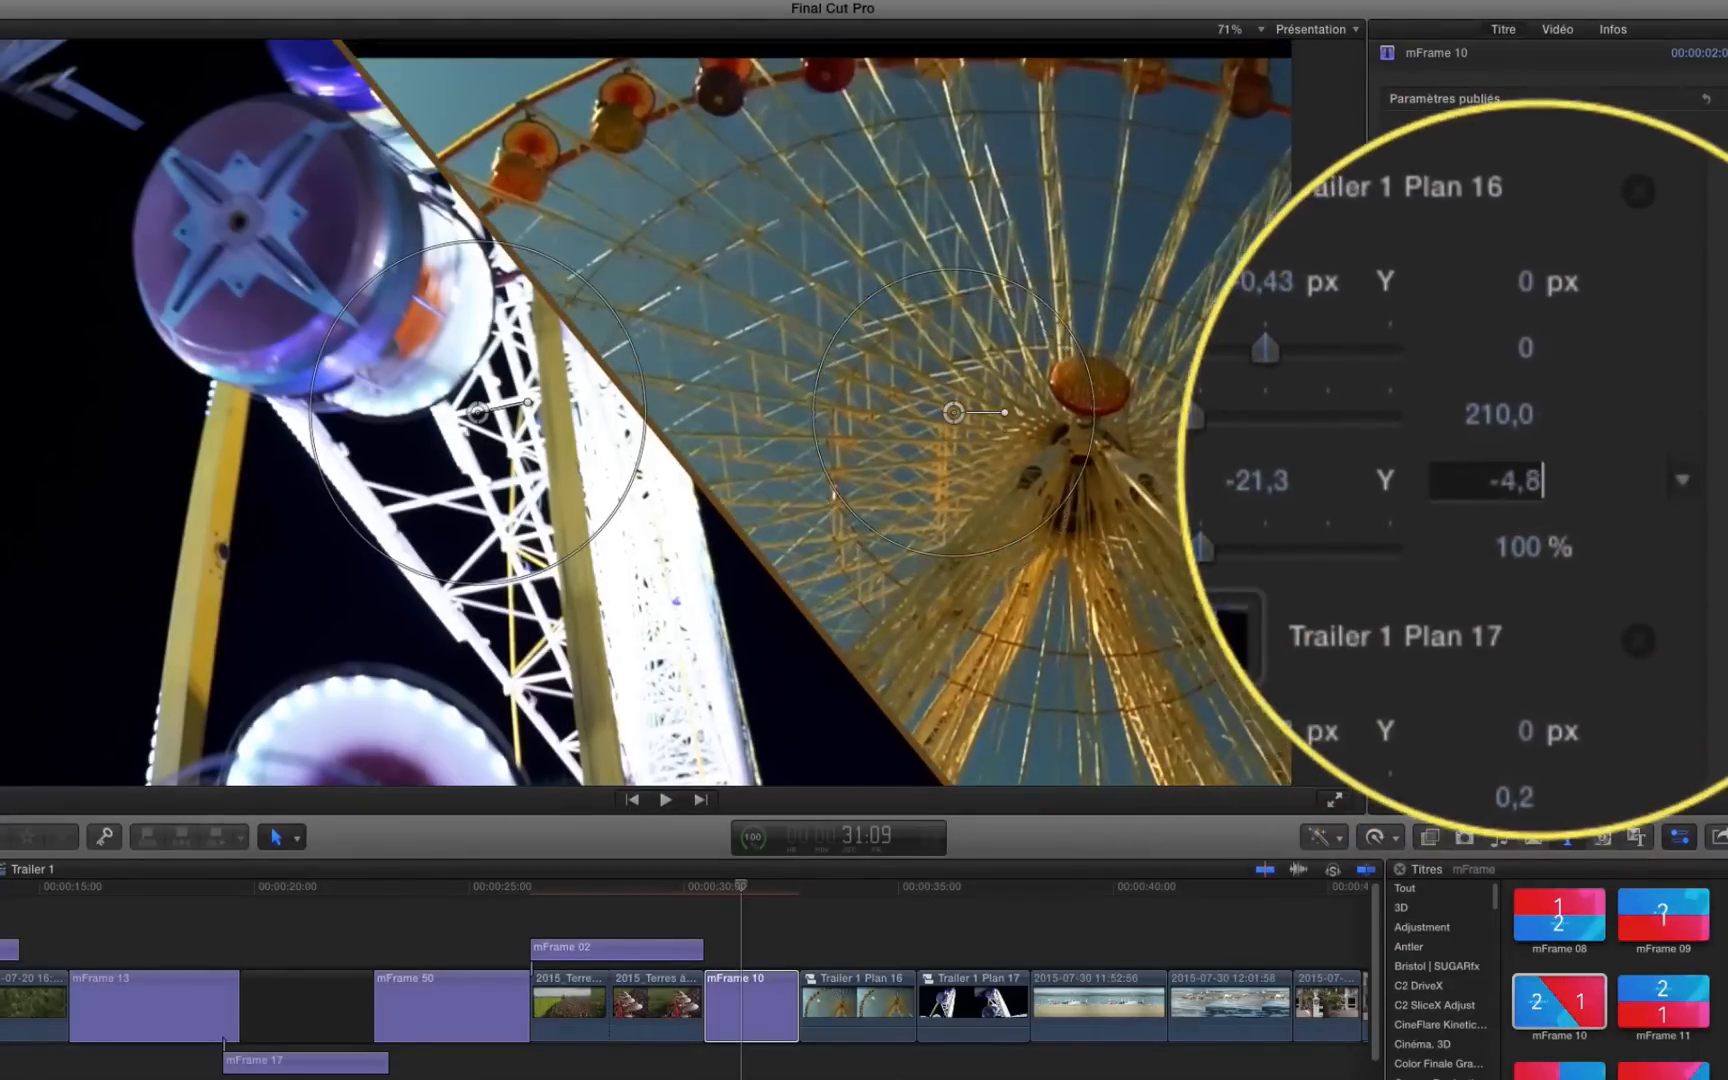
scroll(1655, 474, up, 7)
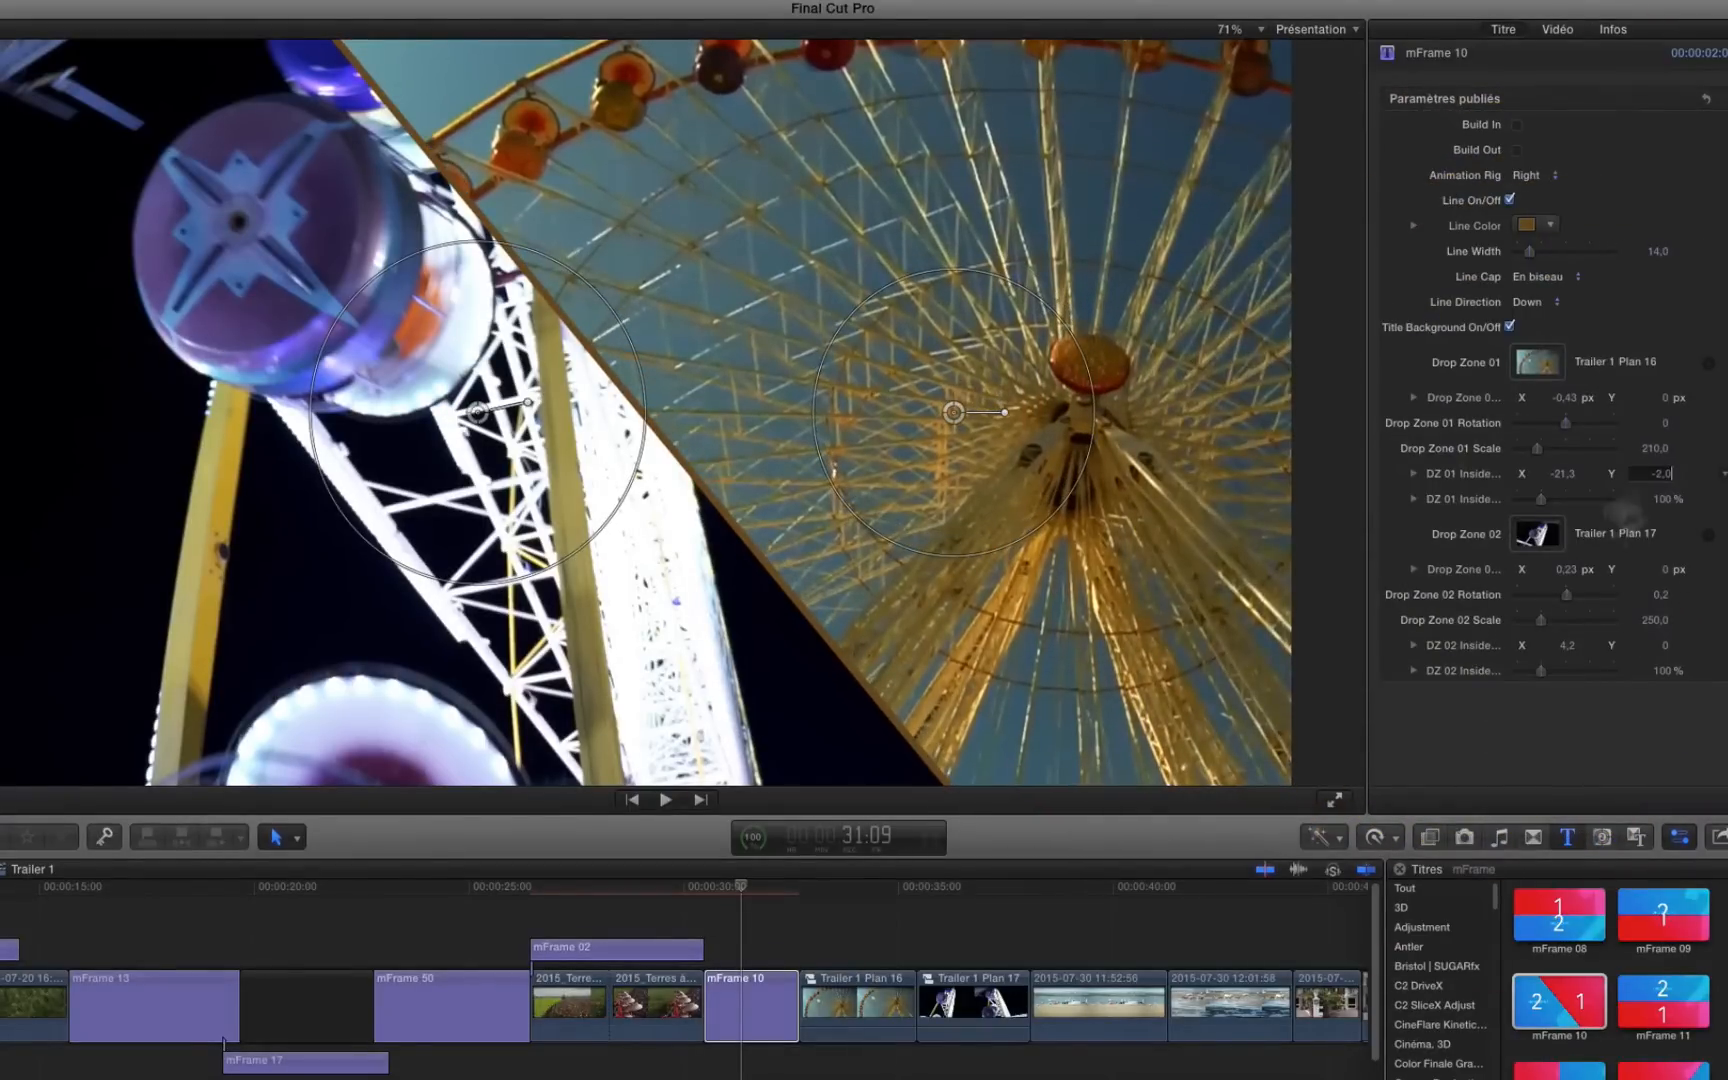
key(Return)
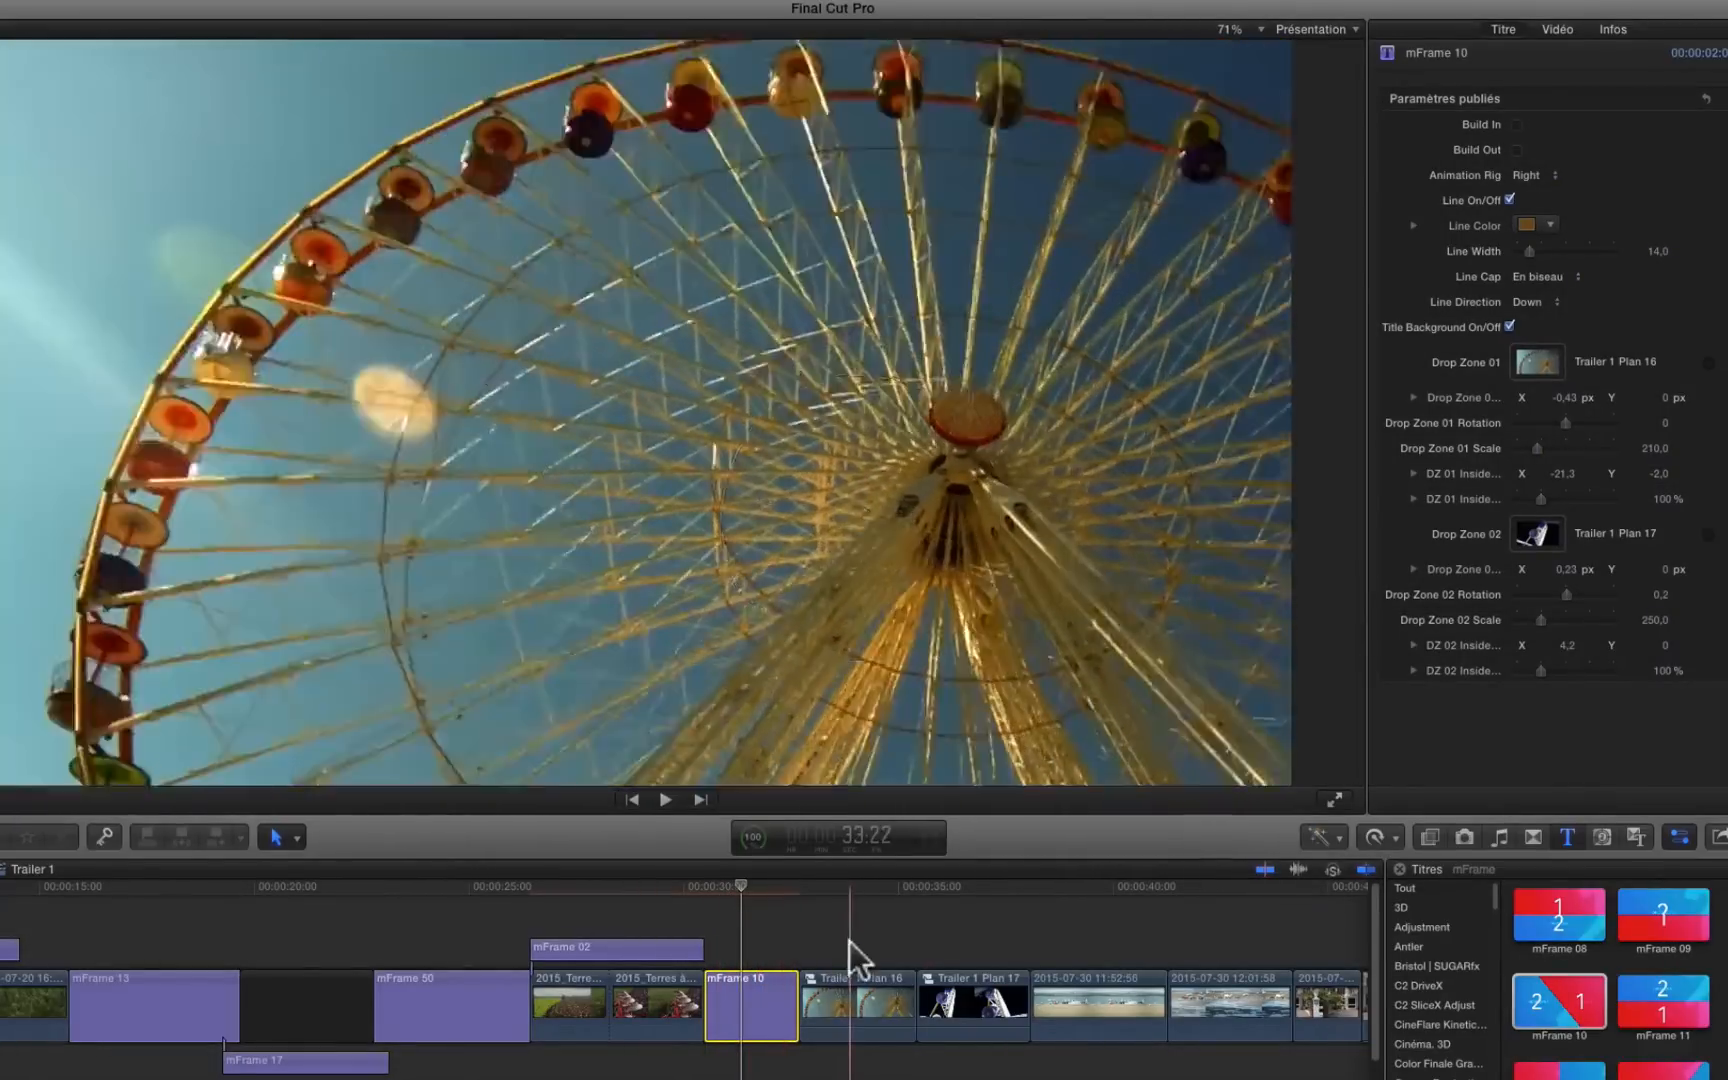
- Delete the Trailer 1 Plan 16 and Trailer 1 Plan 17 clips that follow mFrame 10 in the timeline
drag(849, 941, 964, 1045)
key(Delete)
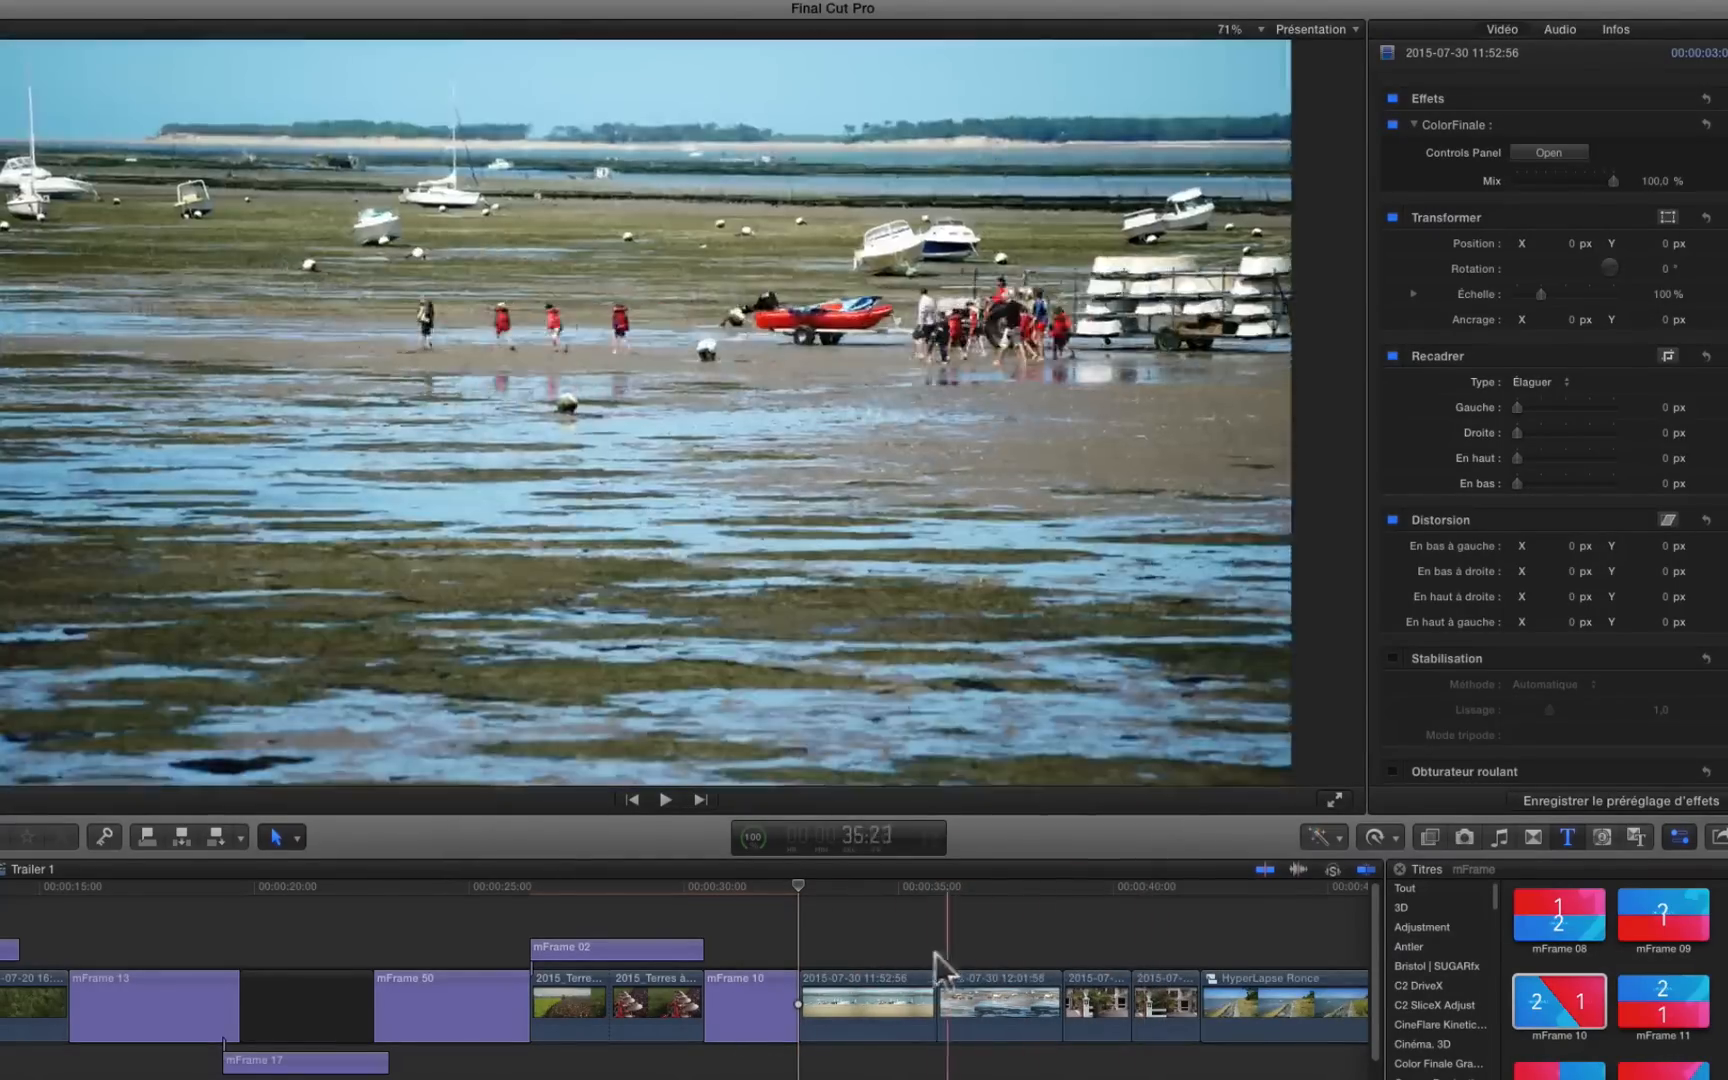
click(894, 995)
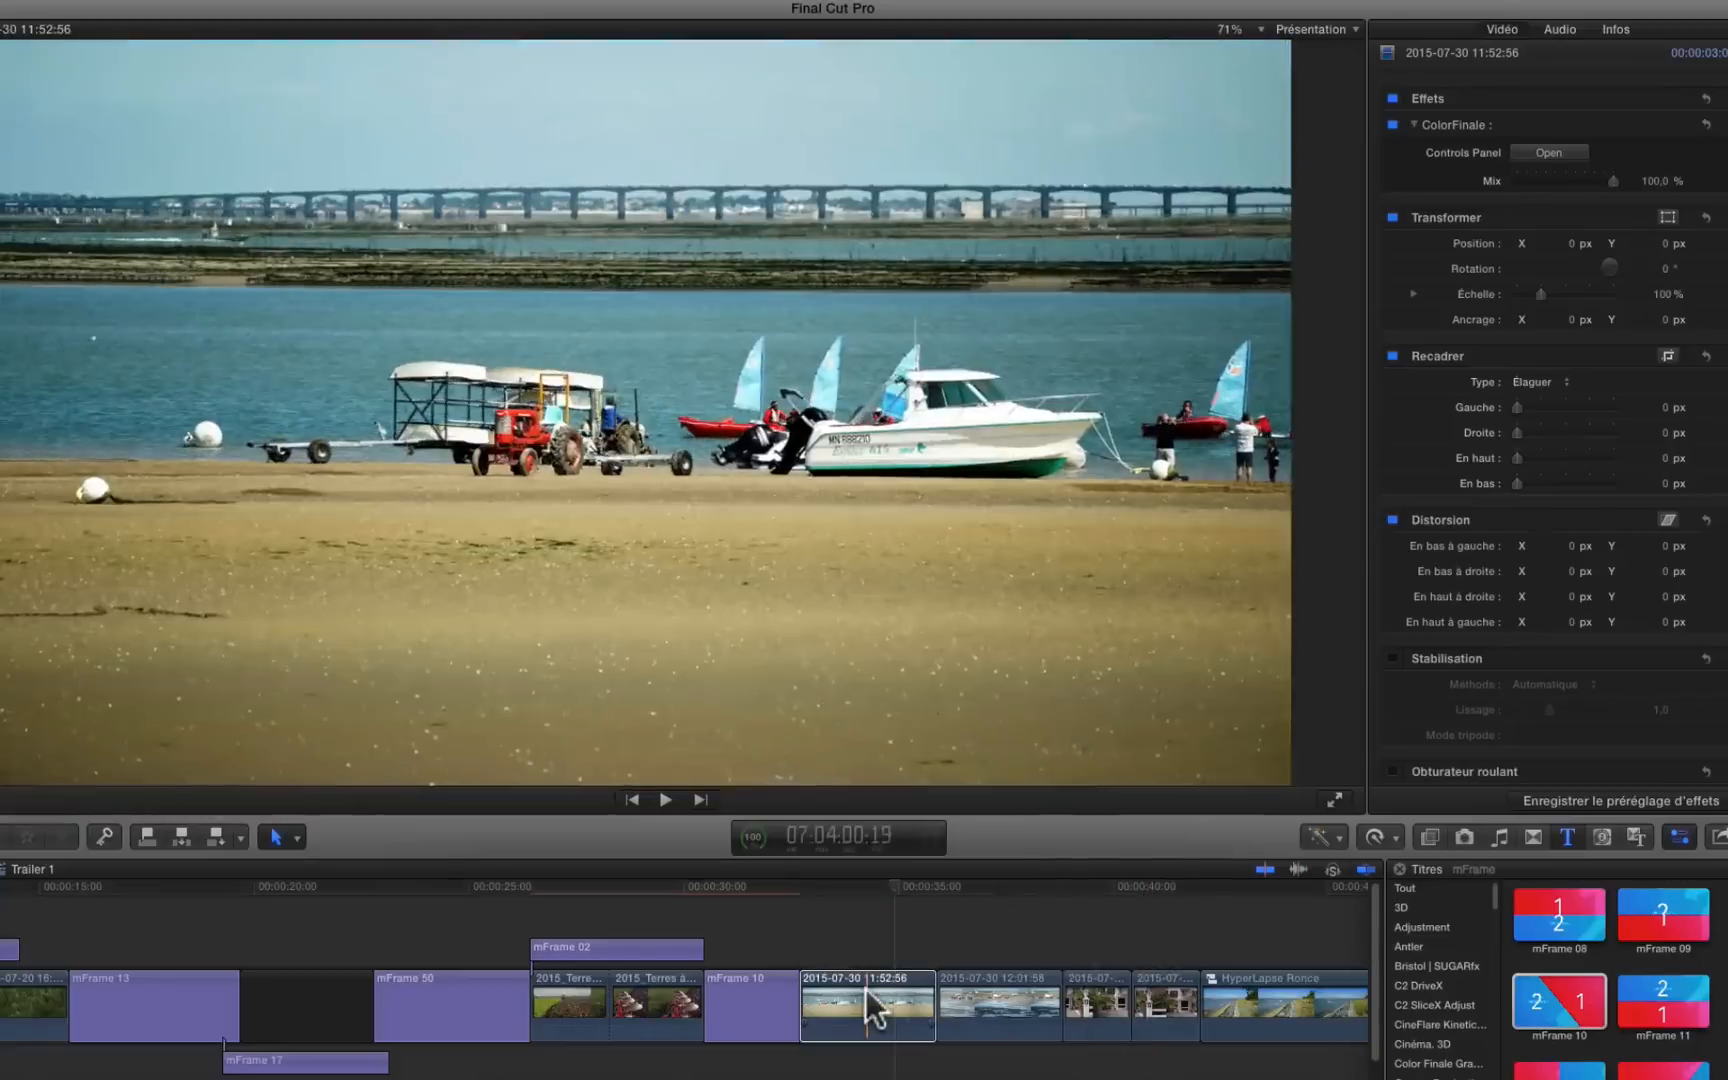
right_click(865, 990)
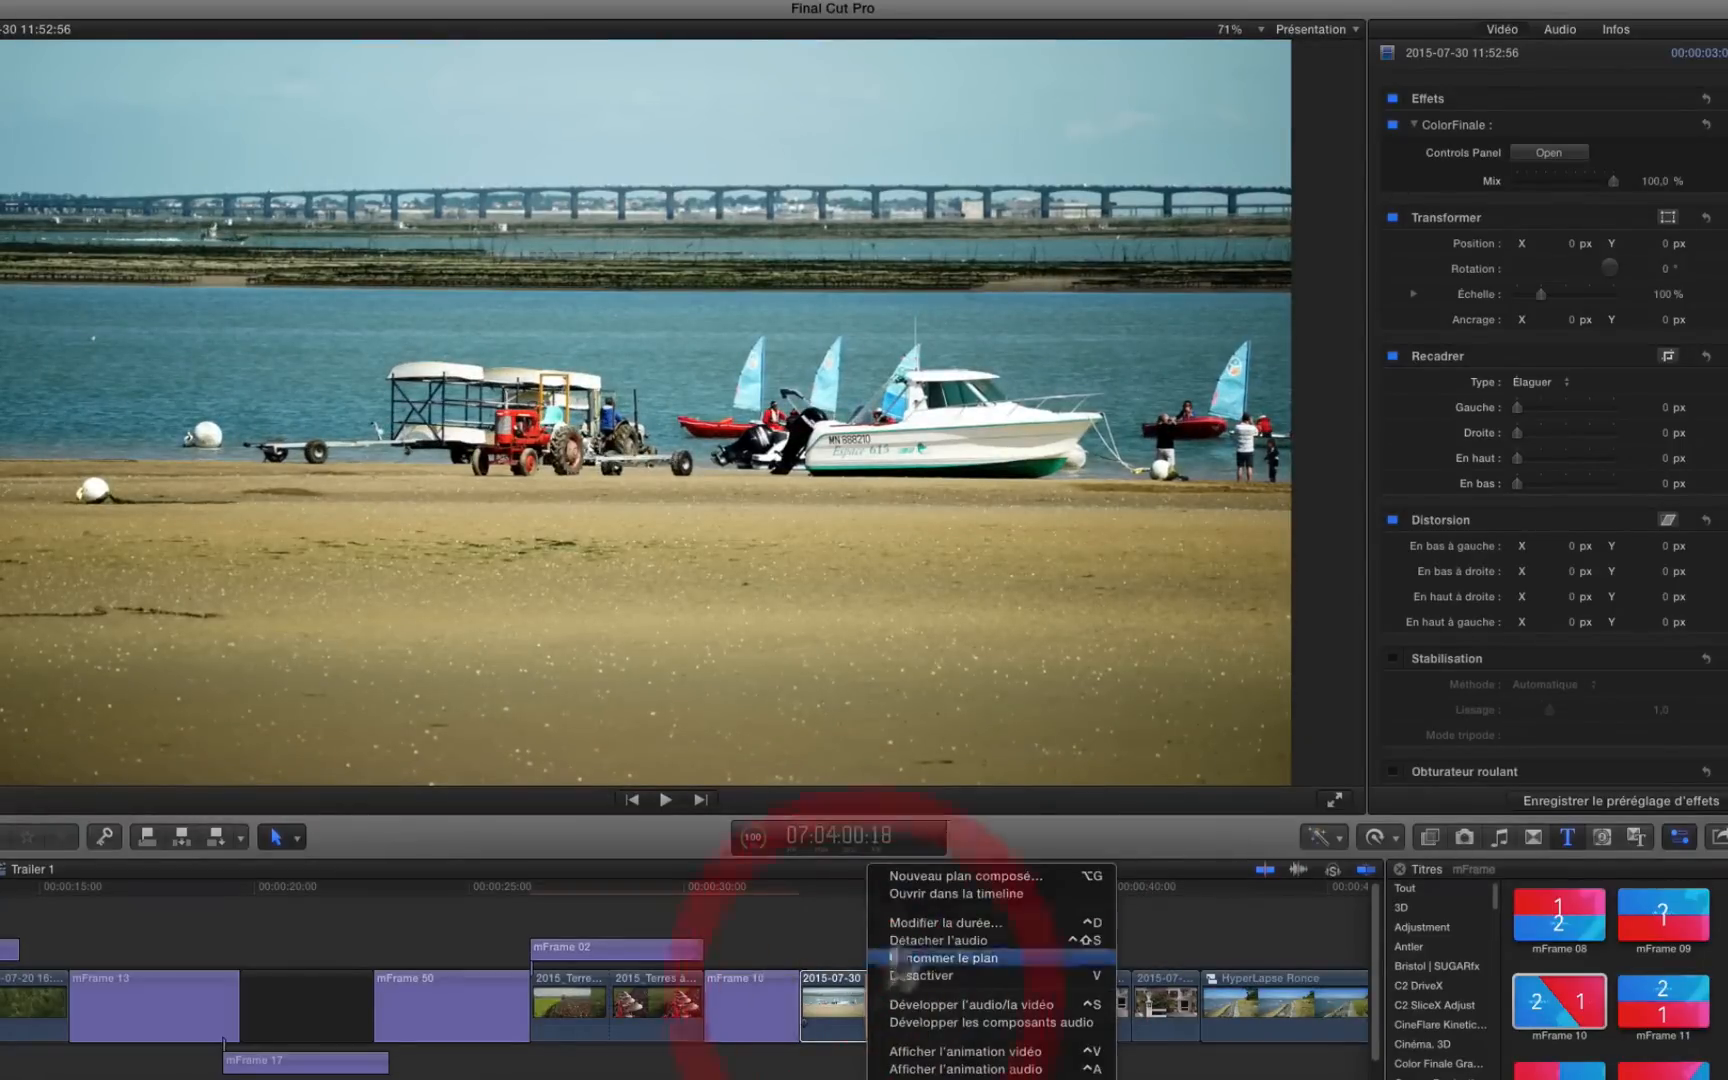
click(930, 879)
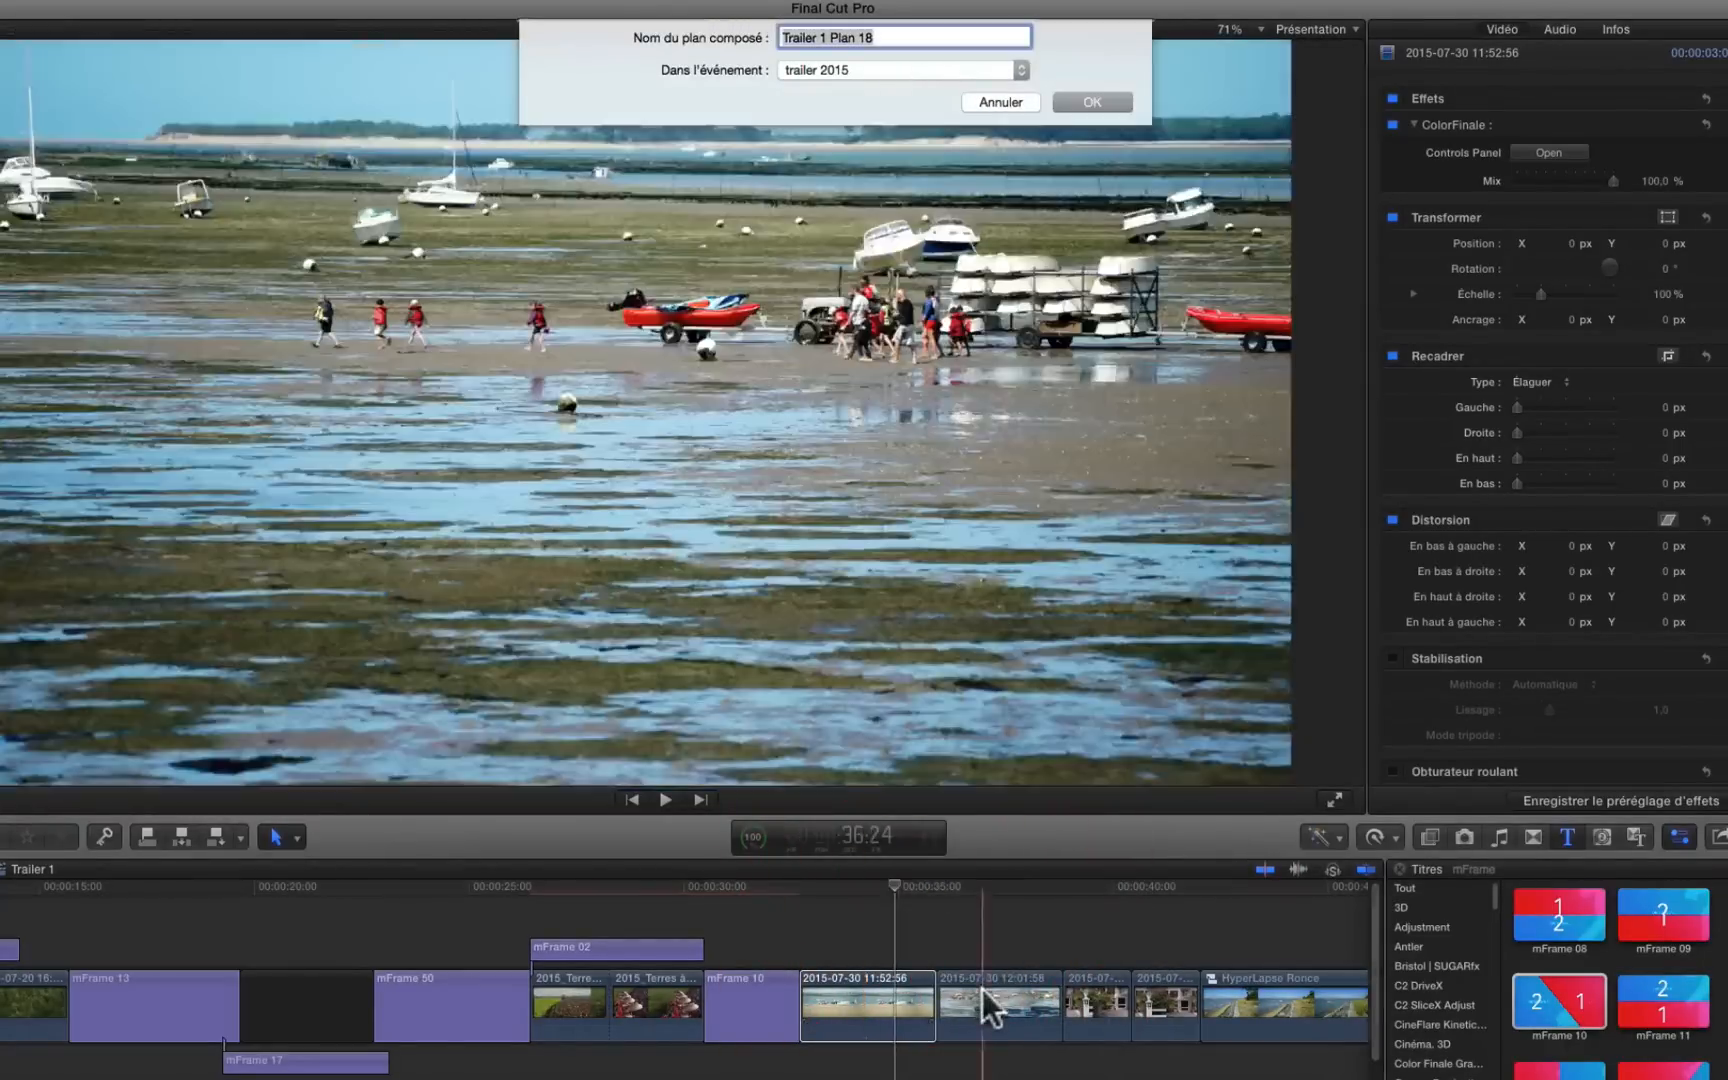
key(Return)
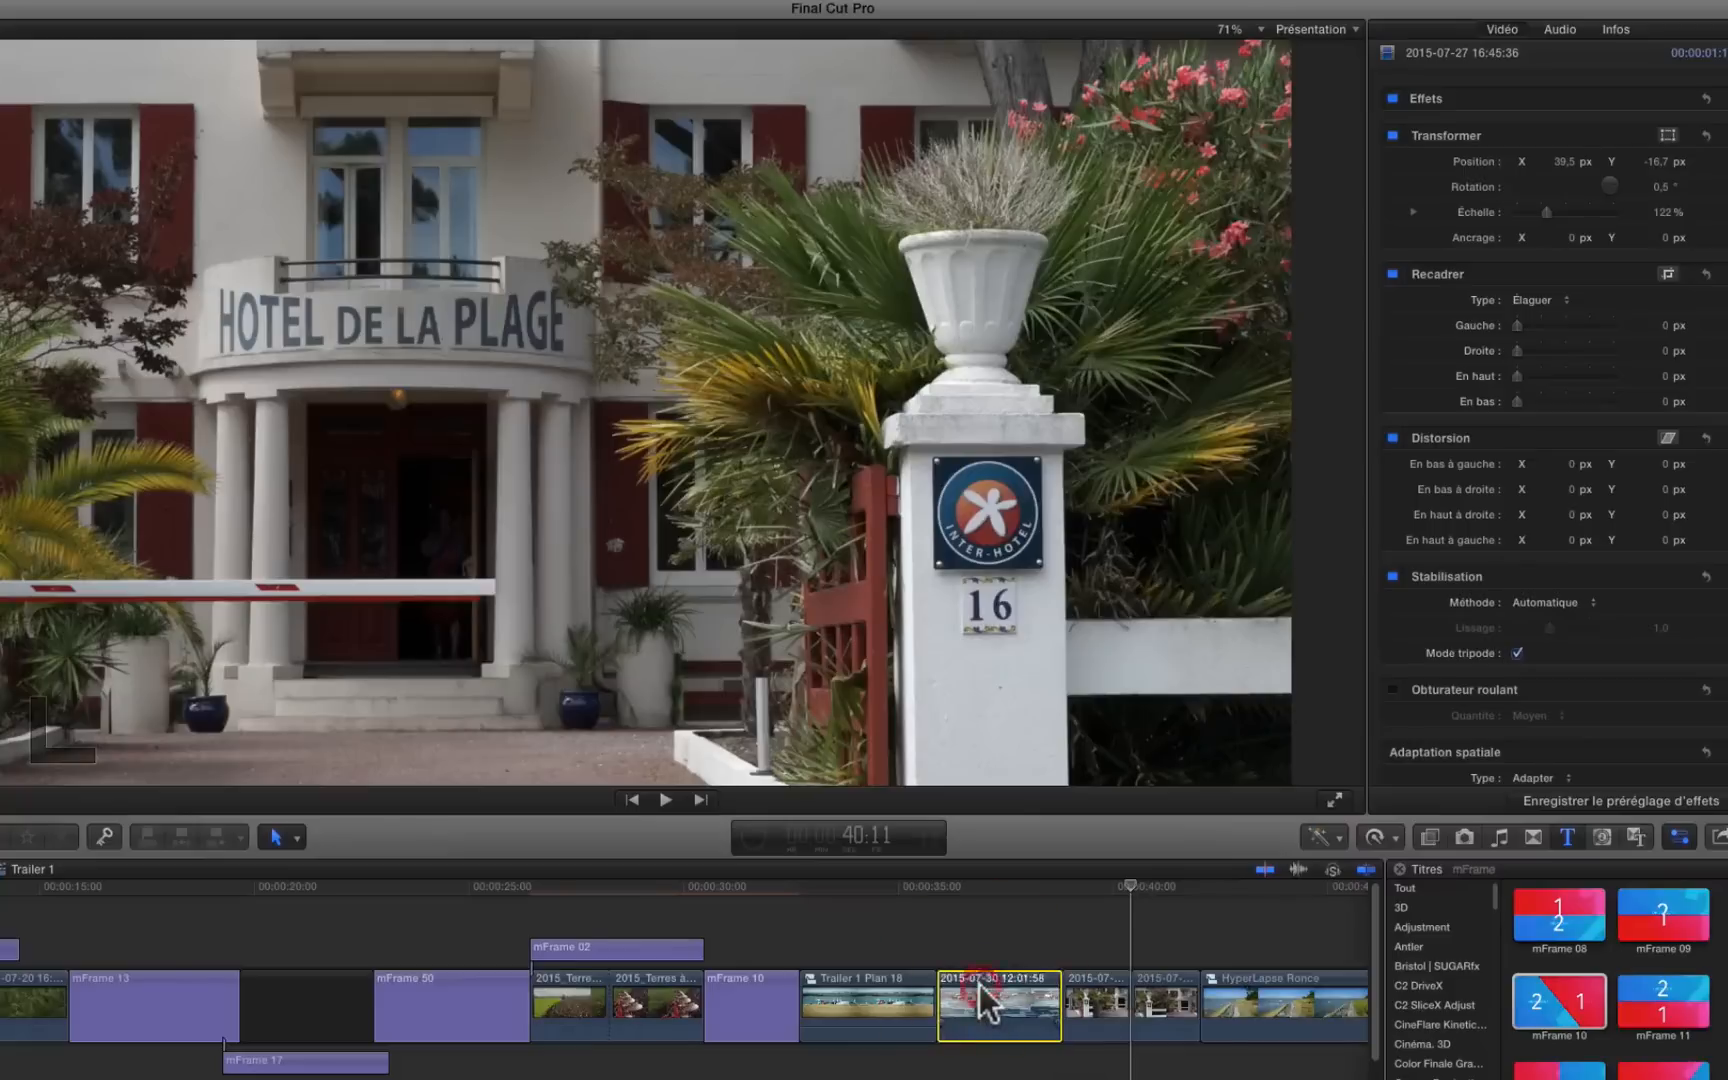
right_click(979, 984)
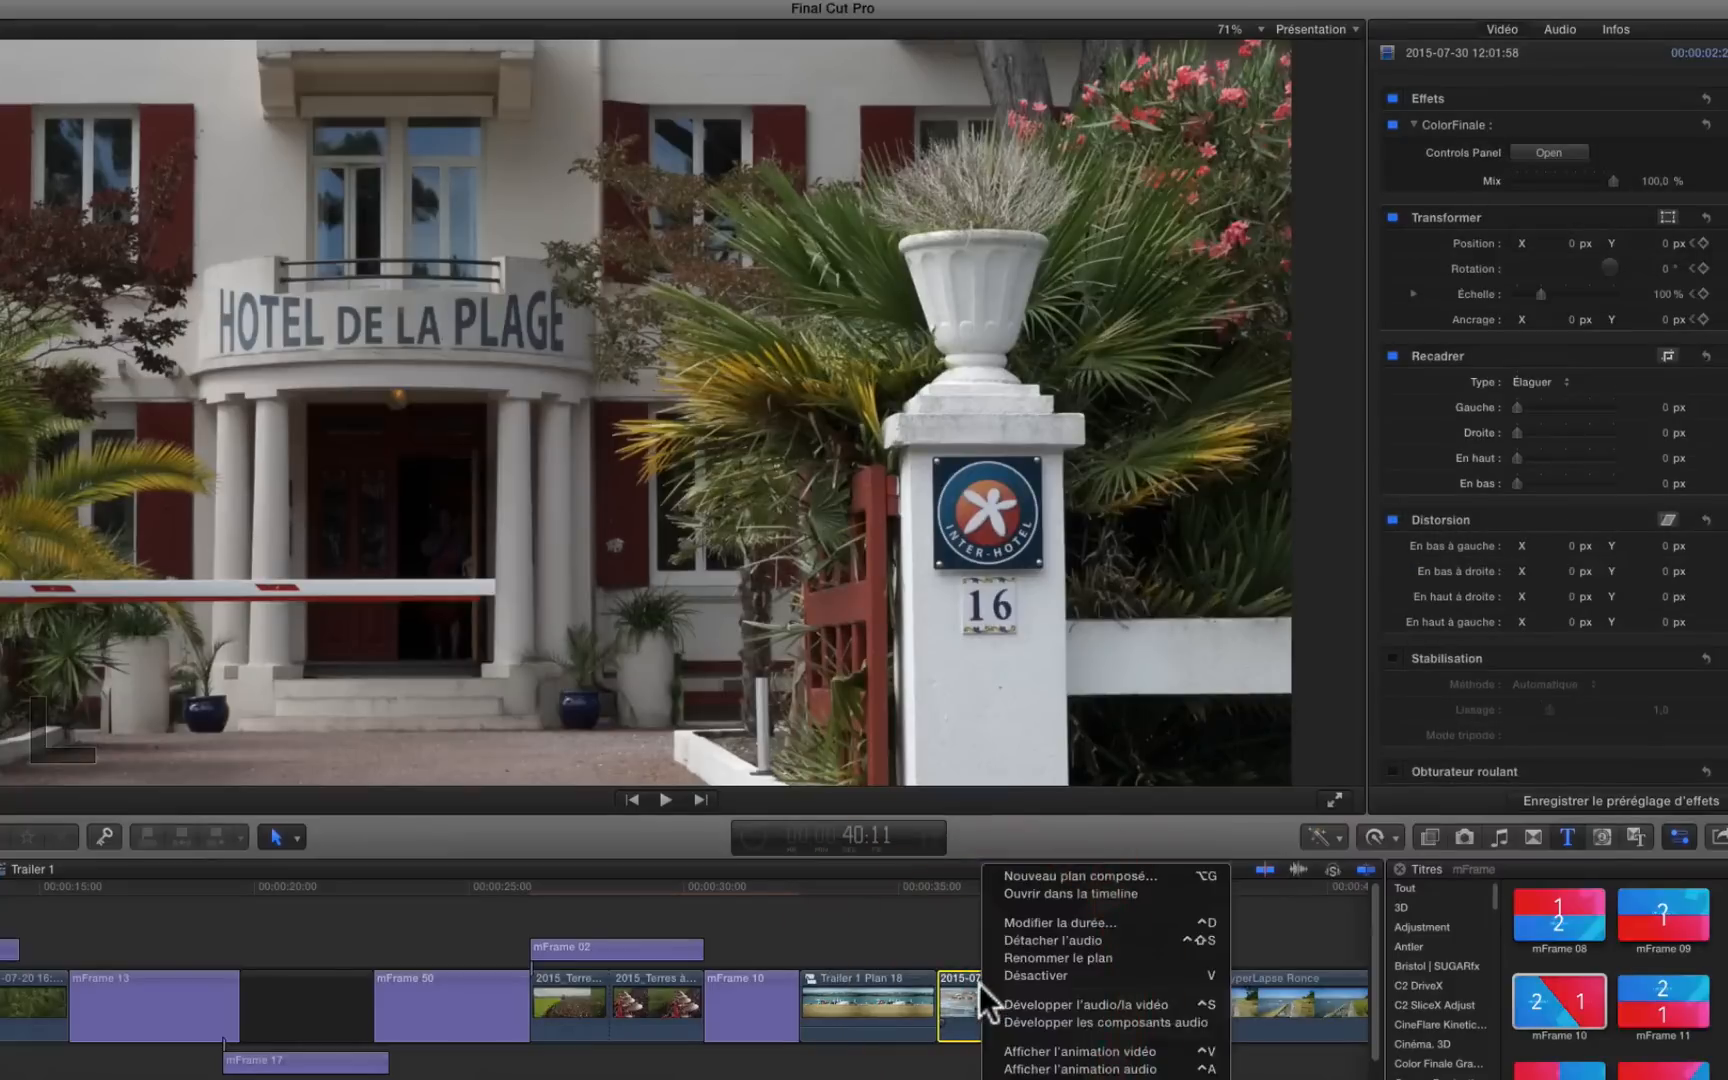
click(1075, 877)
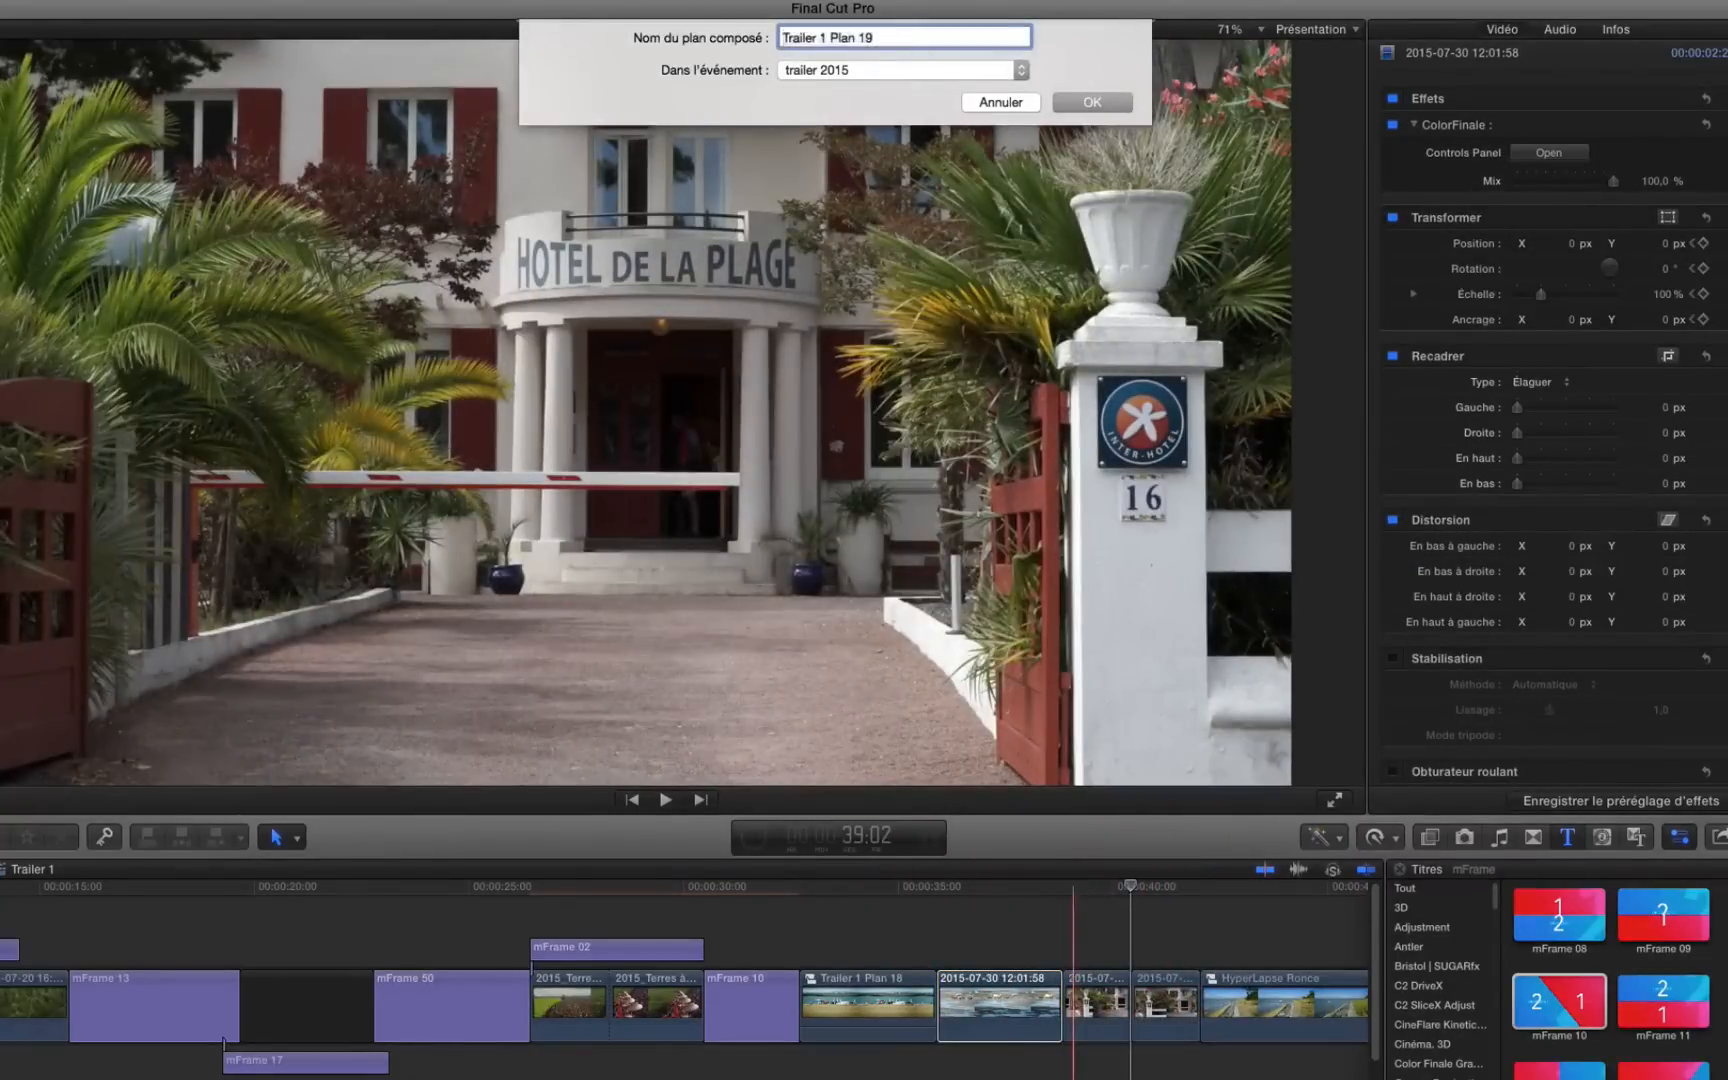
key(Return)
- Combine the two hotel clips after Trailer 1 Plan 19 into one compound clip named Trailer 1 Plan 20
drag(1073, 956, 1160, 1020)
right_click(1157, 1012)
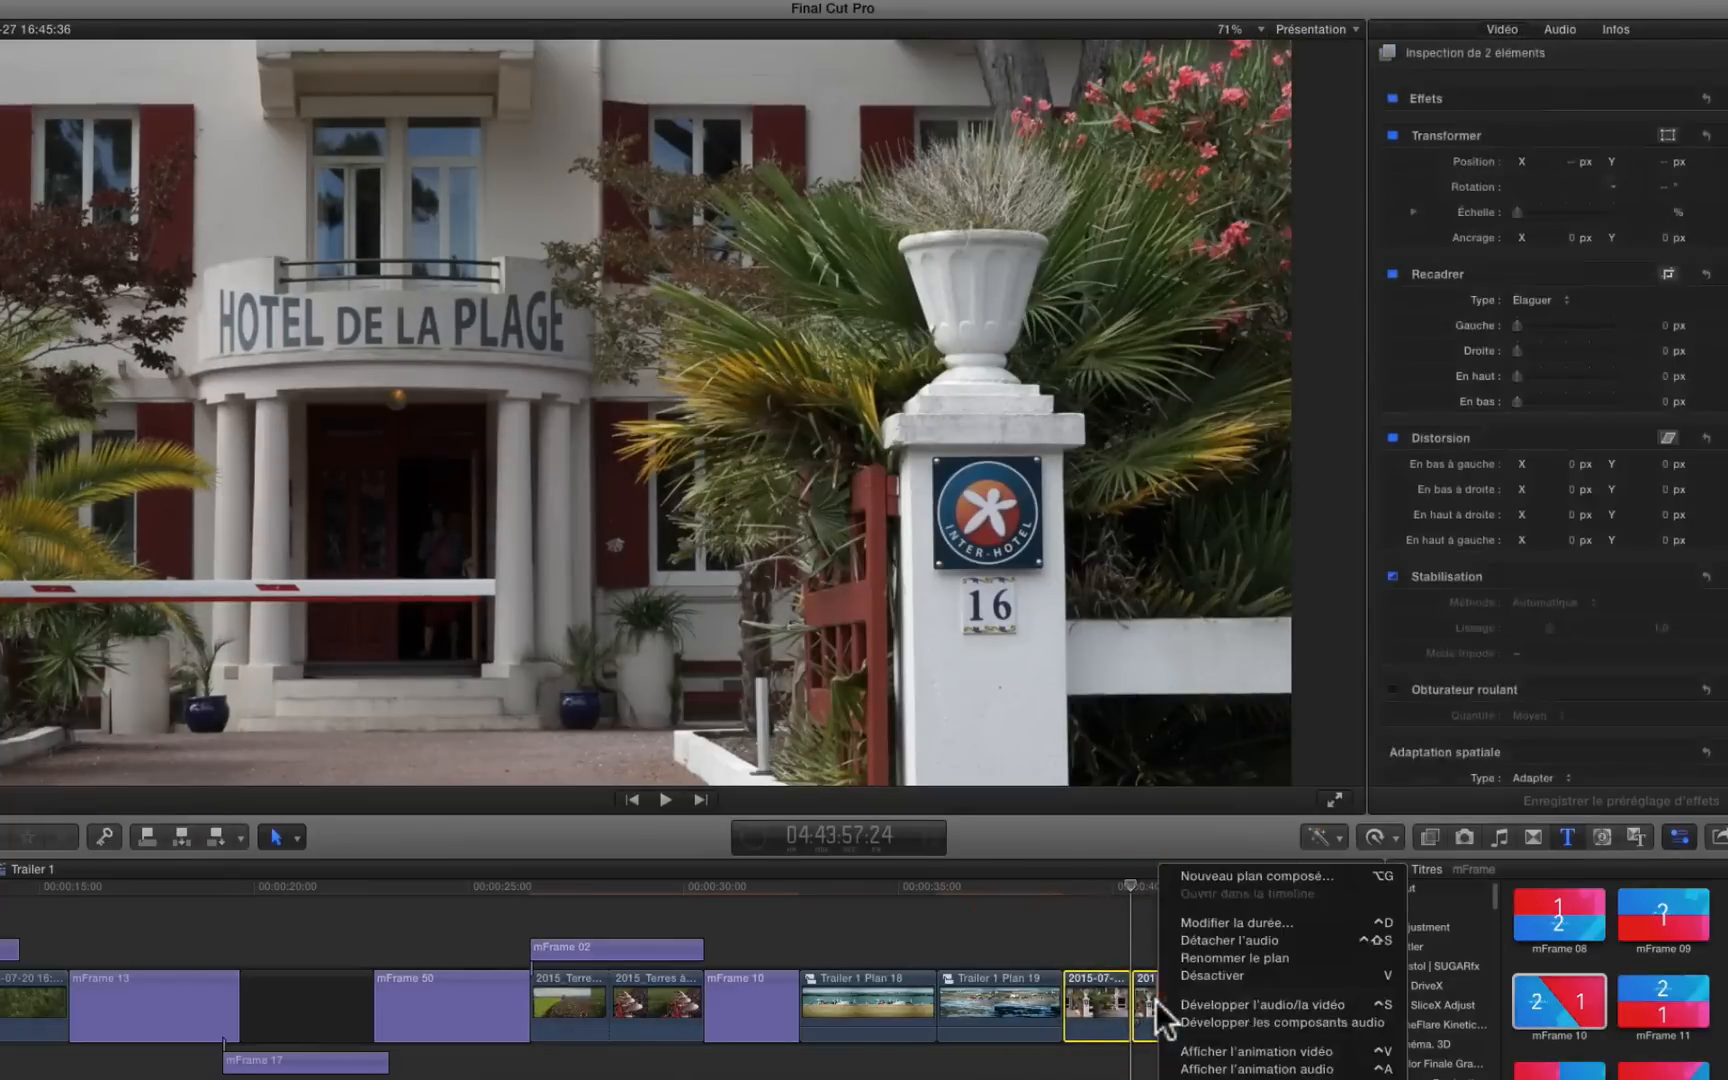
click(1222, 870)
key(Return)
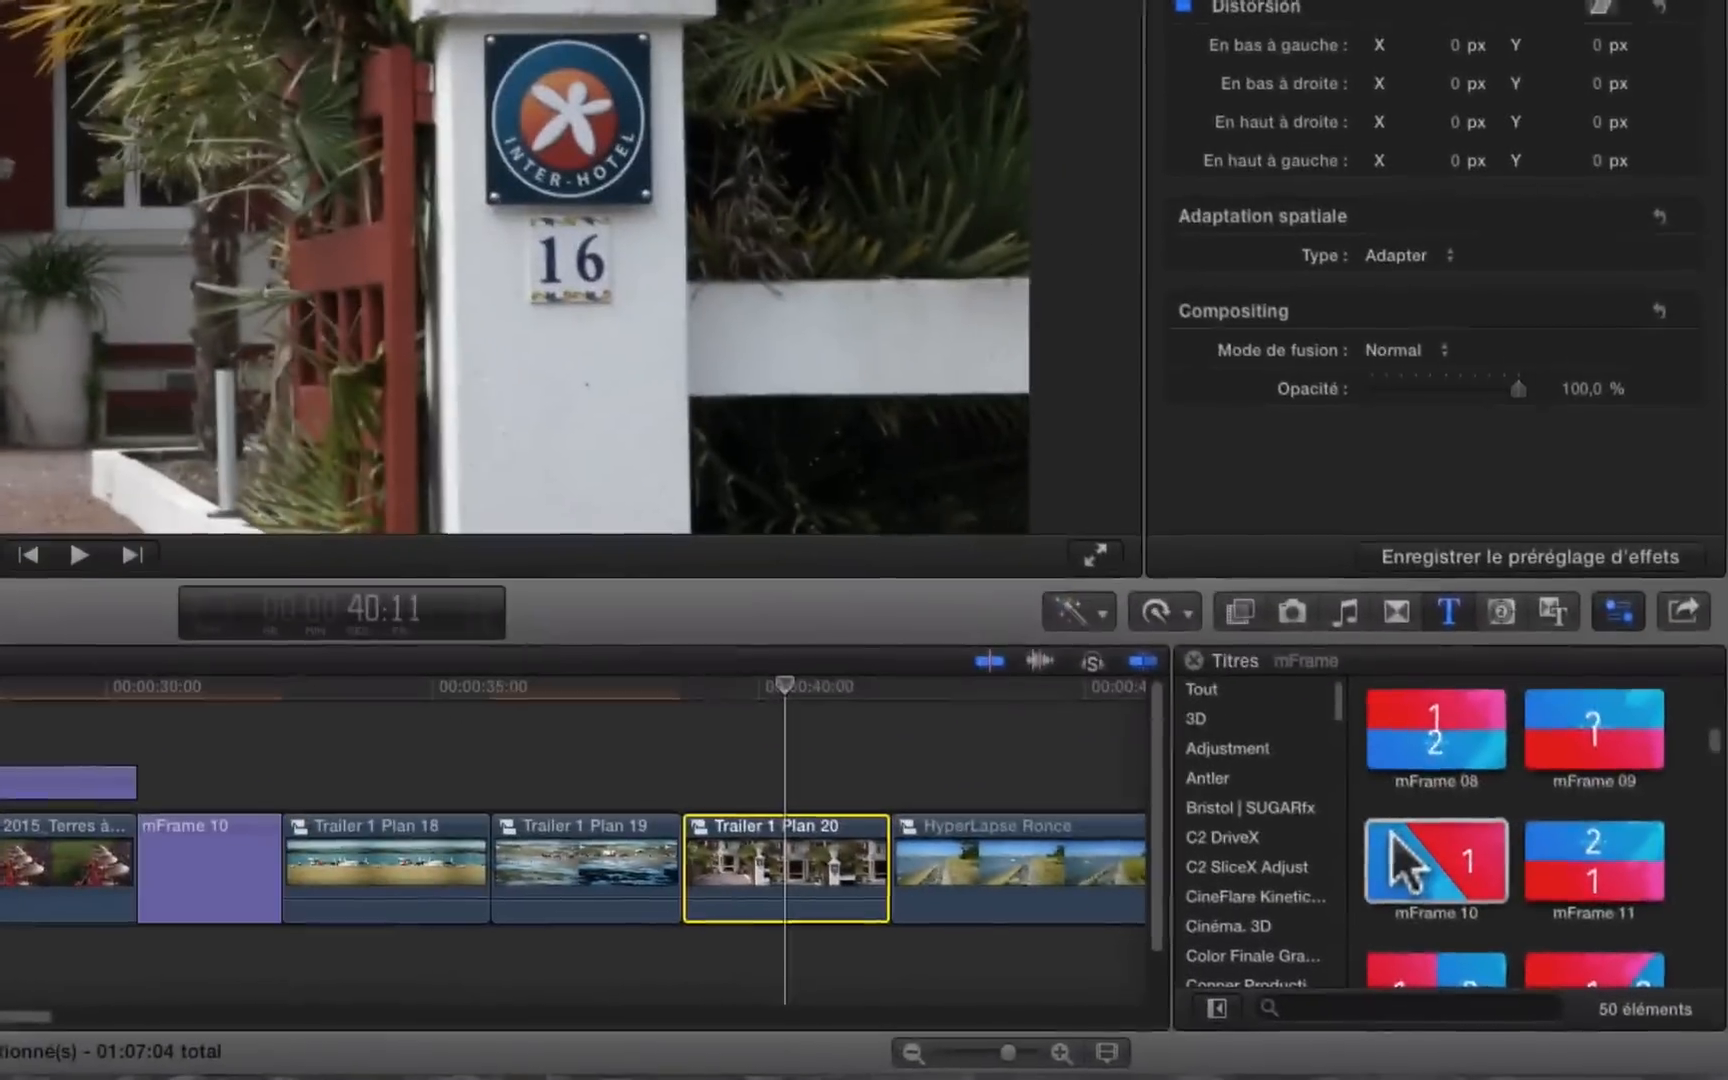
- Insert the three-drop-zone title mFrame 31 between mFrame 10 and Trailer 1 Plan 18
scroll(1529, 985, down, 5)
scroll(1391, 838, down, 2)
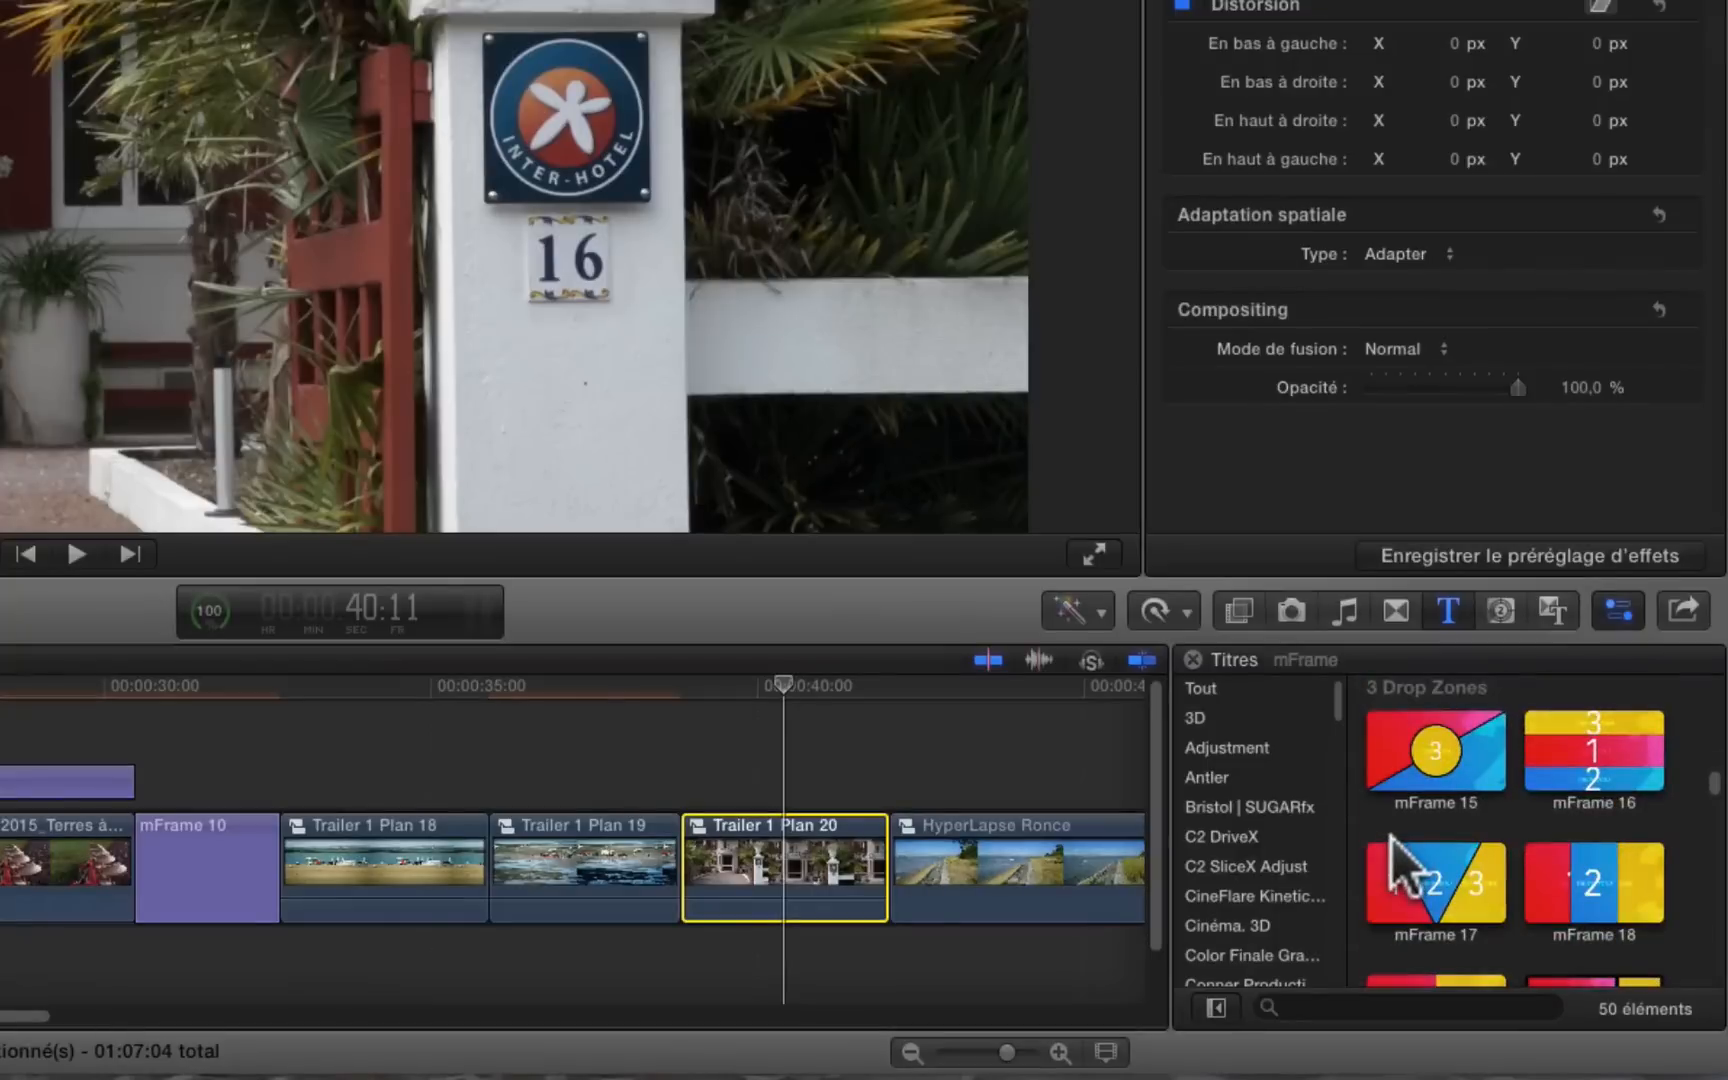
scroll(1391, 838, down, 1)
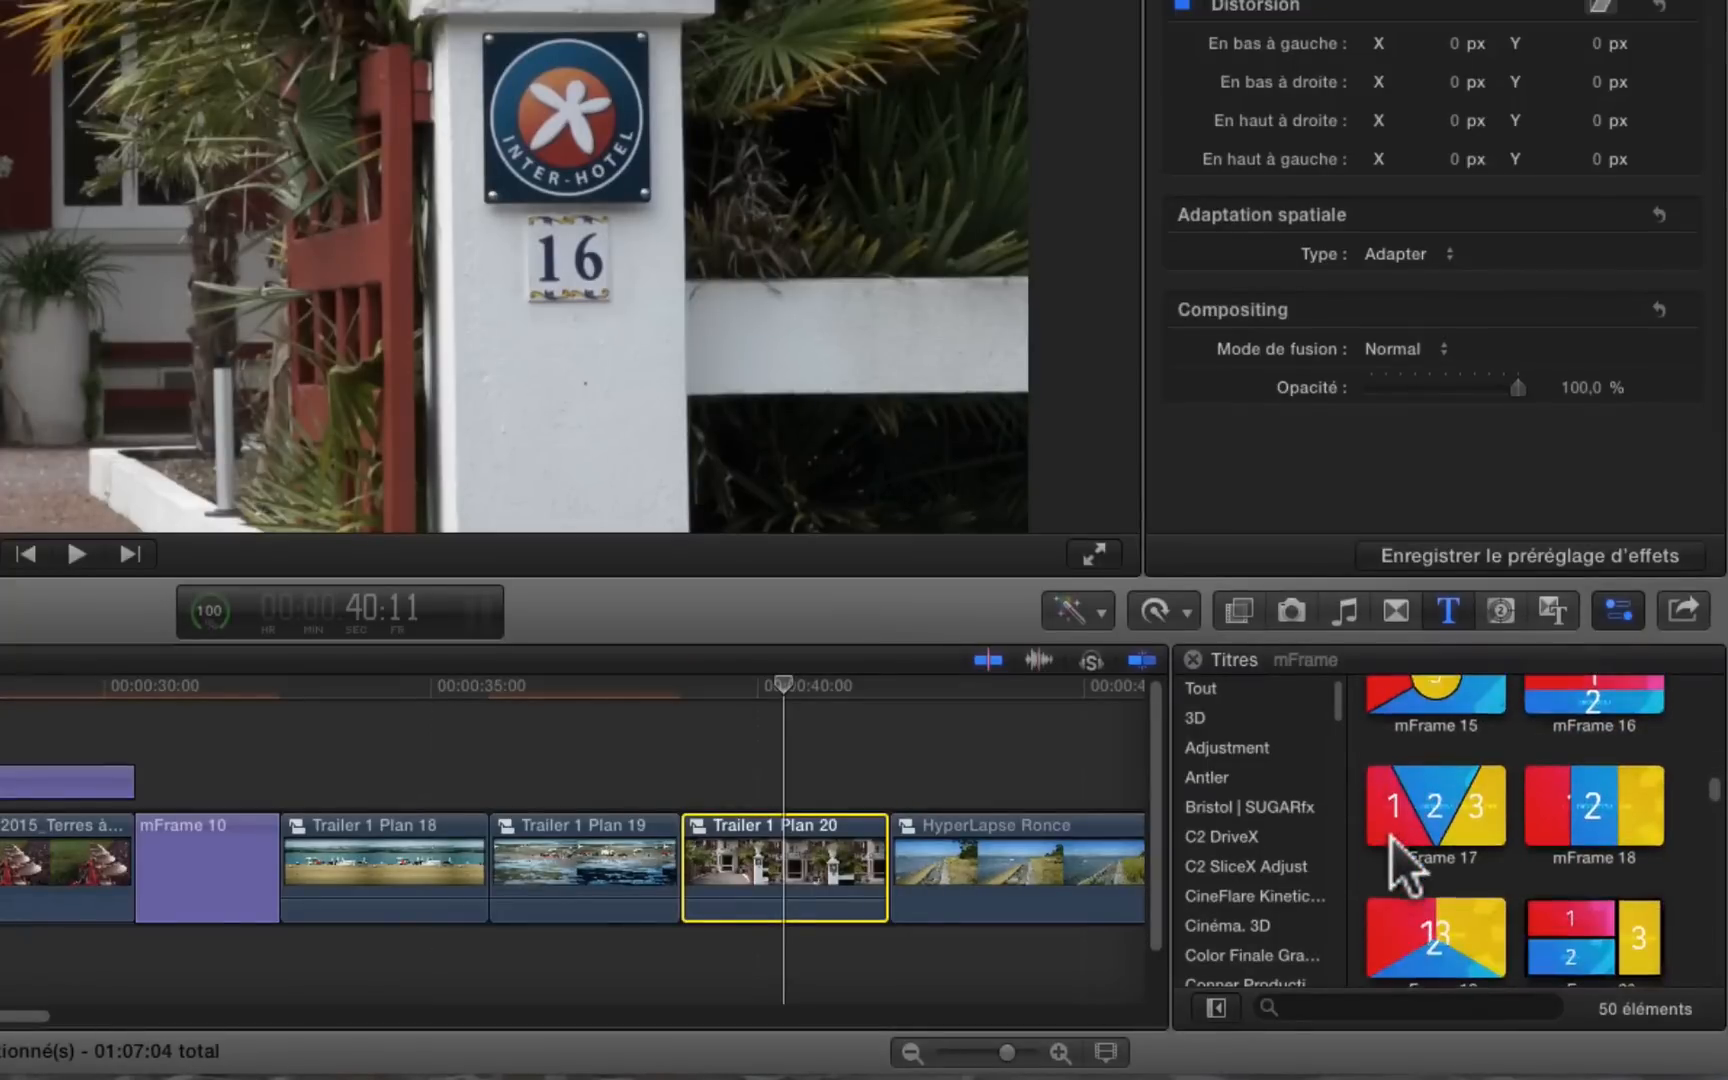
scroll(1391, 838, down, 3)
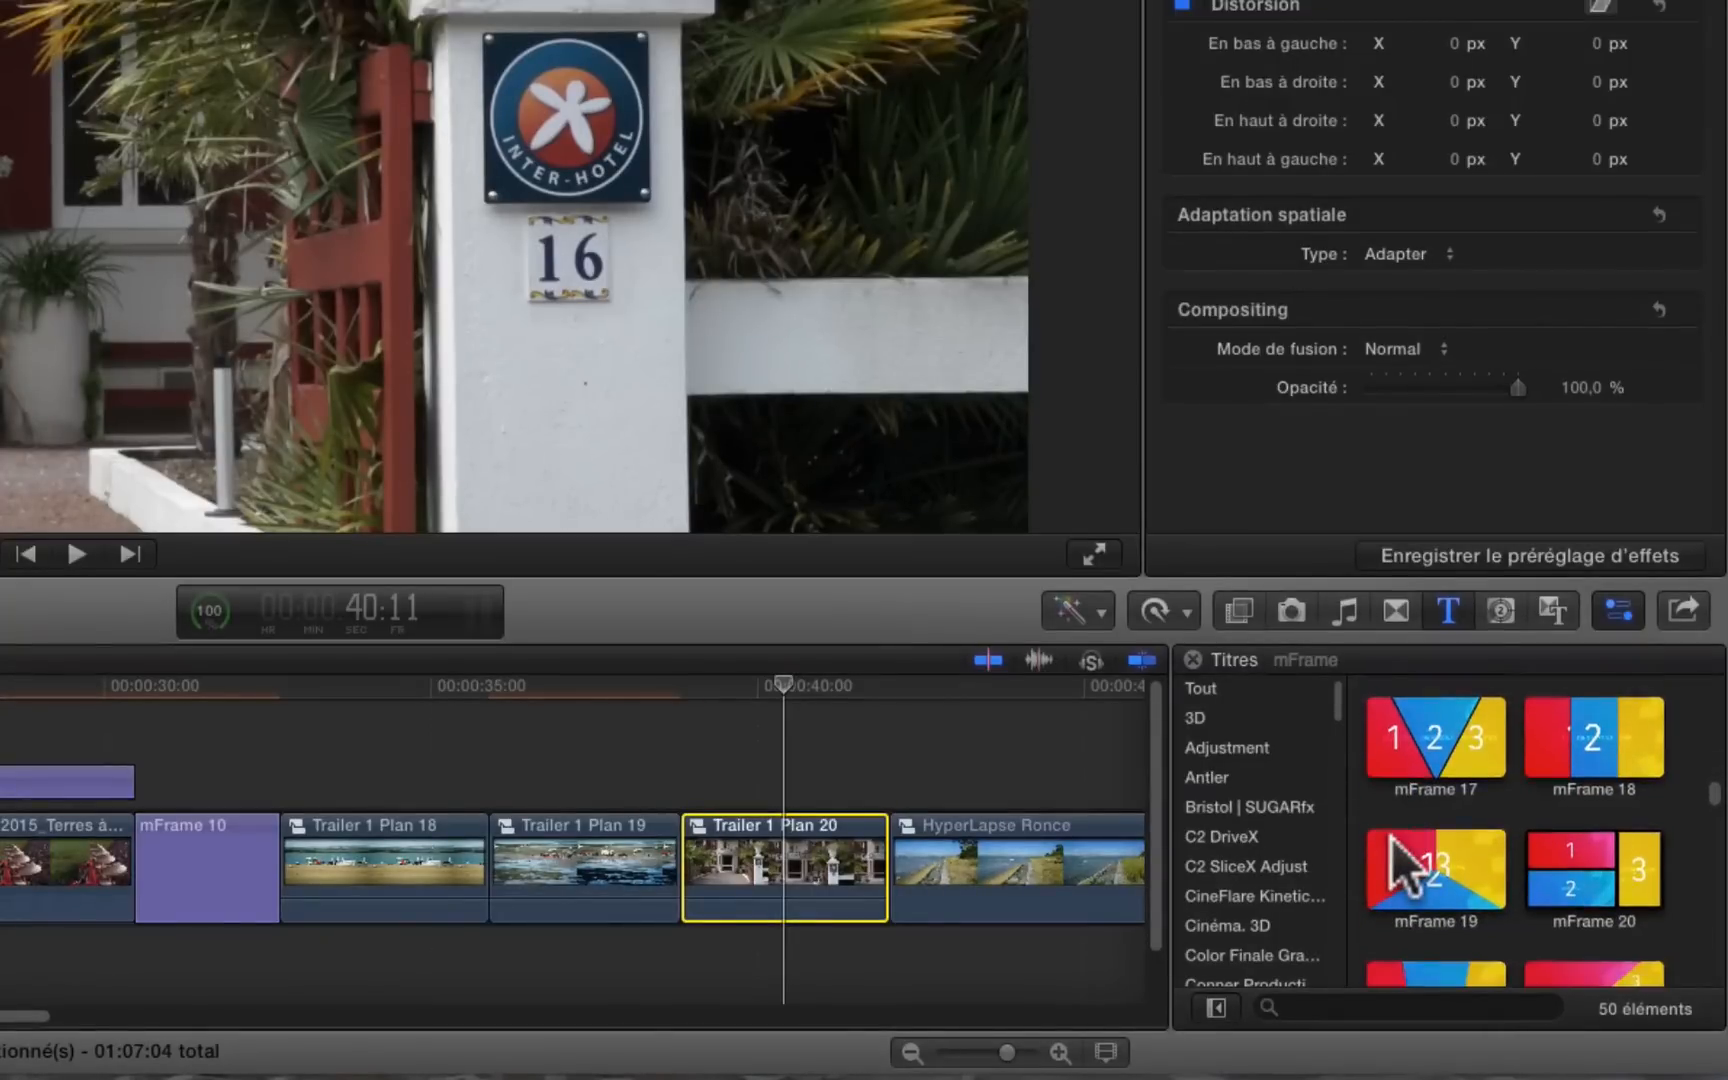
scroll(1391, 838, down, 5)
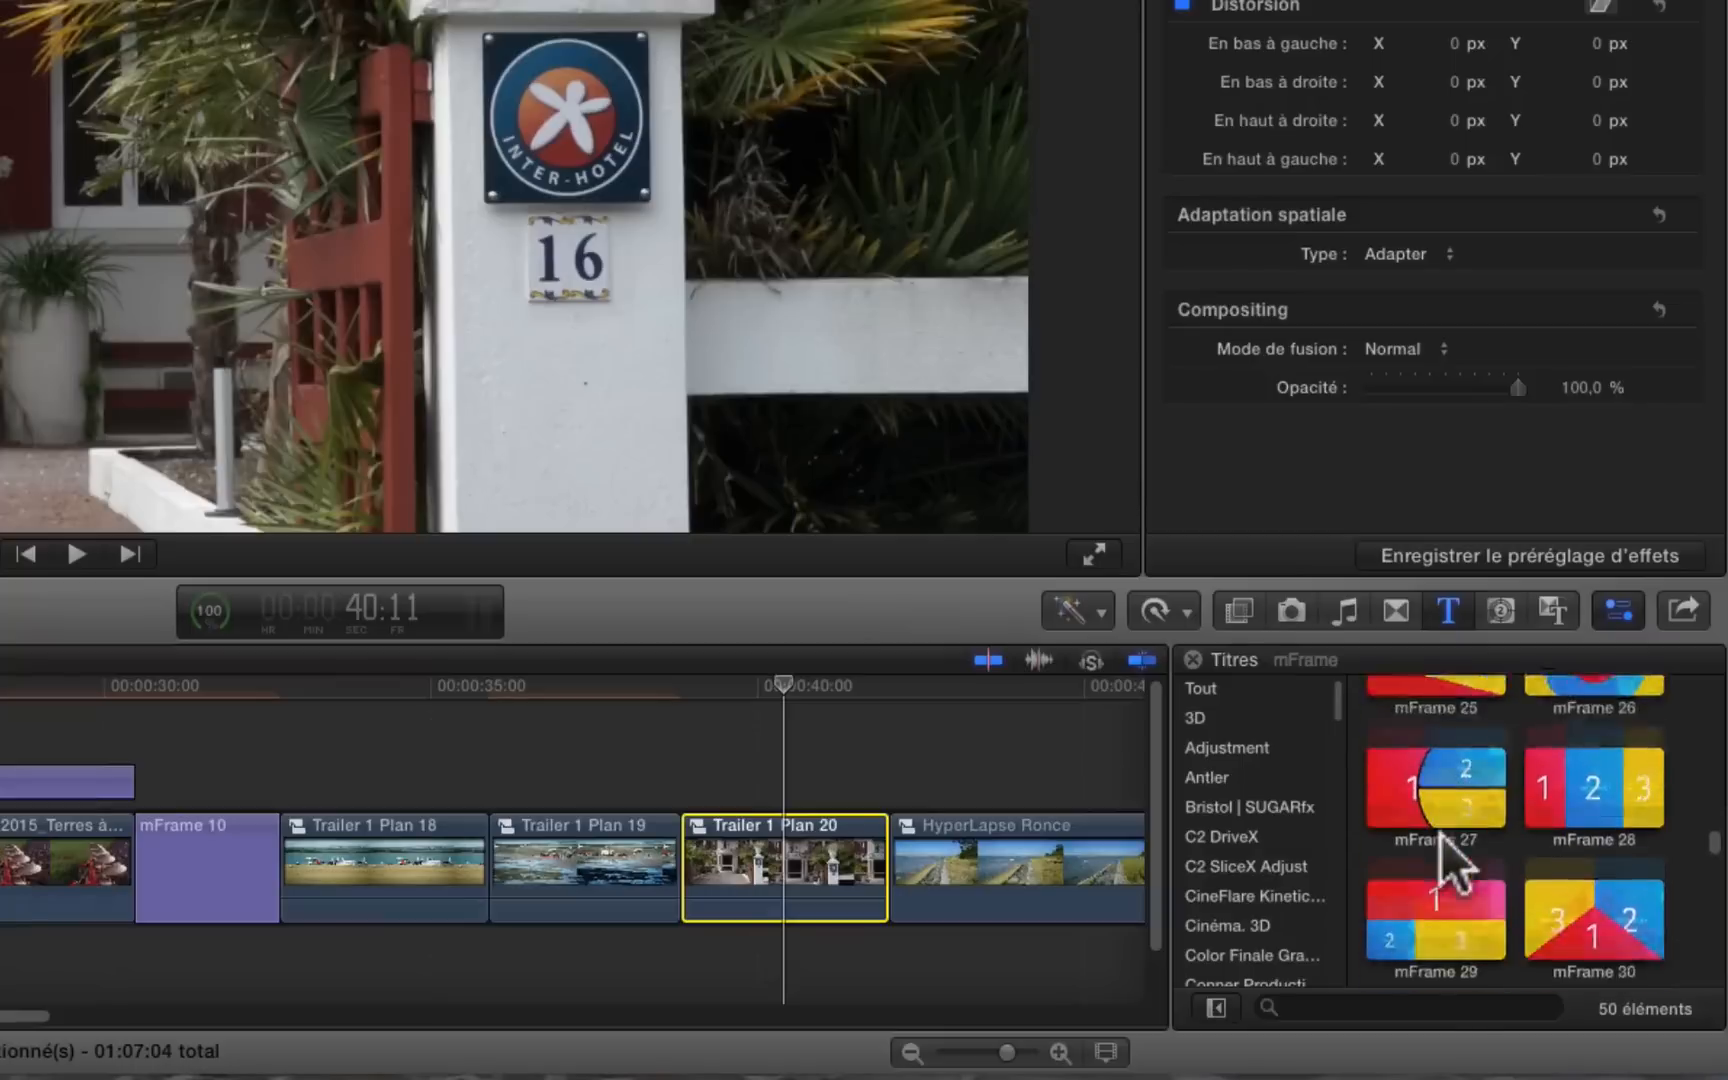
scroll(1440, 836, down, 2)
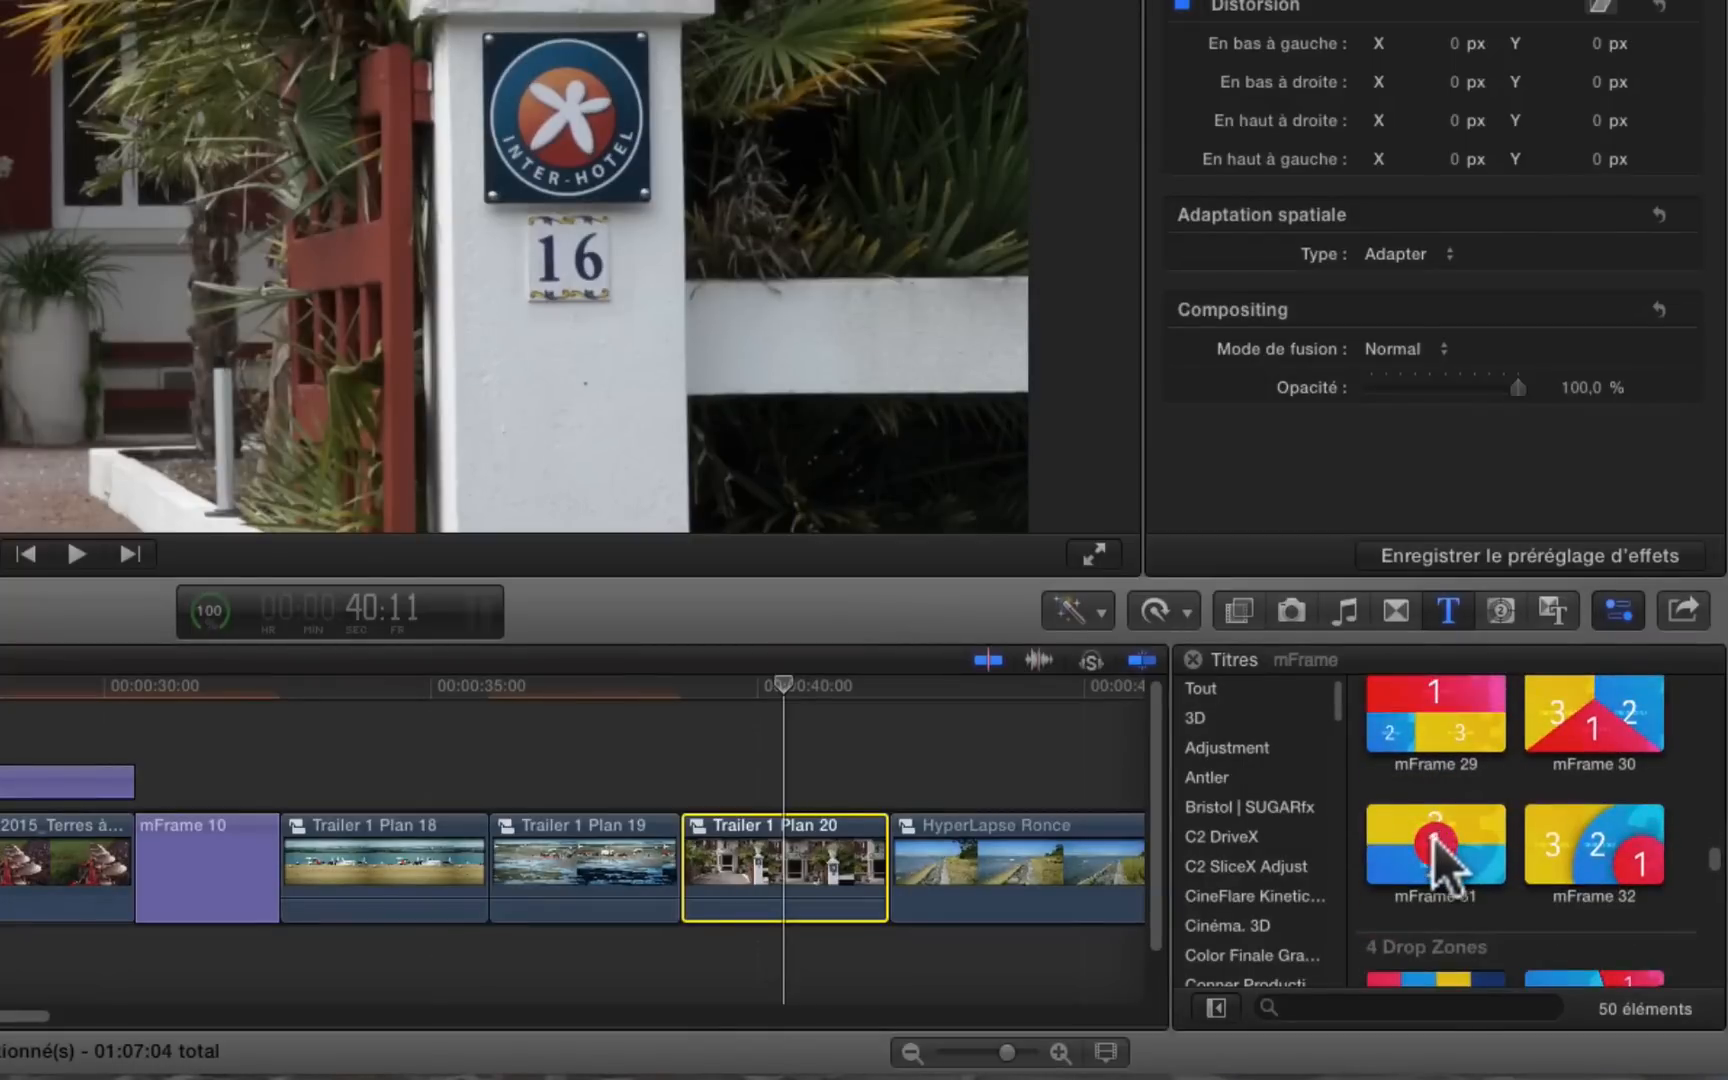
drag(1434, 838, 900, 790)
drag(706, 785, 0, 929)
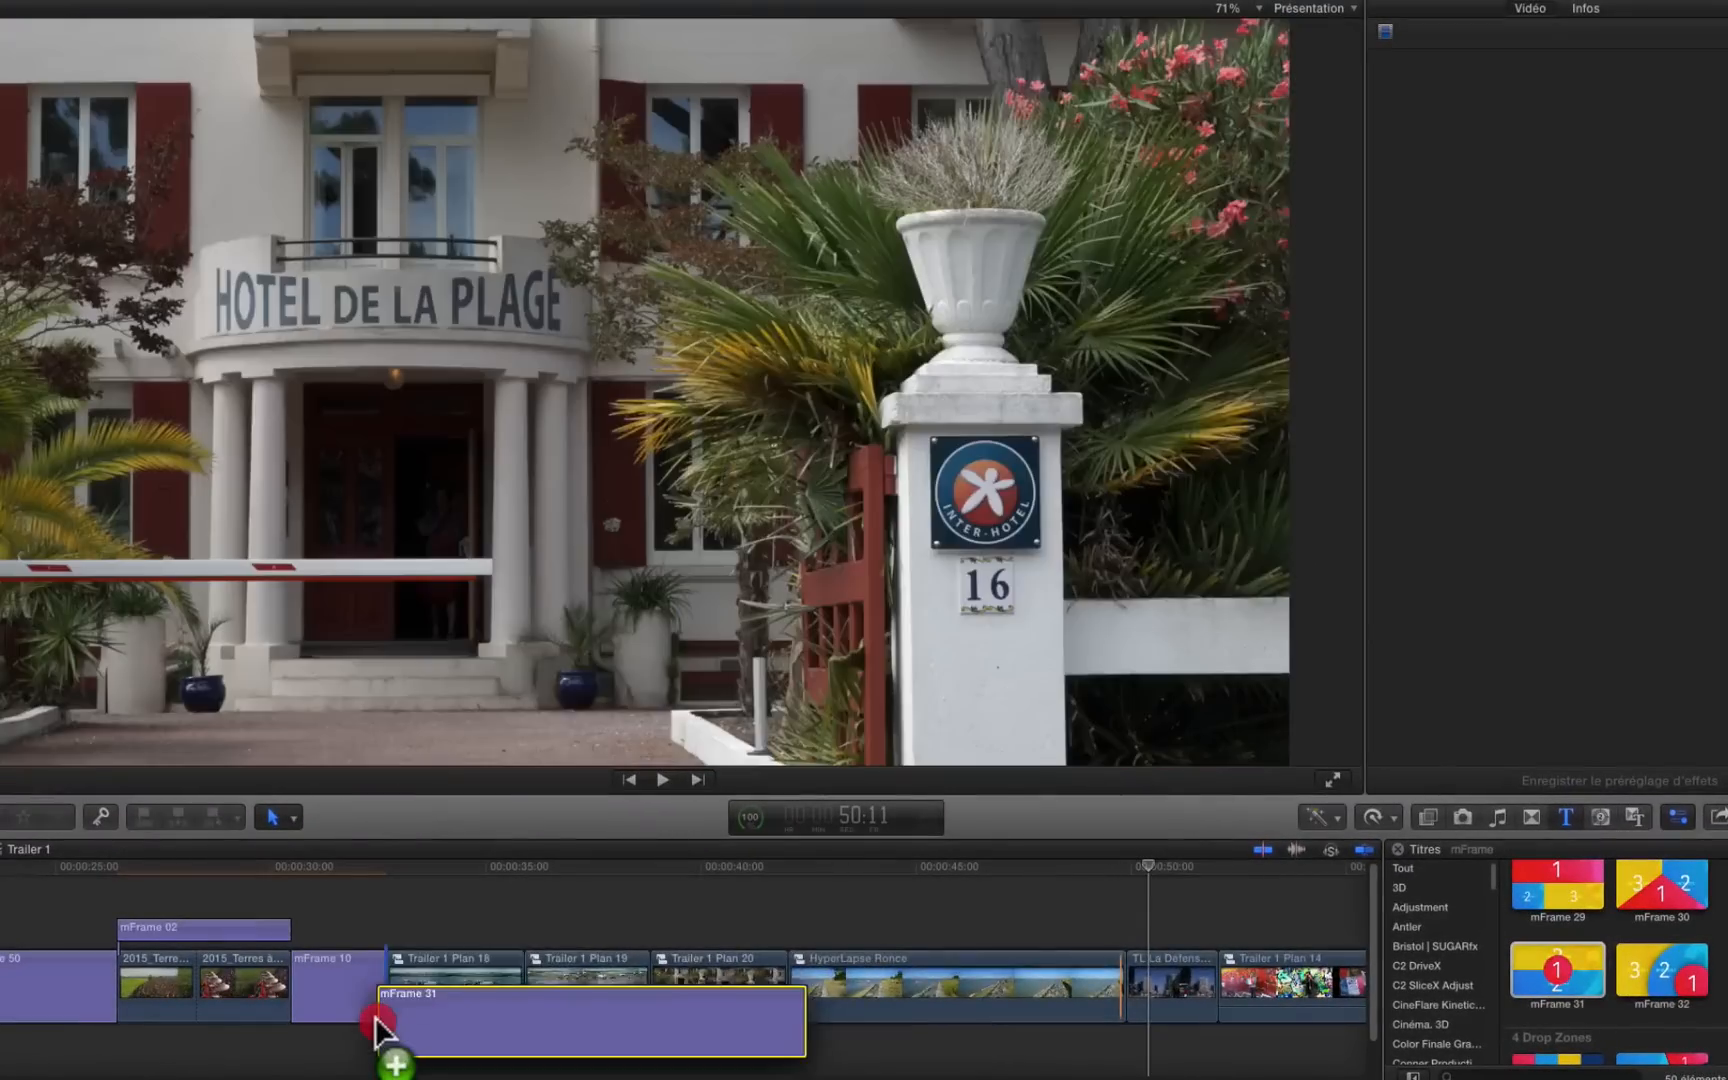
drag(375, 1017, 377, 1011)
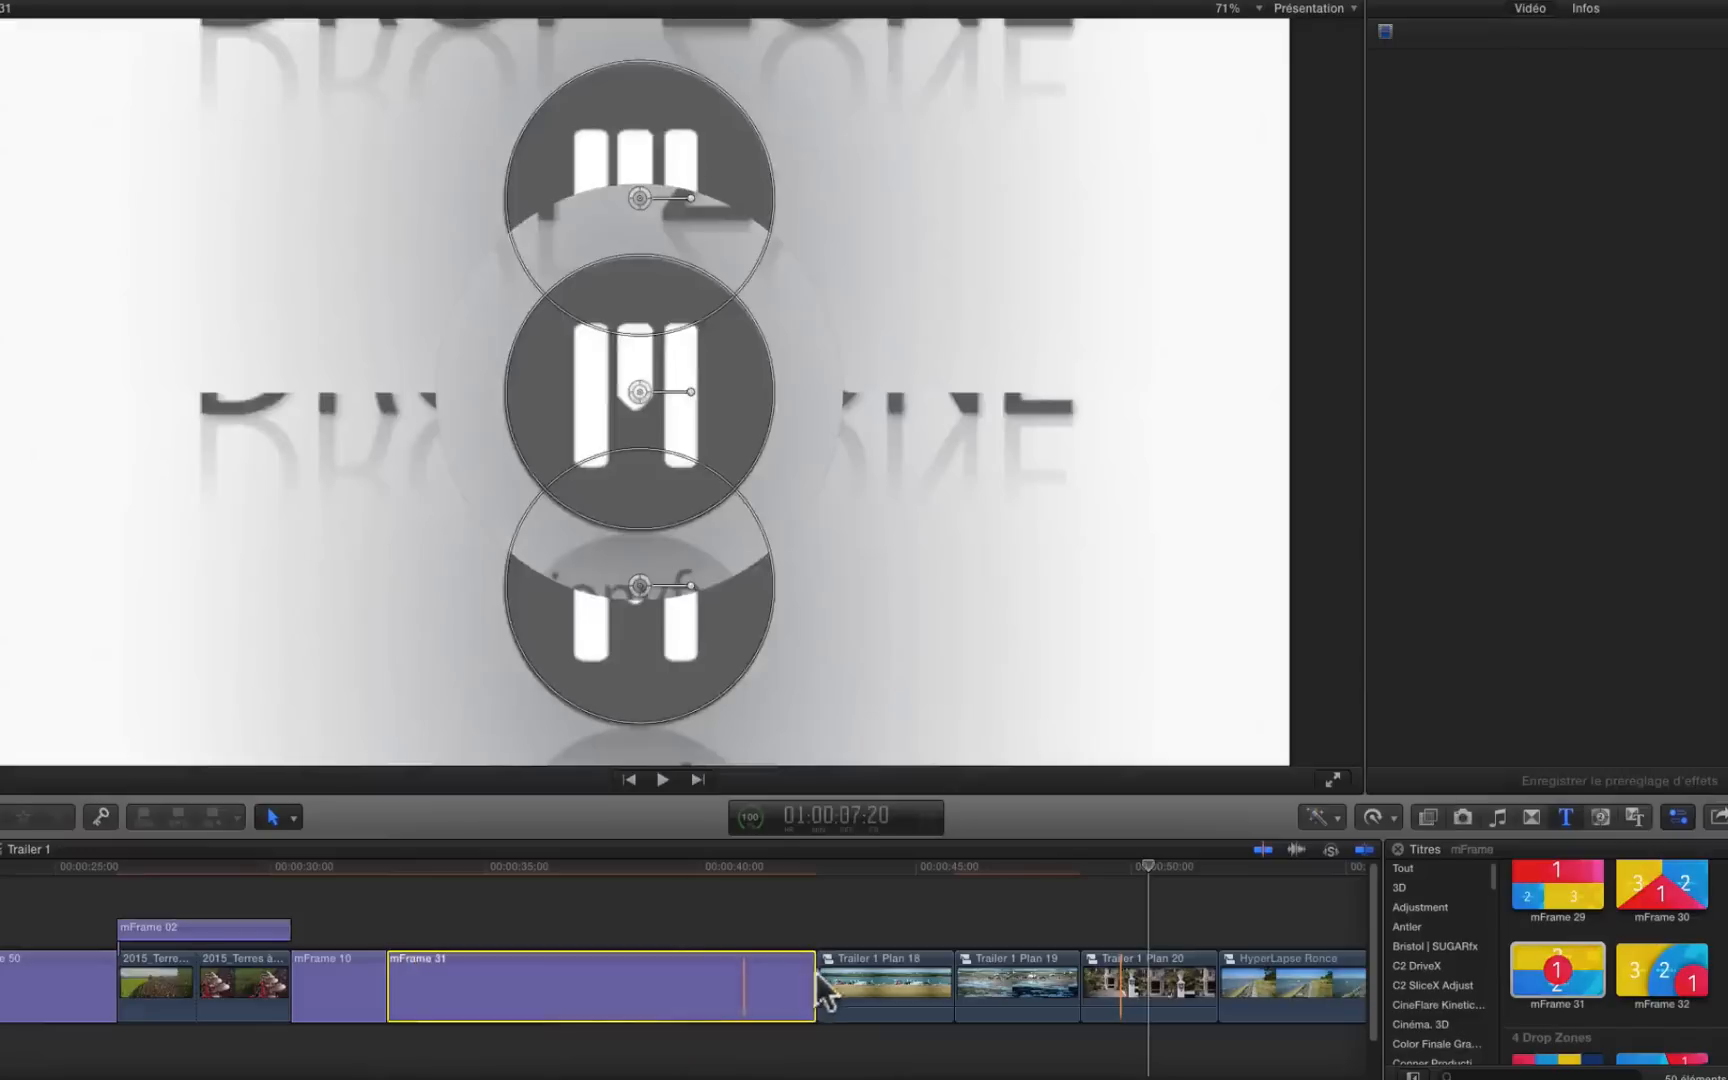
- Shorten mFrame 31 to about 2.5 seconds and turn off its Build In and Build Out
drag(805, 968, 487, 986)
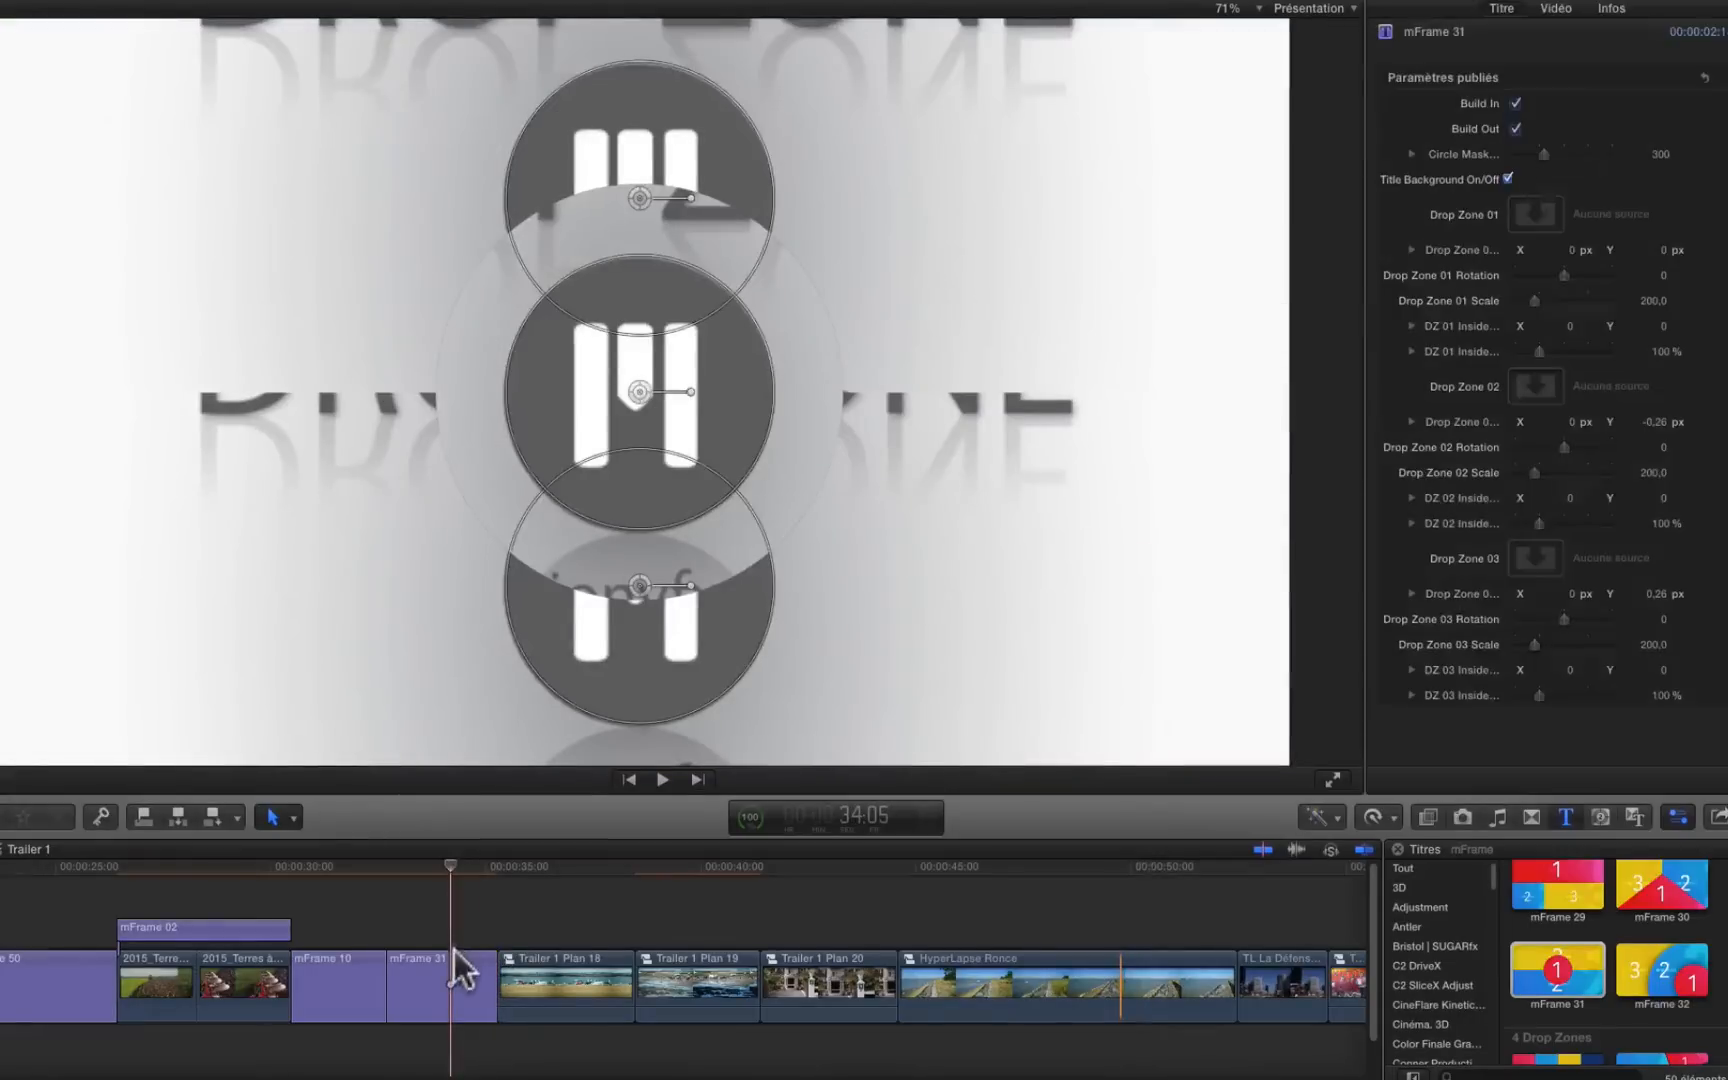
click(454, 954)
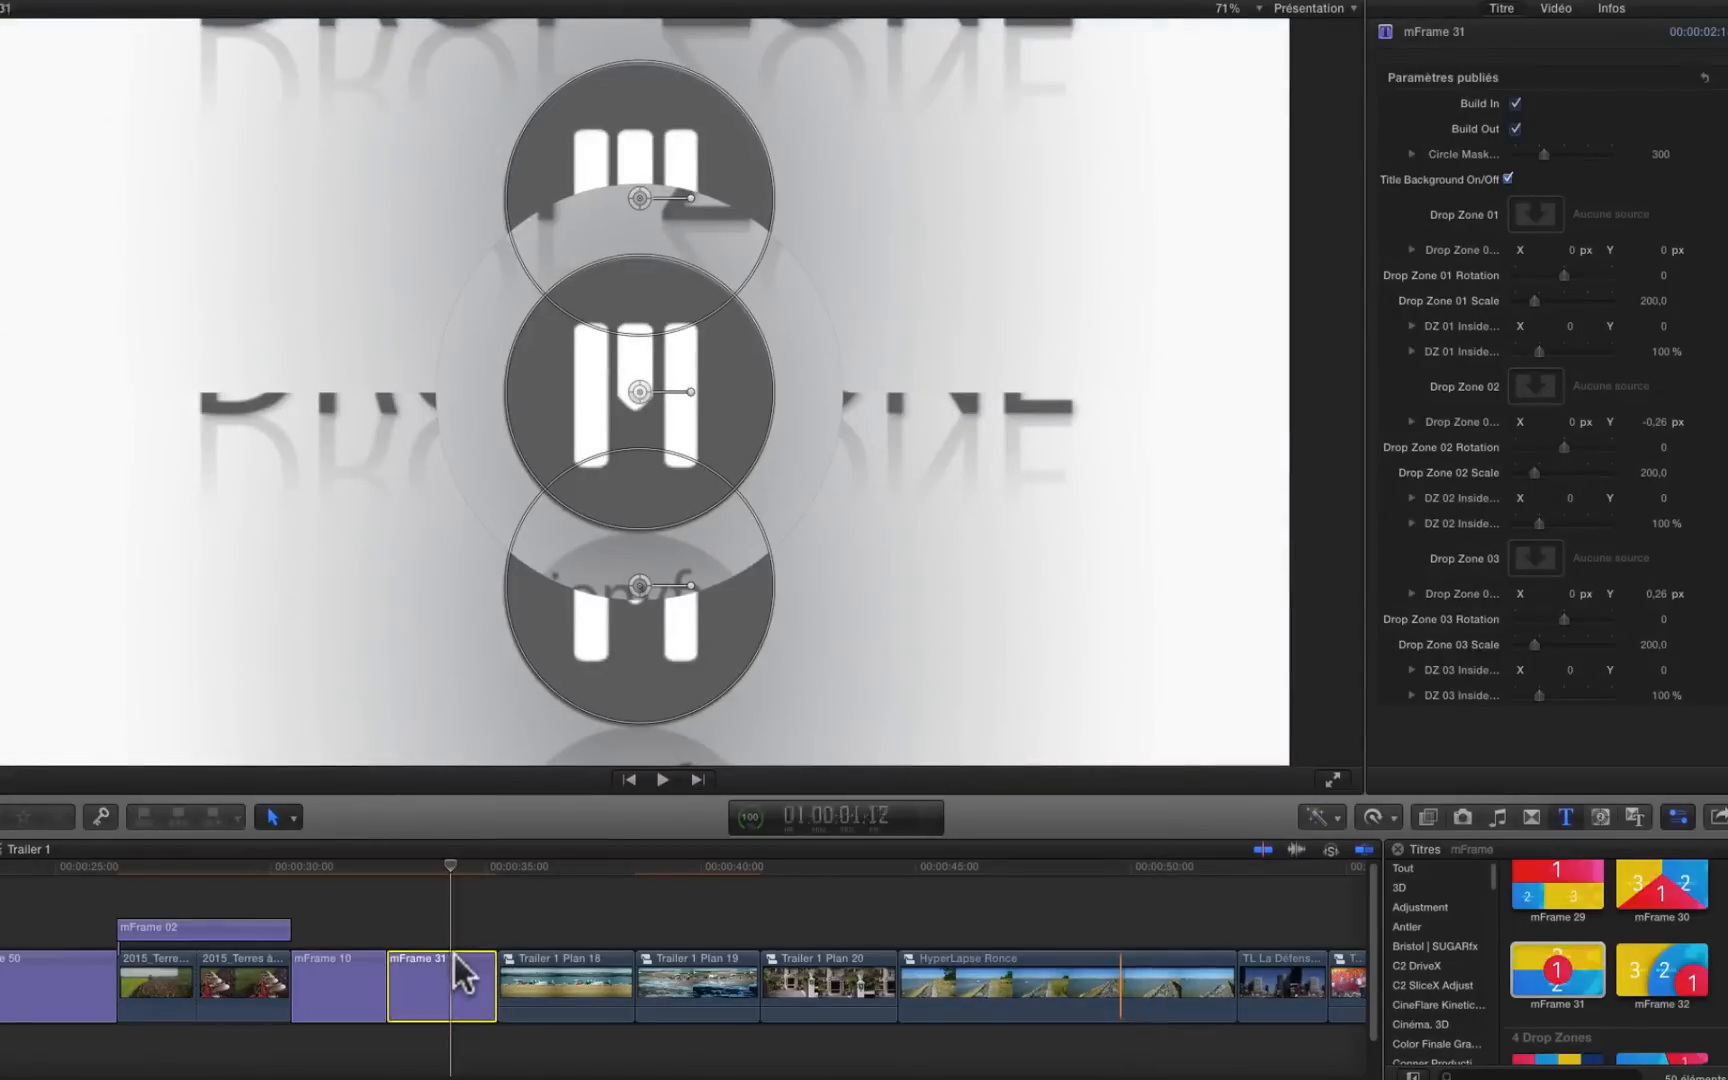
click(1516, 129)
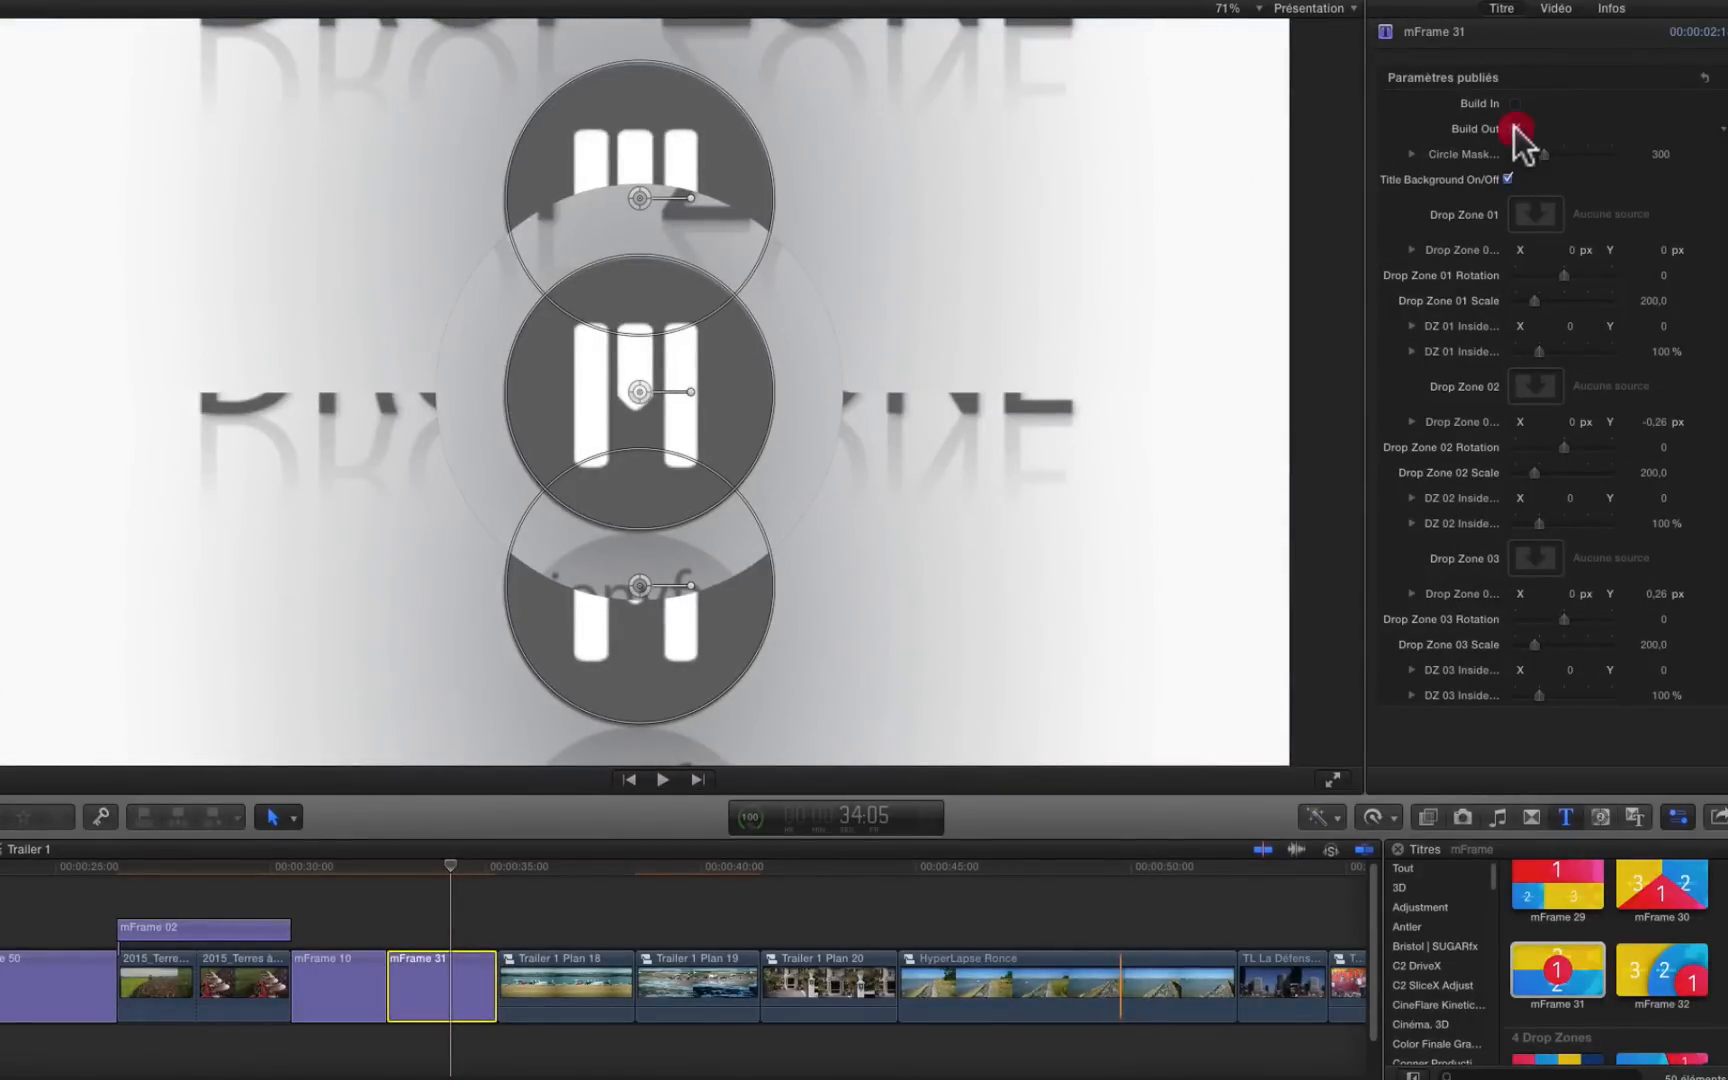
- Fill mFrame 31's Drop Zones 01, 02 and 03 with Trailer 1 Plan 20, Plan 19 and Plan 18 respectively, and apply the clips
click(1540, 215)
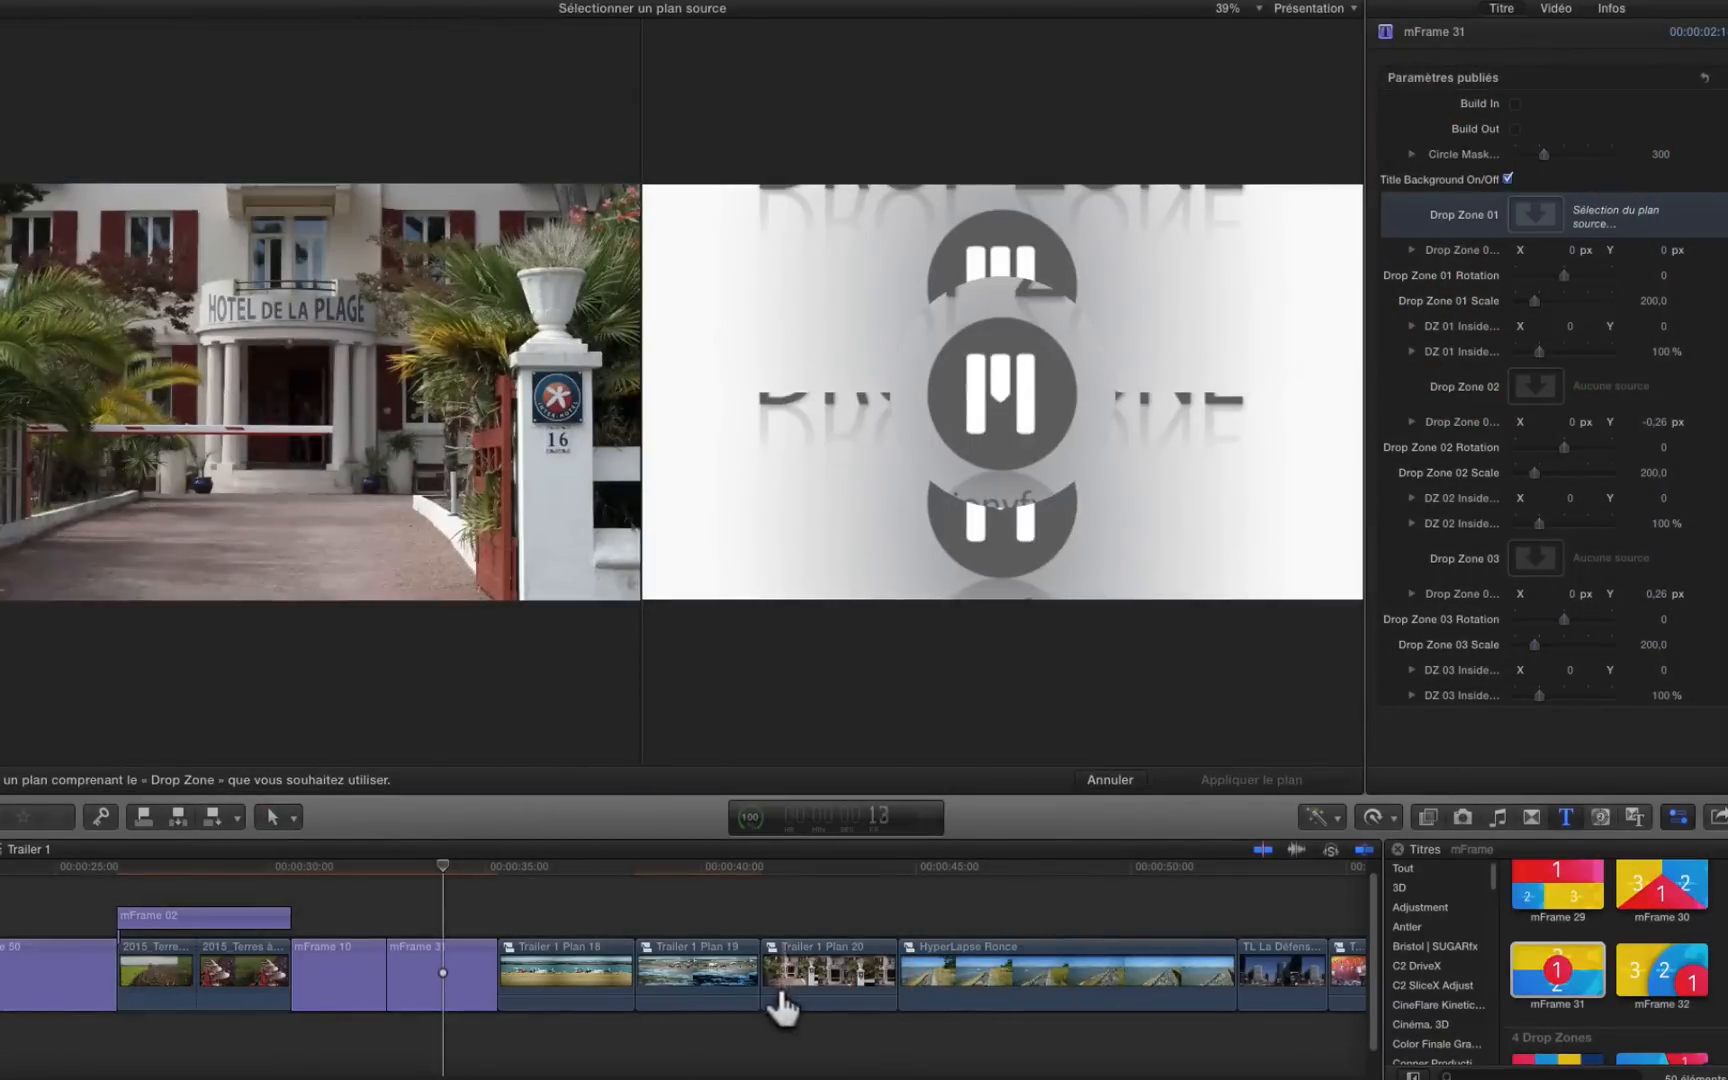
click(771, 1000)
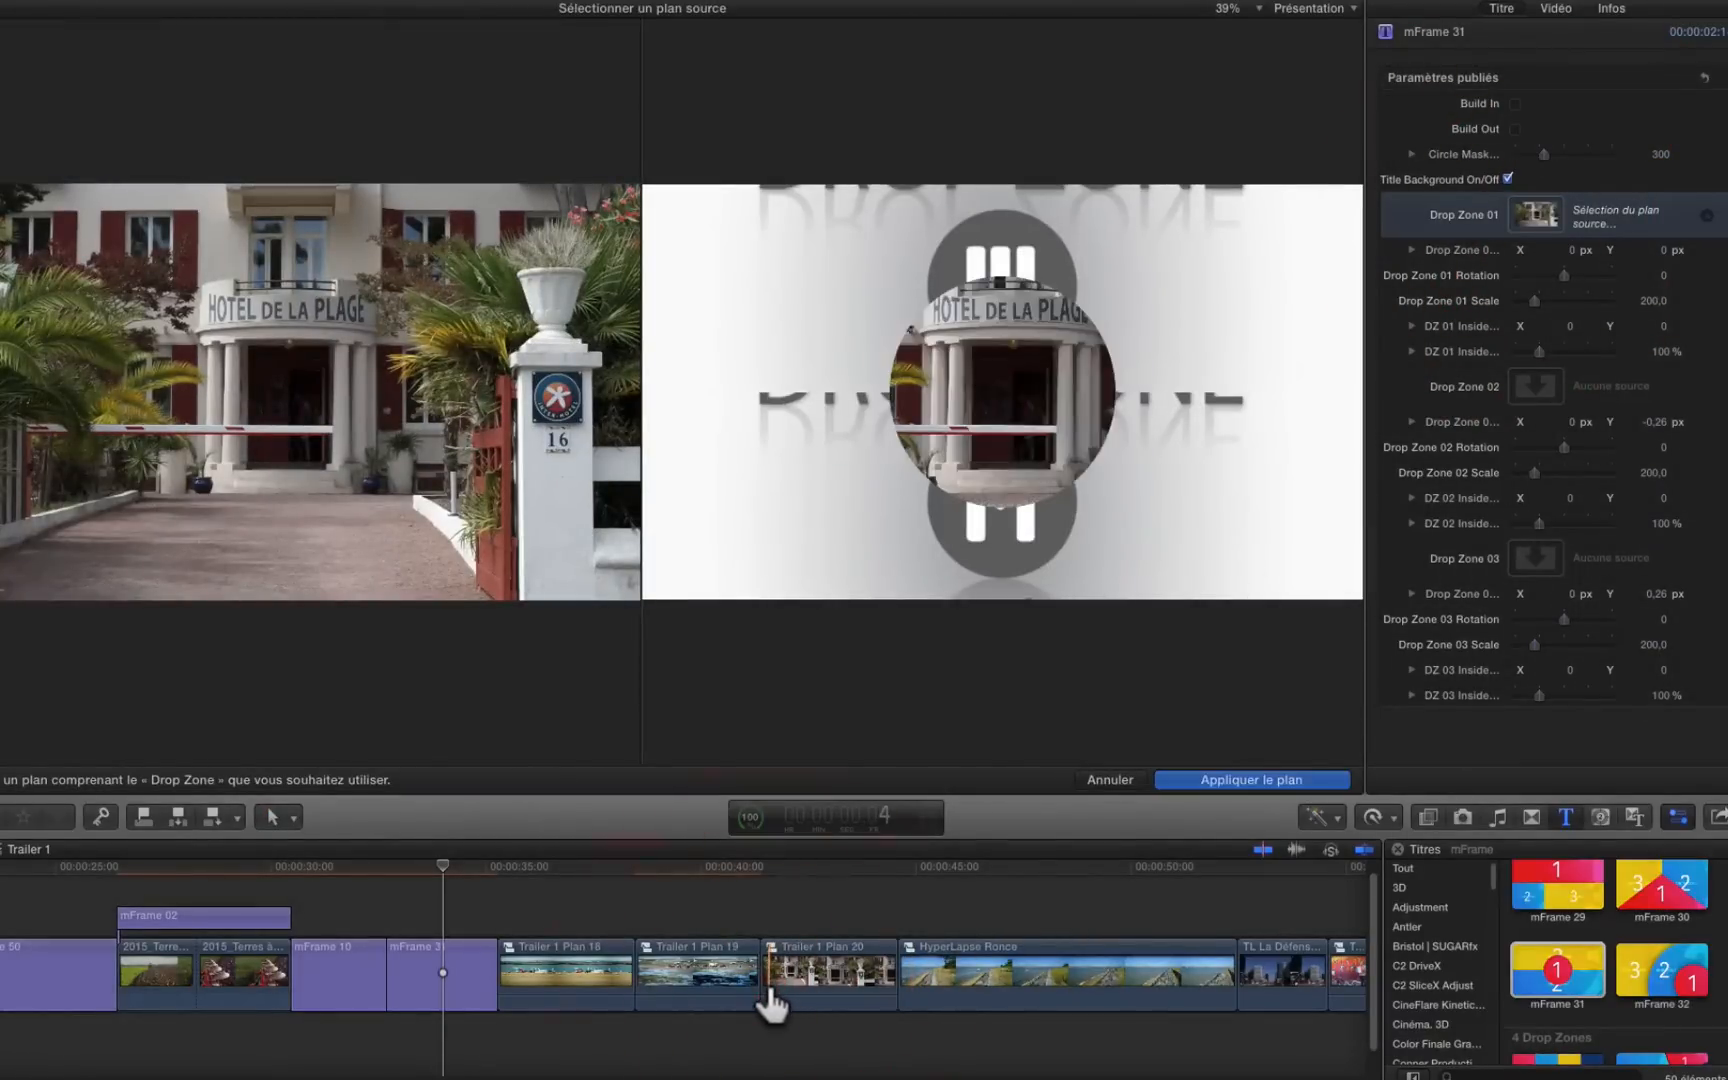
click(1546, 386)
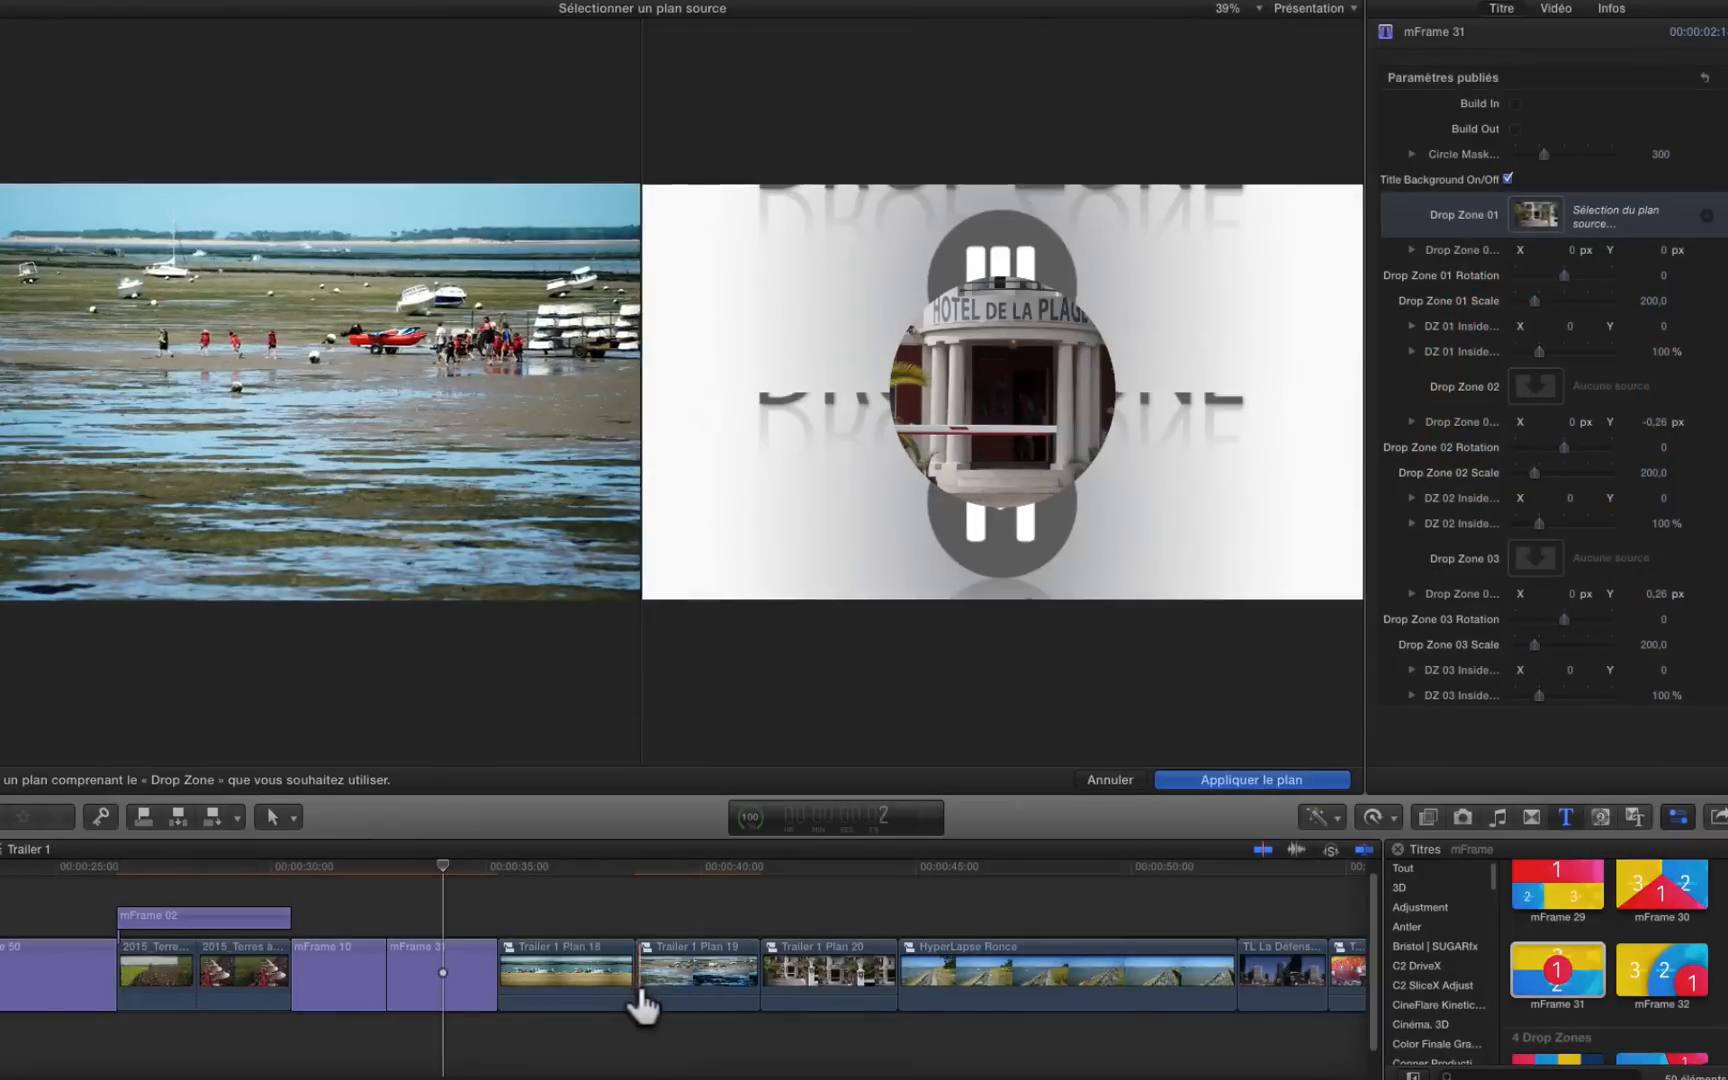
click(641, 1000)
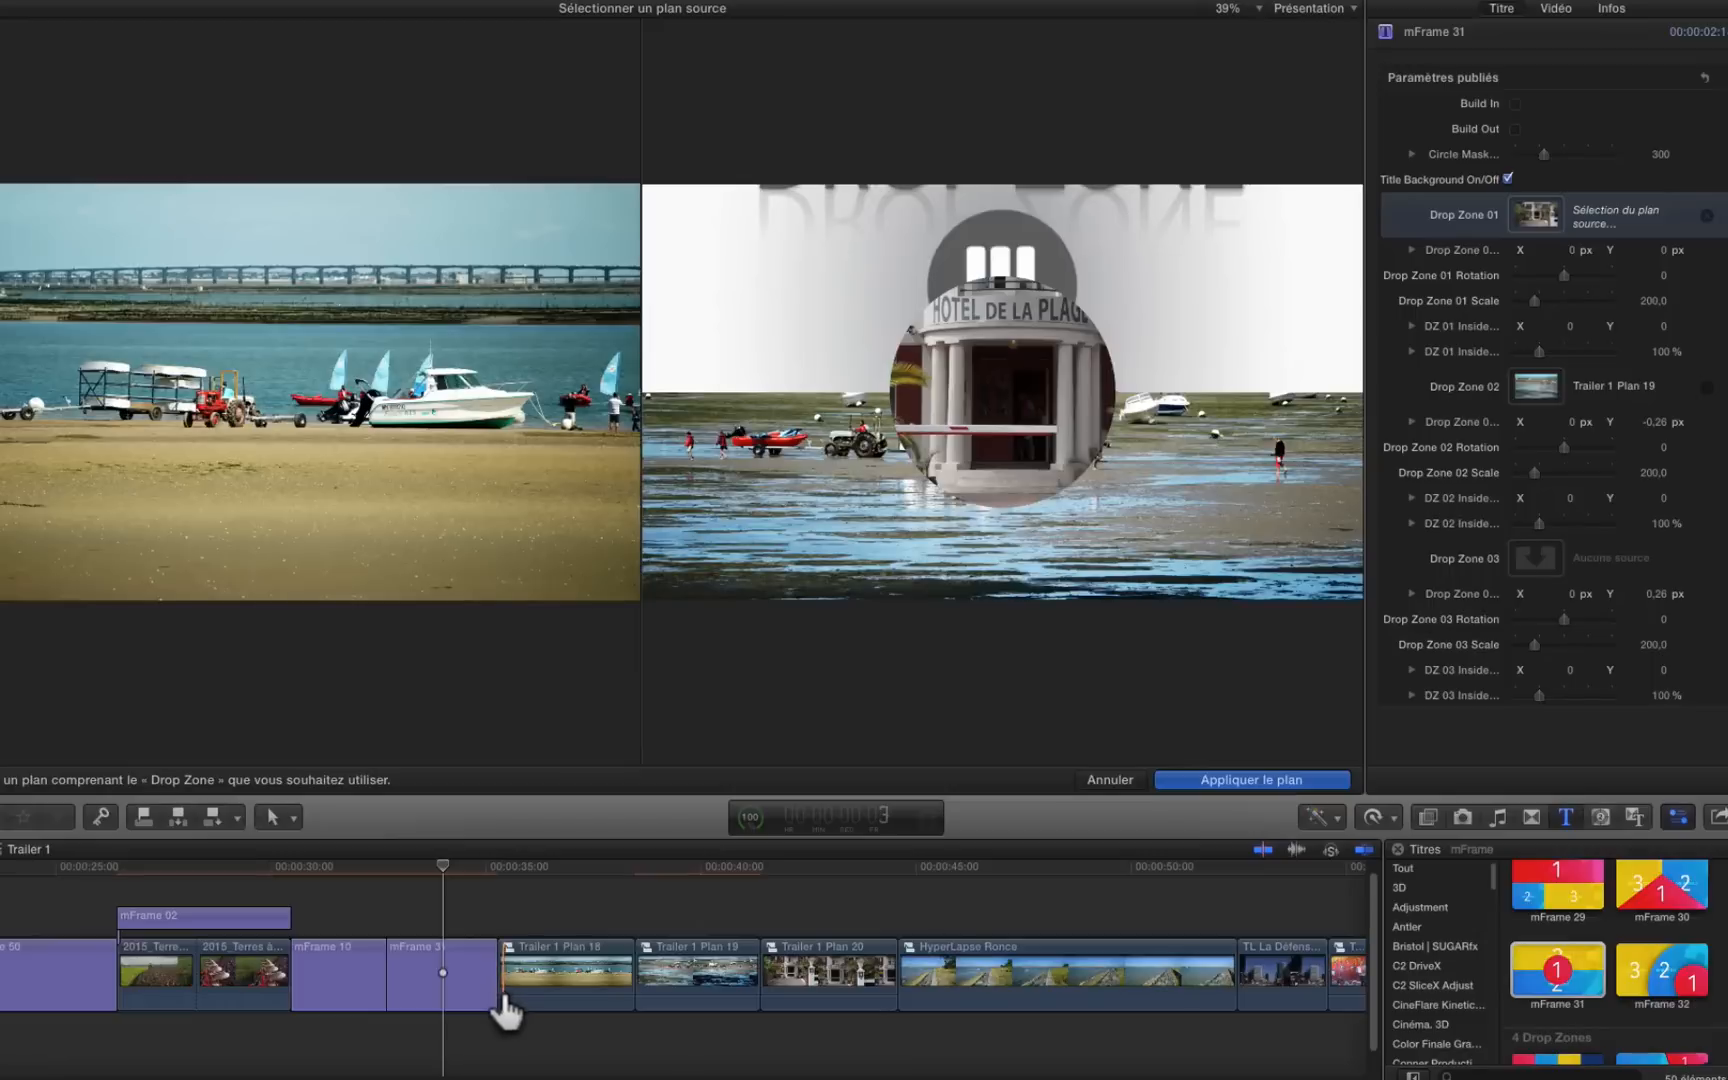
click(505, 1010)
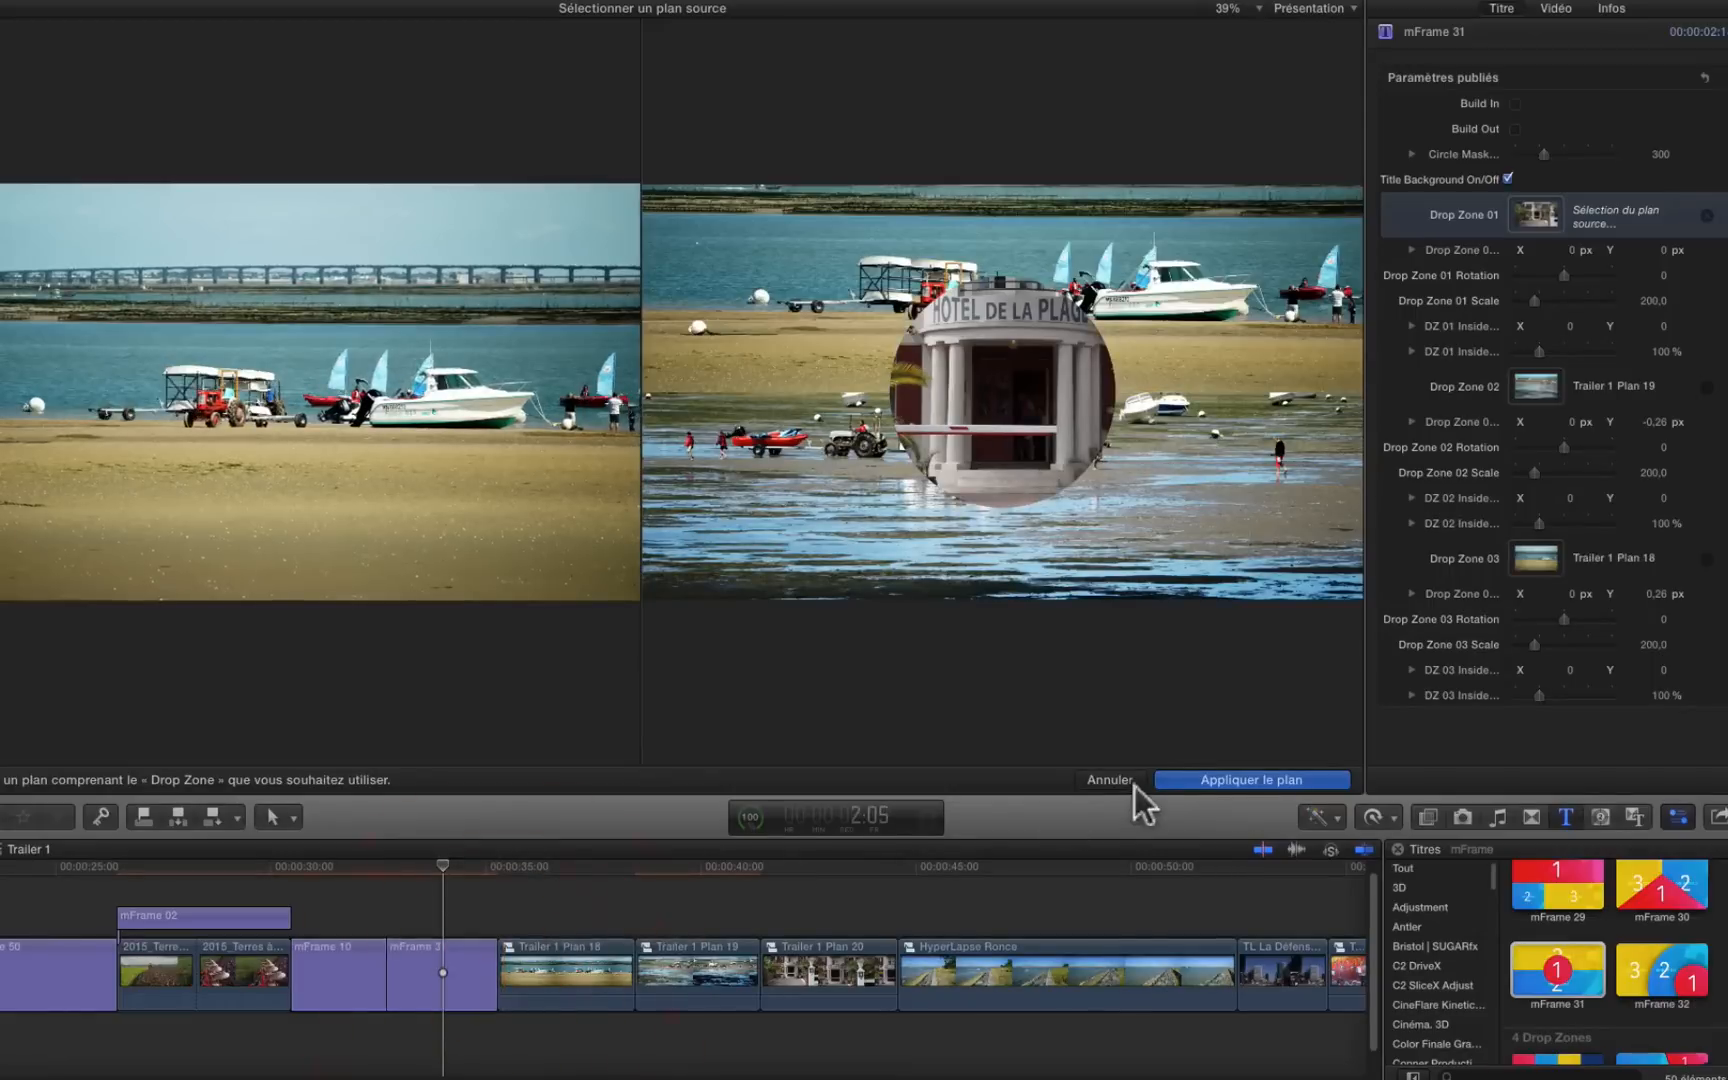
click(1193, 779)
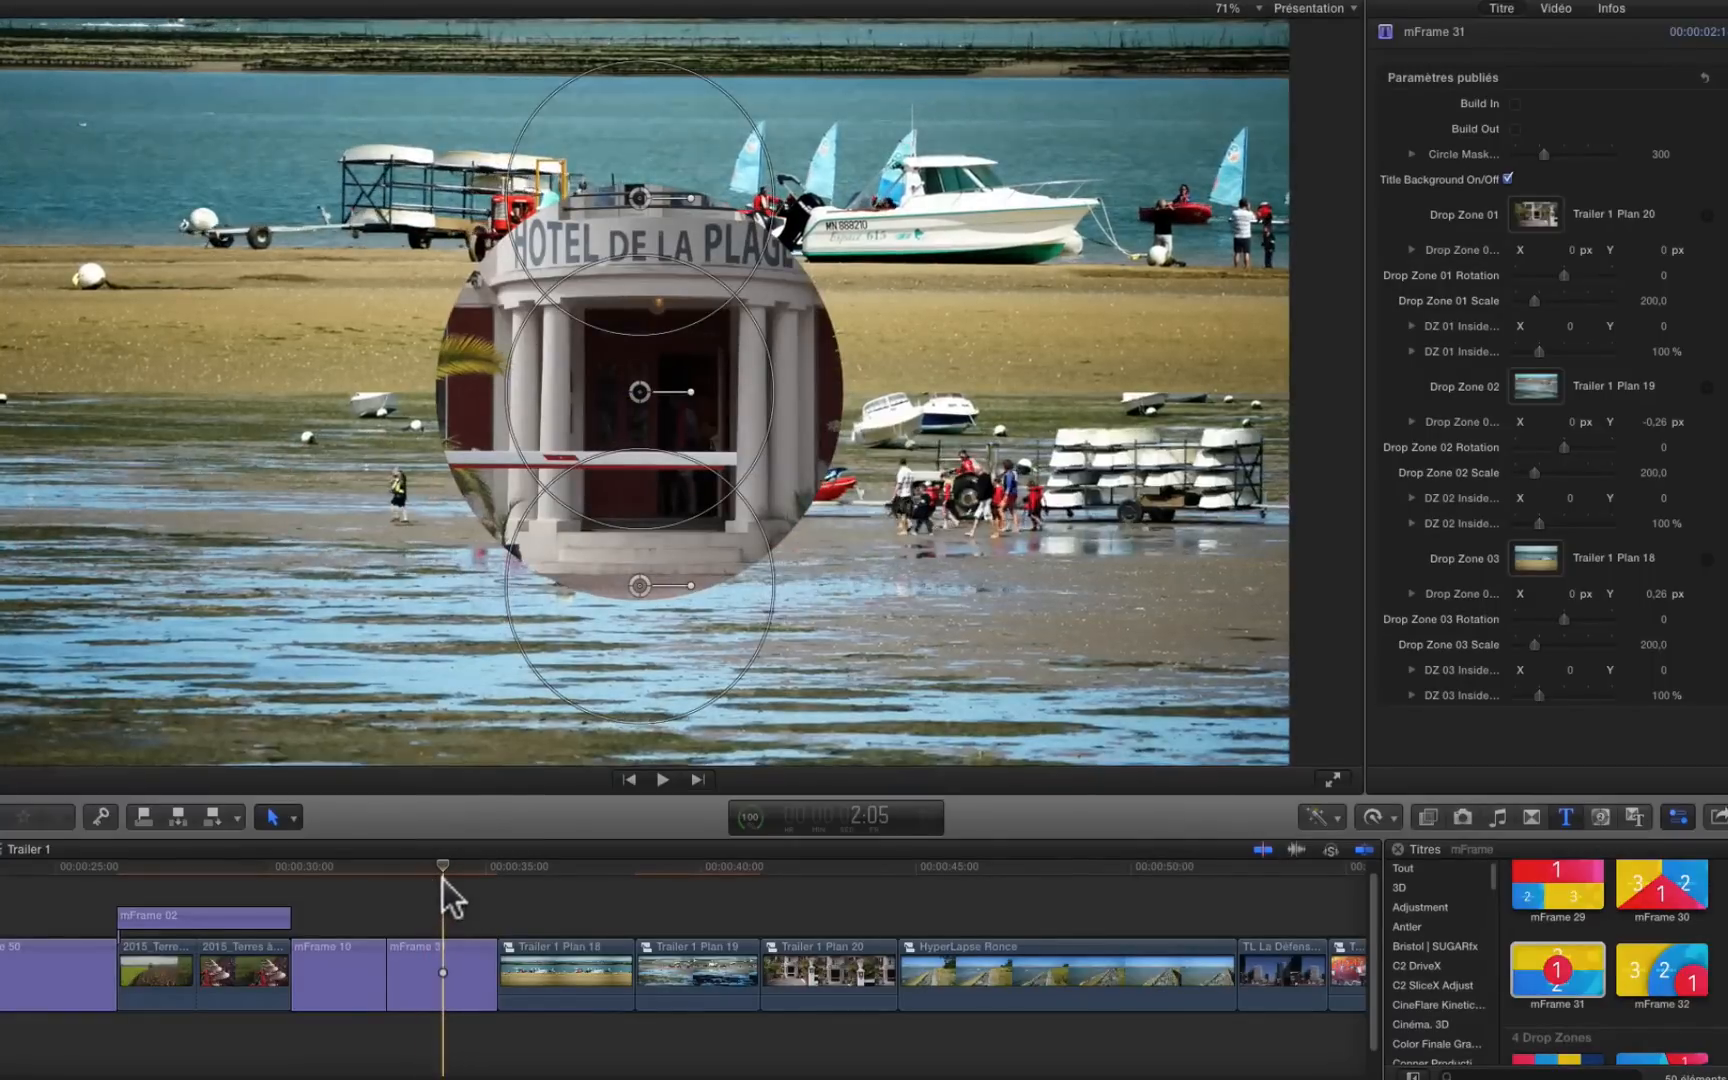
- Enlarge mFrame 31's circle mask to 339 and reframe the hotel clip in Drop Zone 01 to Y -0.04 px and scale 184.4
click(441, 875)
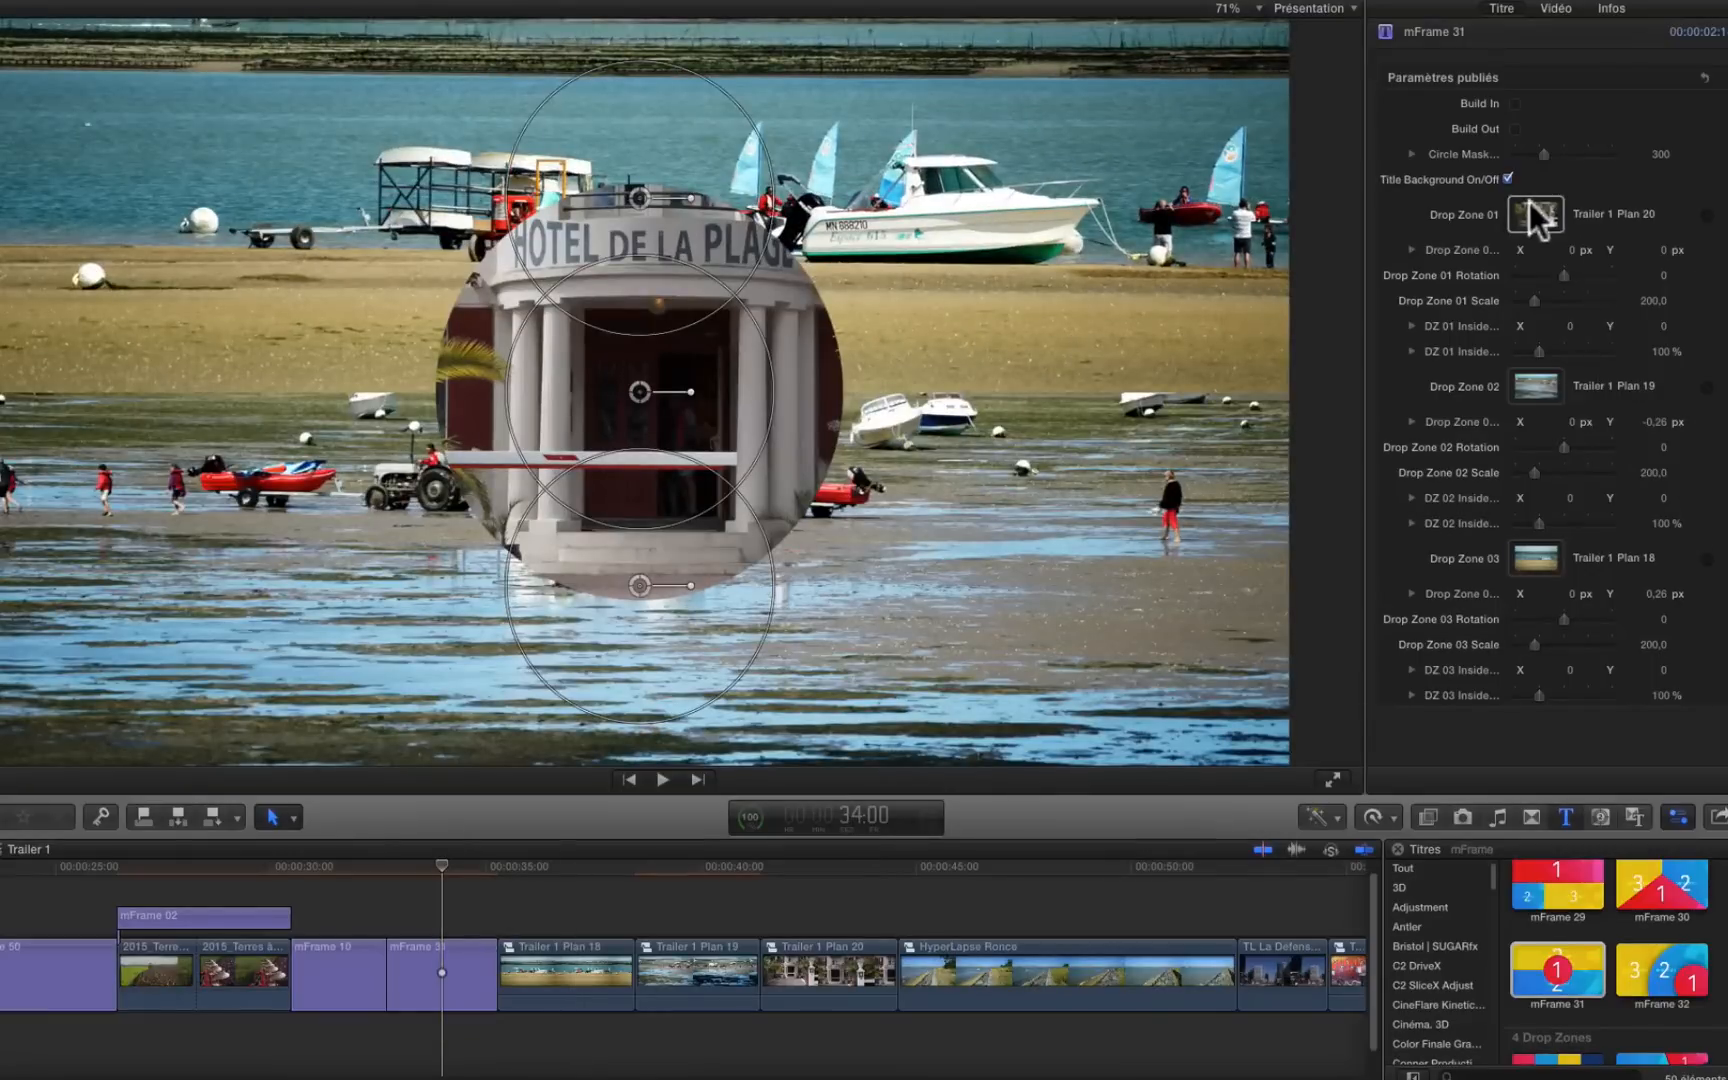
click(1547, 153)
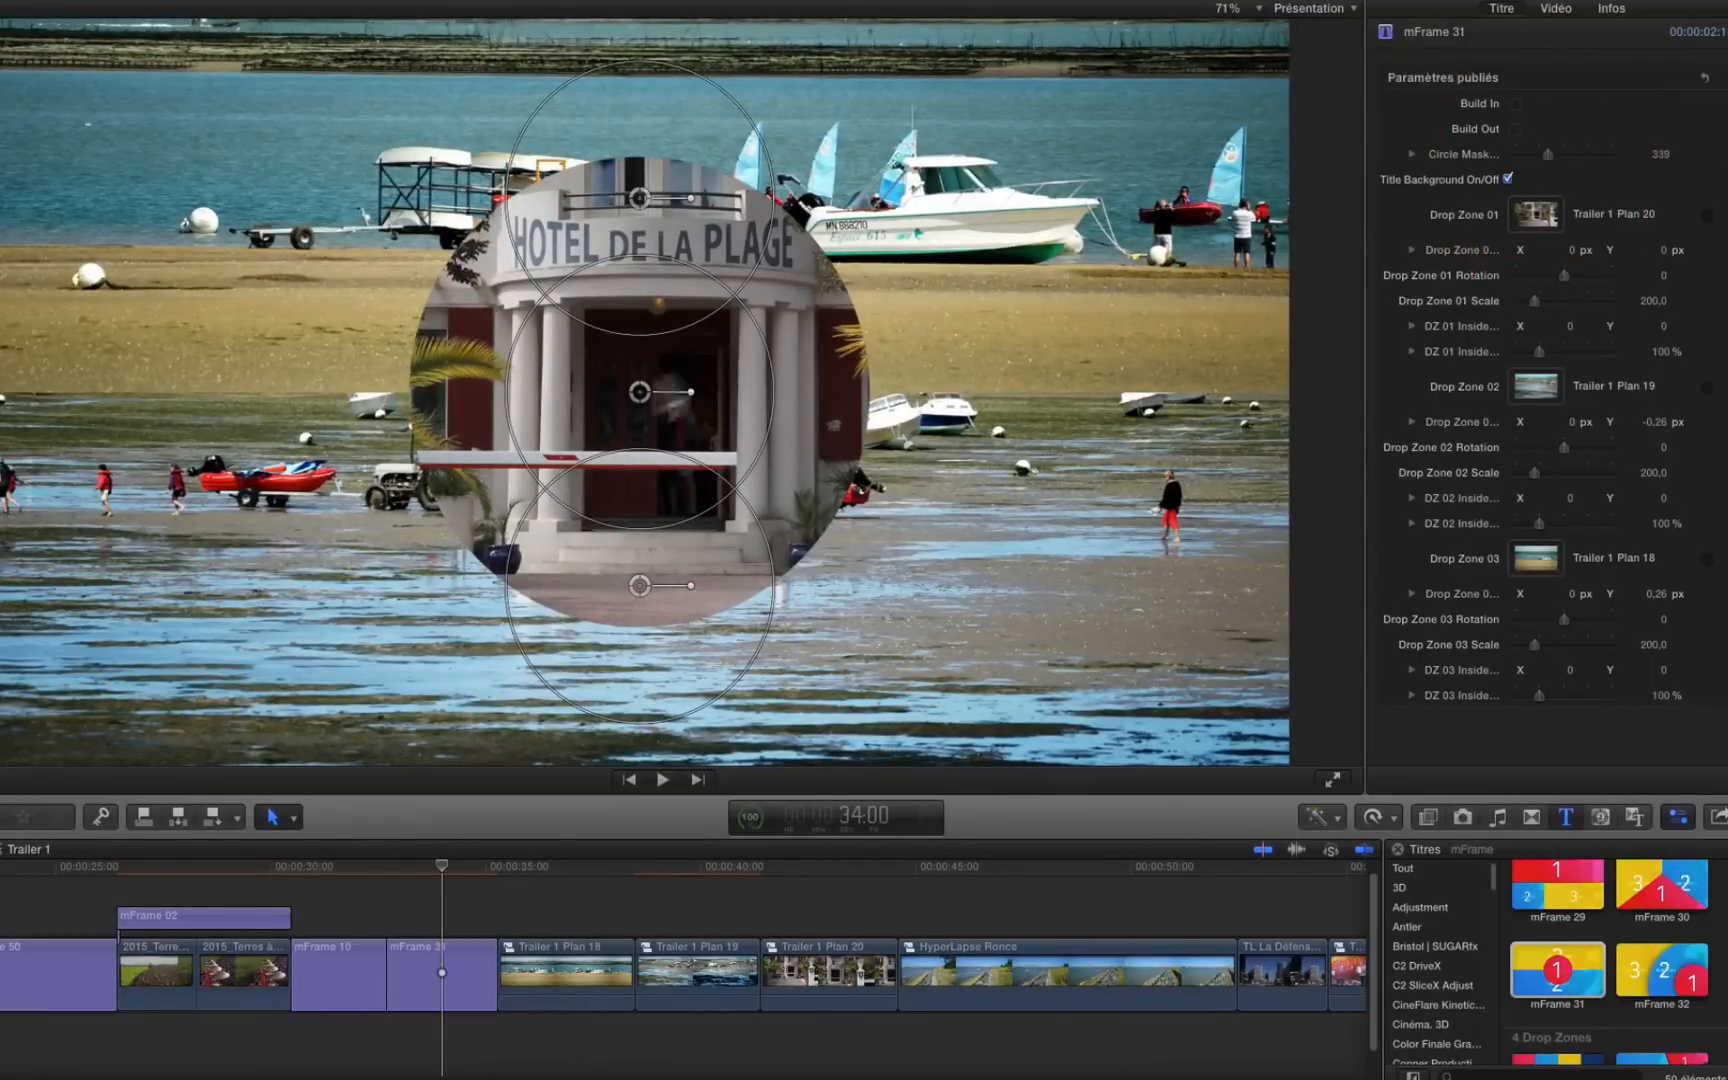
drag(643, 390, 640, 420)
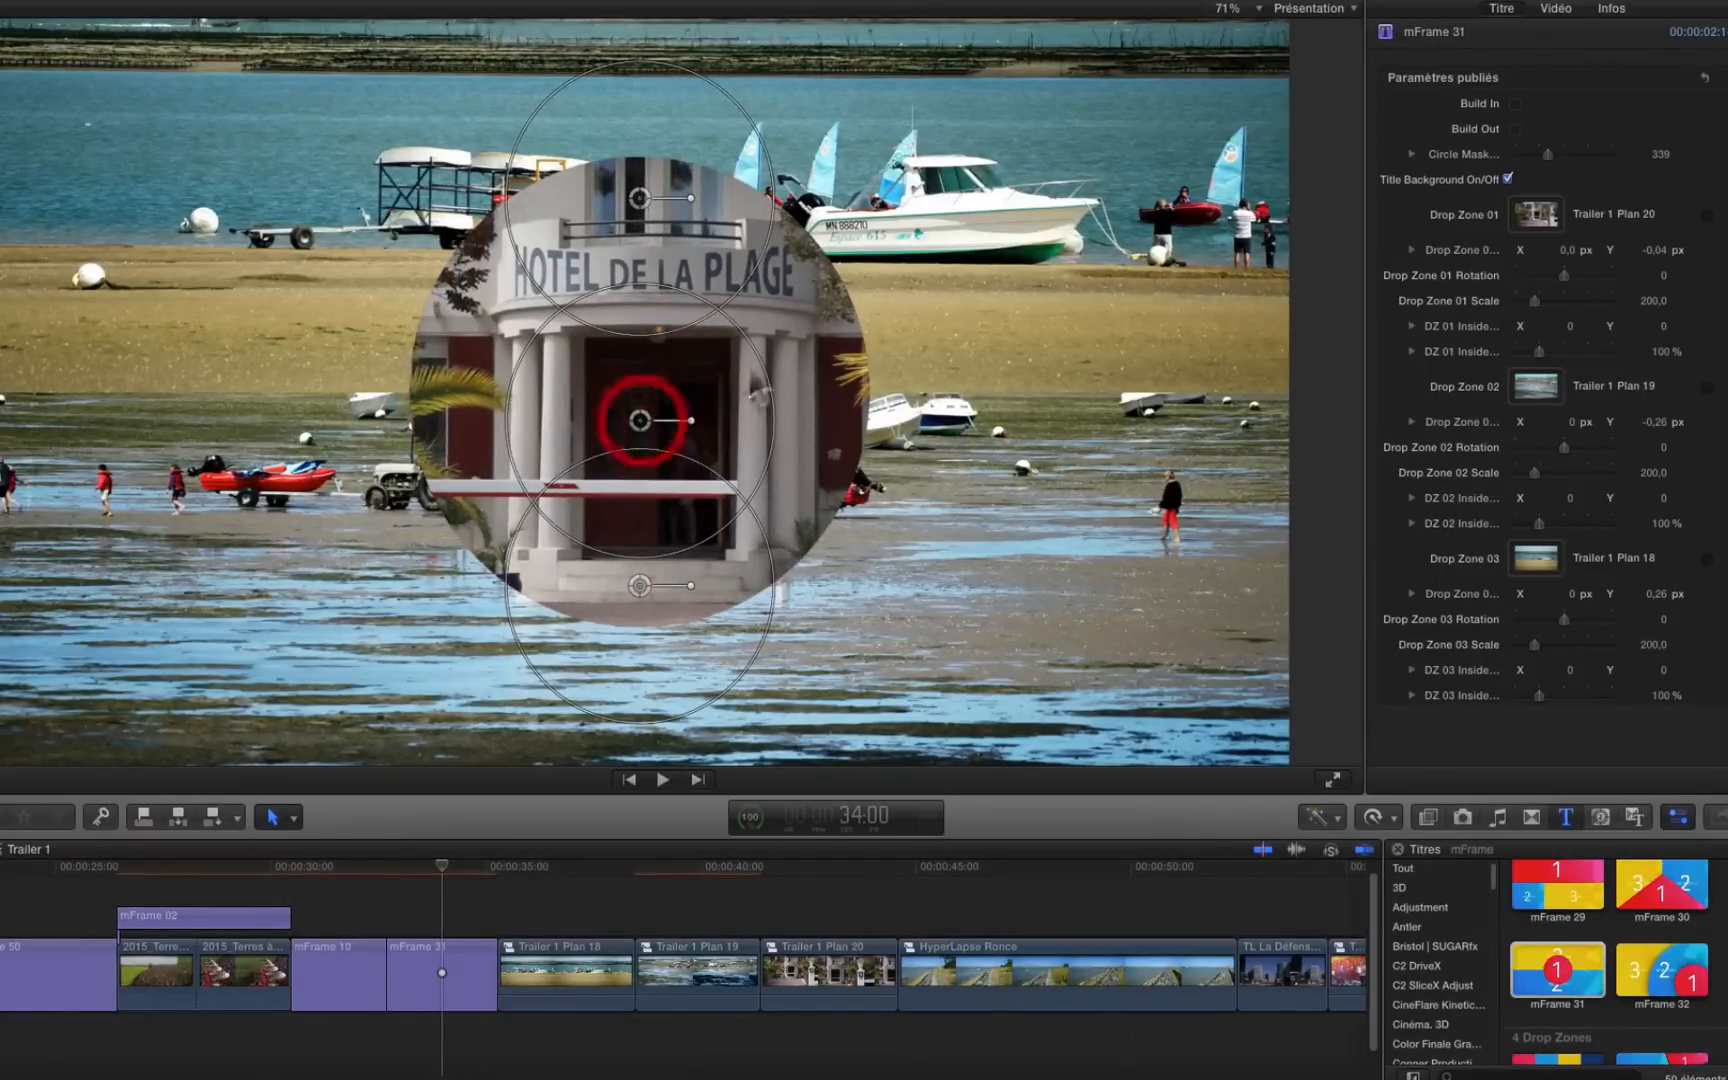
drag(765, 366, 757, 377)
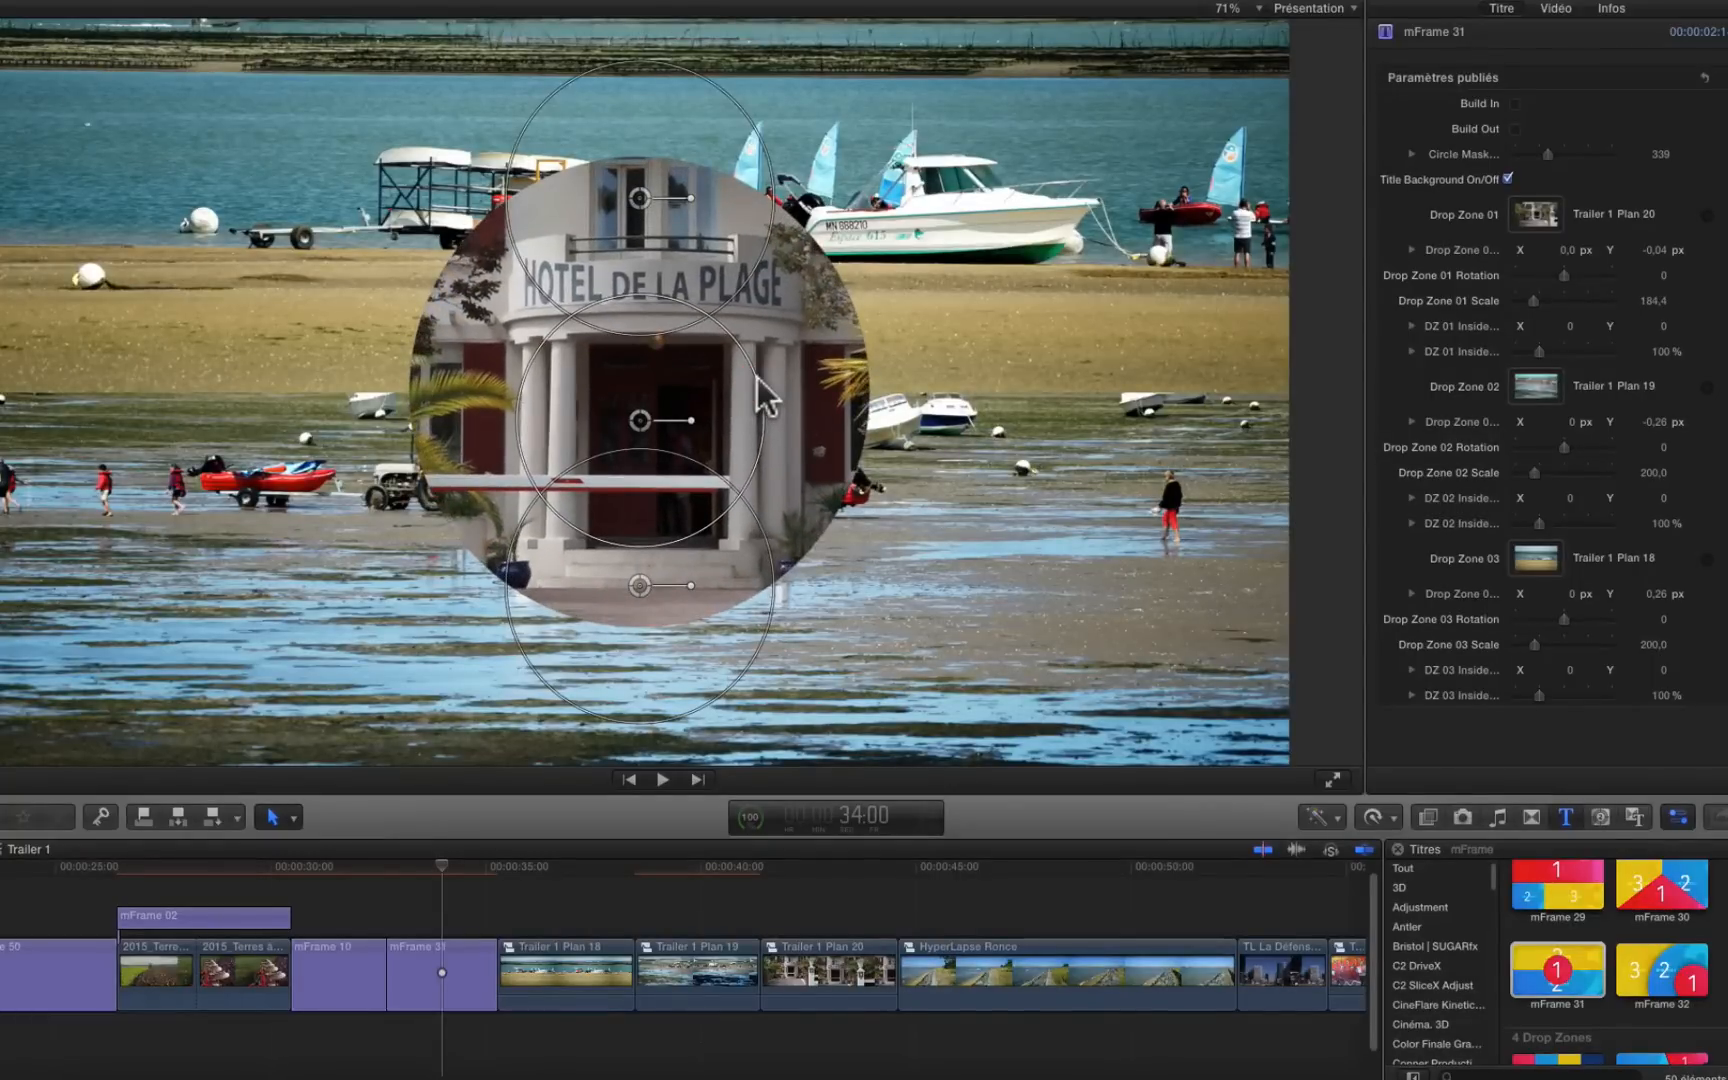
- Turn on mFrame 31's Build Out and shift the image inside Drop Zone 02 to Y -23.1
mouse_move(444, 863)
mouse_down()
mouse_move(475, 865)
mouse_move(396, 875)
mouse_move(421, 873)
mouse_up()
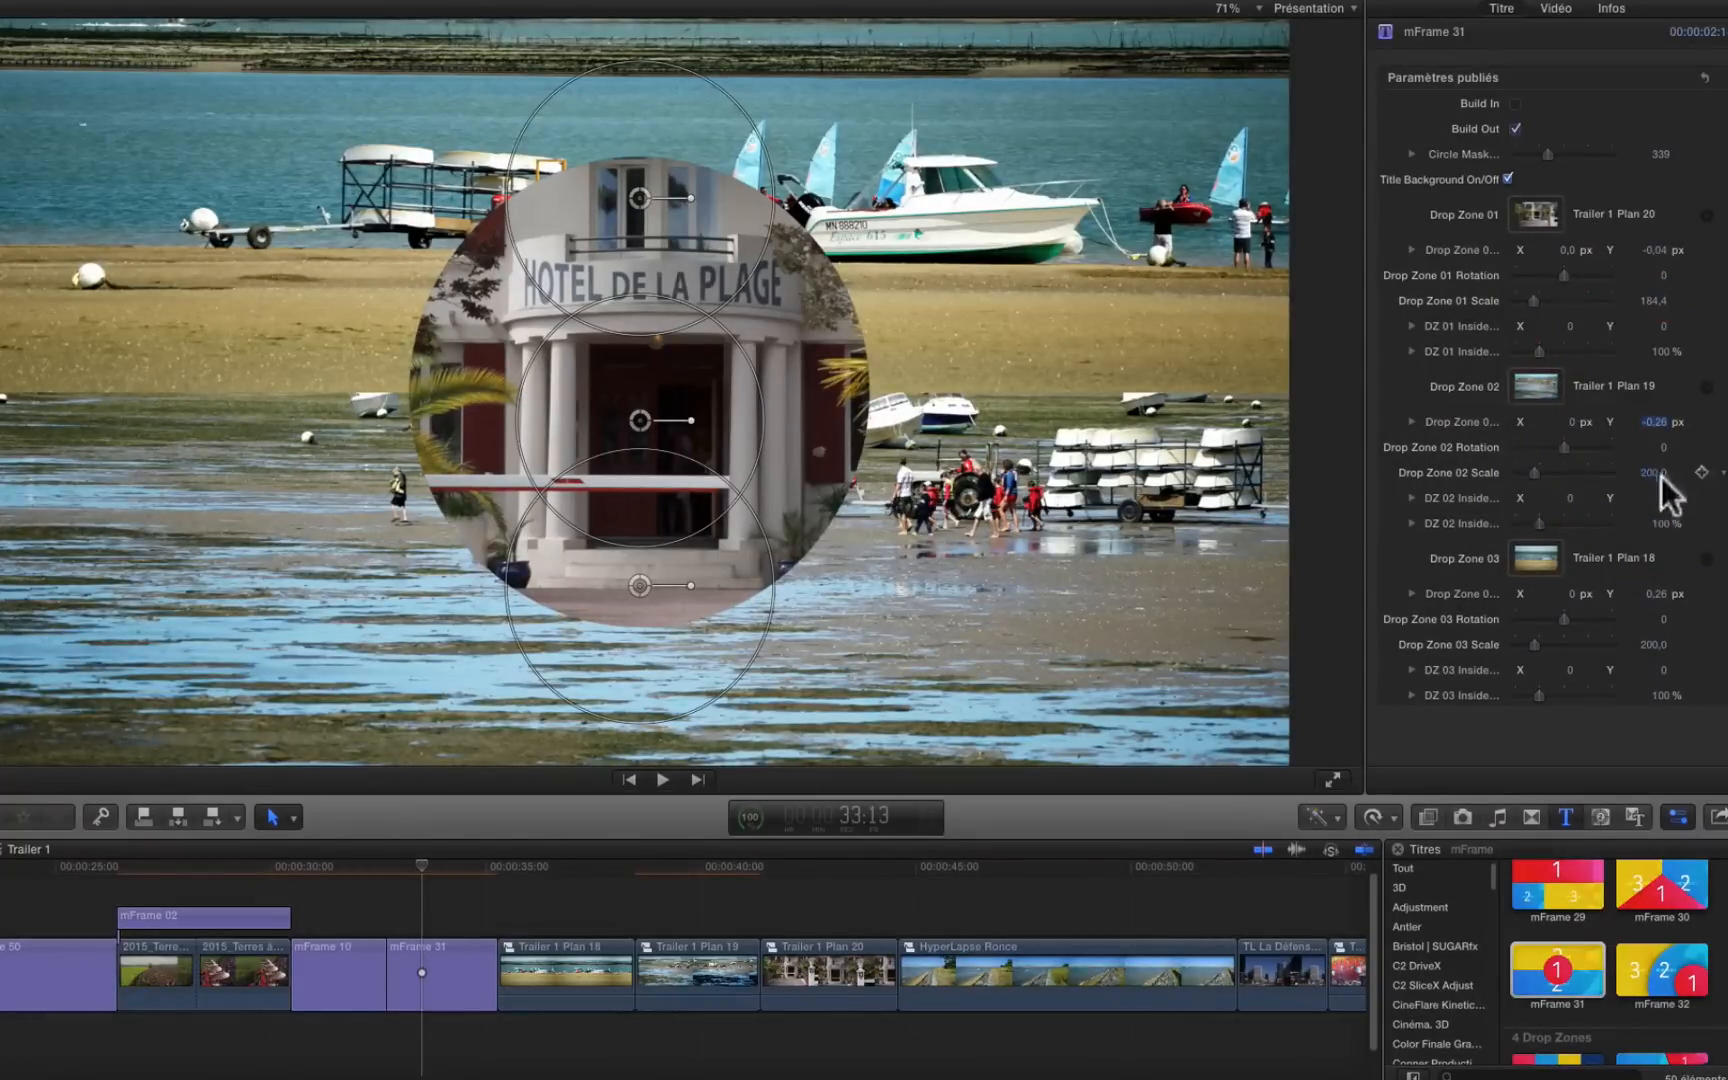
drag(1662, 492, 1662, 585)
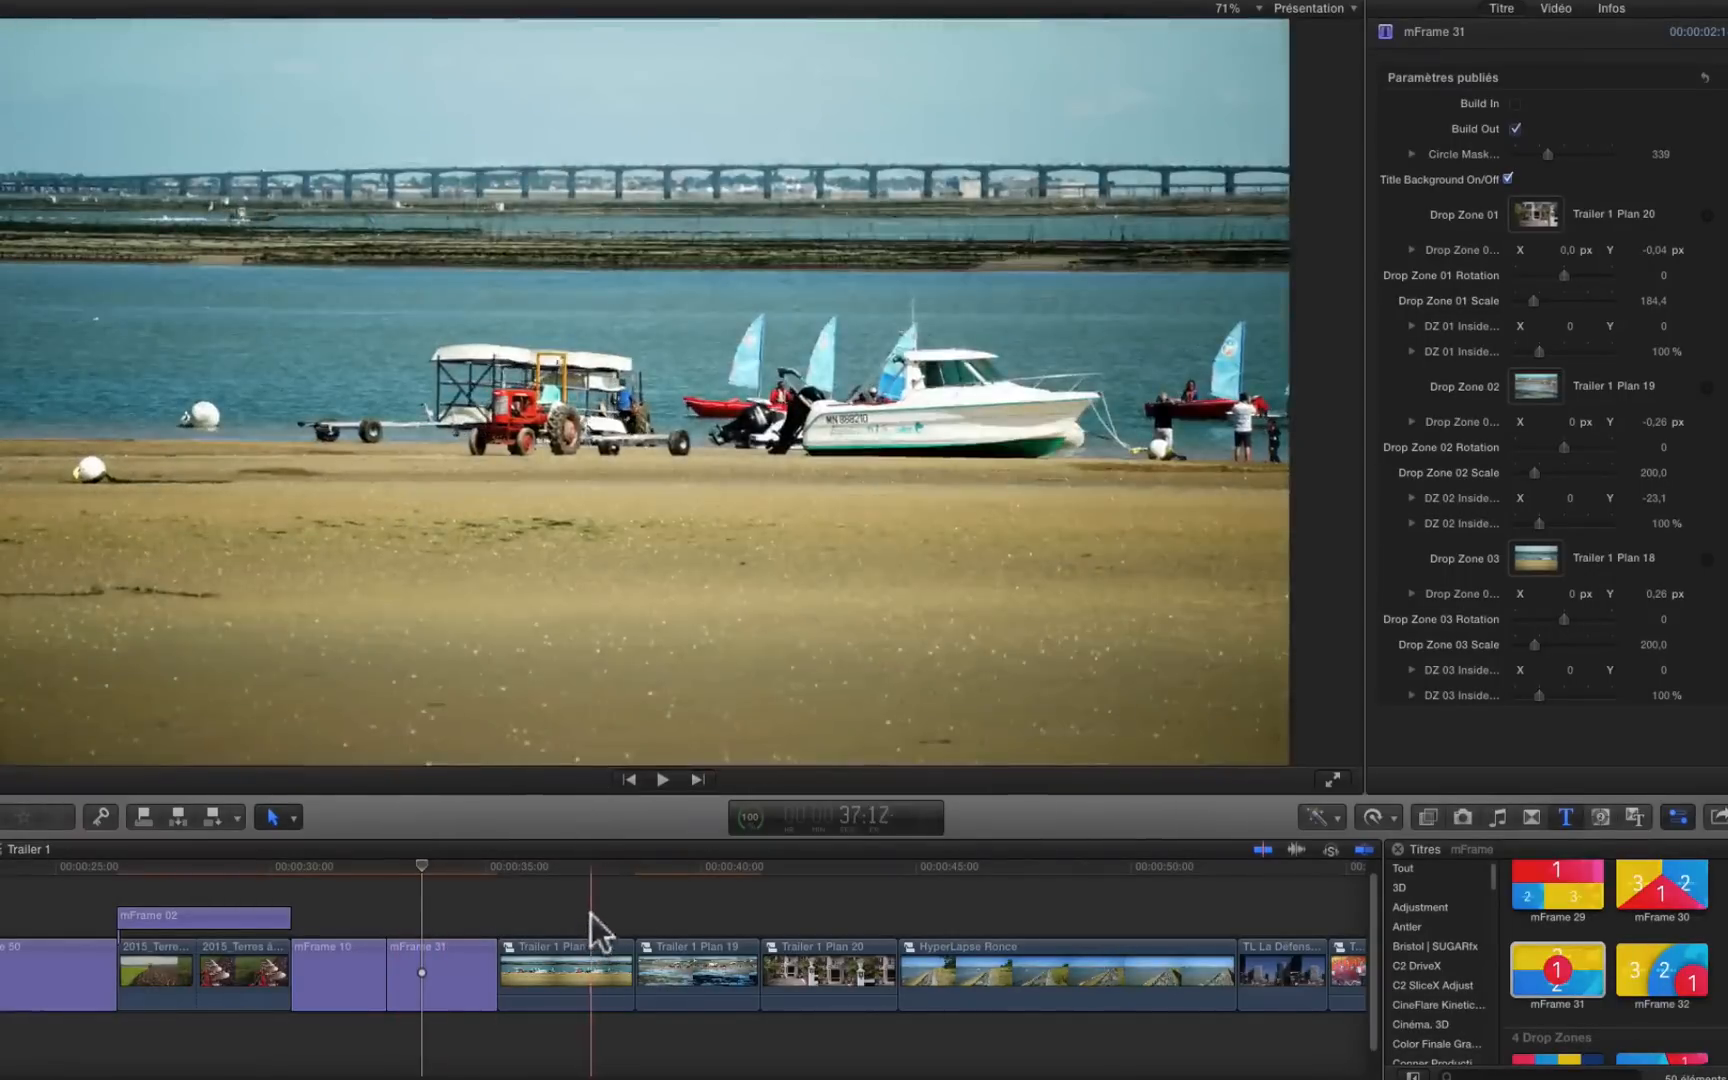
- Delete the Trailer 1 Plan 18, Plan 19 and Plan 20 compound clips from the timeline after mFrame 31
drag(592, 914, 784, 1003)
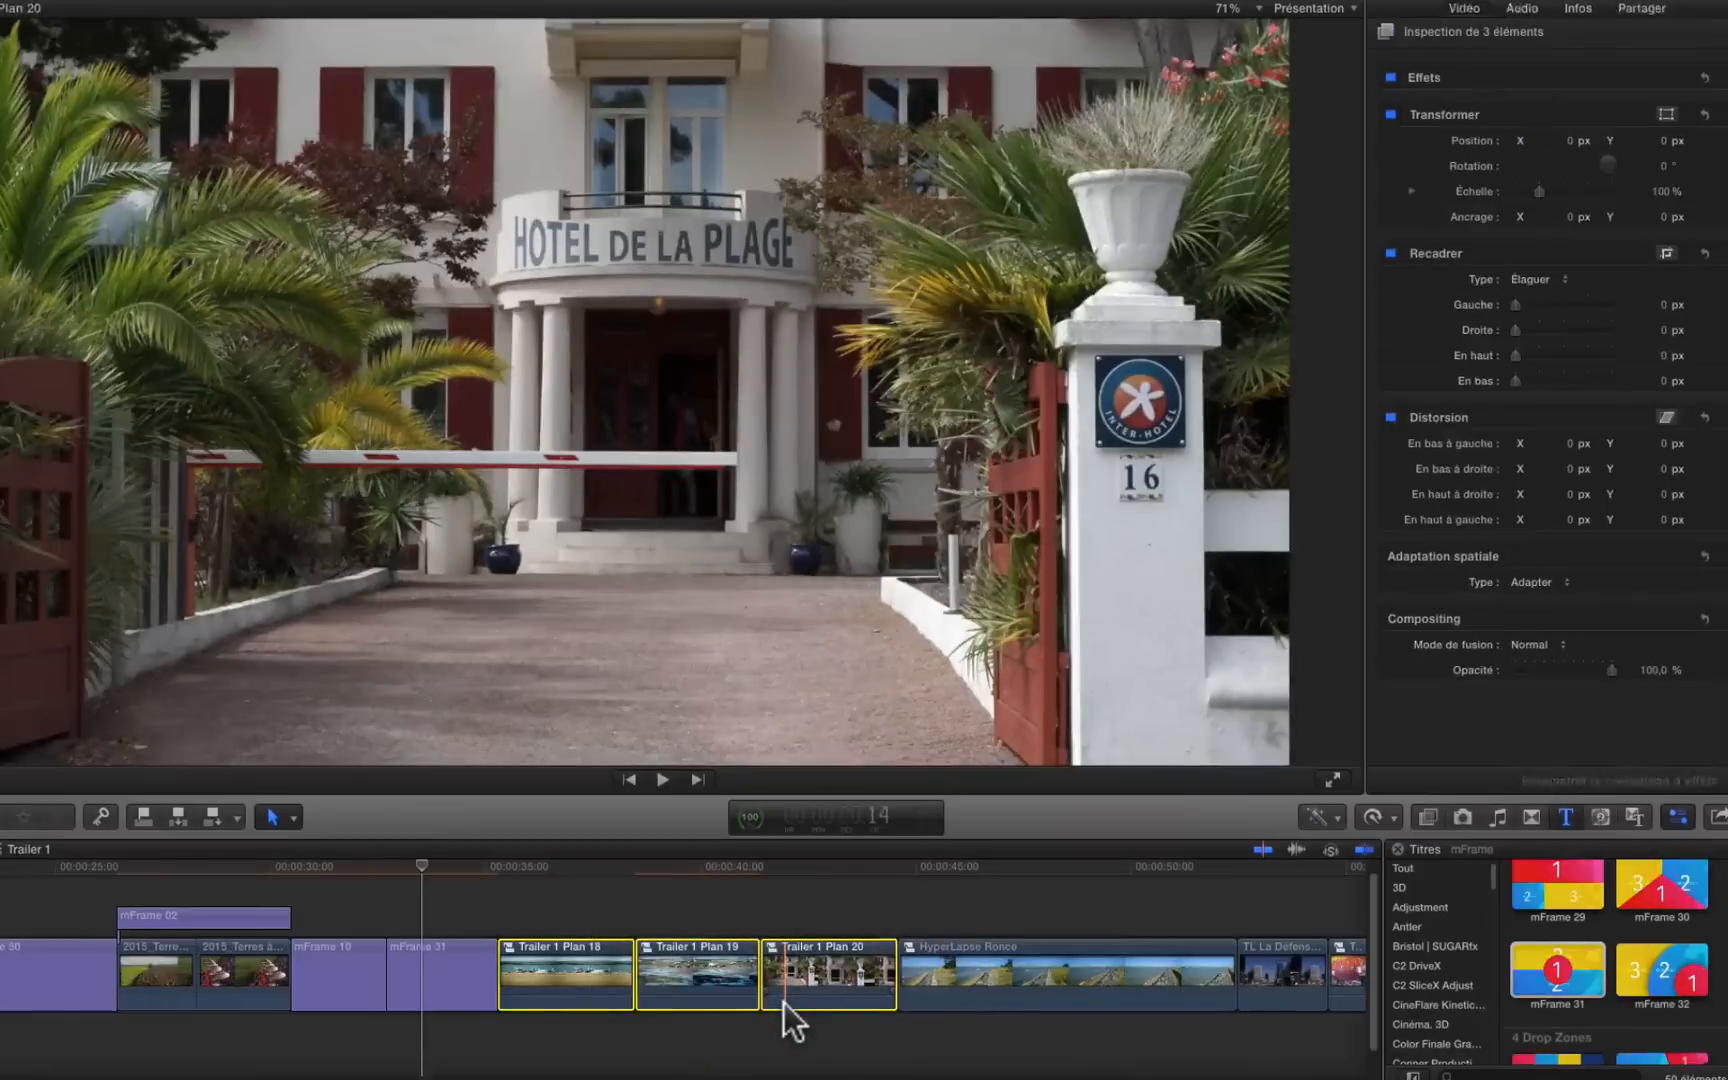
key(Delete)
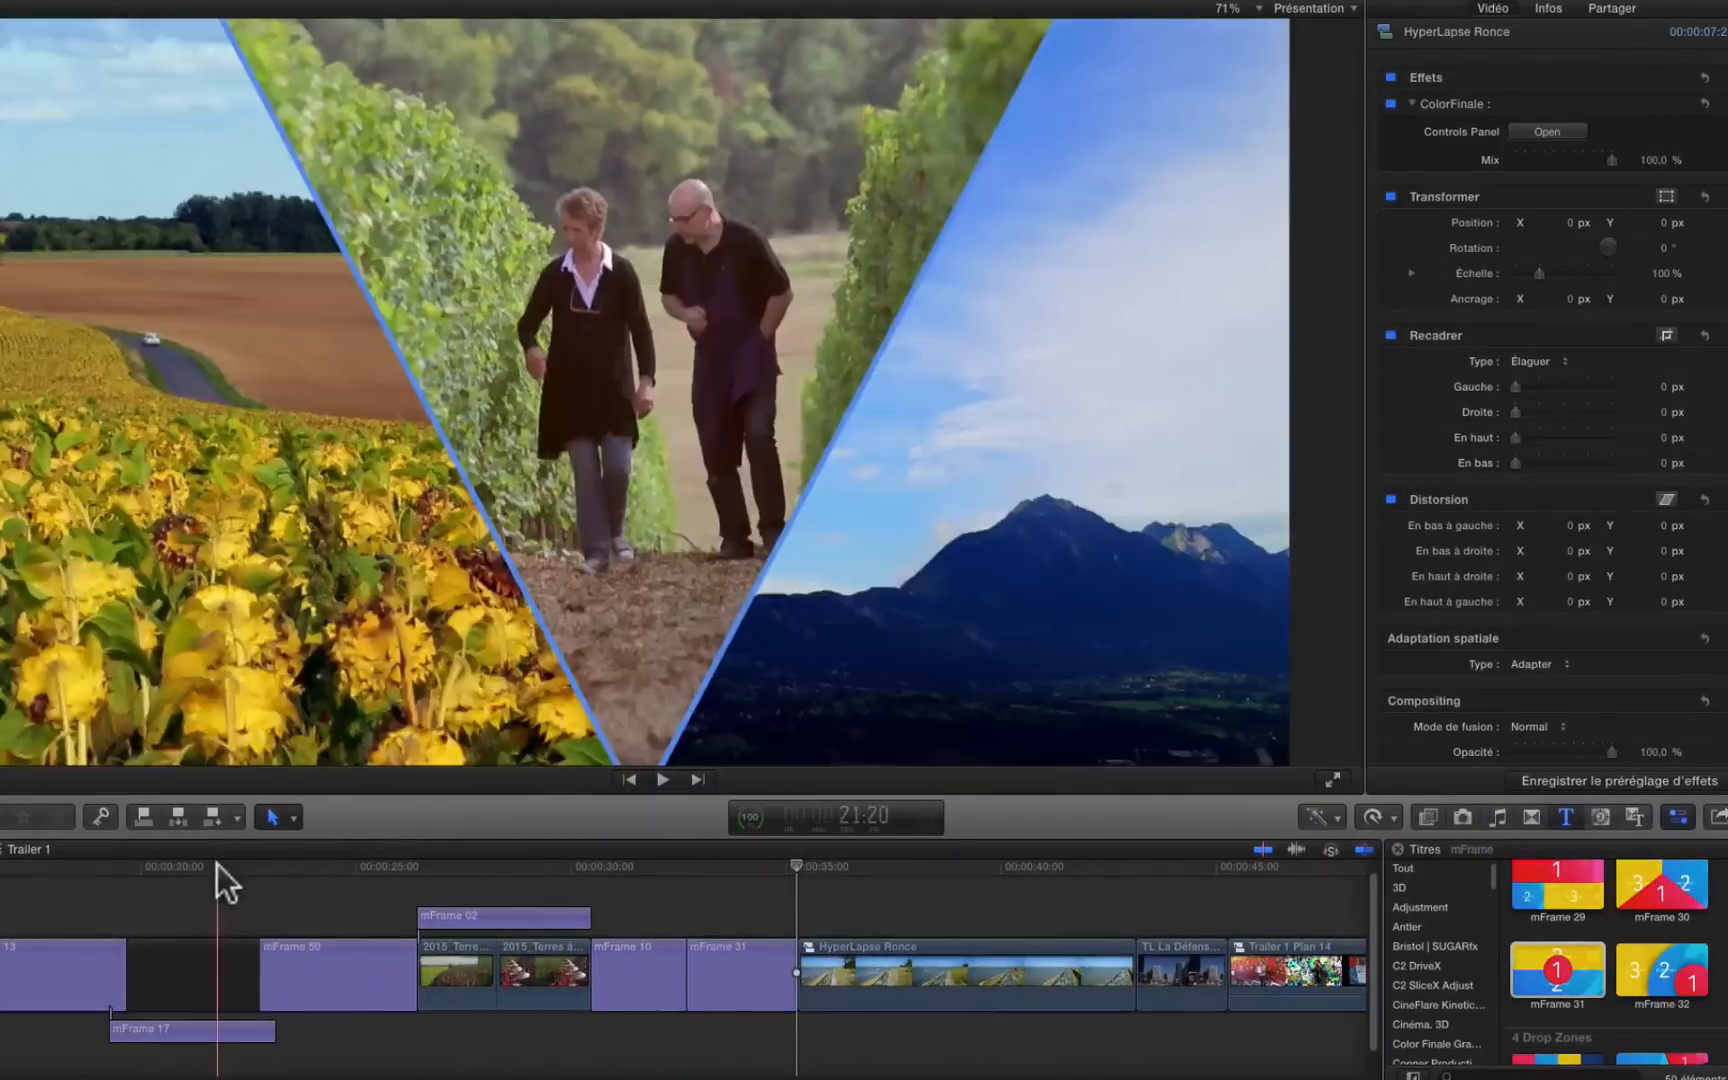
- Play the sequence from the gap before mFrame 50 into HyperLapse Ronce, and replay it from the start of mFrame 31
click(219, 862)
key(space)
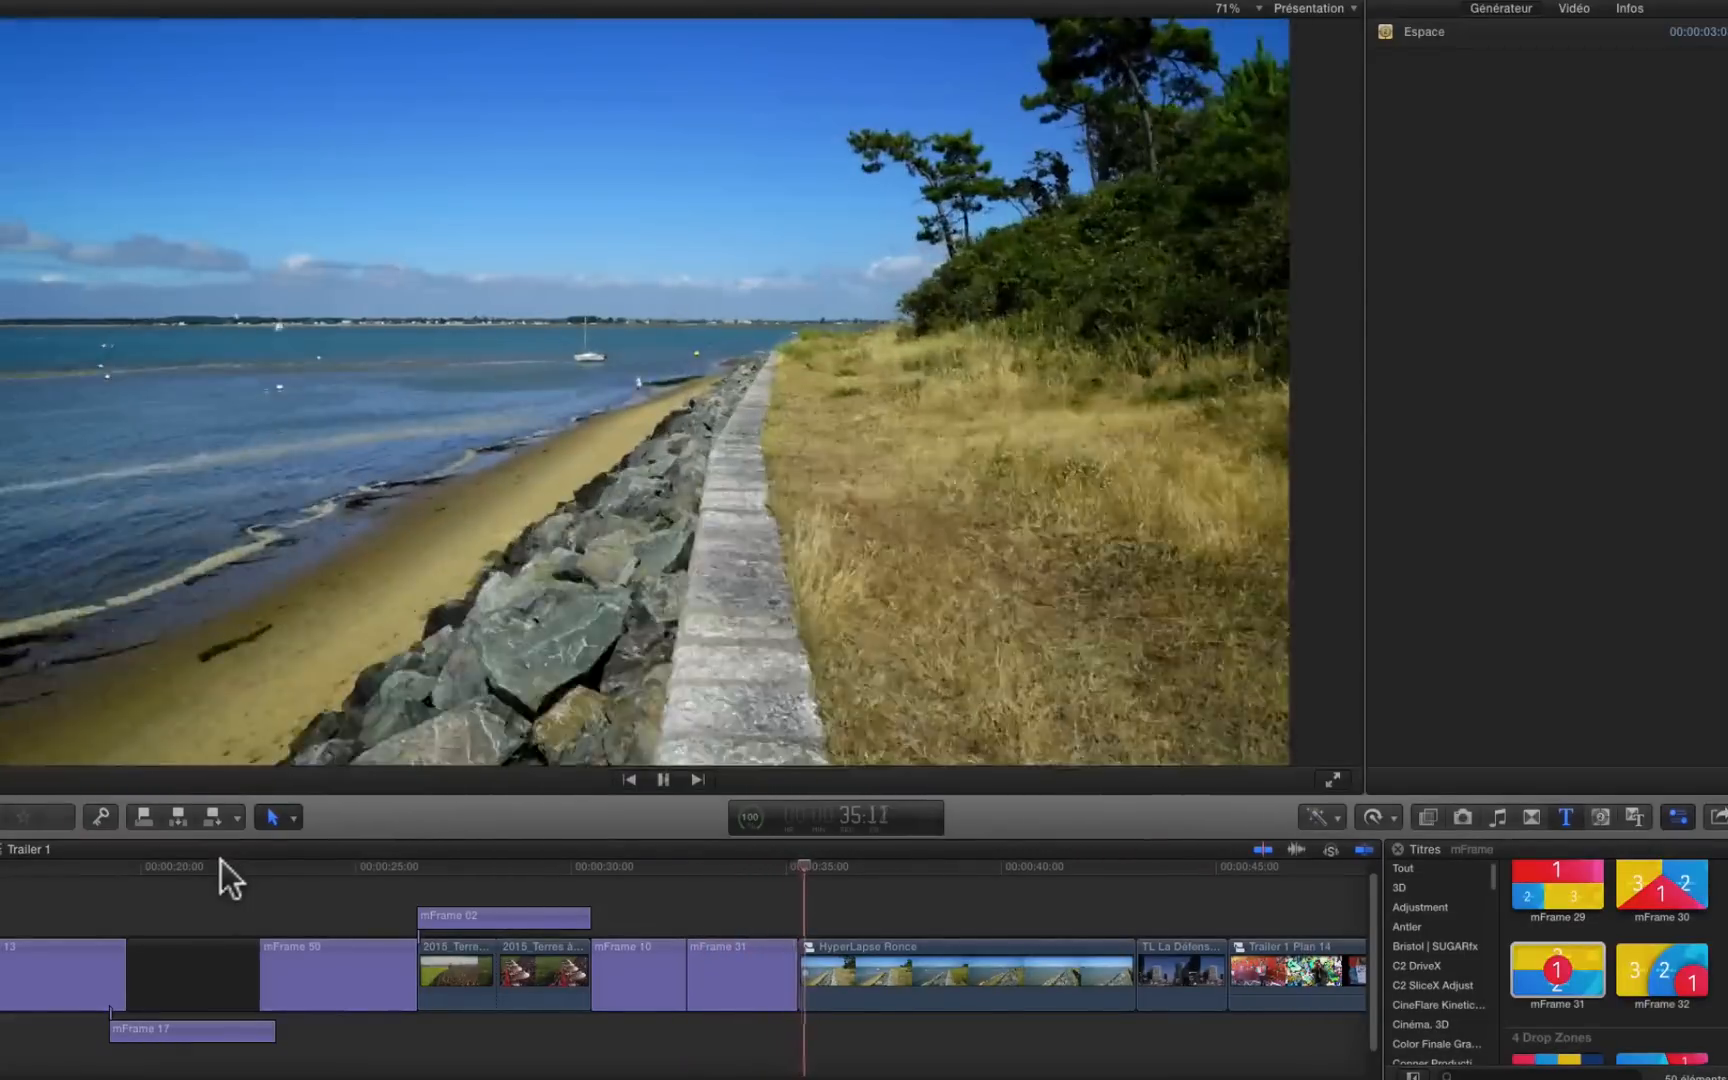
key(space)
click(686, 868)
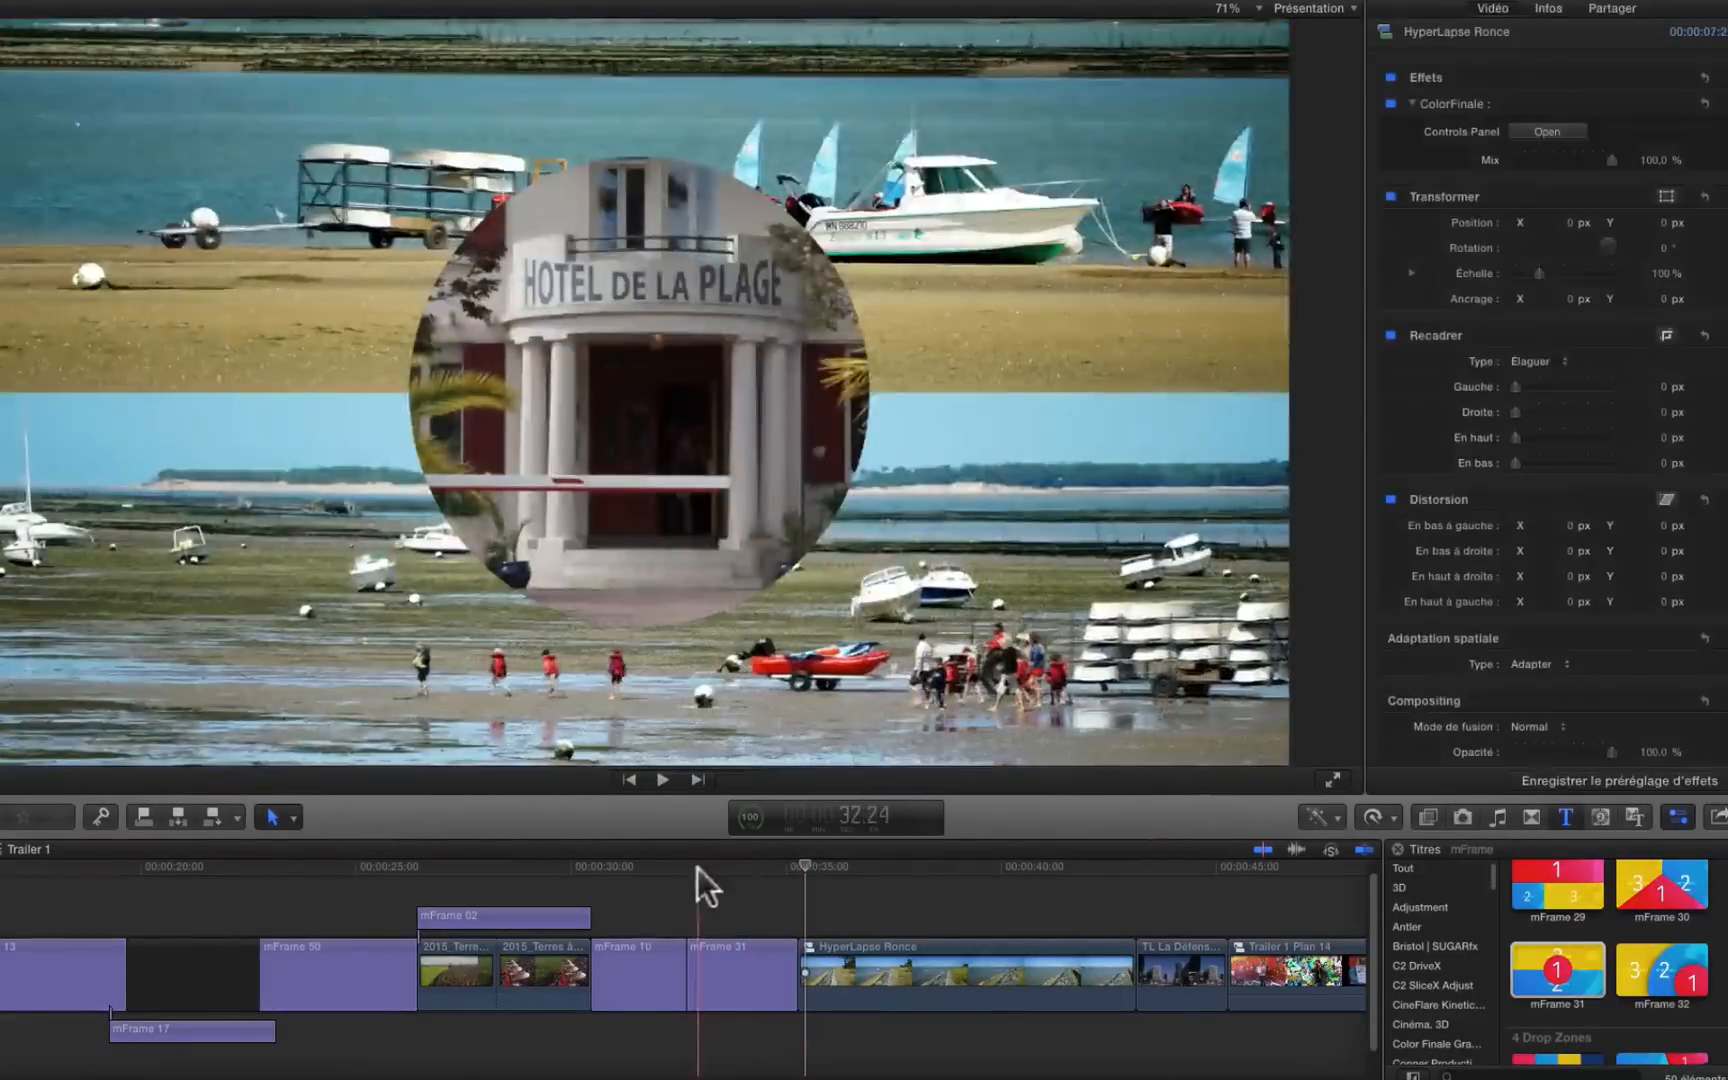
key(space)
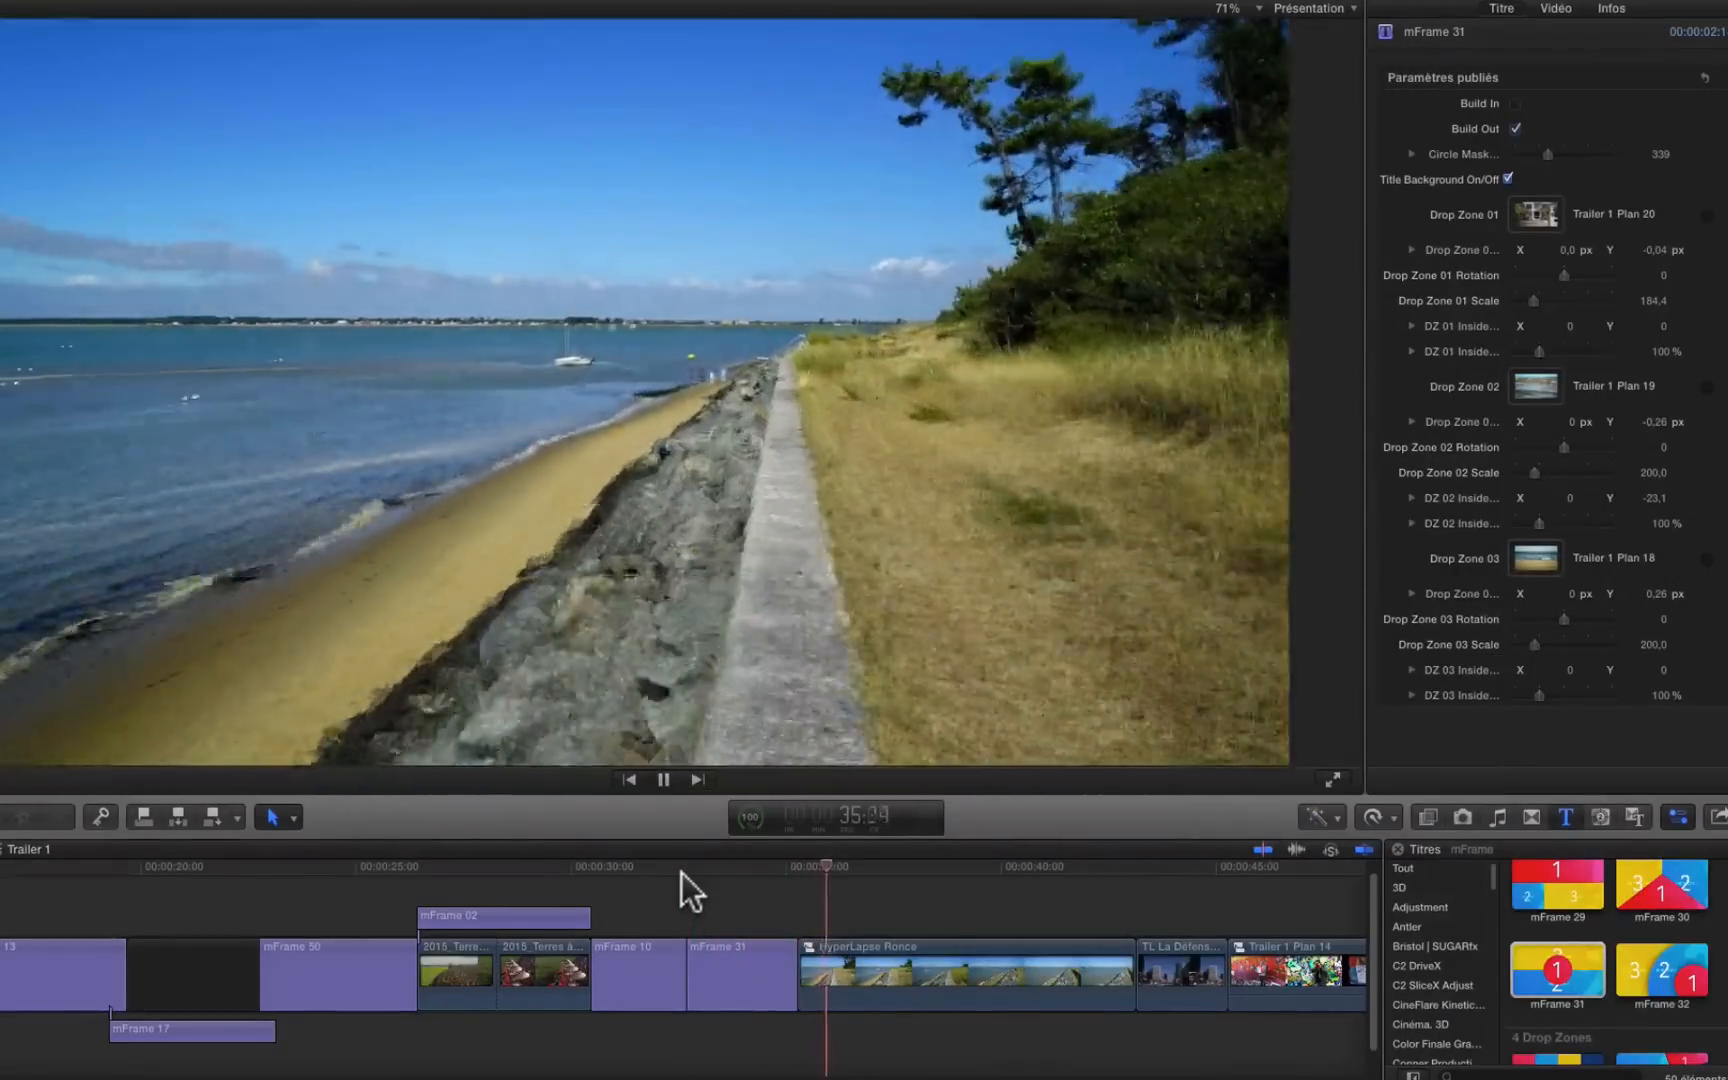
key(space)
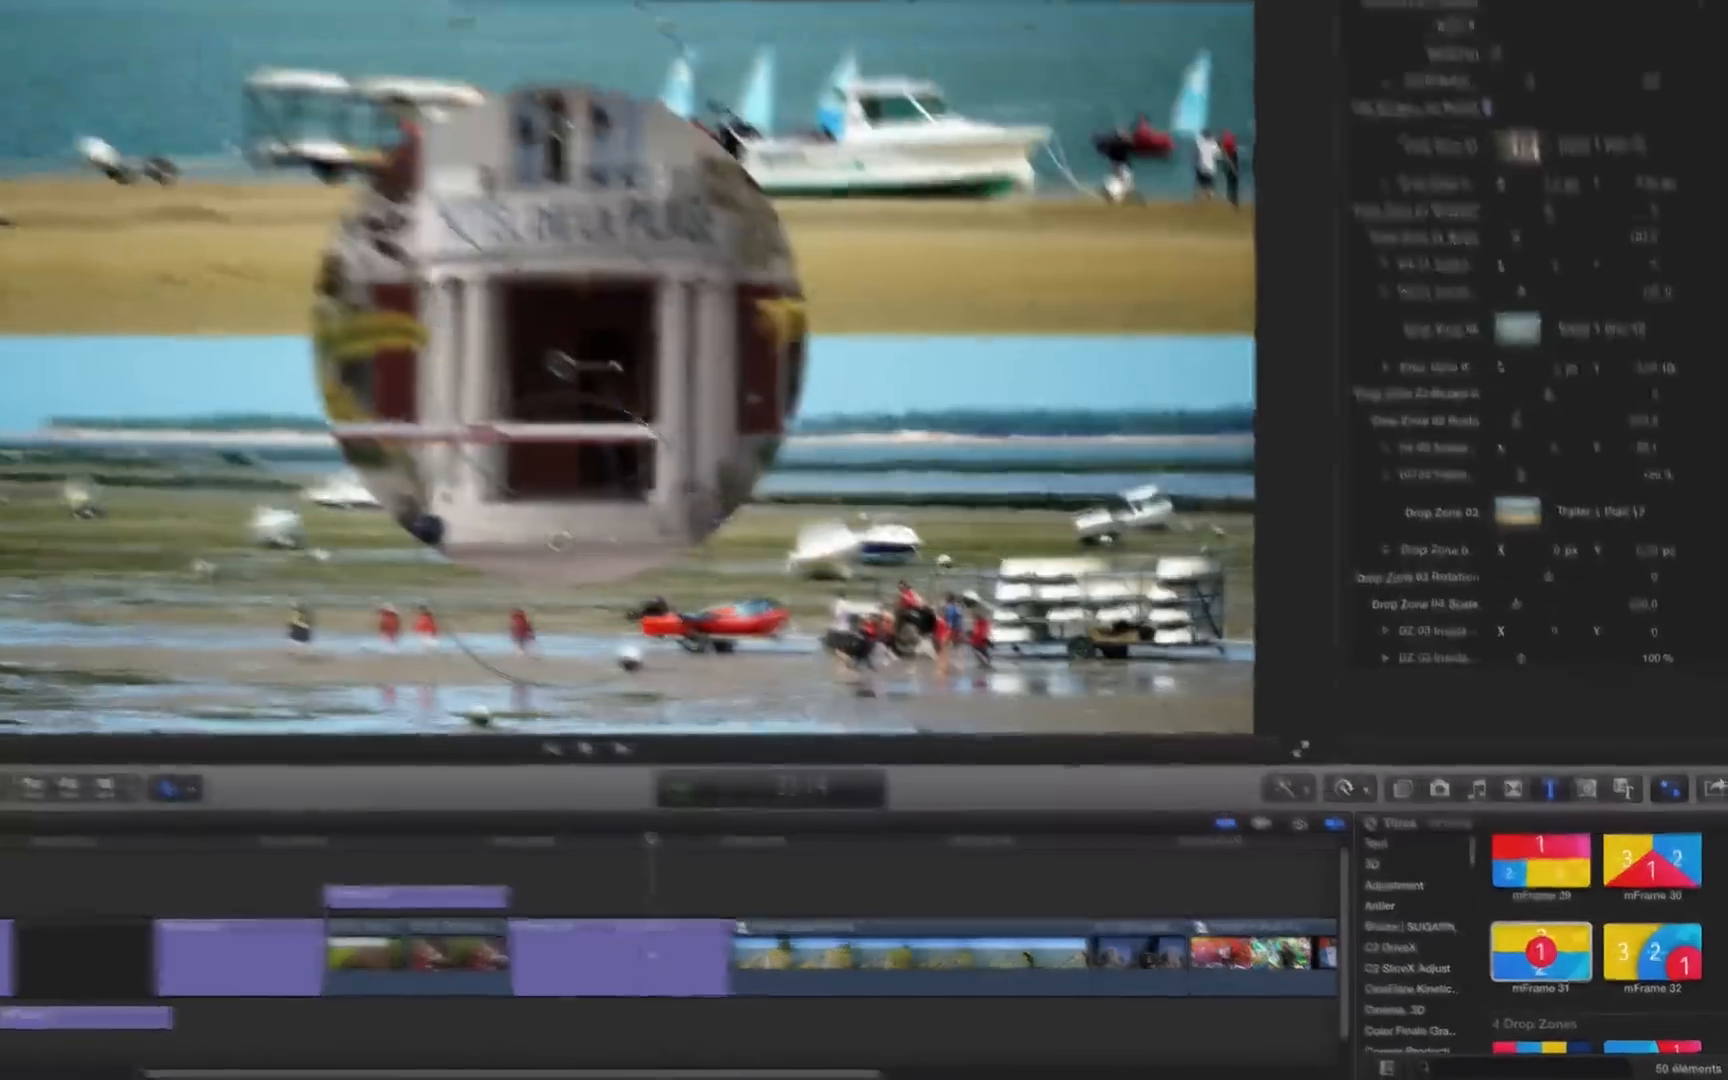
- Select HyperLapse Ronce and check the compound-clip commands available for the TL La Défense clip without applying any
click(826, 962)
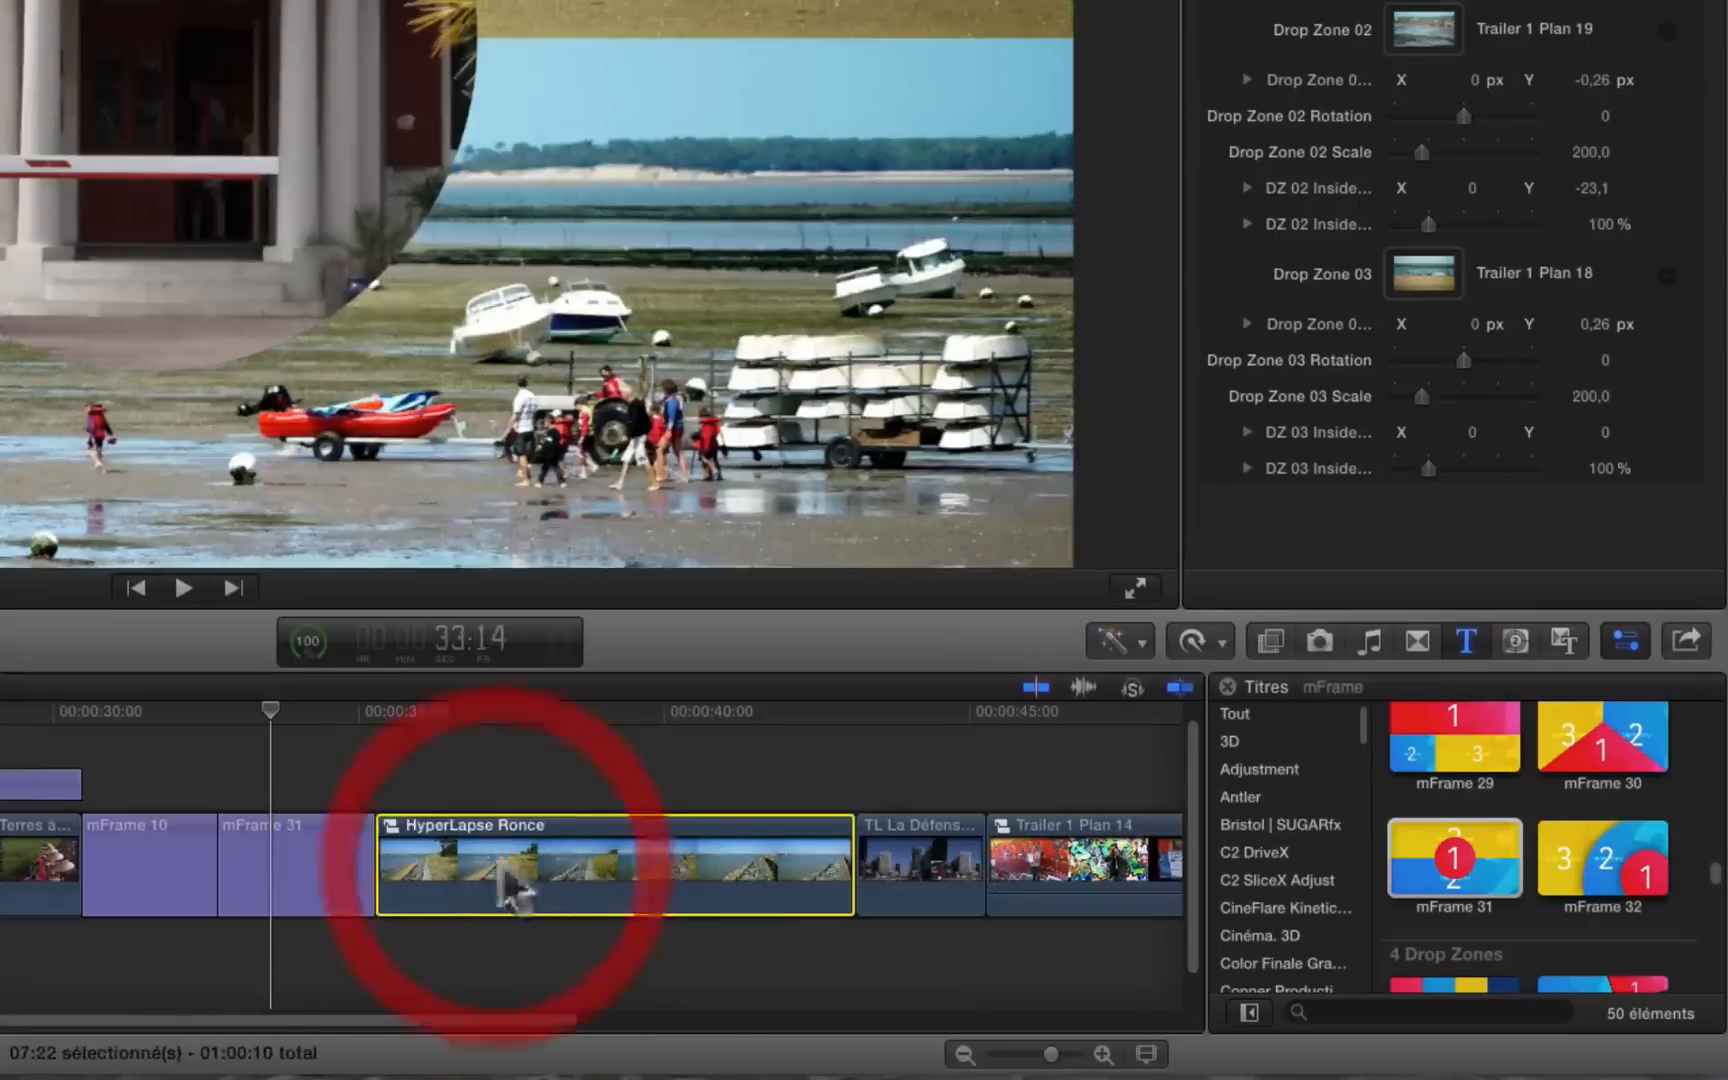
right_click(905, 862)
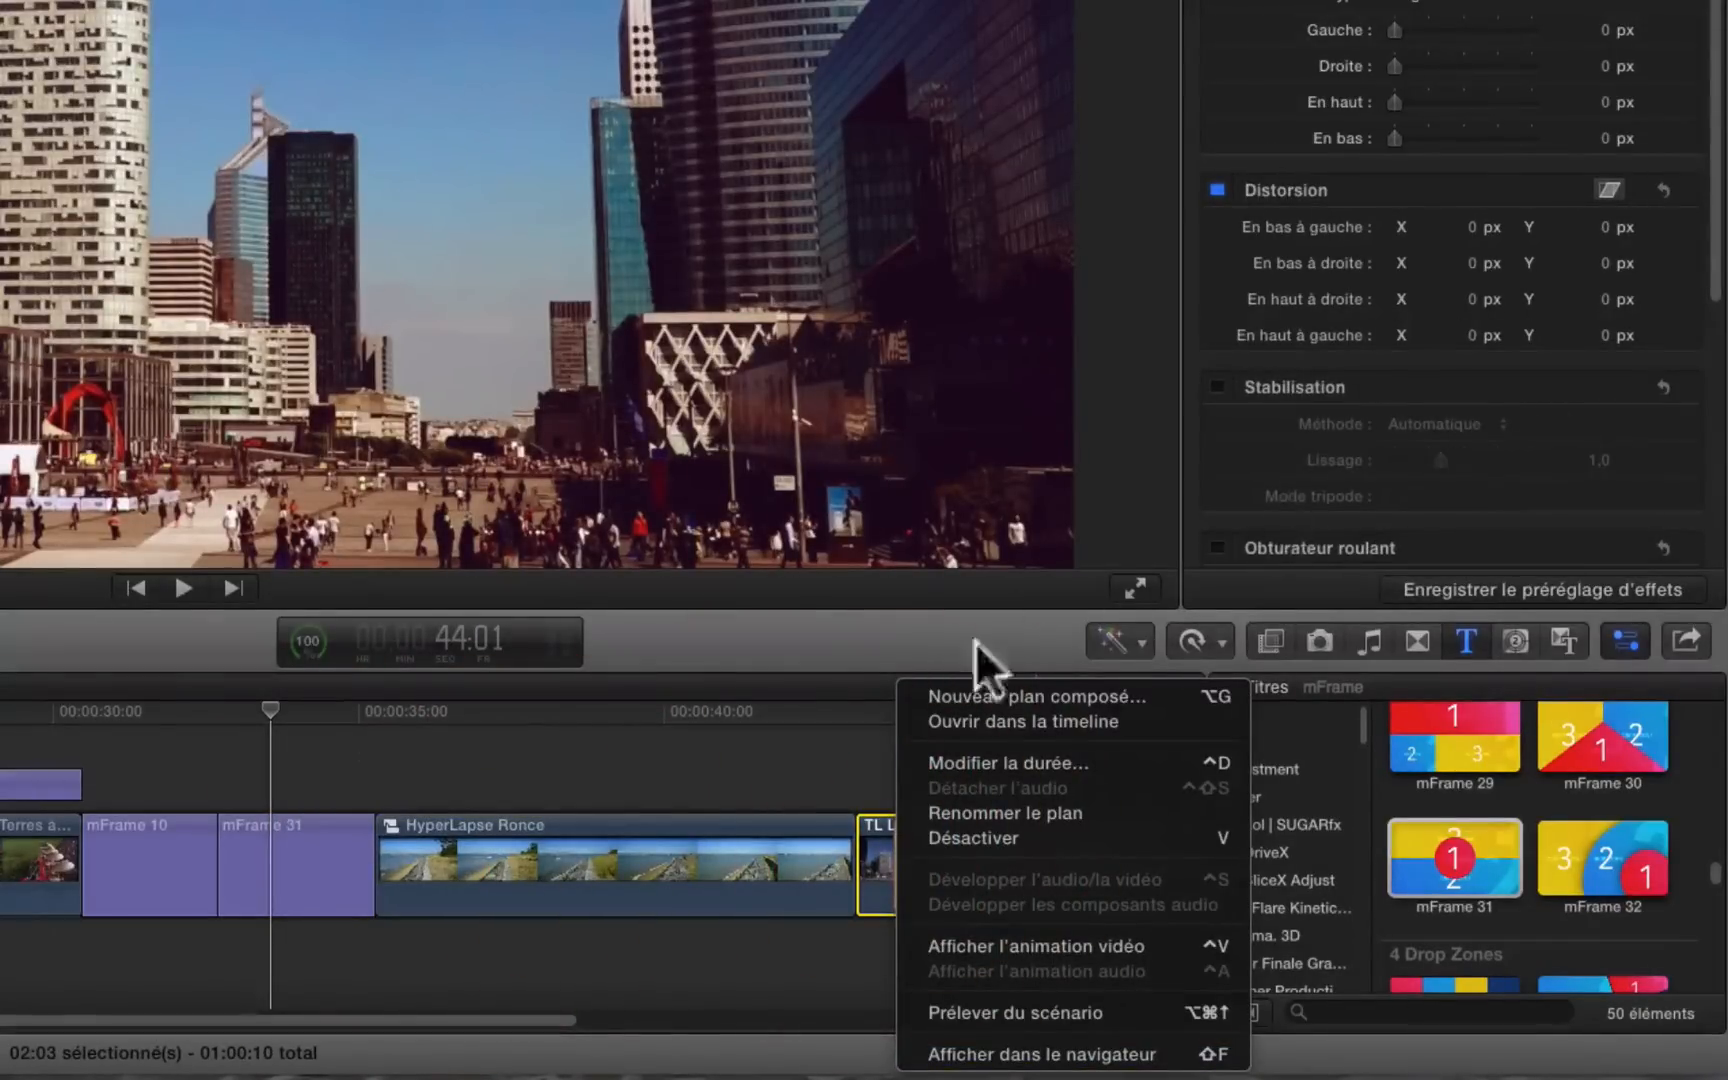
click(800, 775)
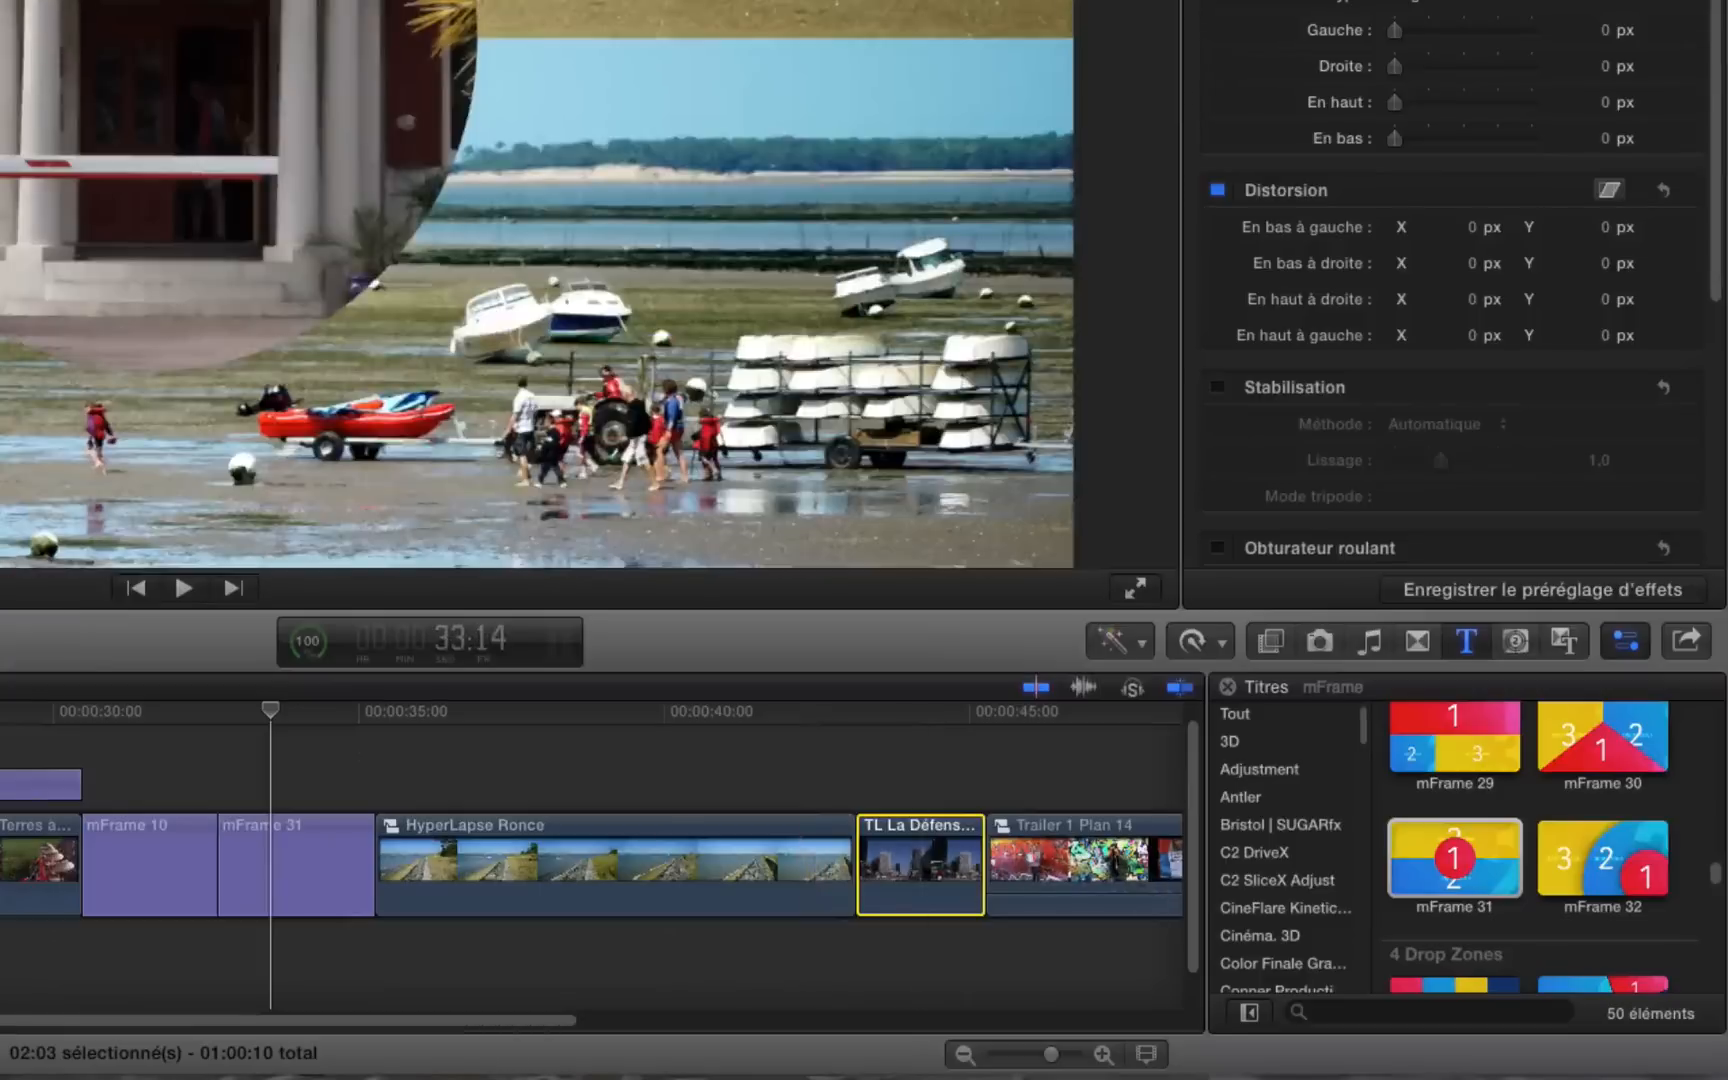